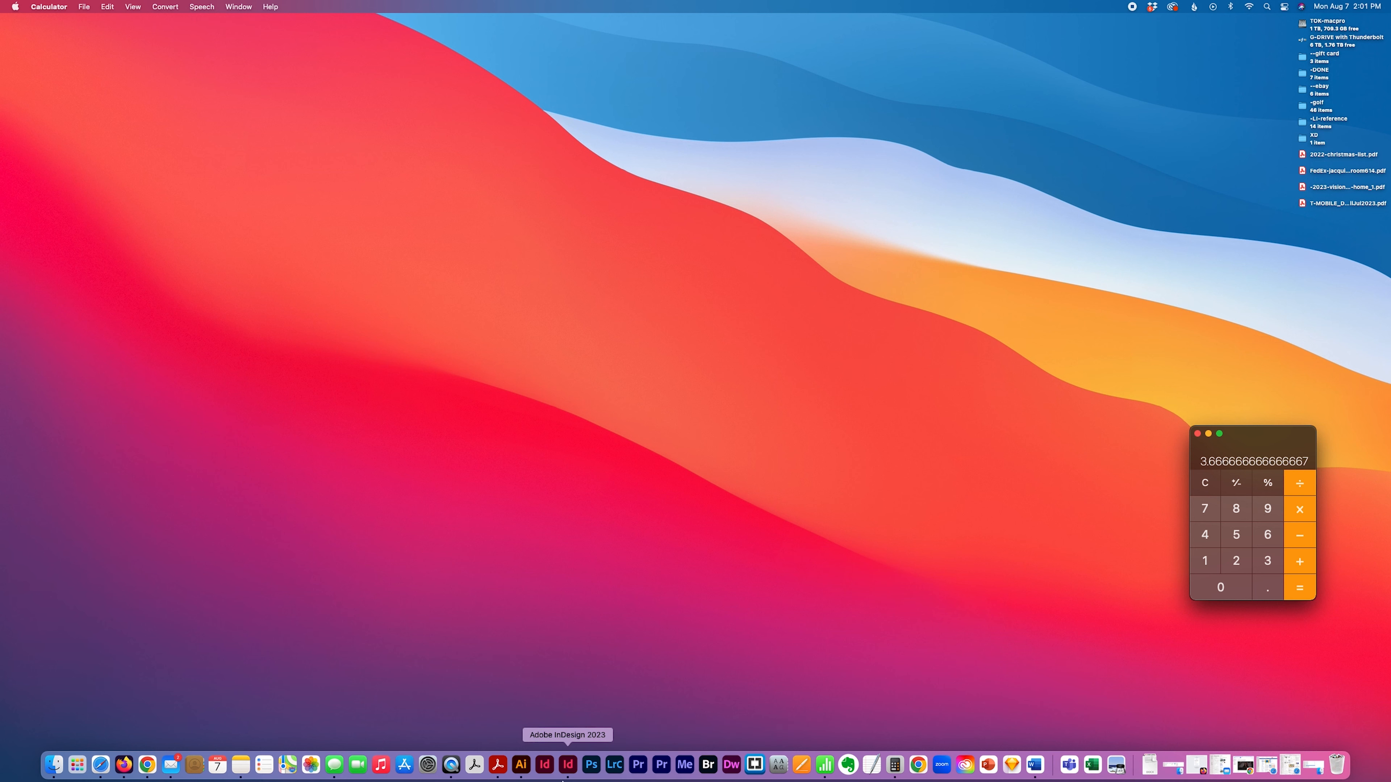
Step: Switch to Adobe Illustrator and set up a new print document with the Letter preset, measured in inches
{"action": "left_click", "coordinate": [521, 765]}
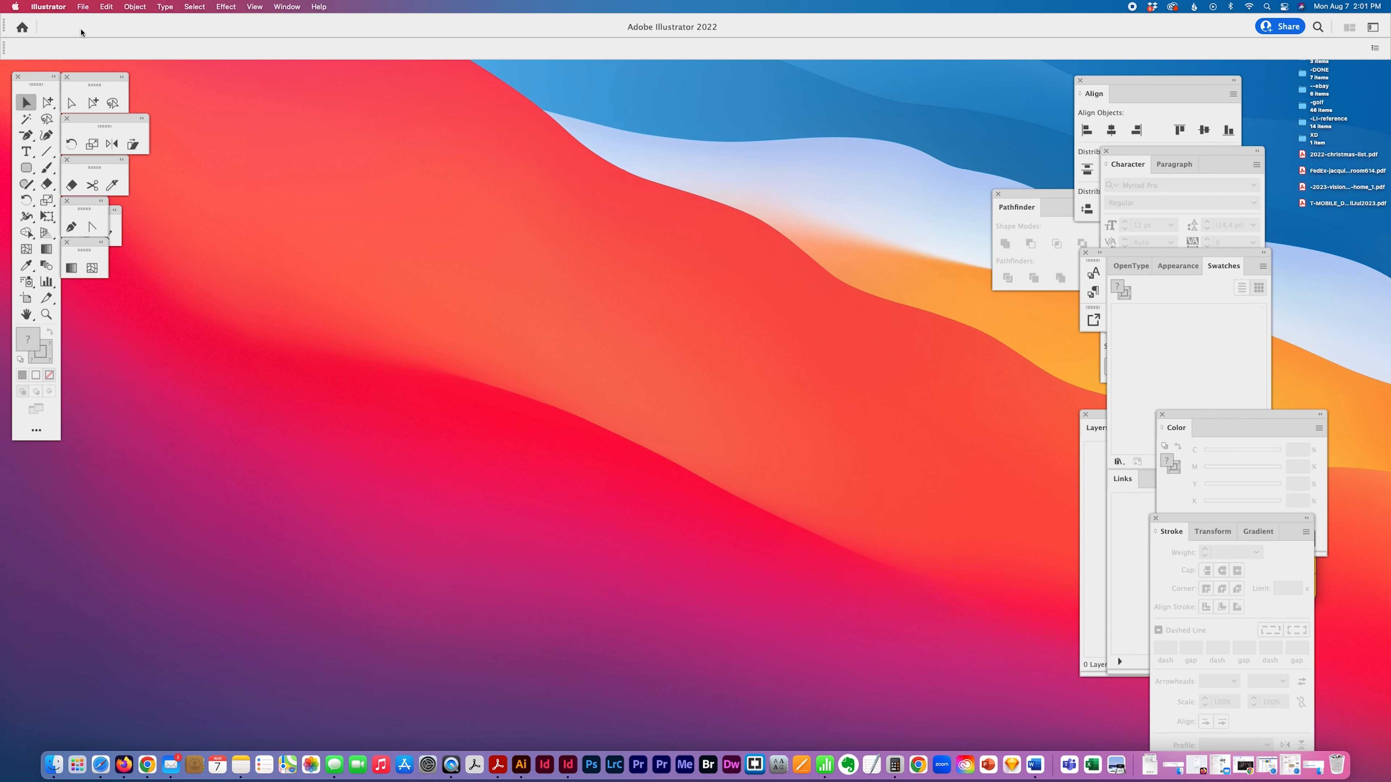
{"action": "left_click", "coordinate": [83, 6]}
{"action": "left_click", "coordinate": [83, 19]}
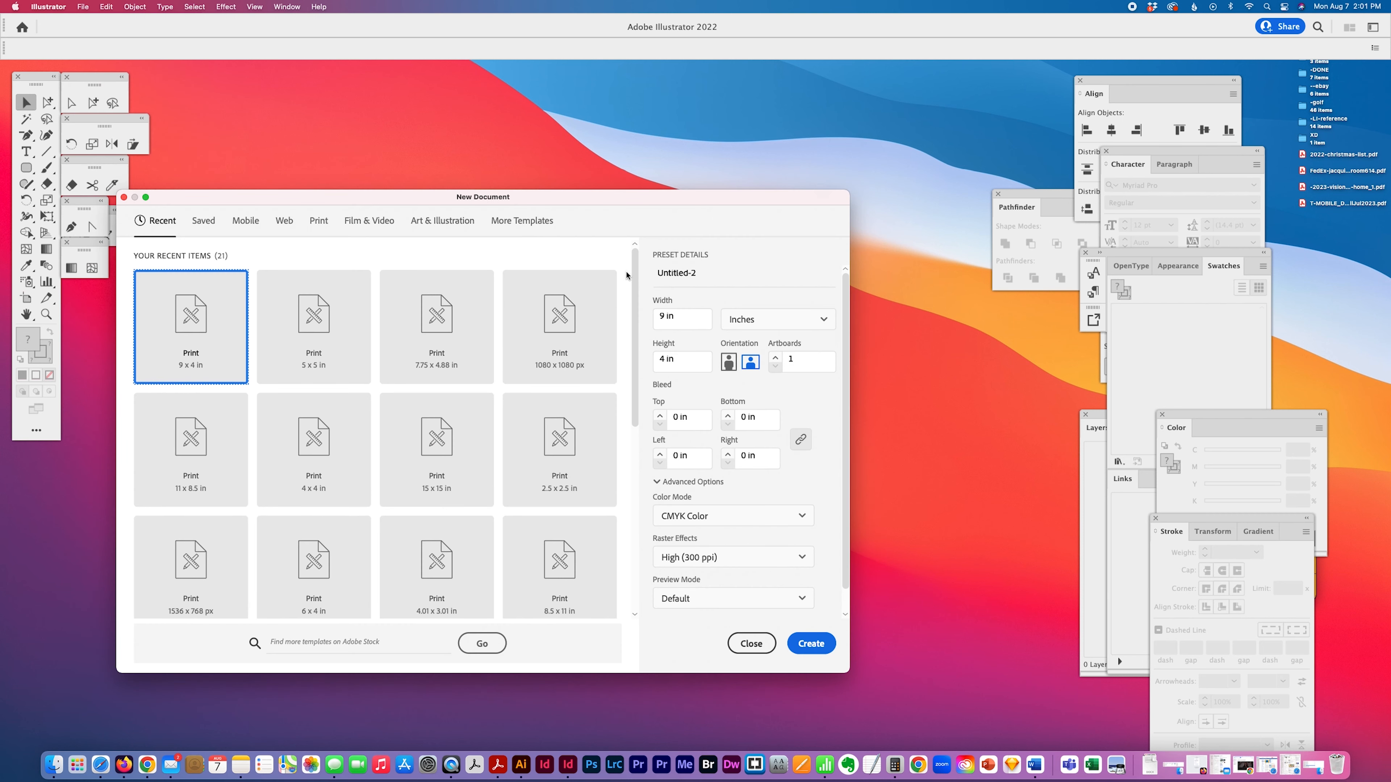
{"action": "left_click", "coordinate": [319, 221]}
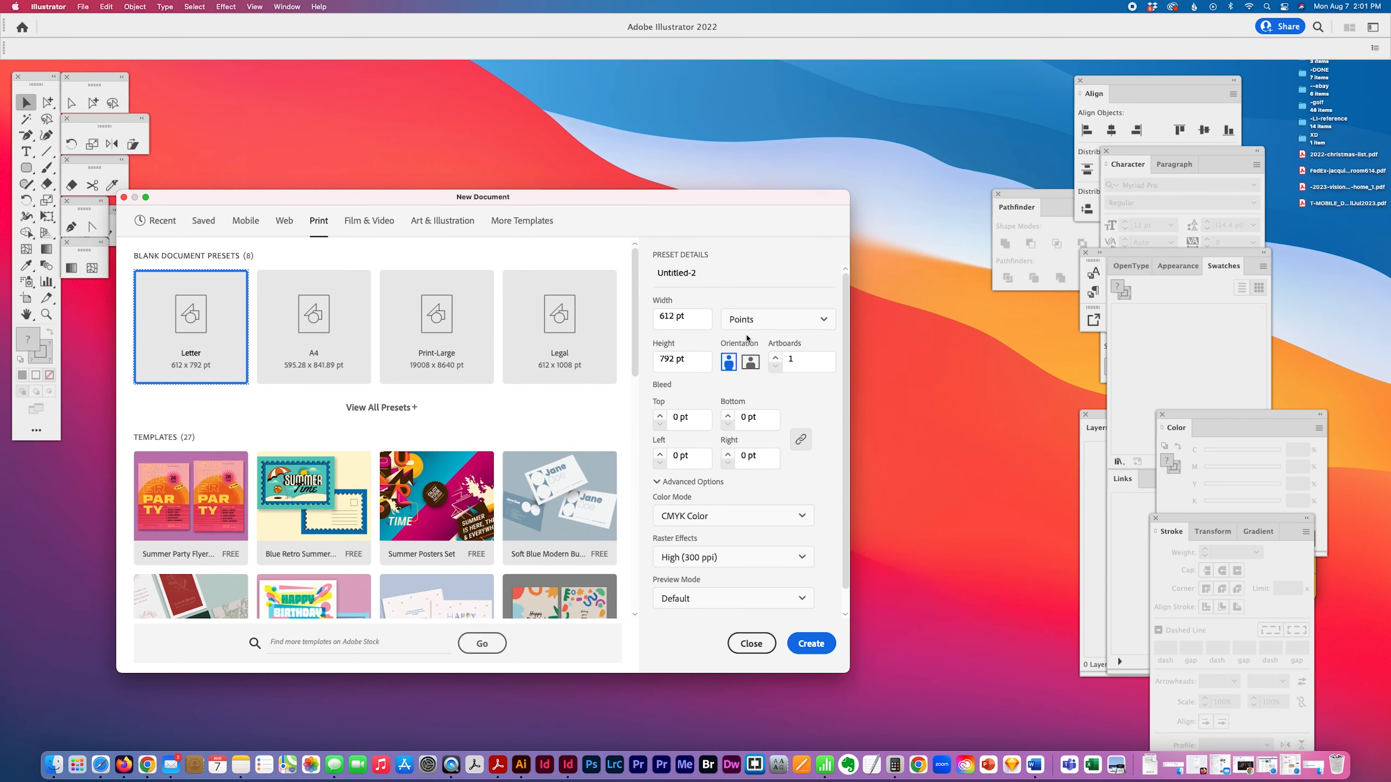
{"action": "left_click", "coordinate": [761, 324]}
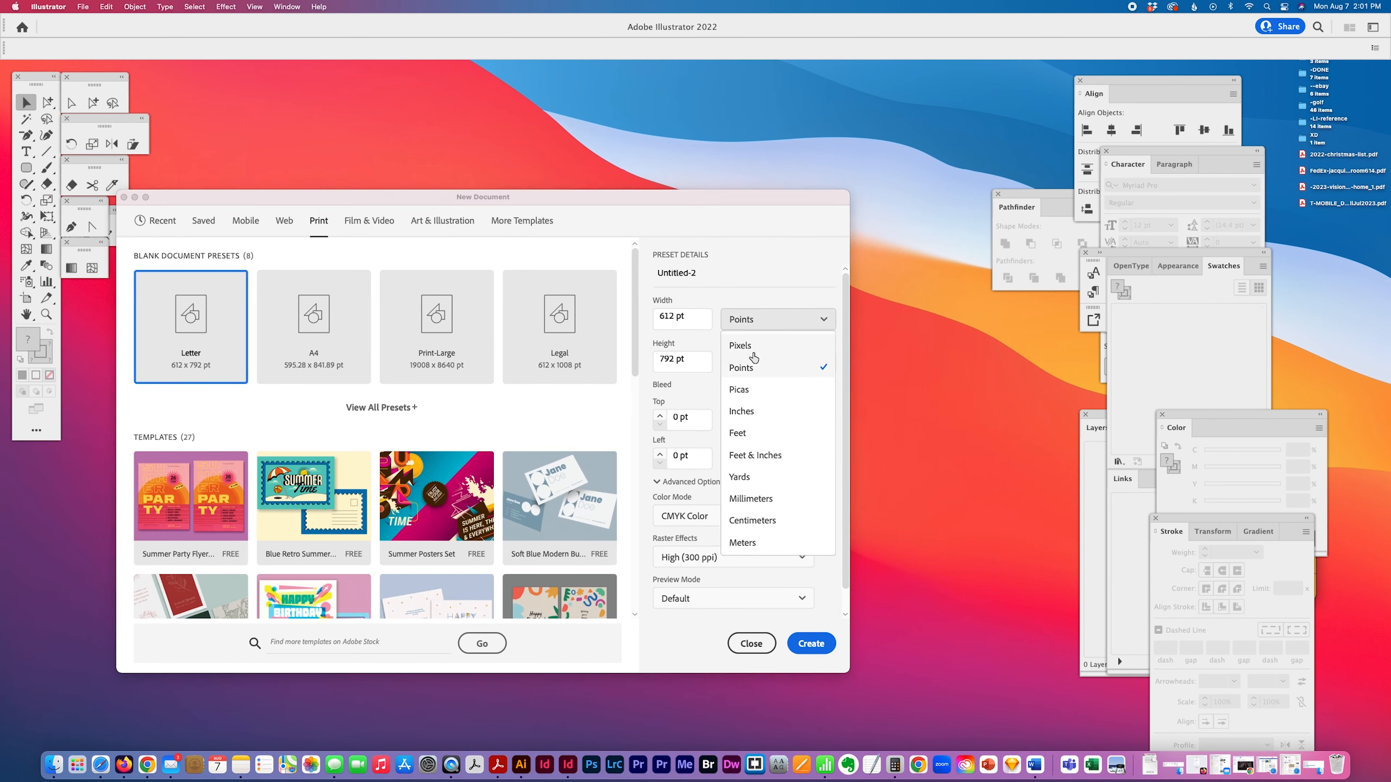
{"action": "left_click", "coordinate": [742, 411]}
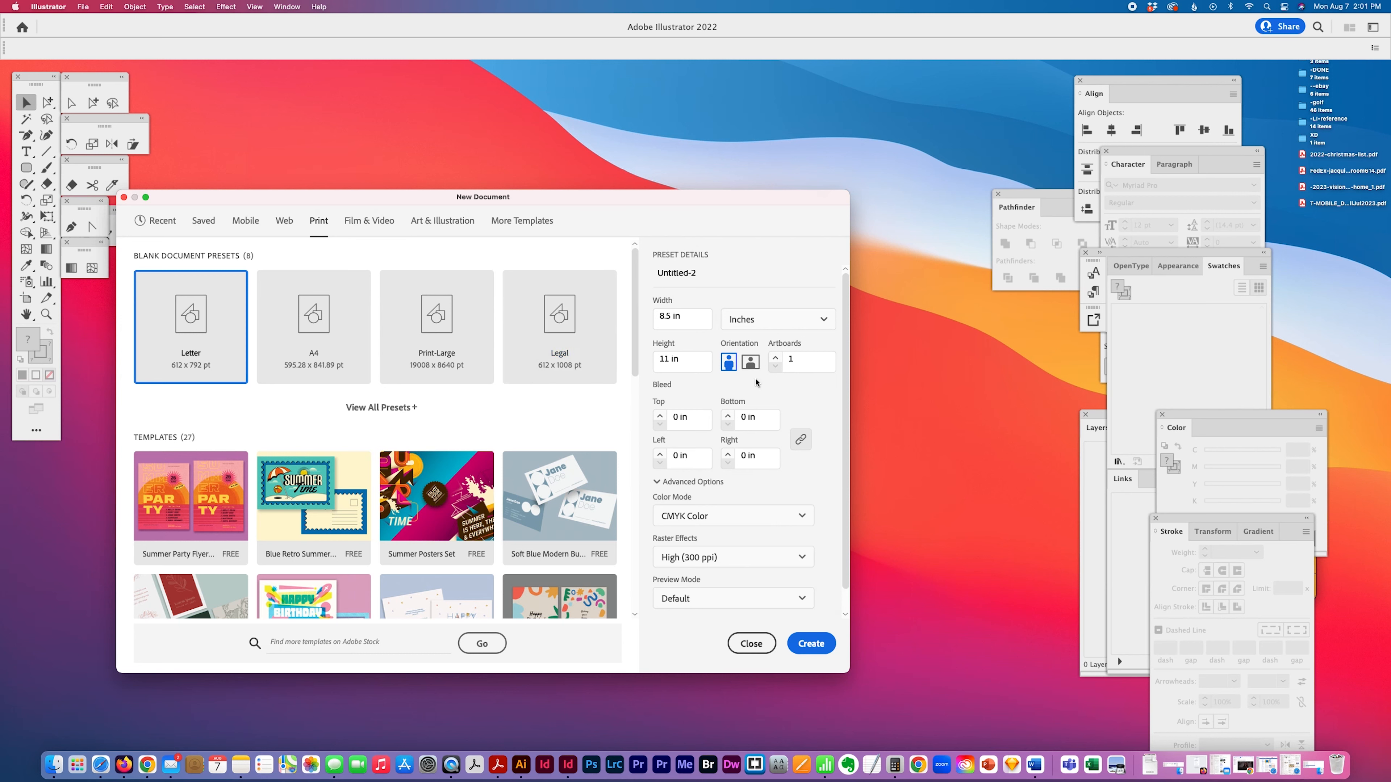
Step: Set landscape orientation and a 0.125 in bleed on all sides, and create the document
{"action": "left_click", "coordinate": [750, 362]}
{"action": "left_click", "coordinate": [689, 417]}
{"action": "type", "text": "0.125"}
{"action": "key", "text": "Tab"}
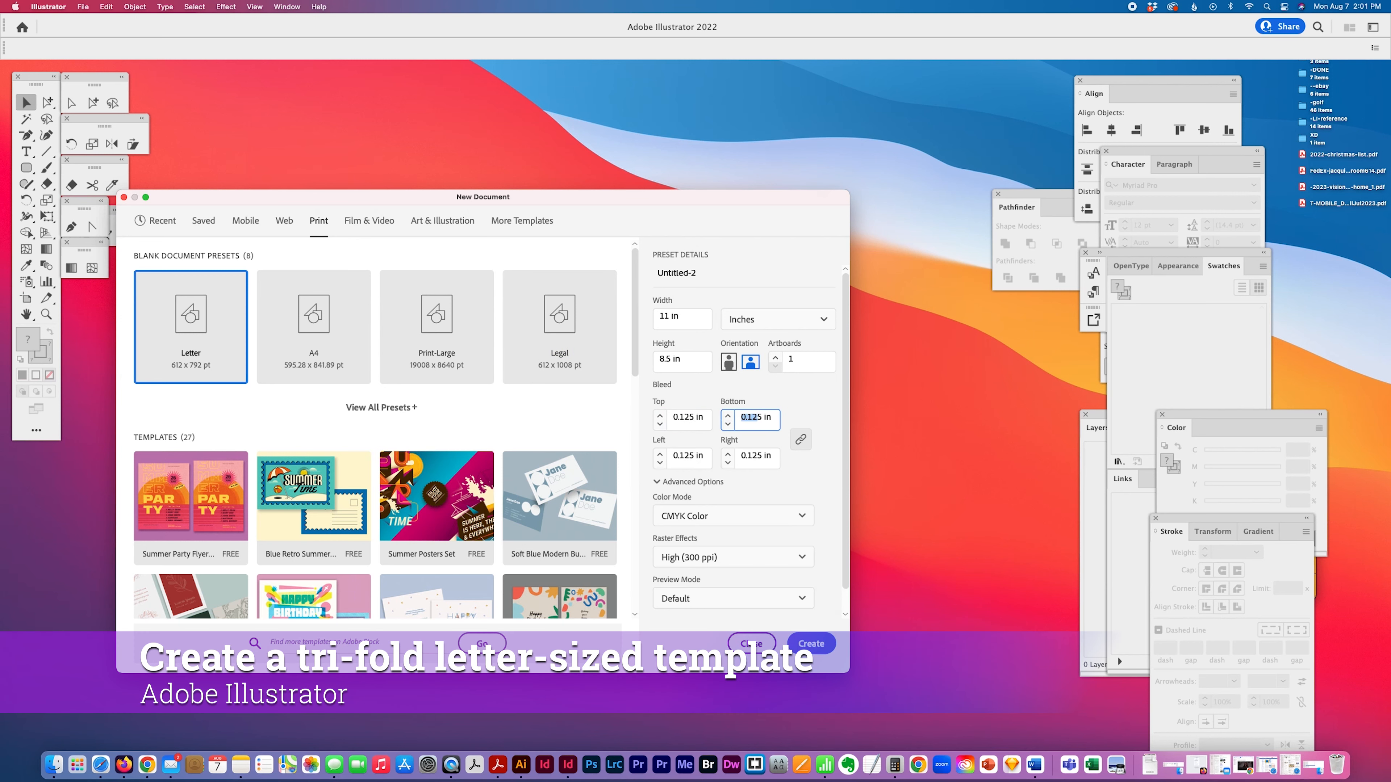
{"action": "left_click", "coordinate": [810, 644]}
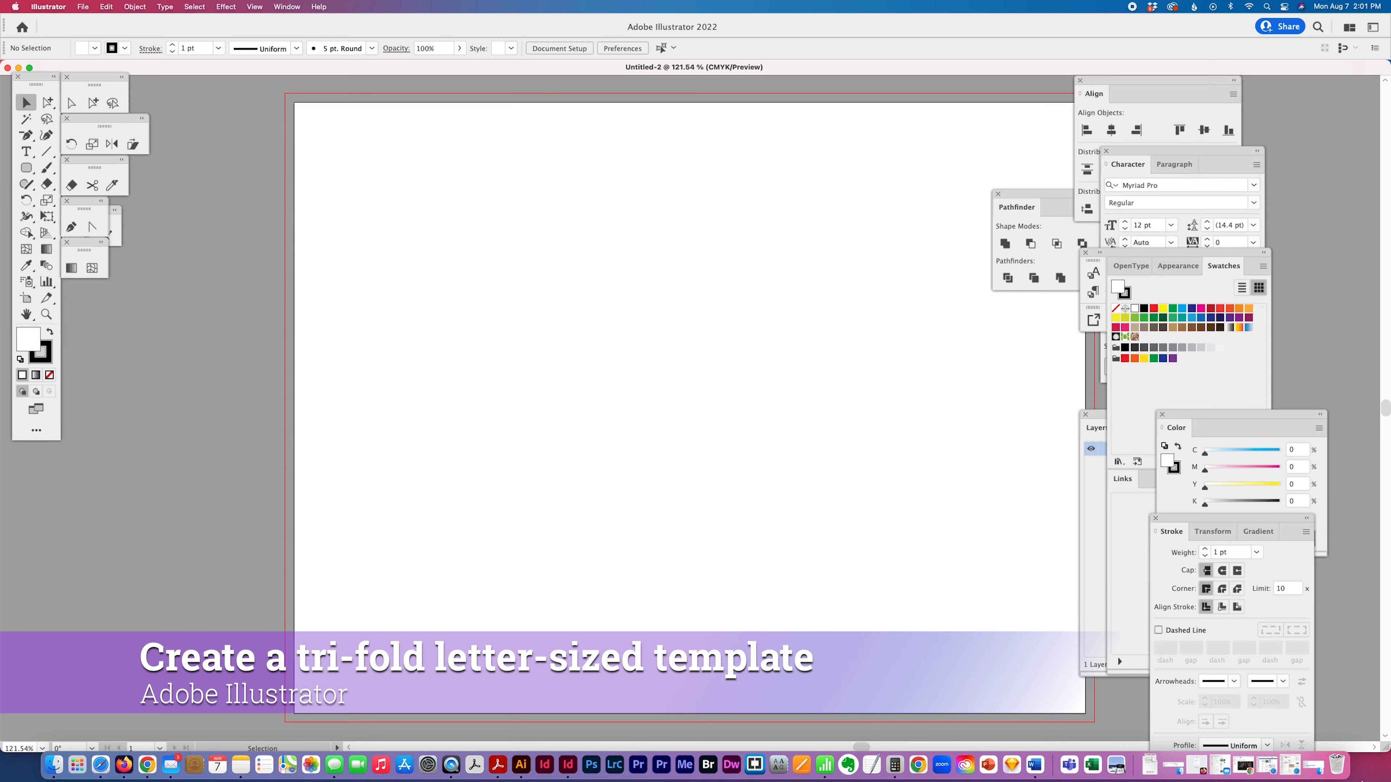
Step: Shrink and reposition the document window so the whole artboard is visible at 100% zoom, and show the rulers
{"action": "left_click_drag", "start_coordinate": [1384, 748], "coordinate": [1018, 627]}
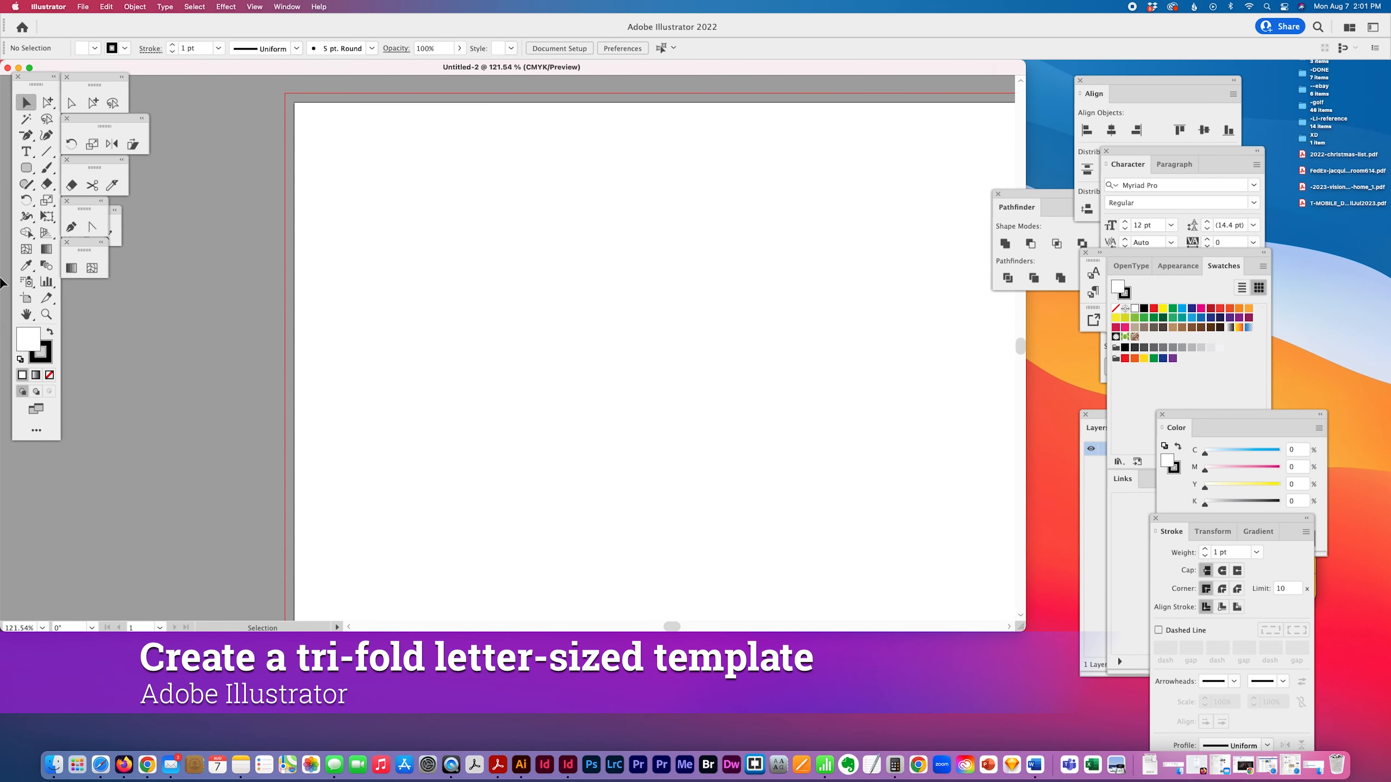
{"action": "left_click", "coordinate": [46, 314]}
{"action": "left_click", "coordinate": [854, 404], "text": "alt"}
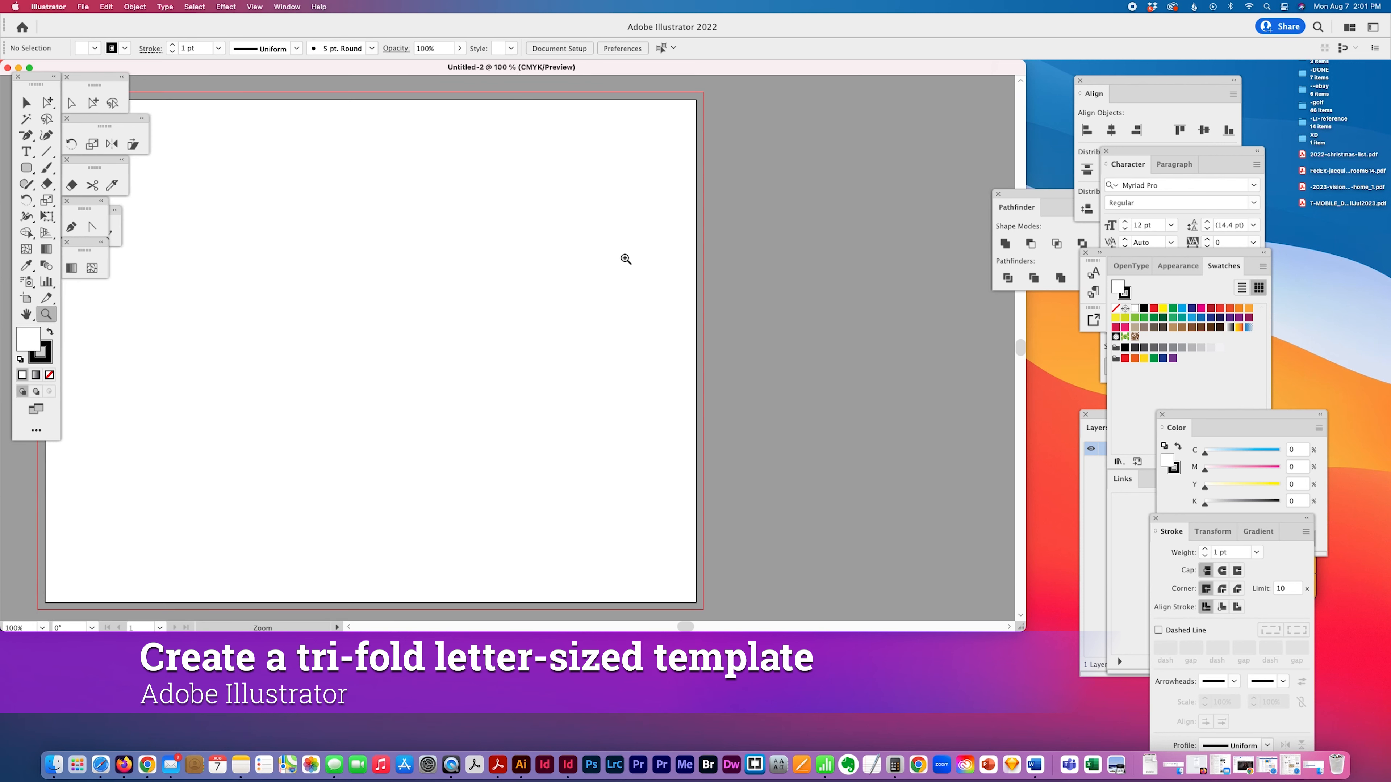
{"action": "left_click_drag", "start_coordinate": [619, 74], "coordinate": [679, 96]}
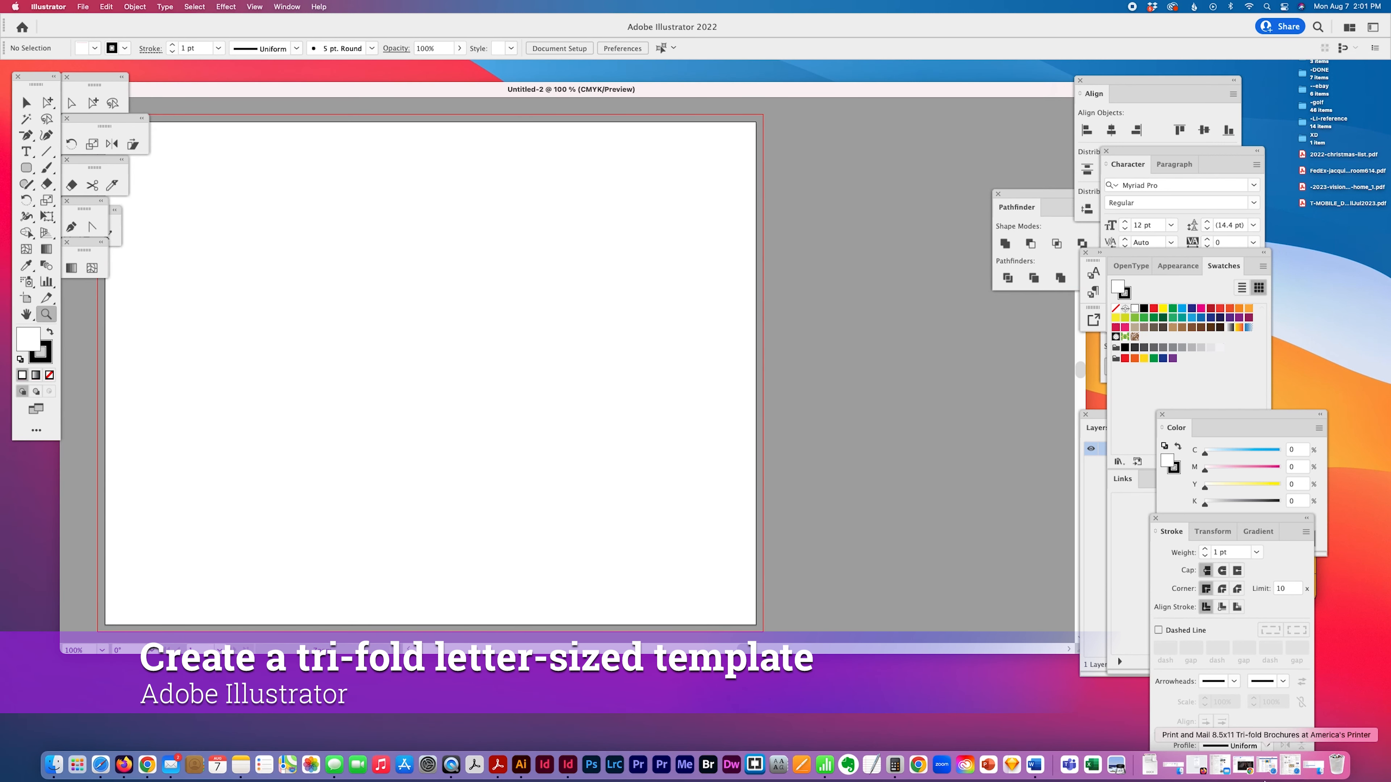
{"action": "left_click_drag", "start_coordinate": [395, 90], "coordinate": [450, 116]}
{"action": "key", "text": "super+r"}
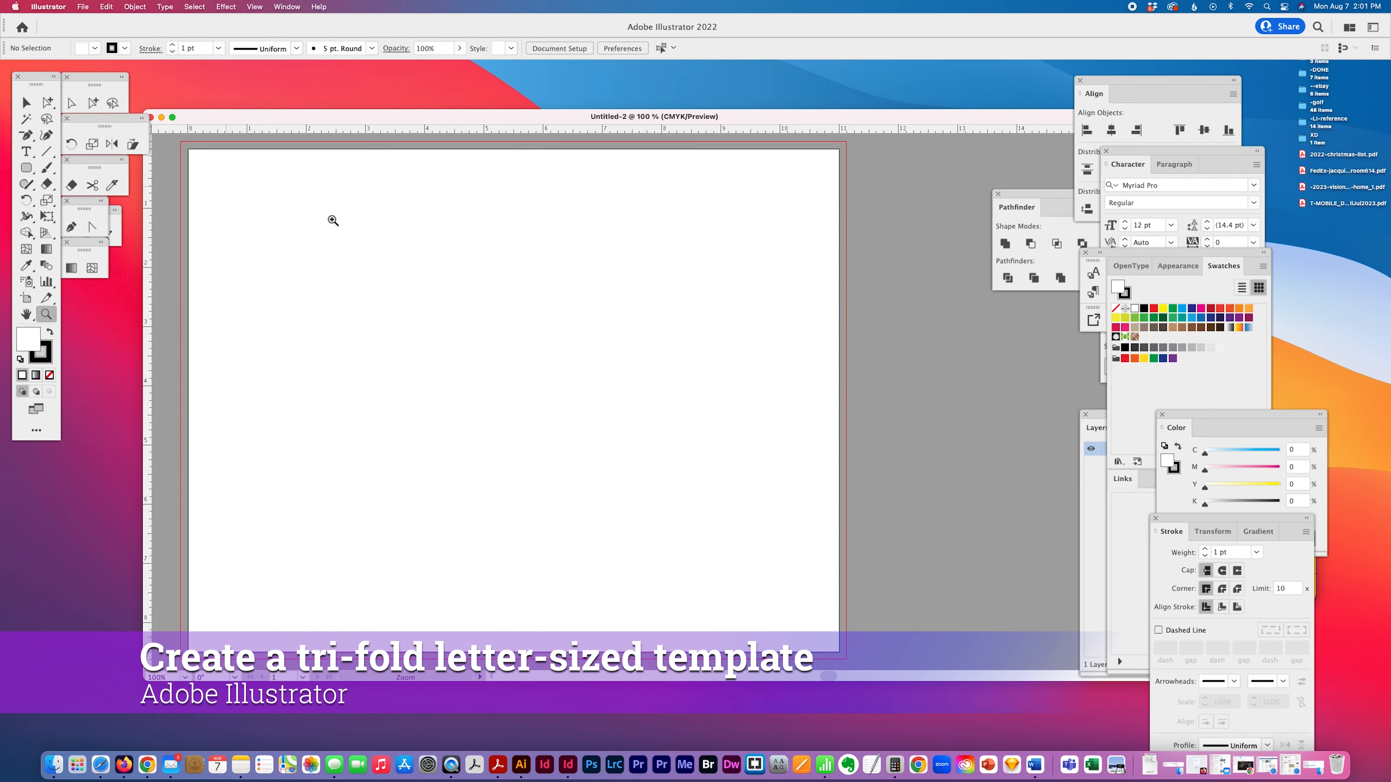
Step: Add a new layer named guides with the layer color Magenta
{"action": "left_click_drag", "start_coordinate": [1097, 418], "coordinate": [980, 345]}
{"action": "left_click", "coordinate": [1103, 345]}
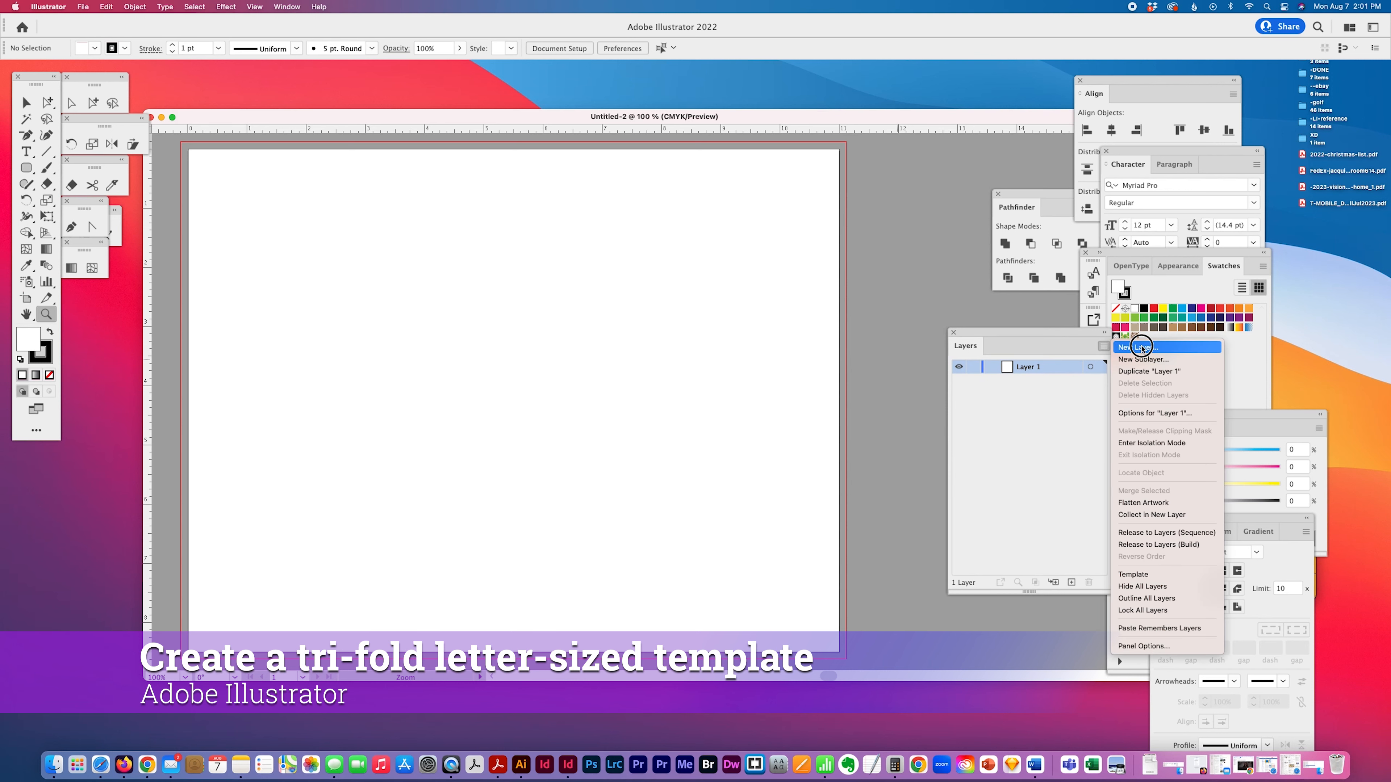
{"action": "left_click", "coordinate": [1120, 344]}
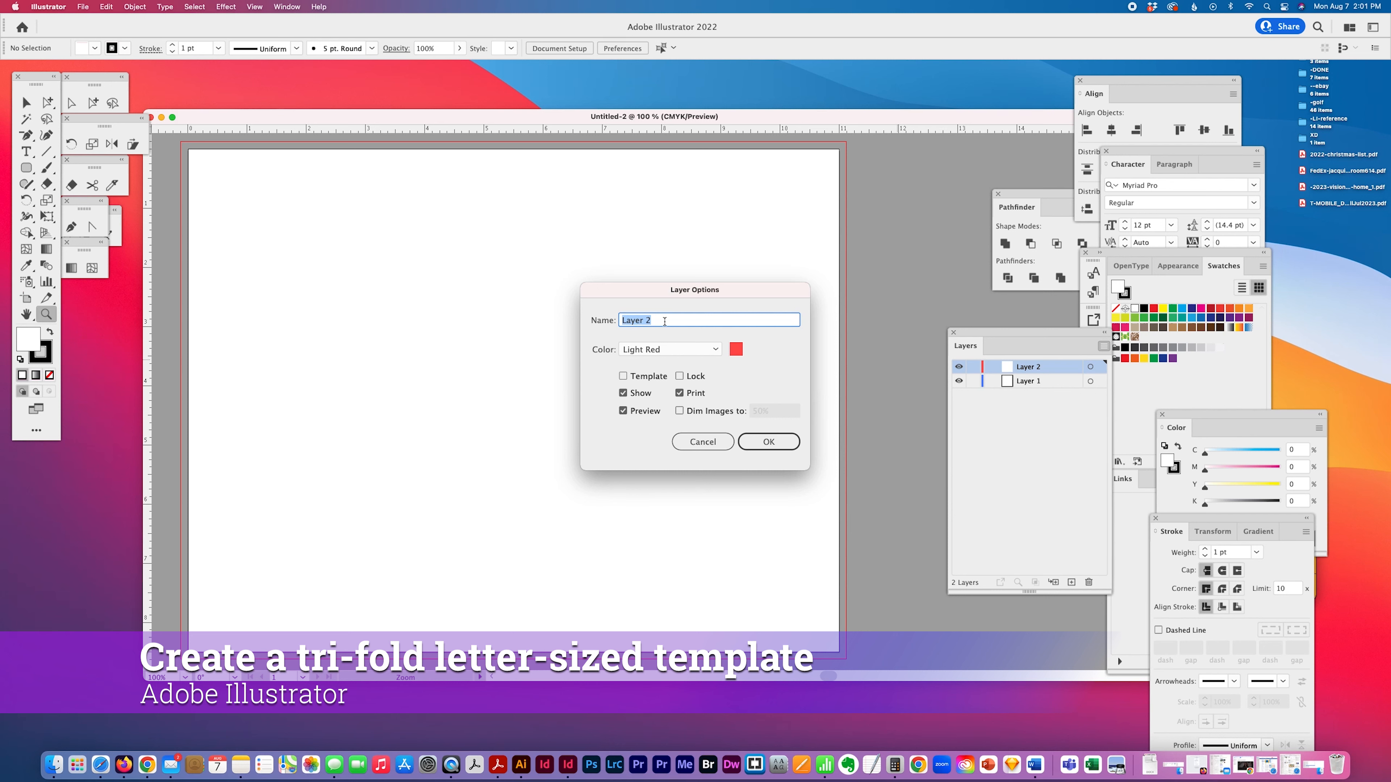
{"action": "type", "text": "guides"}
{"action": "left_click", "coordinate": [660, 349]}
{"action": "left_click", "coordinate": [665, 411]}
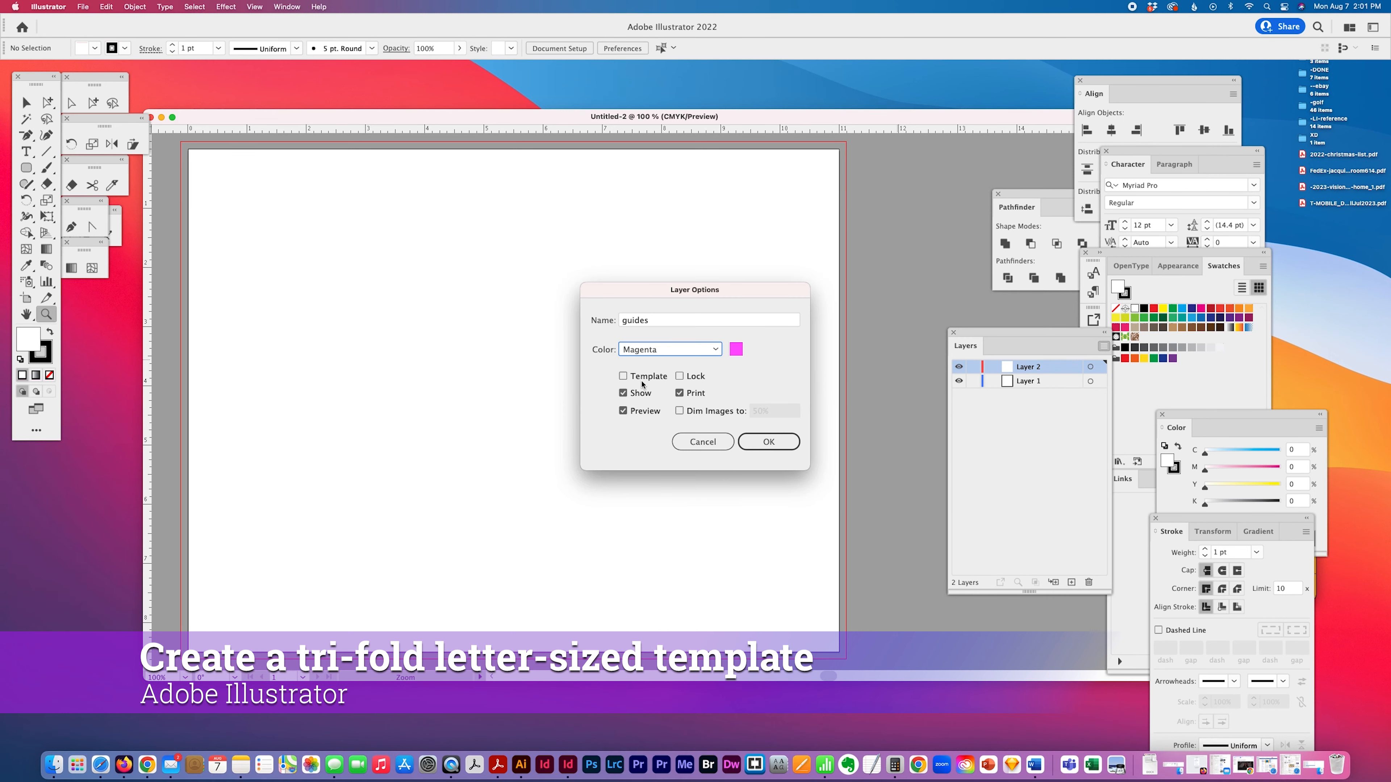
{"action": "left_click", "coordinate": [769, 442]}
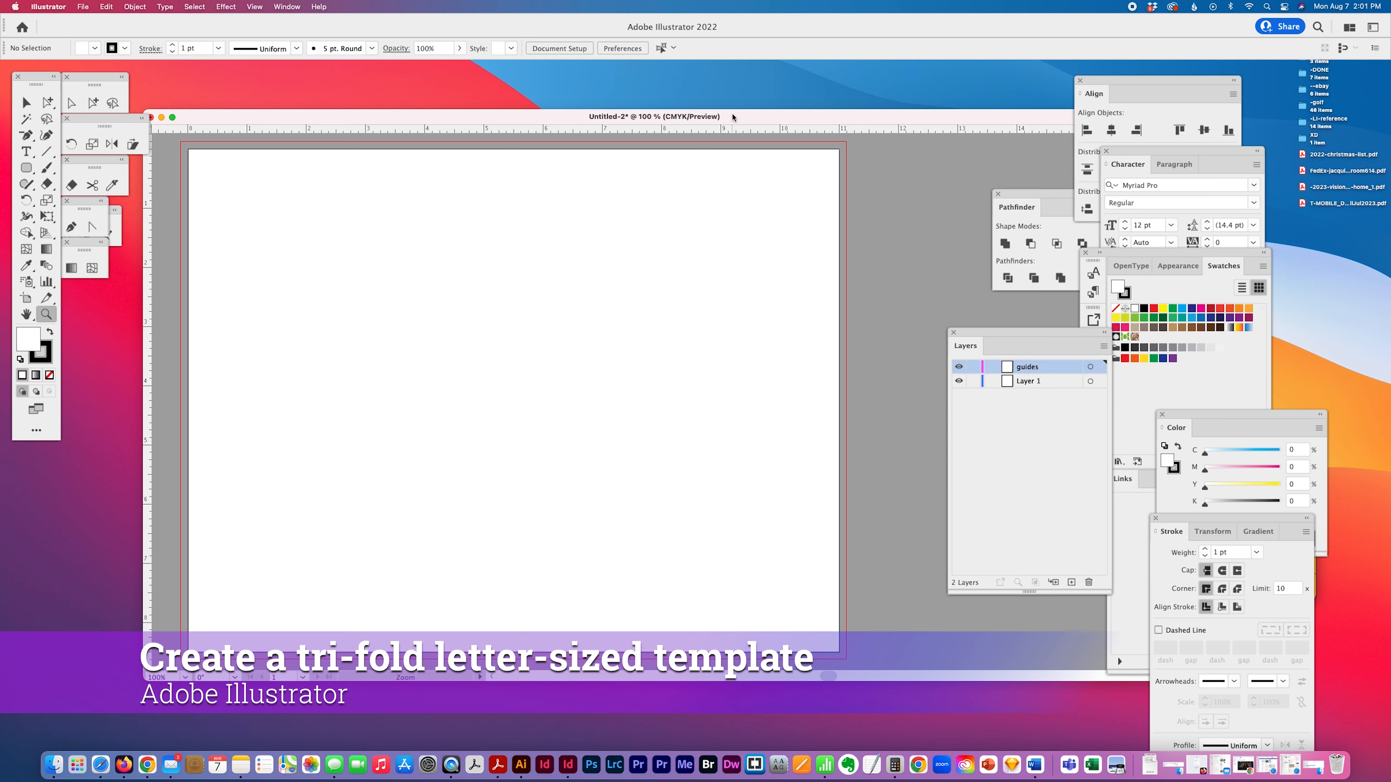
Step: Rename Layer 1 as art
{"action": "left_click", "coordinate": [1035, 383]}
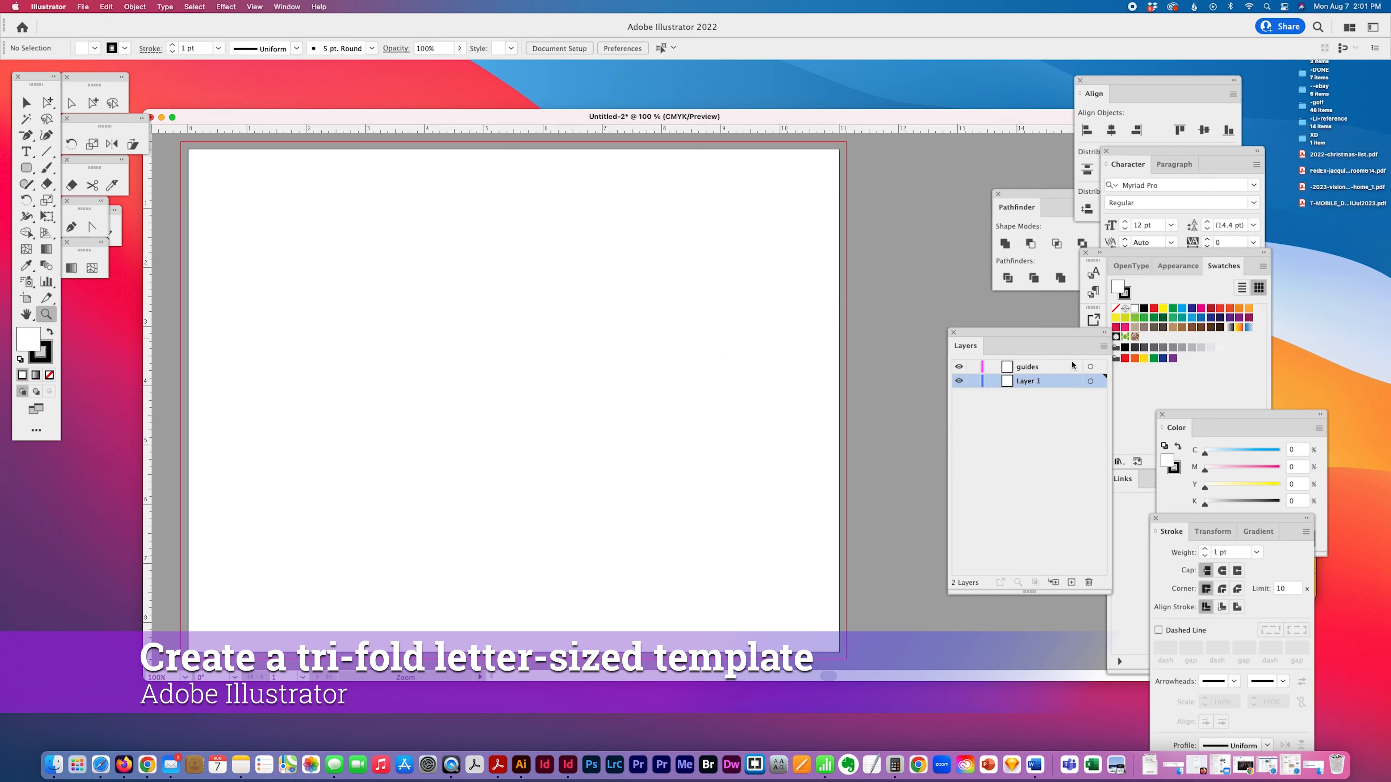
{"action": "left_click", "coordinate": [1103, 346]}
{"action": "left_click", "coordinate": [1039, 413]}
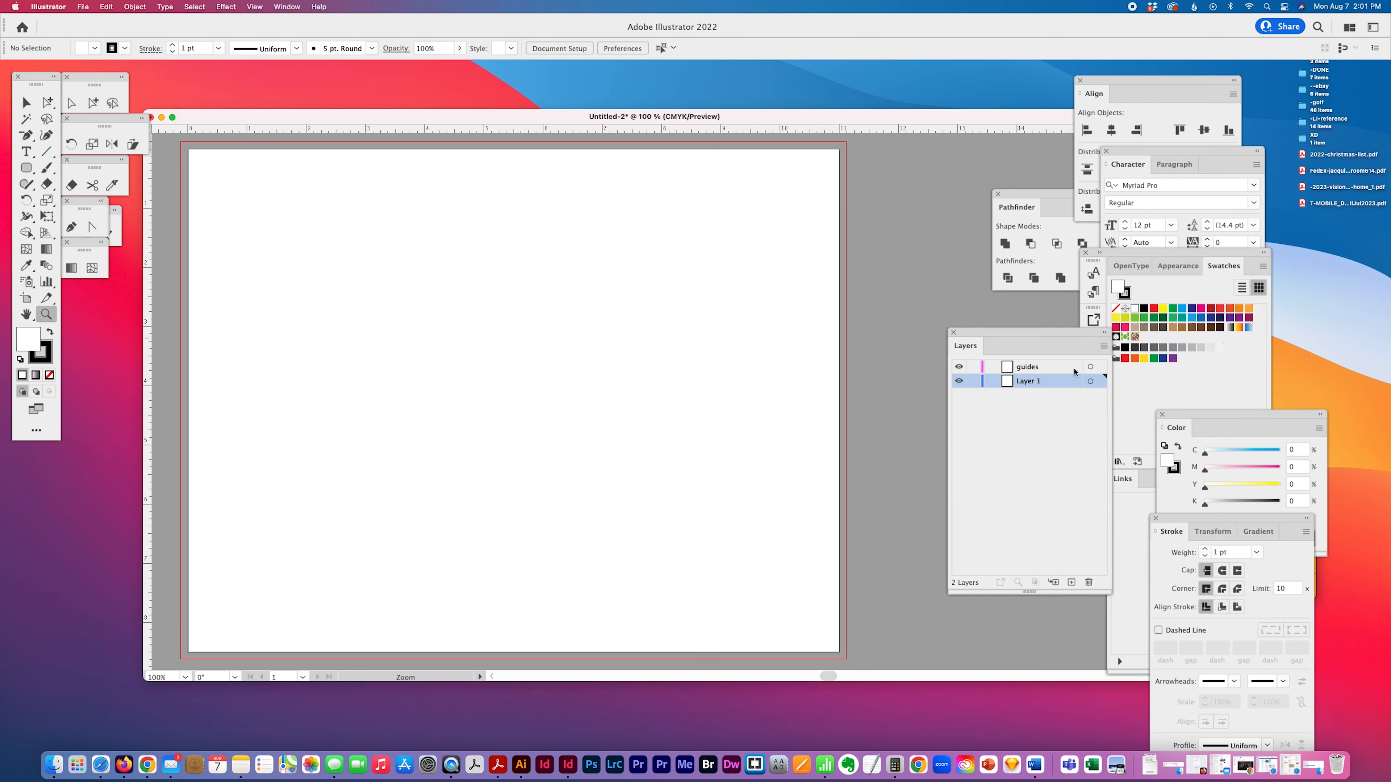
{"action": "left_click", "coordinate": [1103, 346]}
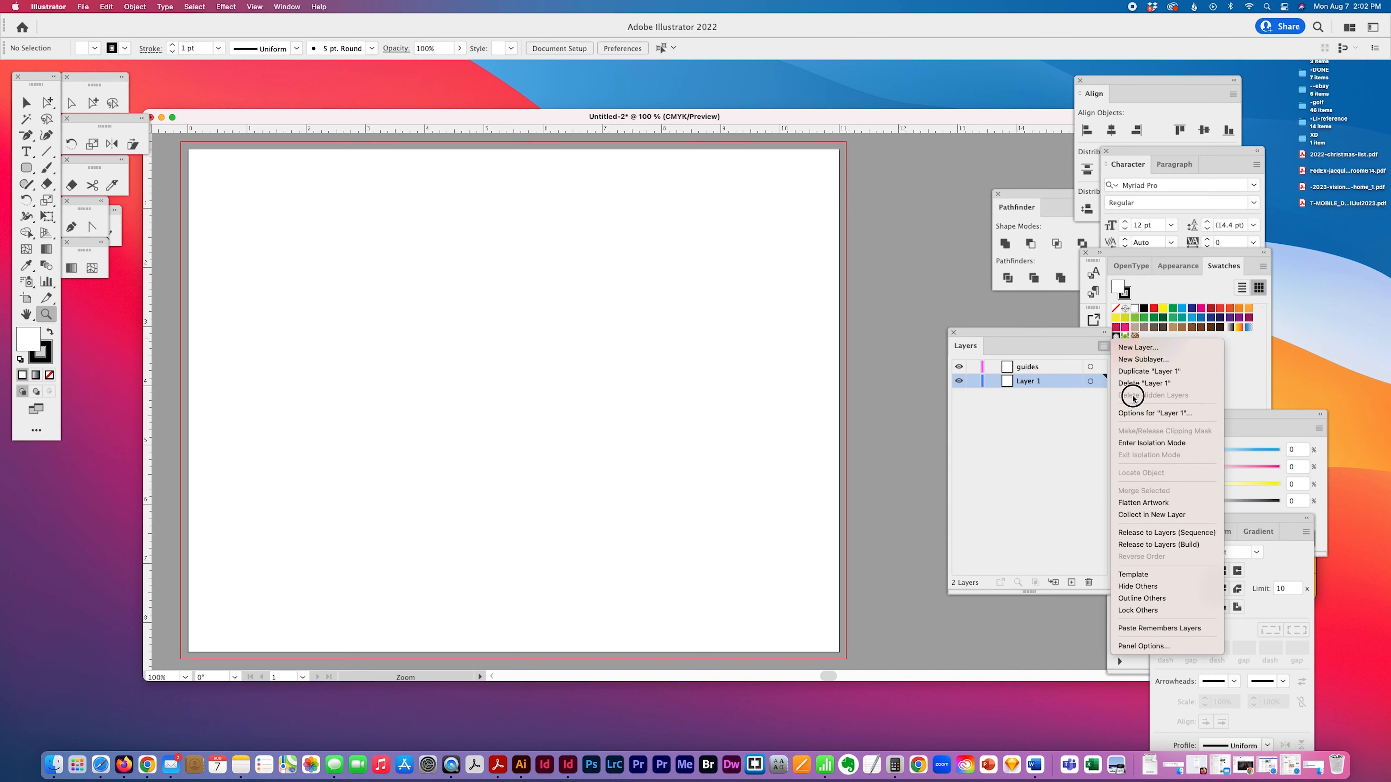
{"action": "left_click", "coordinate": [1154, 413]}
{"action": "type", "text": "art"}
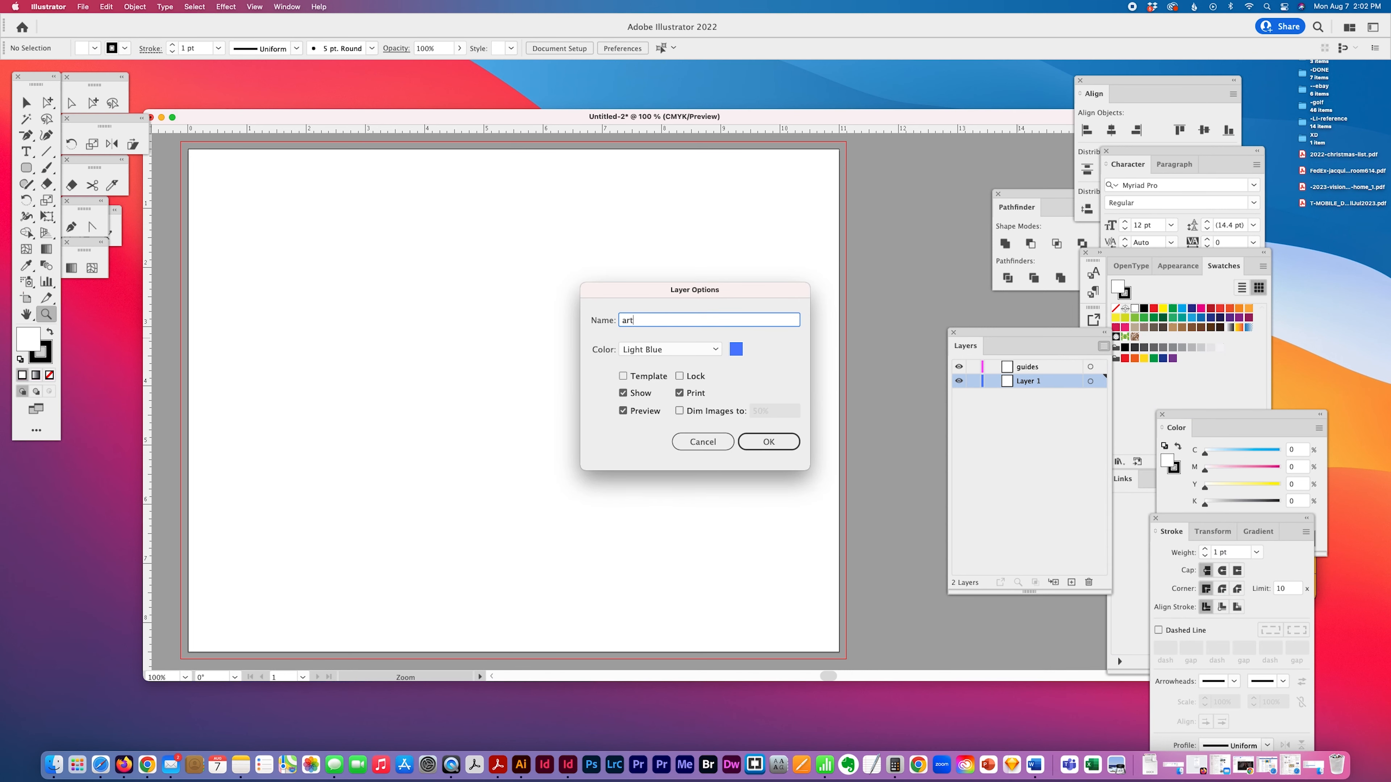
{"action": "key", "text": "Return"}
Step: Add a new layer named BKGD and move it below the art layer
{"action": "left_click", "coordinate": [1103, 347]}
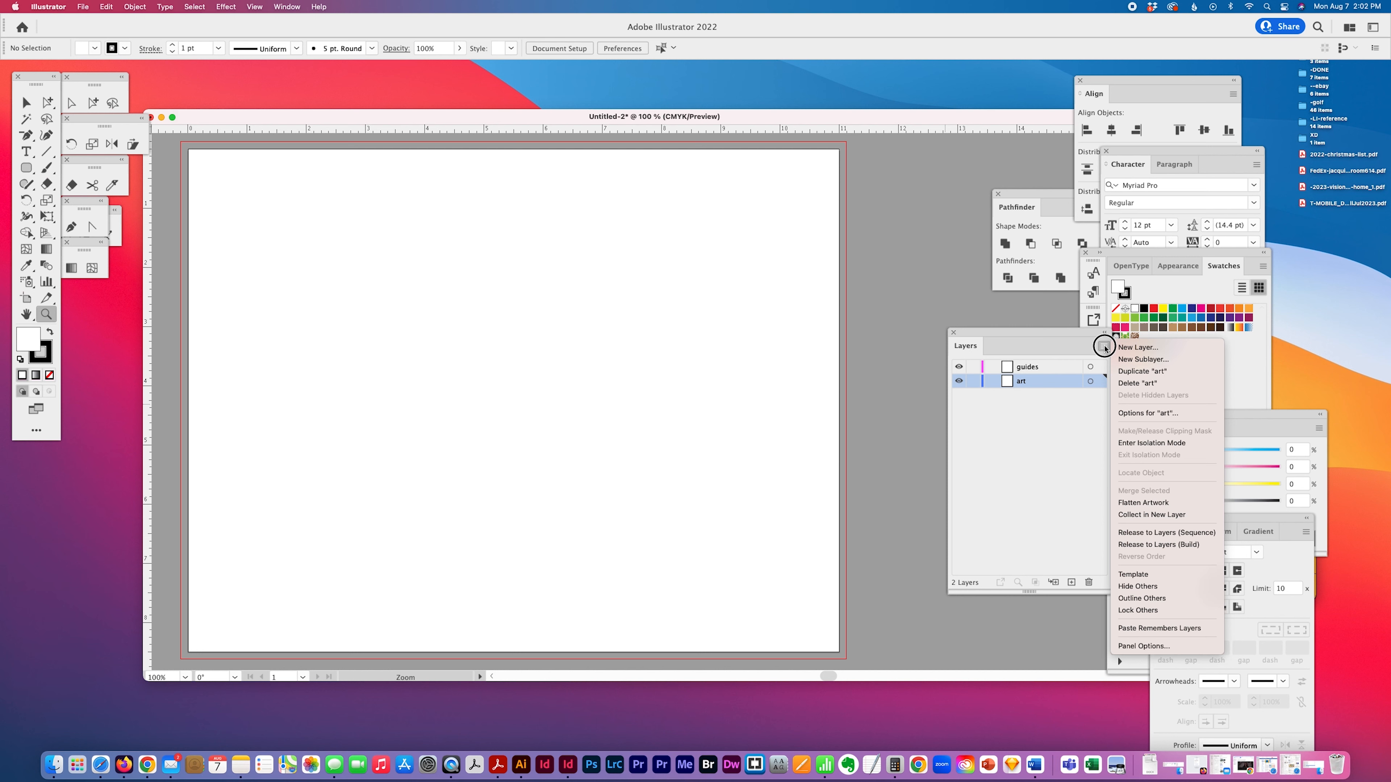
{"action": "left_click", "coordinate": [1138, 347]}
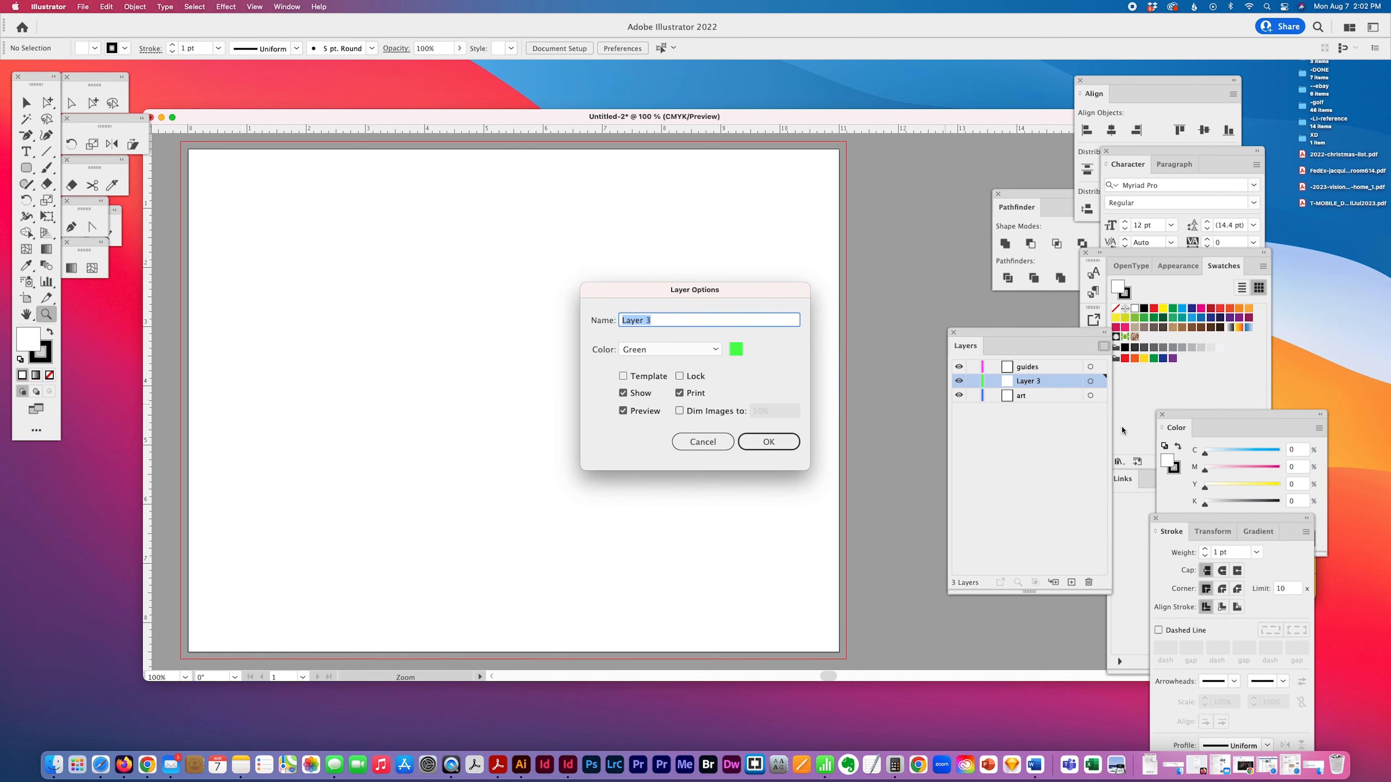
{"action": "type", "text": "BKGD"}
{"action": "left_click", "coordinate": [777, 441]}
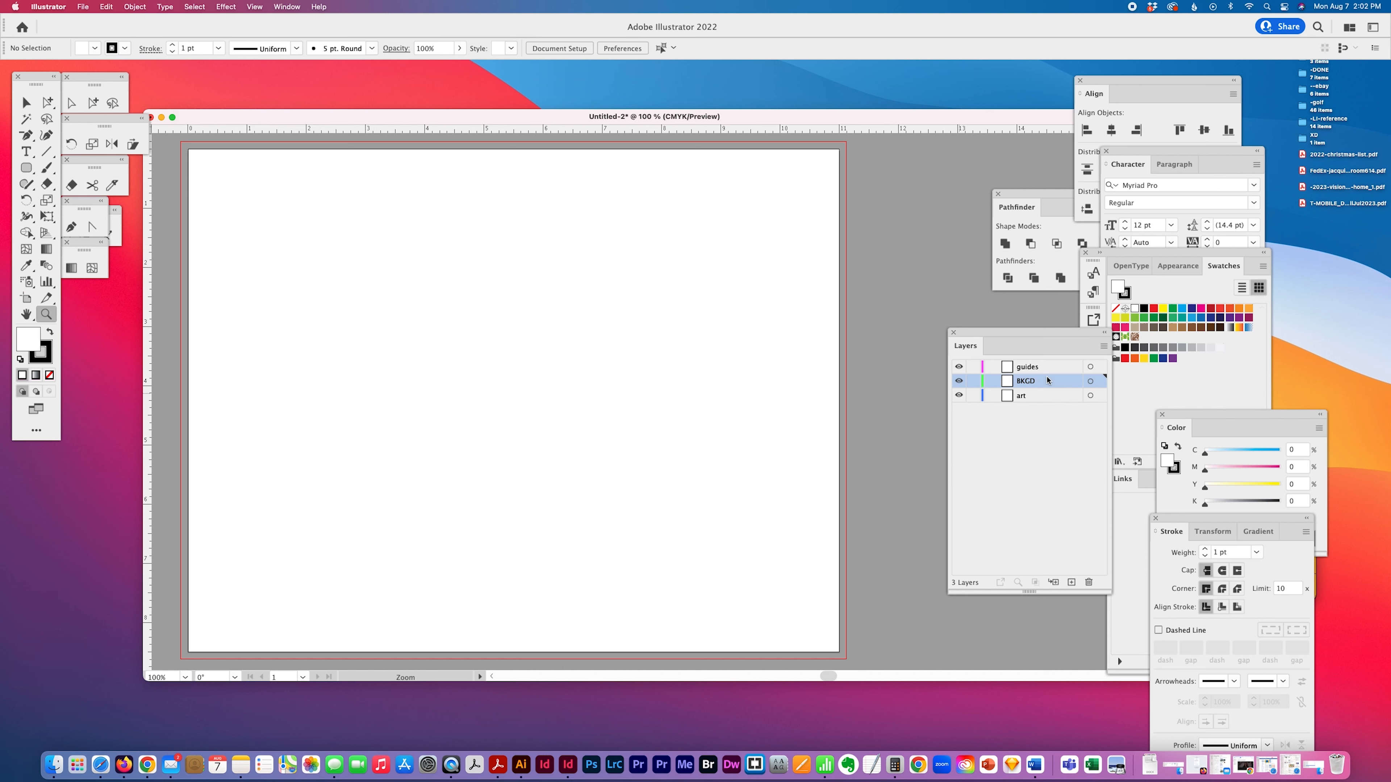
{"action": "left_click_drag", "start_coordinate": [1047, 380], "coordinate": [1046, 408]}
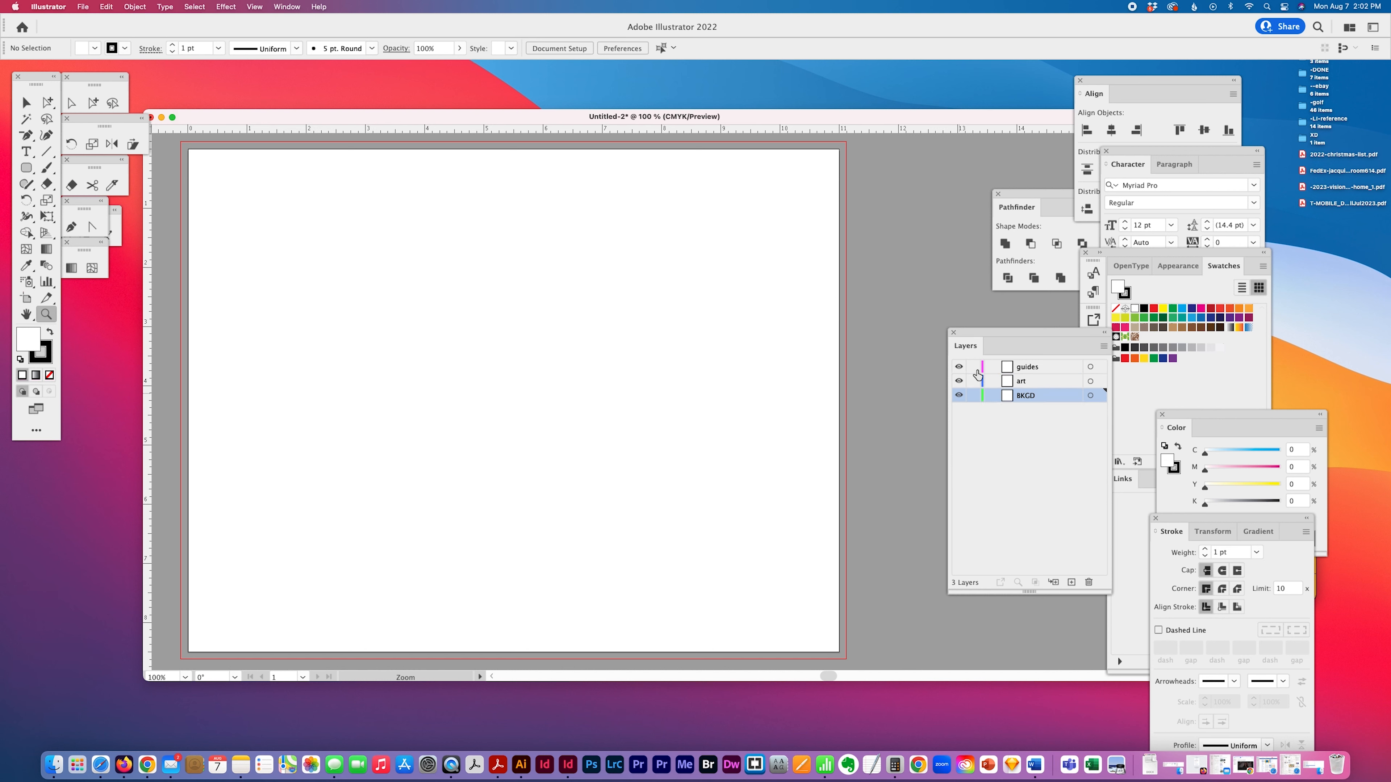
Step: Make the guides layer active and check the visibility and lock options for guides
{"action": "left_click", "coordinate": [1039, 371]}
{"action": "left_click", "coordinate": [256, 7]}
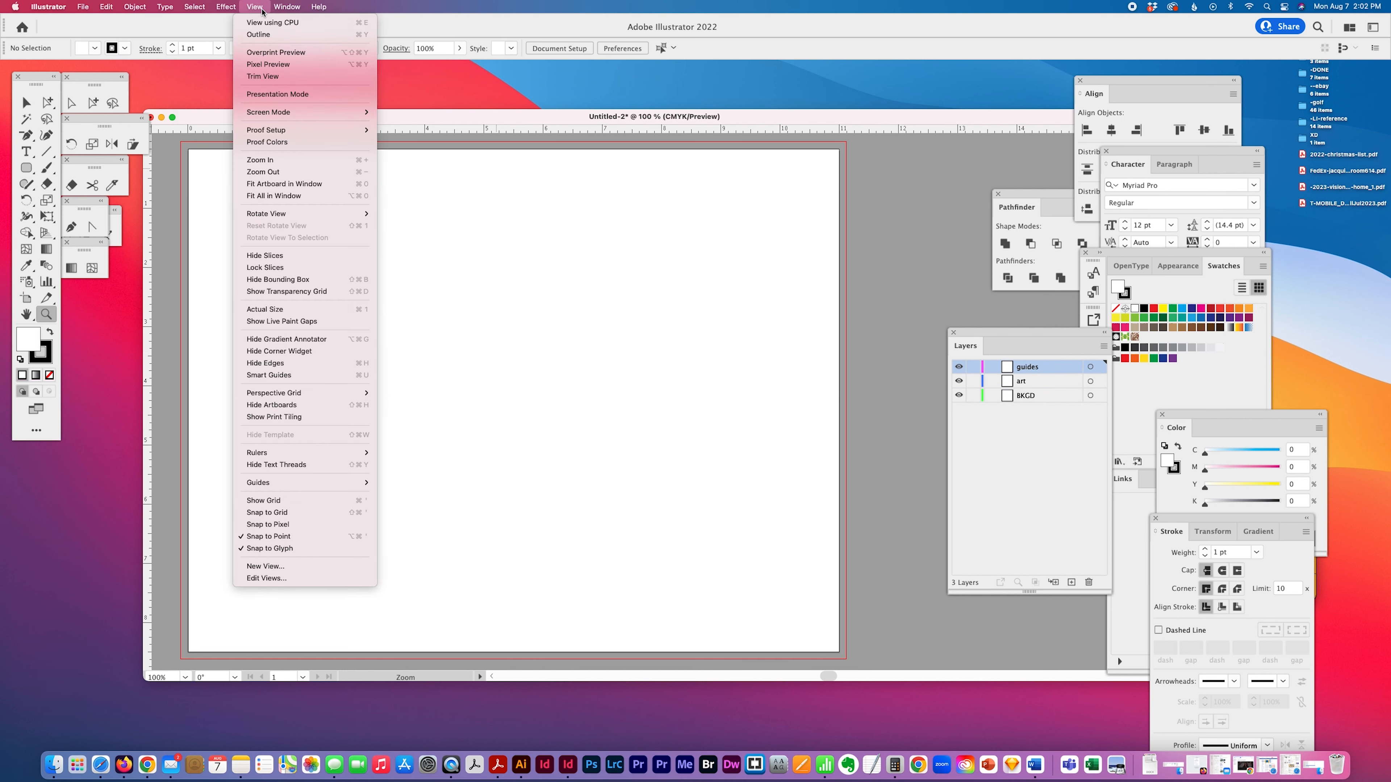
{"action": "mouse_move", "coordinate": [252, 482]}
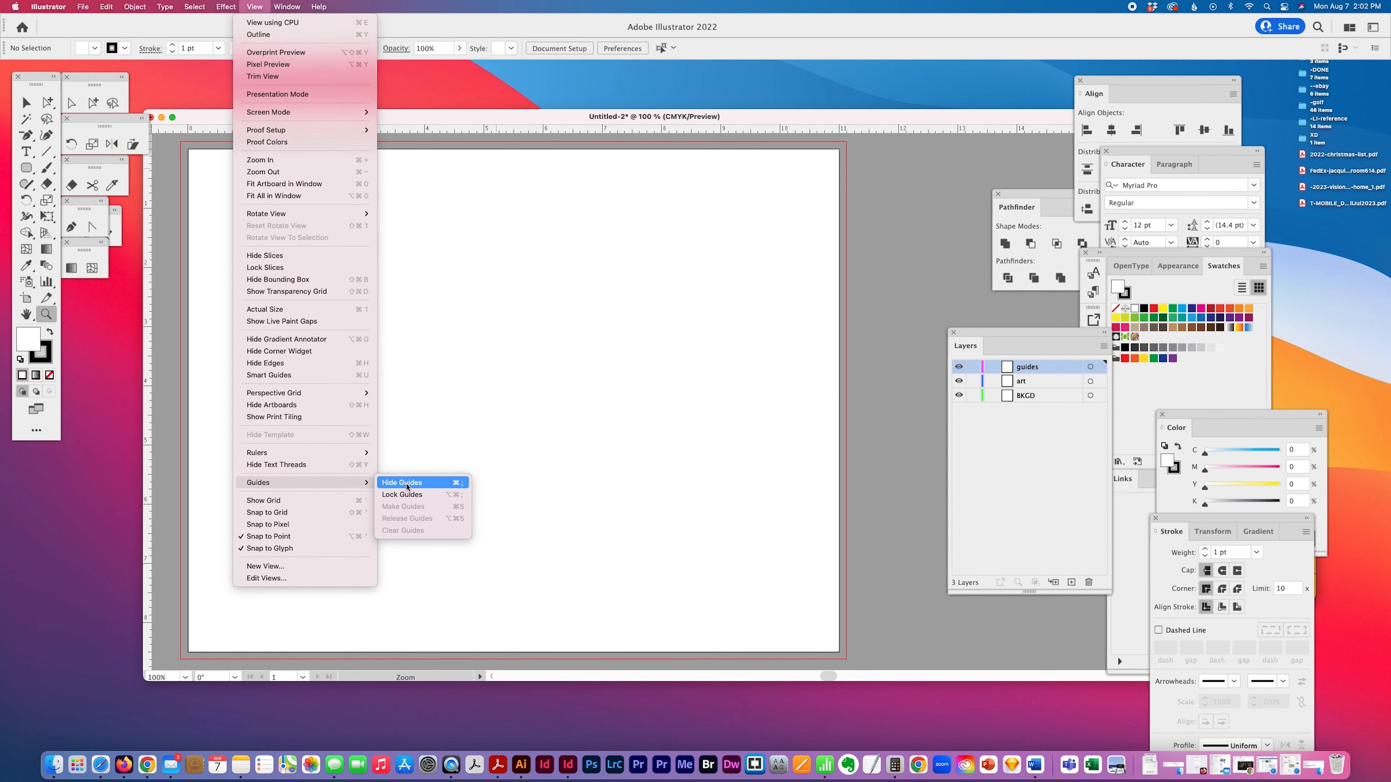
{"action": "left_click", "coordinate": [634, 482]}
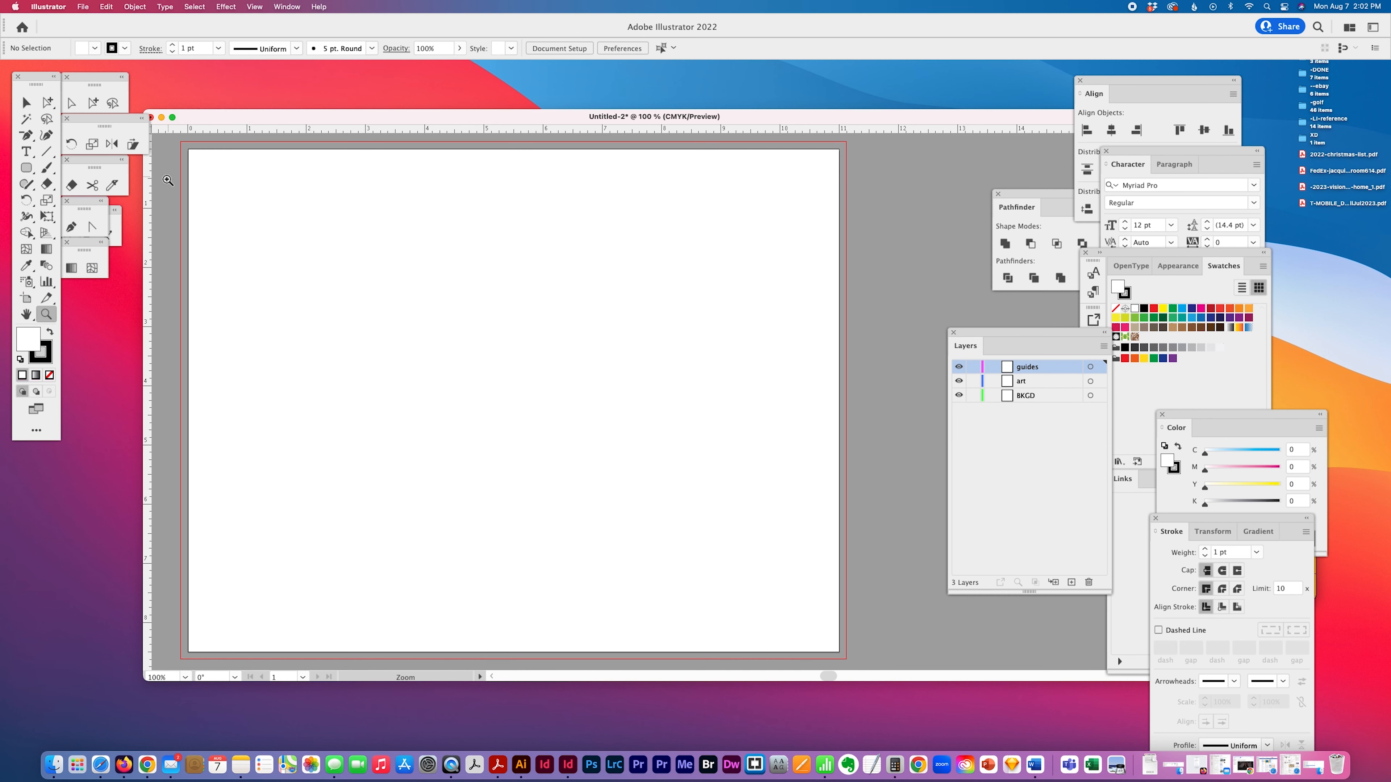
{"action": "left_click_drag", "start_coordinate": [226, 116], "coordinate": [227, 106]}
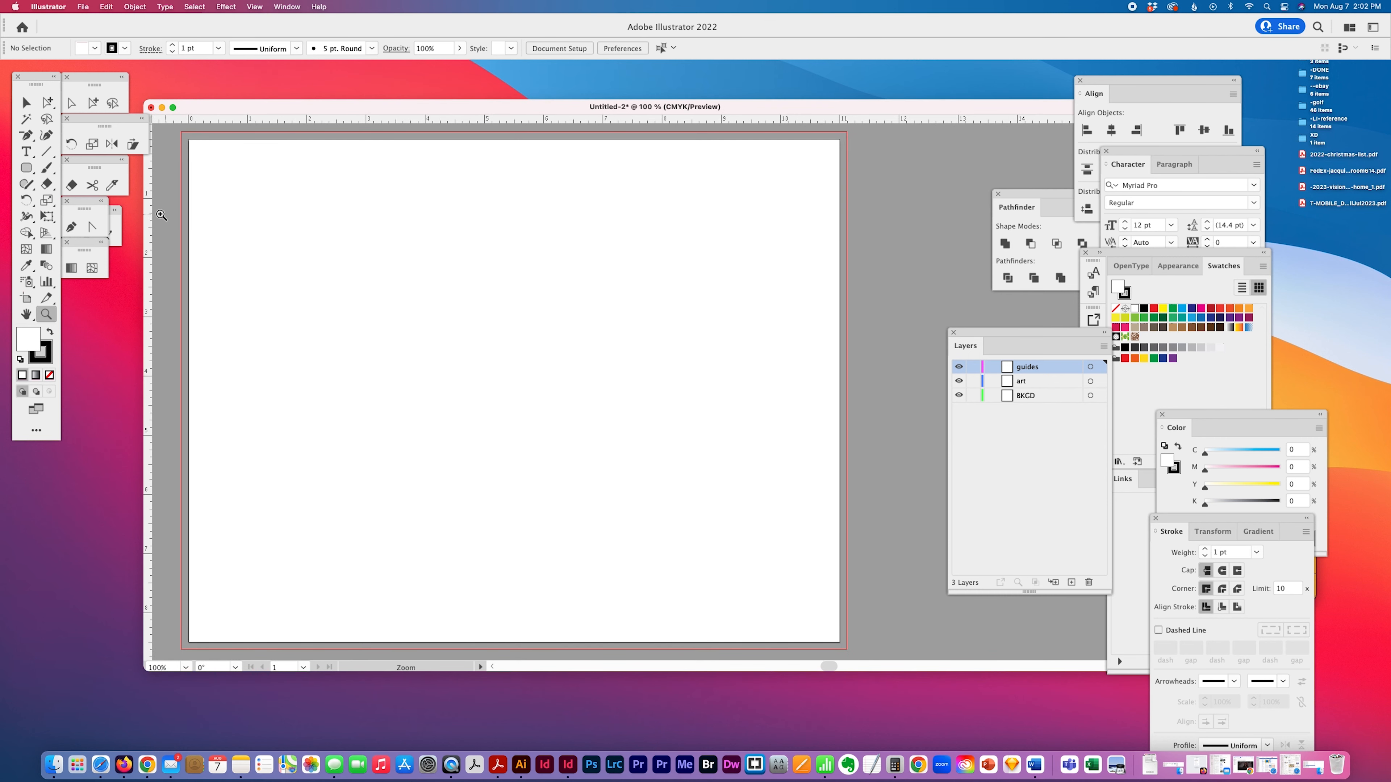
Step: Place a vertical ruler guide on the guides layer and align it to the artboard's left edge
{"action": "left_click", "coordinate": [26, 102]}
{"action": "left_click_drag", "start_coordinate": [148, 208], "coordinate": [327, 211]}
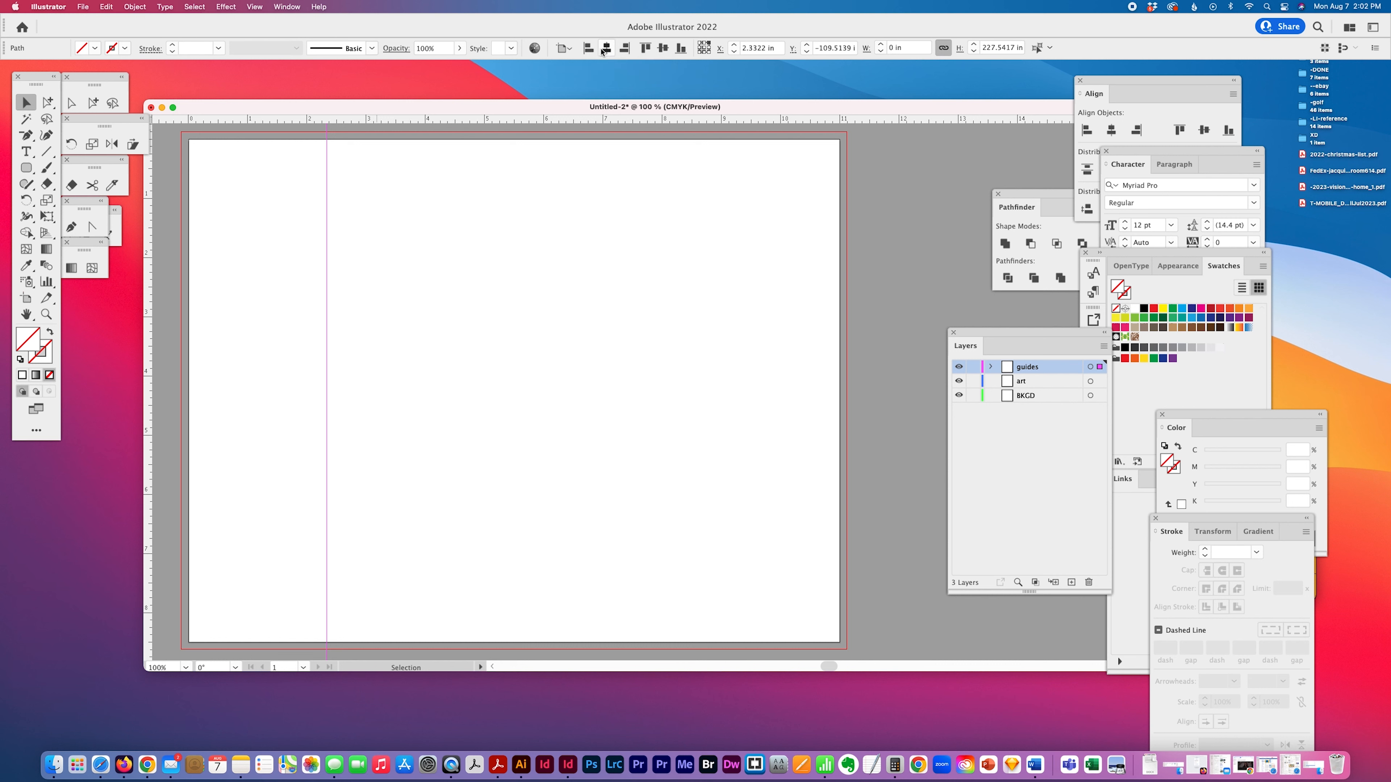
{"action": "left_click", "coordinate": [588, 48]}
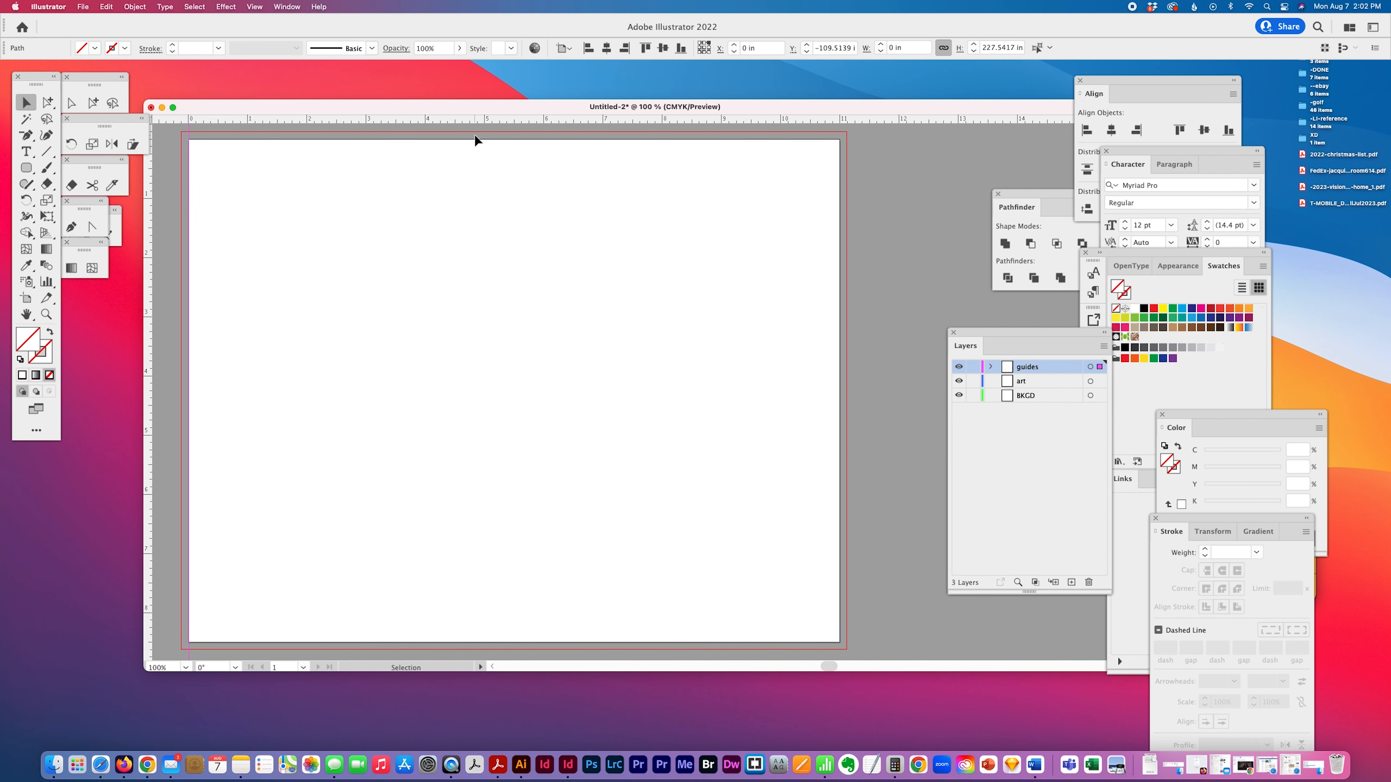
Step: Set the keyboard increment to 0.125 in and nudge the vertical guide inward to X 0.25 in
{"action": "key", "text": "super+k"}
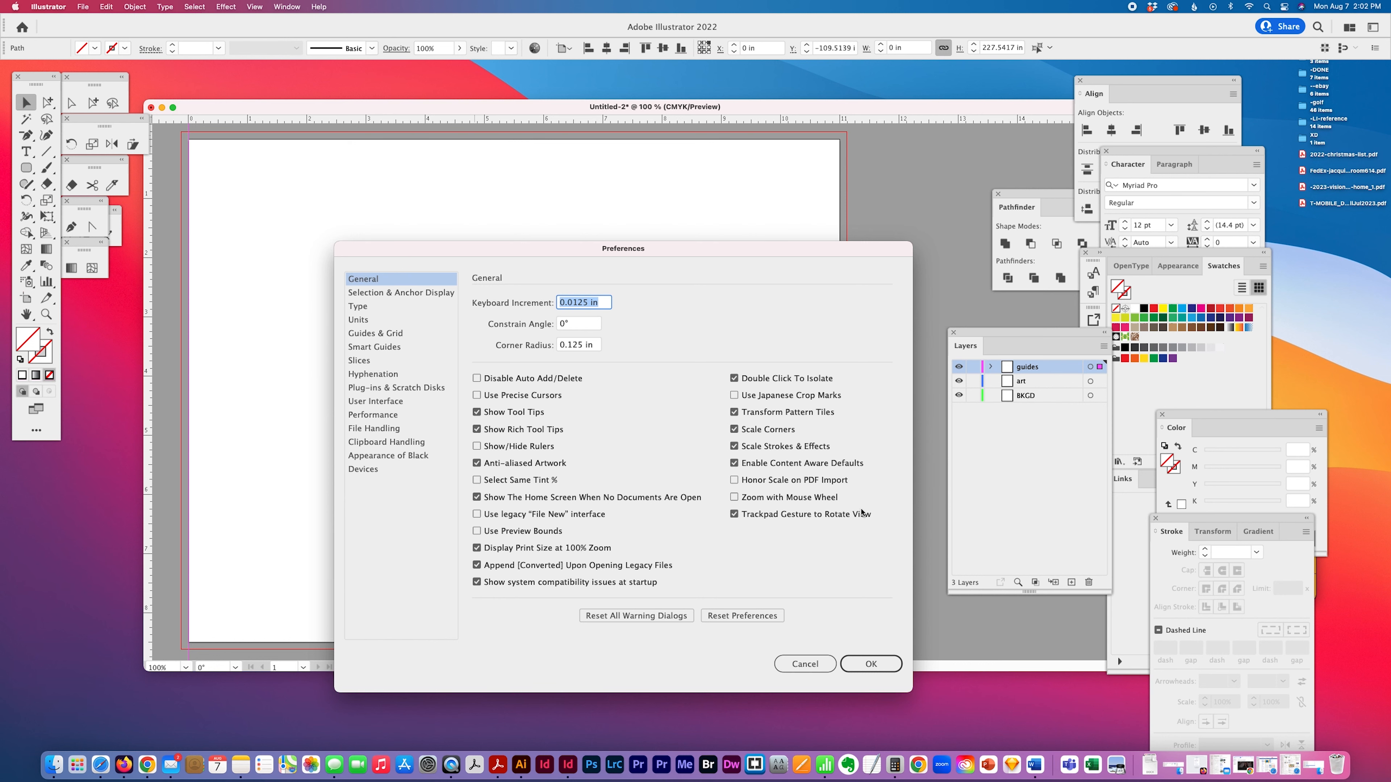
{"action": "type", "text": ".125"}
{"action": "key", "text": "Return"}
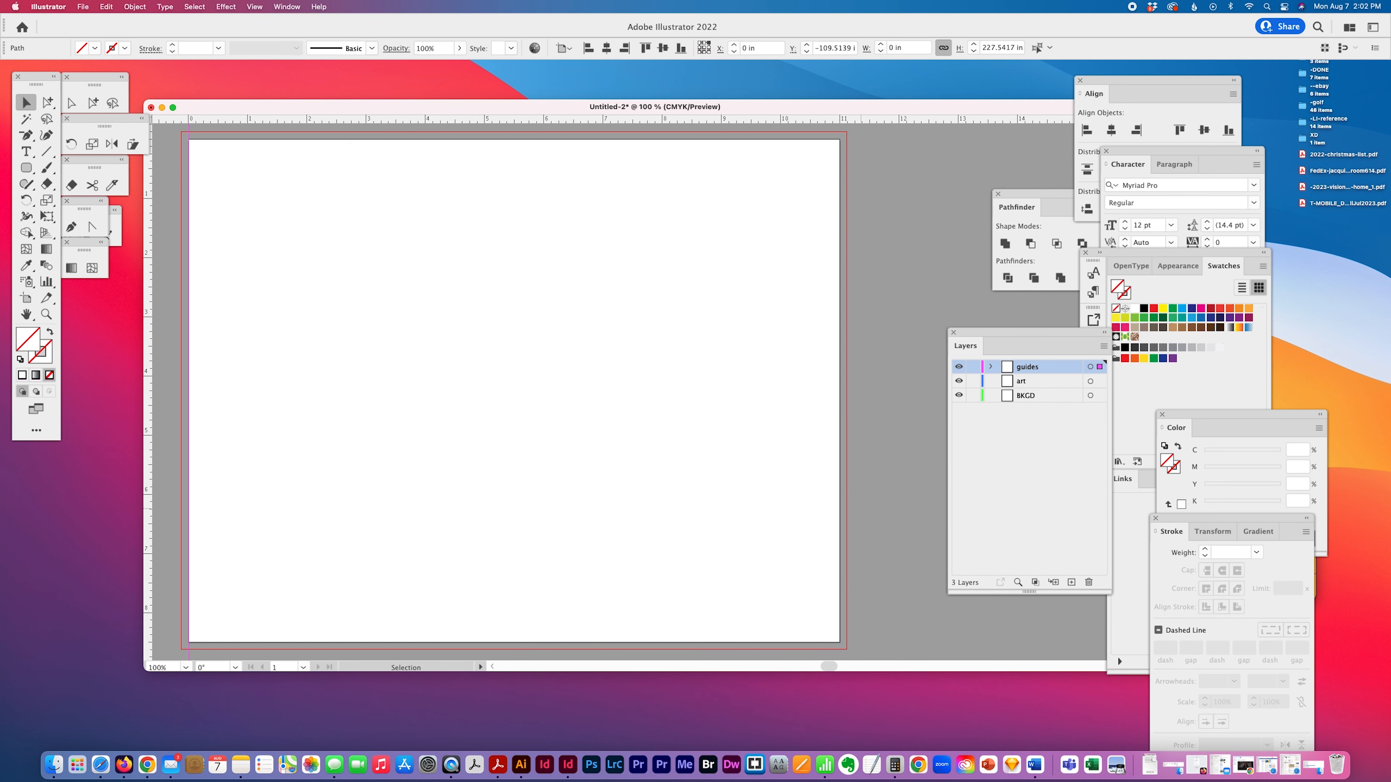
{"action": "key", "text": "Right"}
{"action": "key", "text": "Right"}
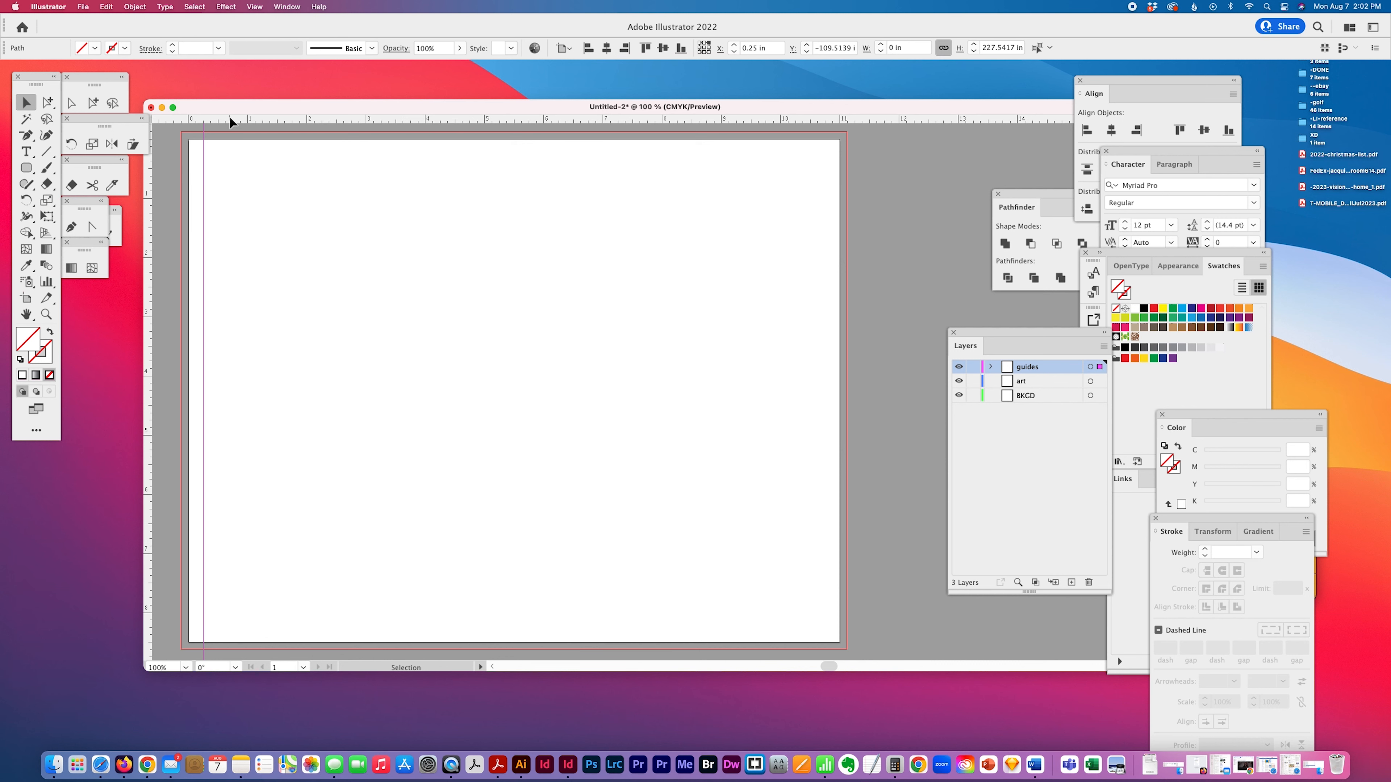
Step: Add a horizontal ruler guide, align it to the artboard's top edge and nudge it down to Y 0.25 in
{"action": "left_click_drag", "start_coordinate": [230, 122], "coordinate": [240, 176]}
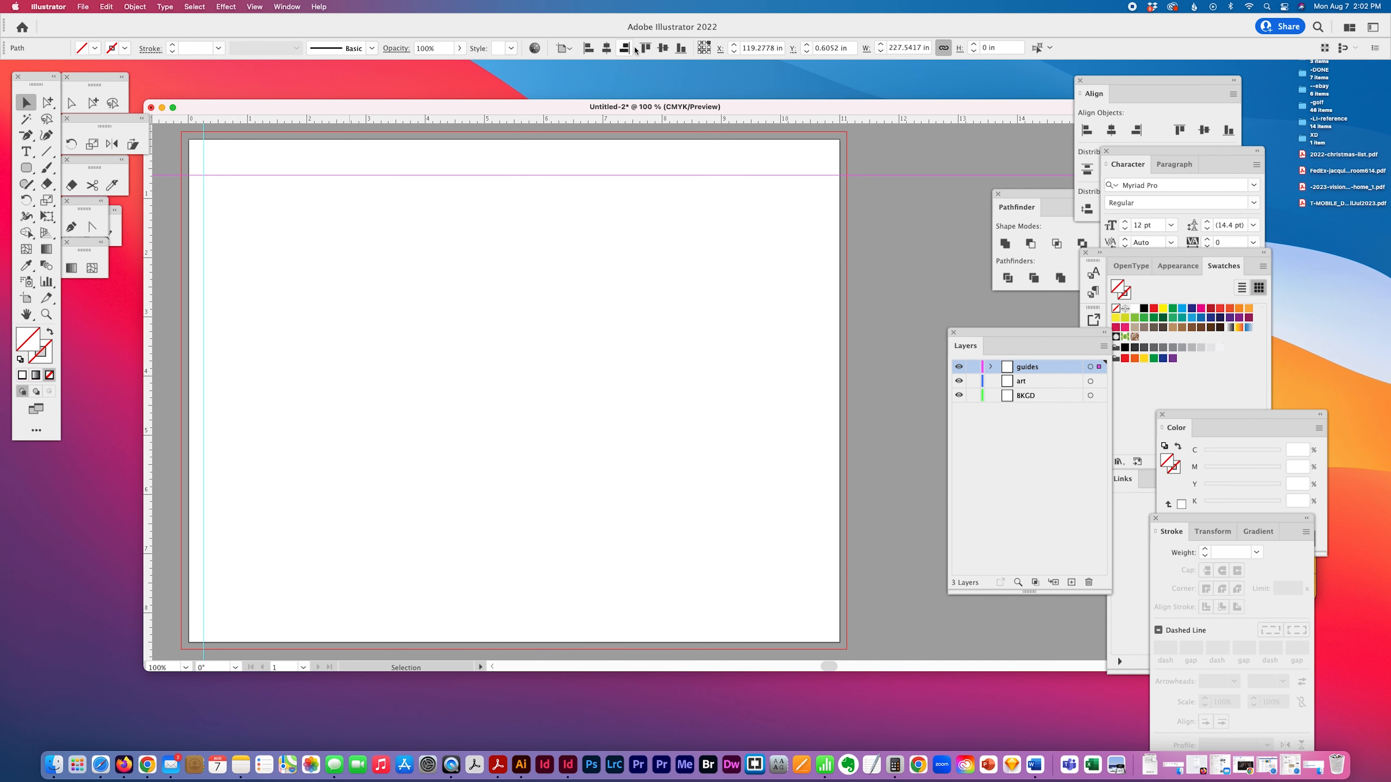
{"action": "left_click", "coordinate": [646, 48]}
{"action": "key", "text": "Down"}
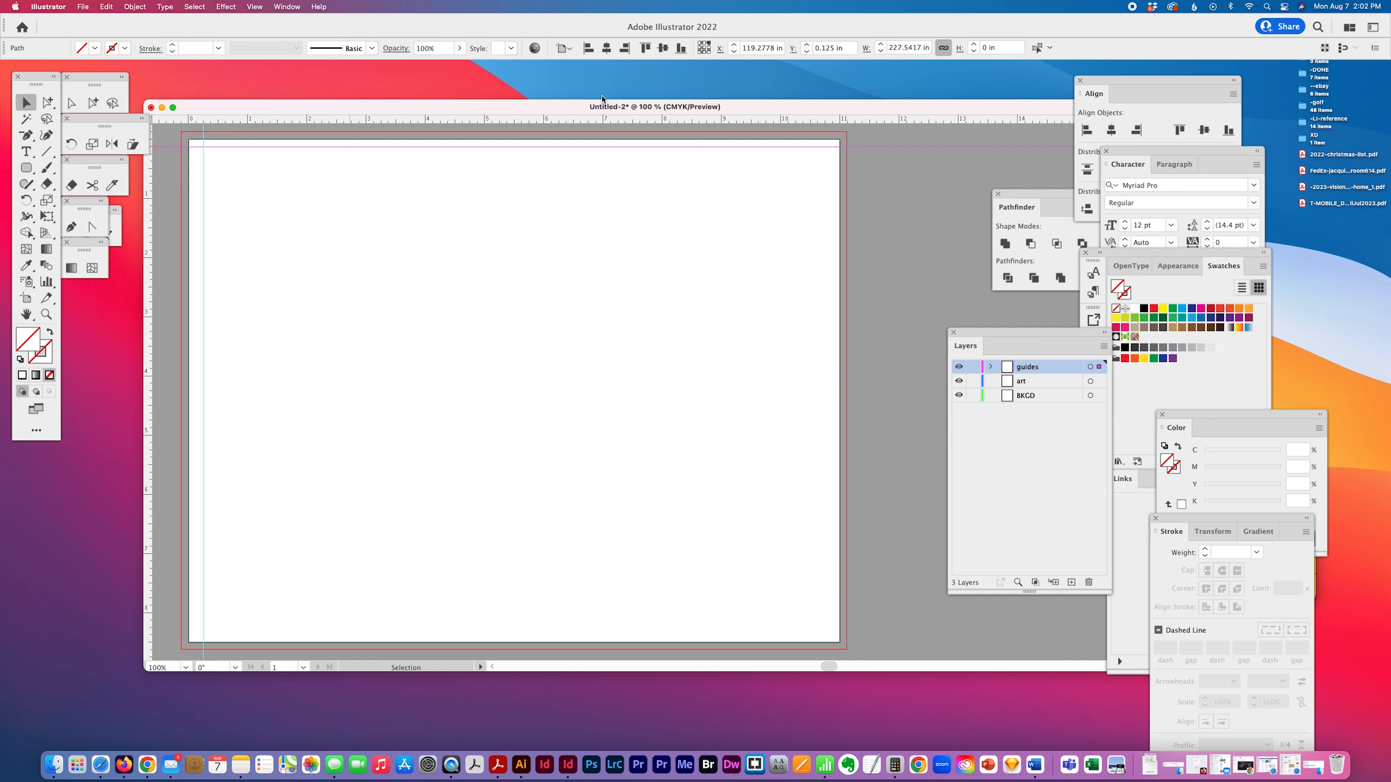
{"action": "key", "text": "Down"}
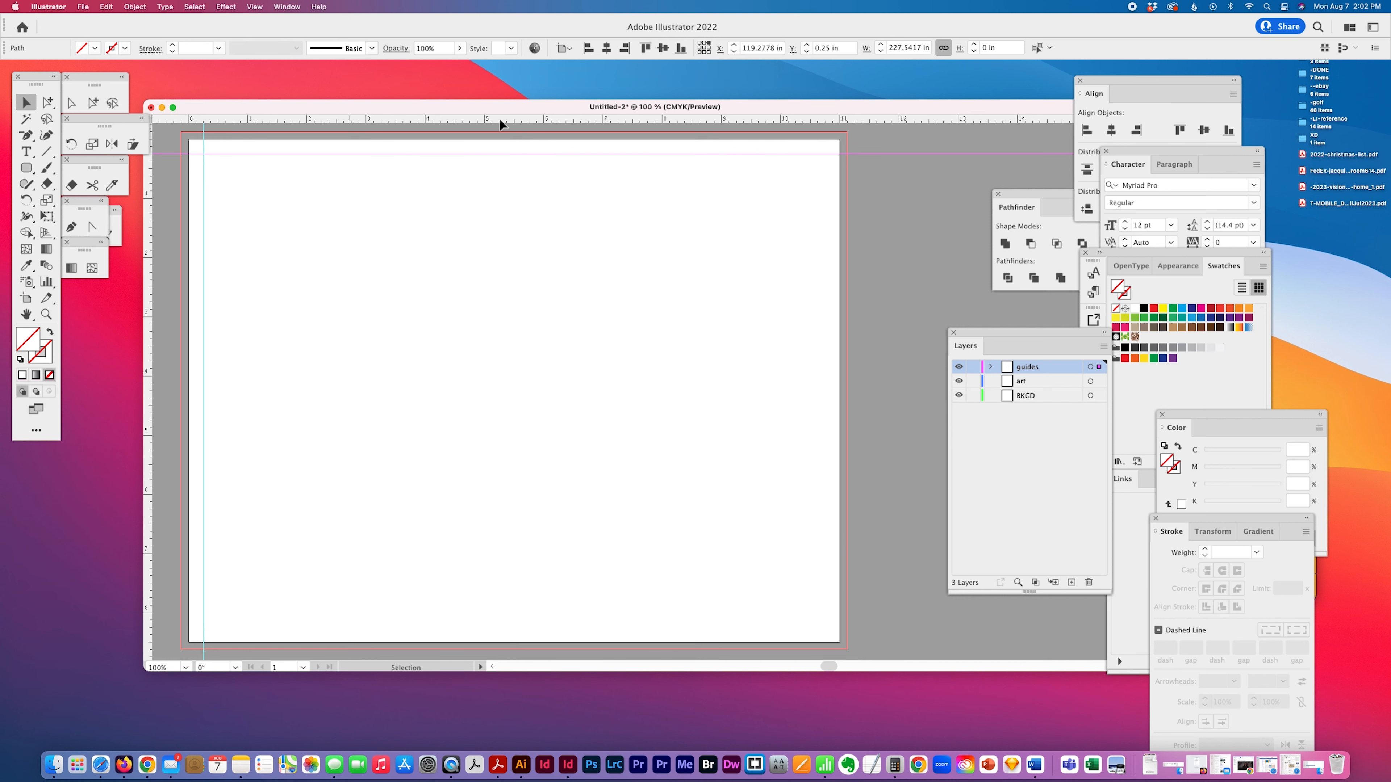
Step: Save the document as A-IL-tri-fold-template_1.ai in Adobe Illustrator format, keeping the Illustrator 2020 version options
{"action": "key", "text": "super+s"}
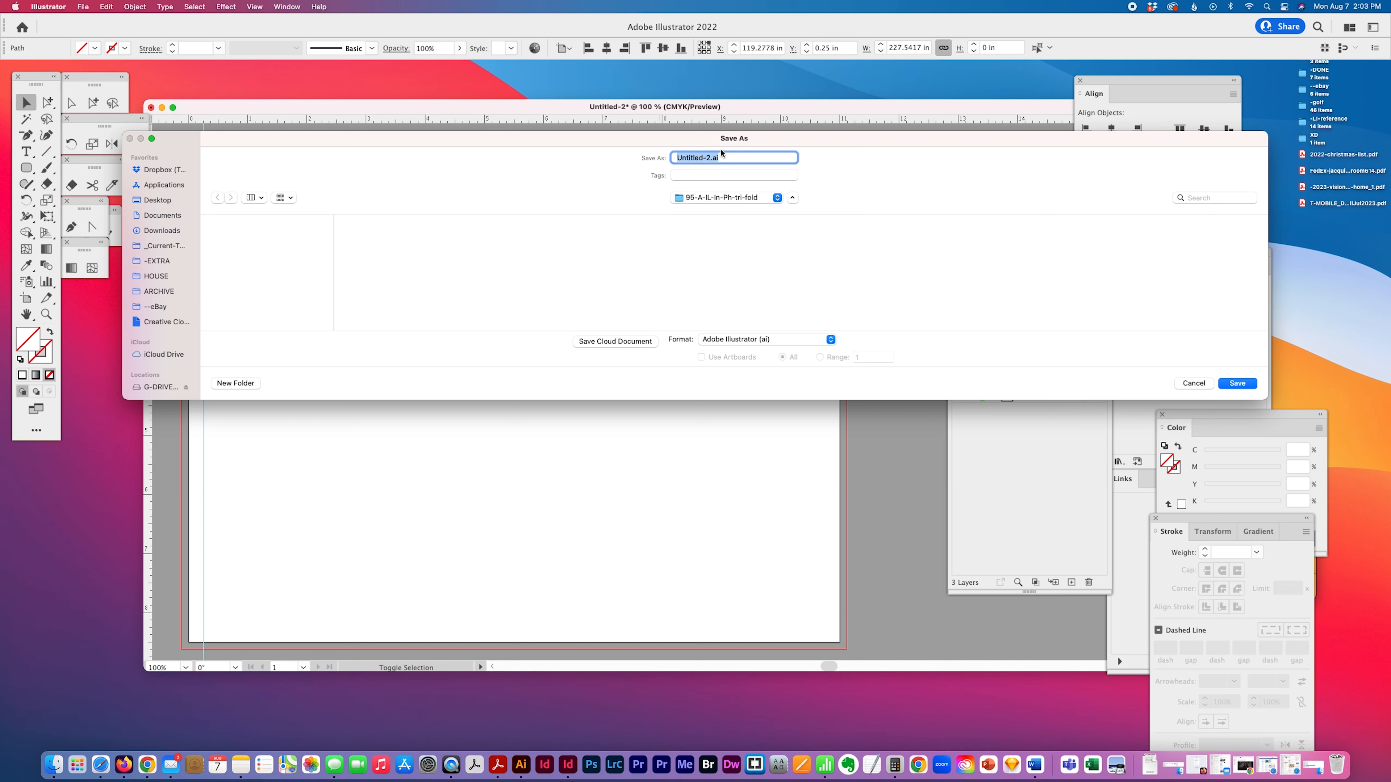
{"action": "left_click", "coordinate": [712, 158]}
{"action": "left_click_drag", "start_coordinate": [711, 157], "coordinate": [603, 149]}
{"action": "type", "text": "A-IL-tri-fold-template_1"}
{"action": "left_click", "coordinate": [1222, 379]}
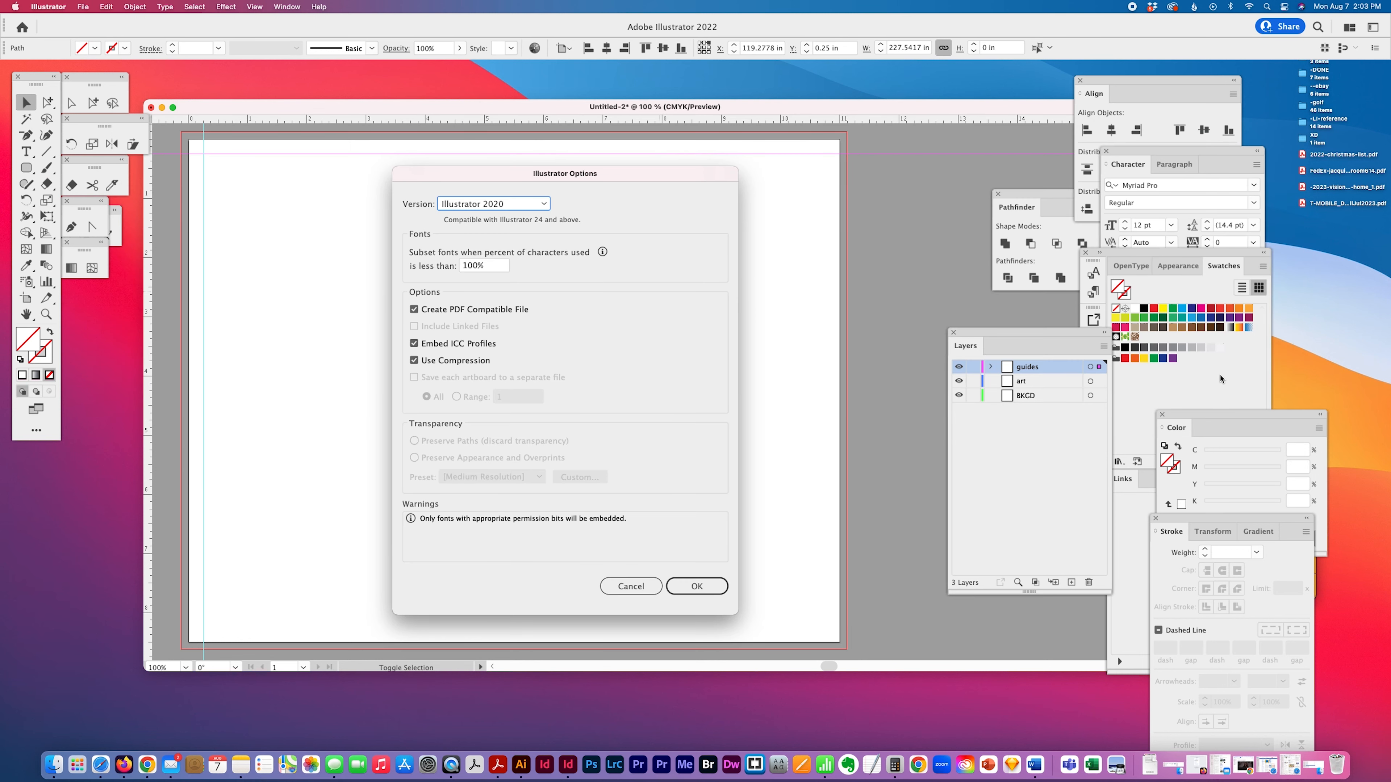
{"action": "left_click", "coordinate": [697, 586]}
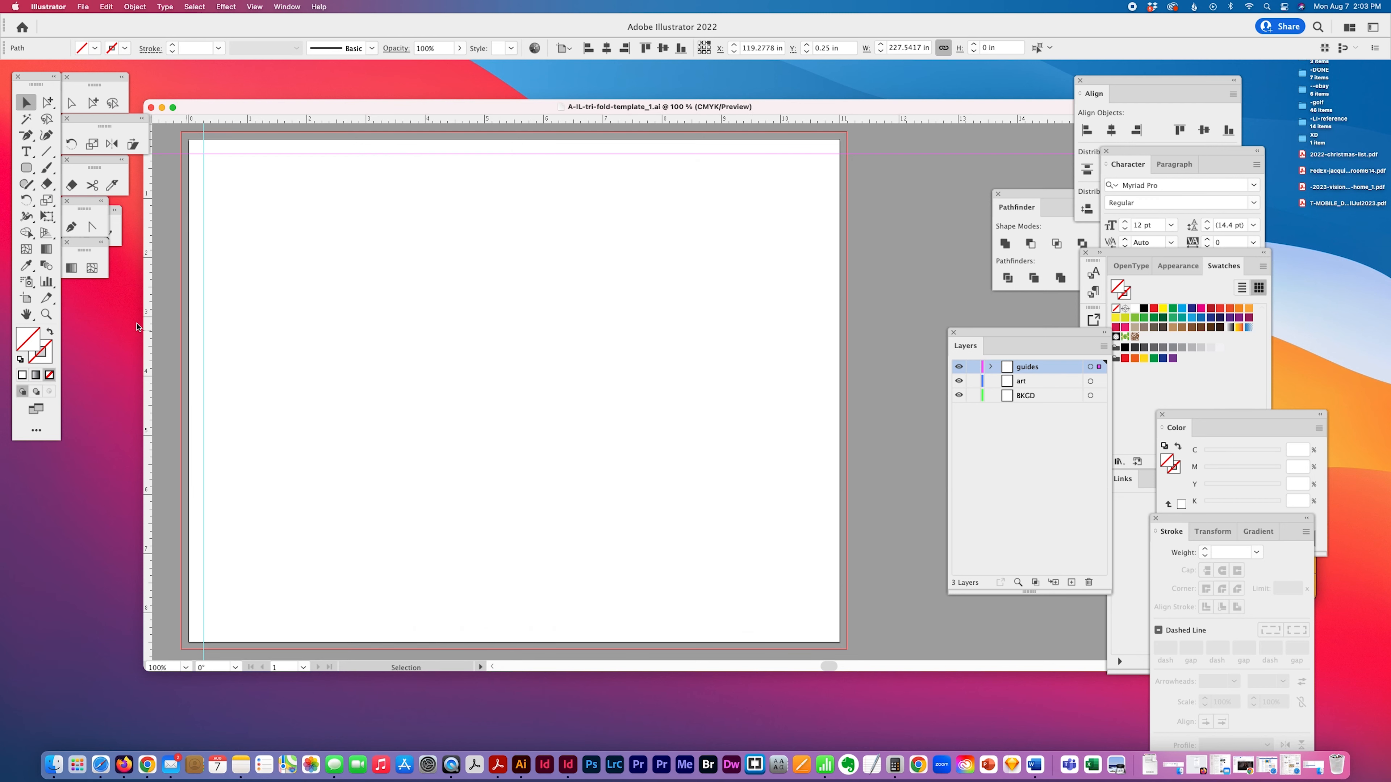
Step: Add a vertical ruler guide, align it to the artboard's right edge and nudge it inward to match the left margin
{"action": "left_click_drag", "start_coordinate": [150, 322], "coordinate": [674, 323]}
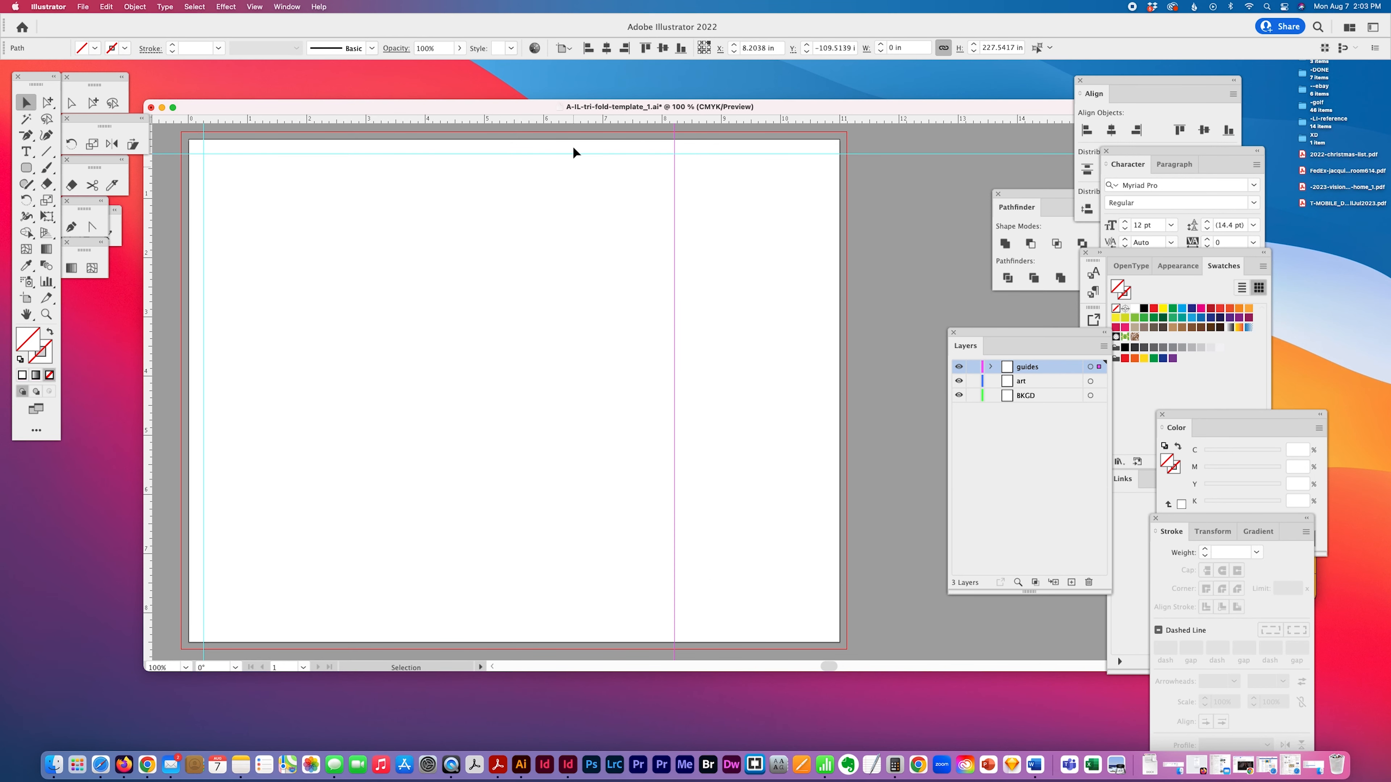
{"action": "left_click", "coordinate": [629, 51]}
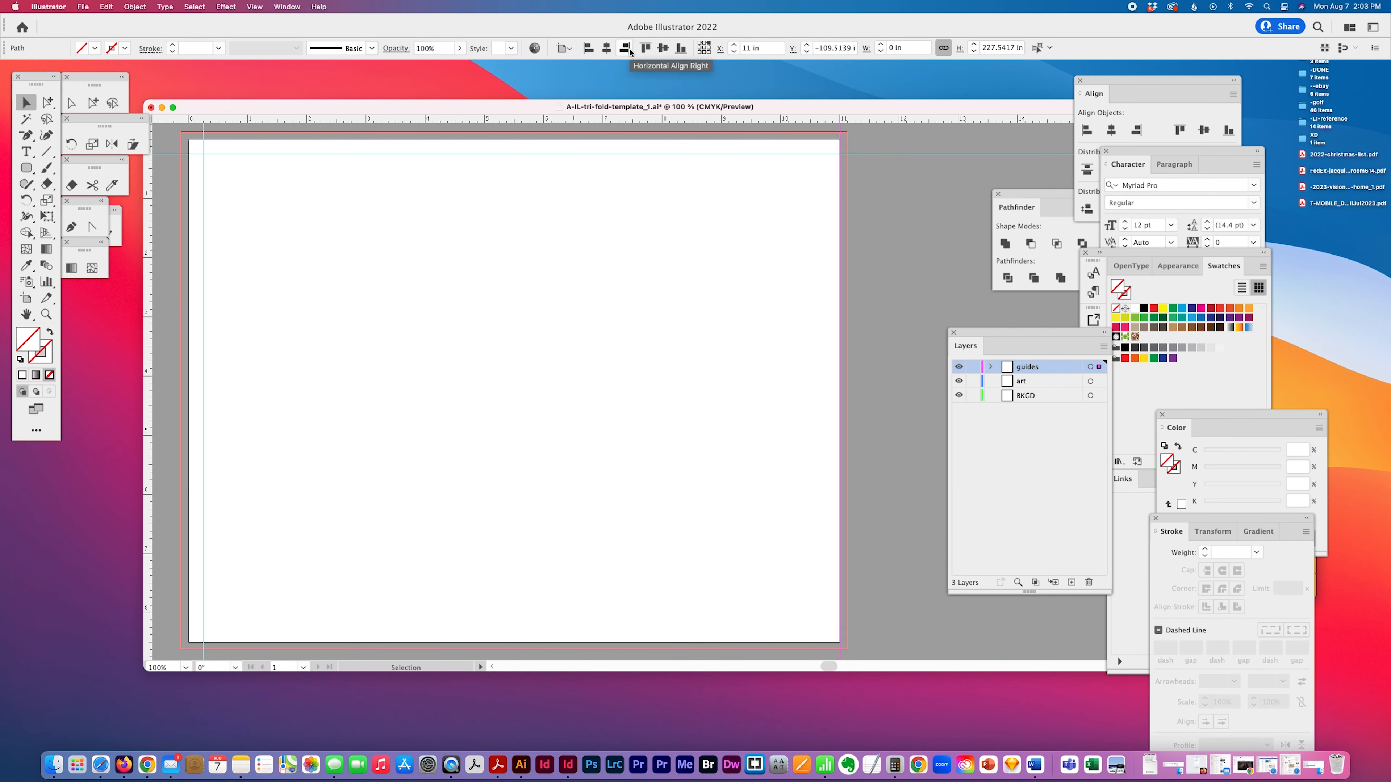
{"action": "key", "text": "Left"}
Step: Add a horizontal ruler guide, align it to the artboard's bottom edge and nudge it up to Y 8.25 in
{"action": "left_click_drag", "start_coordinate": [671, 119], "coordinate": [681, 307]}
{"action": "left_click", "coordinate": [681, 48]}
{"action": "key", "text": "Up"}
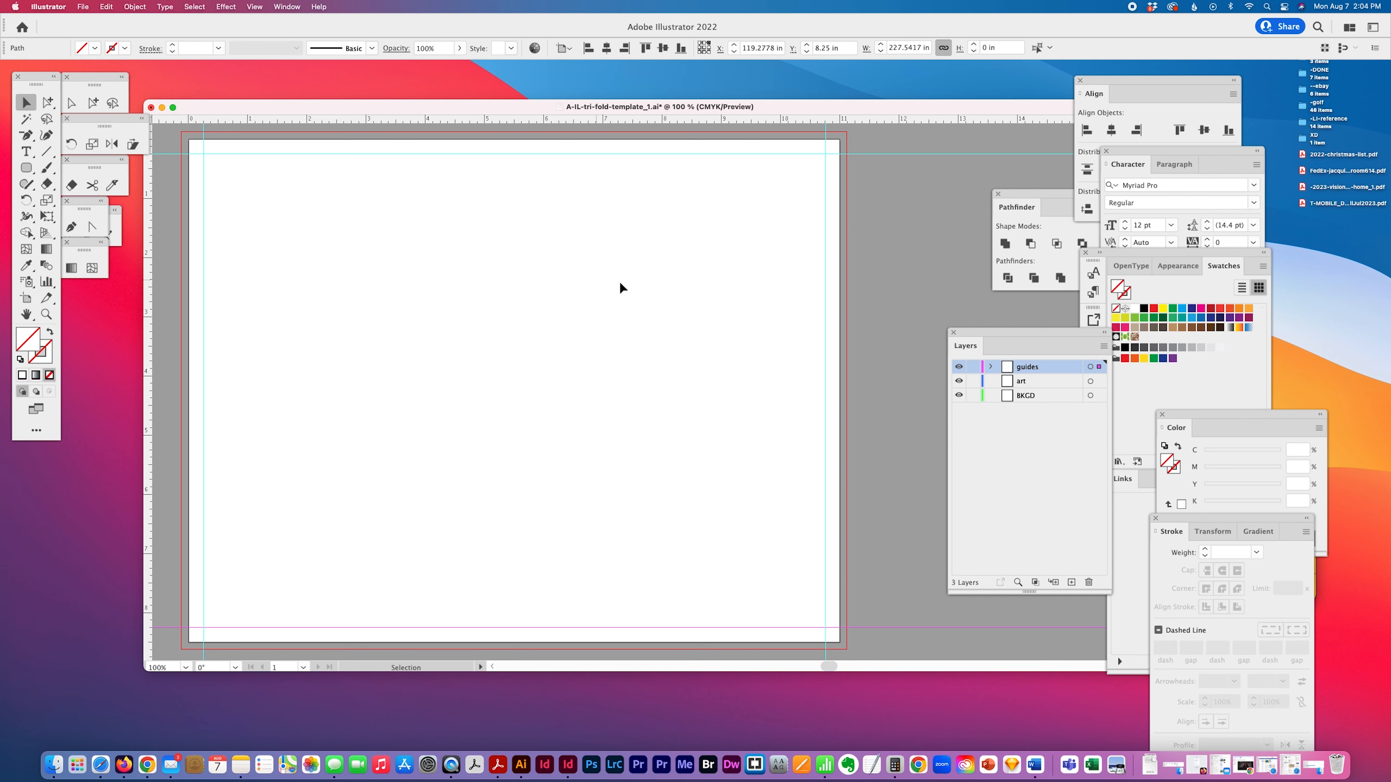
{"action": "left_click_drag", "start_coordinate": [1013, 106], "coordinate": [1067, 107]}
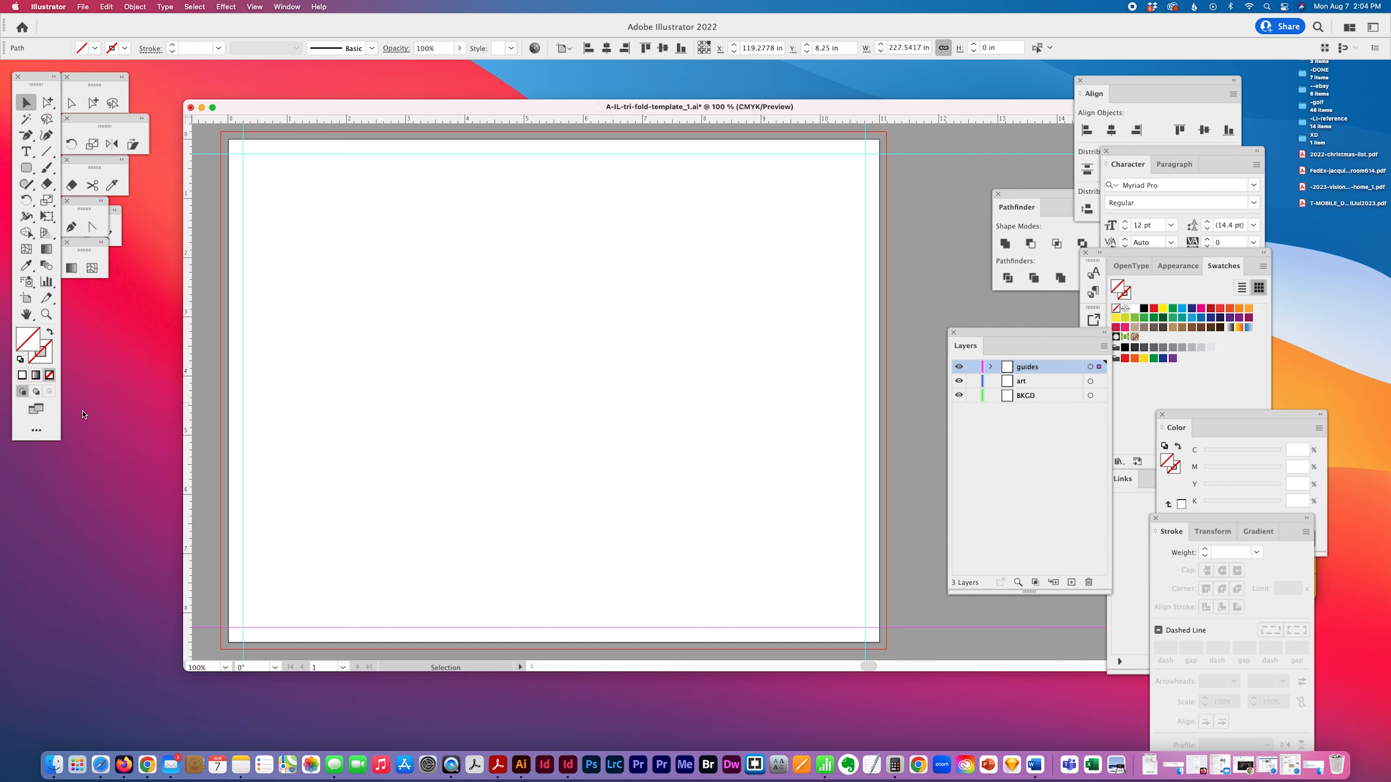
Step: Delete the stray item at the artboard's top-left corner and place a new vertical guide aligned to the artboard's left edge
{"action": "left_click", "coordinate": [225, 138]}
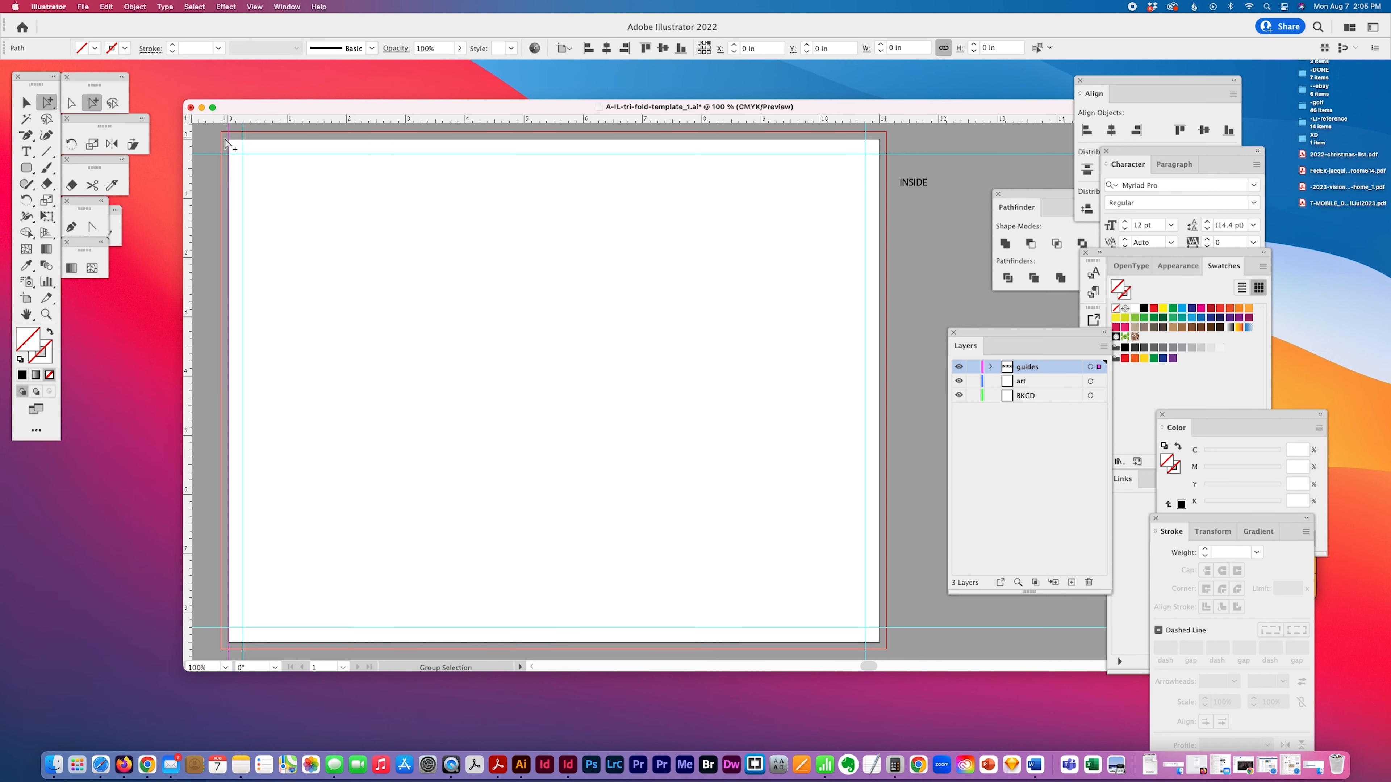
{"action": "key", "text": "Delete"}
{"action": "left_click_drag", "start_coordinate": [189, 187], "coordinate": [468, 233]}
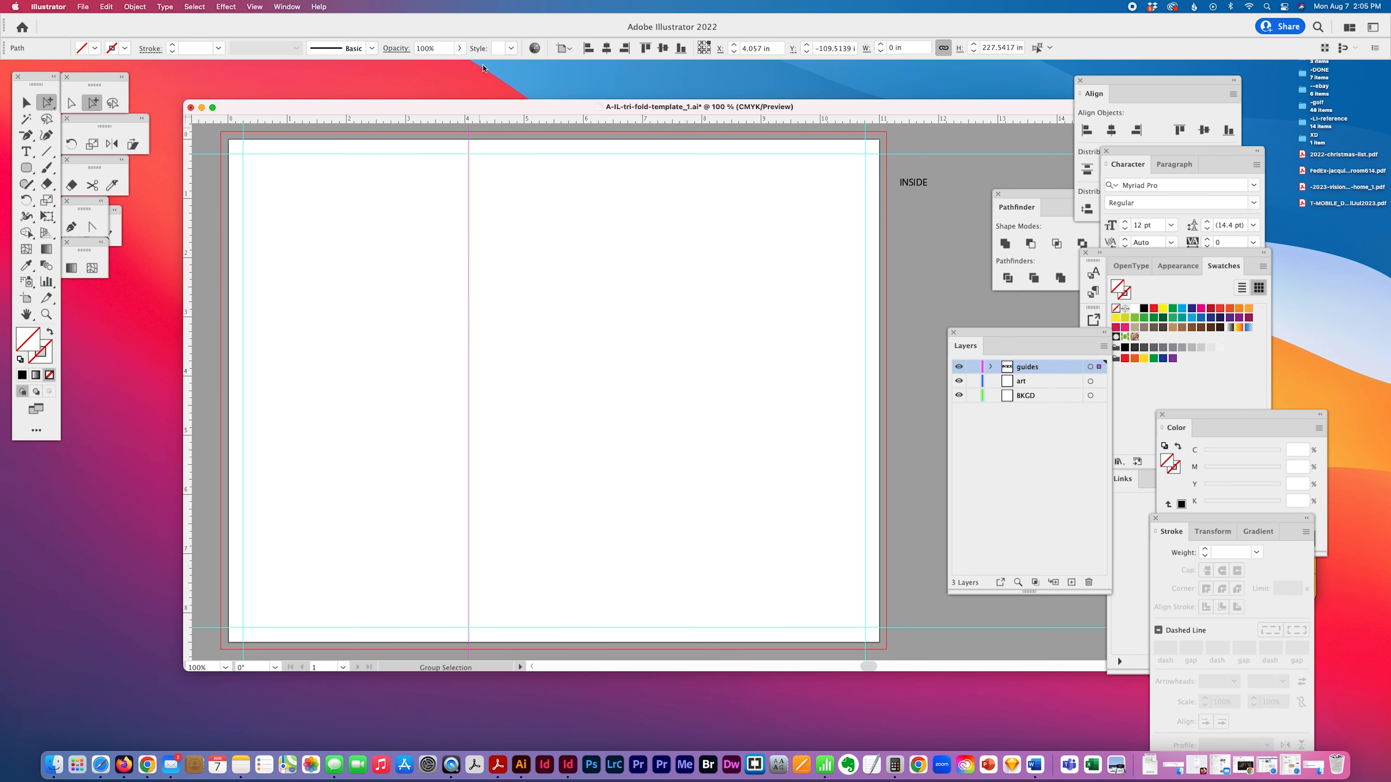
{"action": "left_click", "coordinate": [589, 48]}
Step: Set the keyboard increment to 3.69 in and nudge the new vertical guide right to X 3.69 in
{"action": "key", "text": "super+k"}
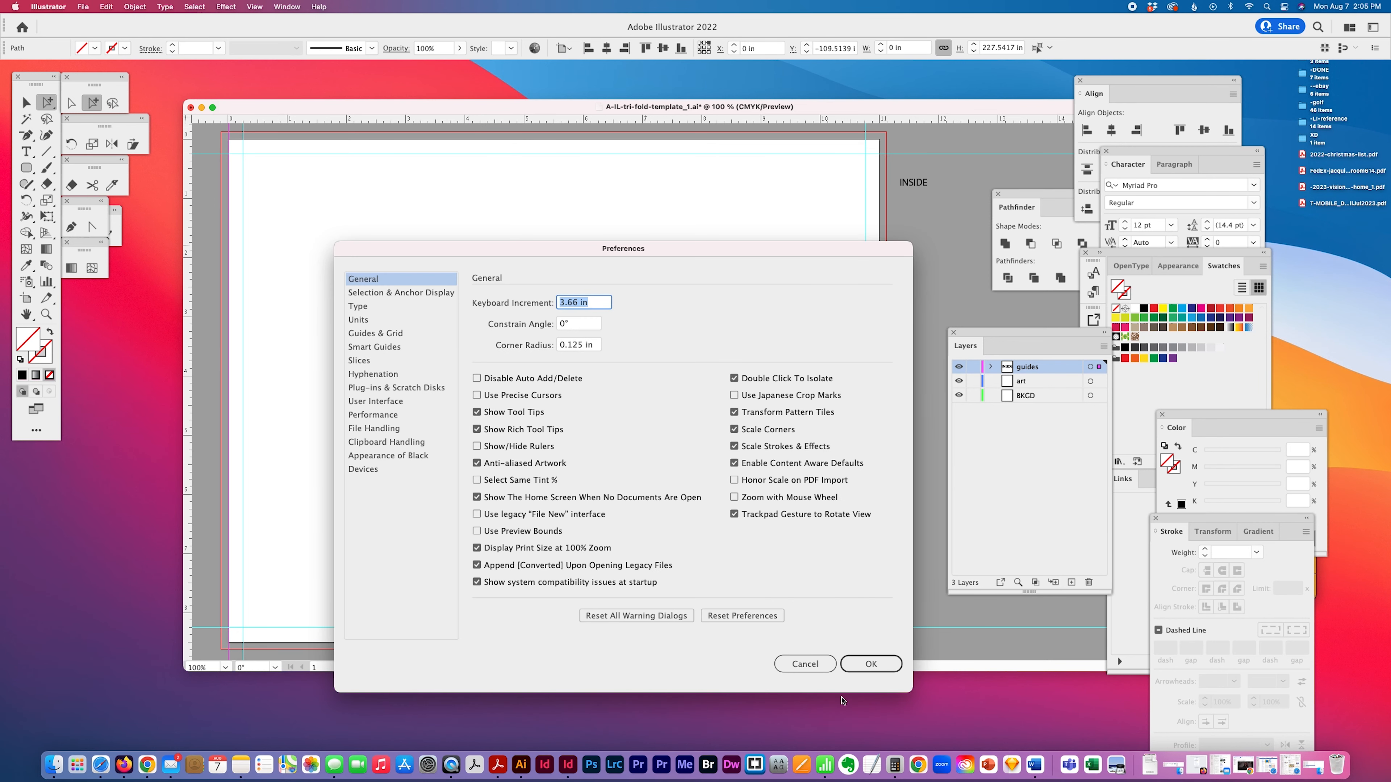
{"action": "type", "text": "3.69"}
{"action": "key", "text": "Return"}
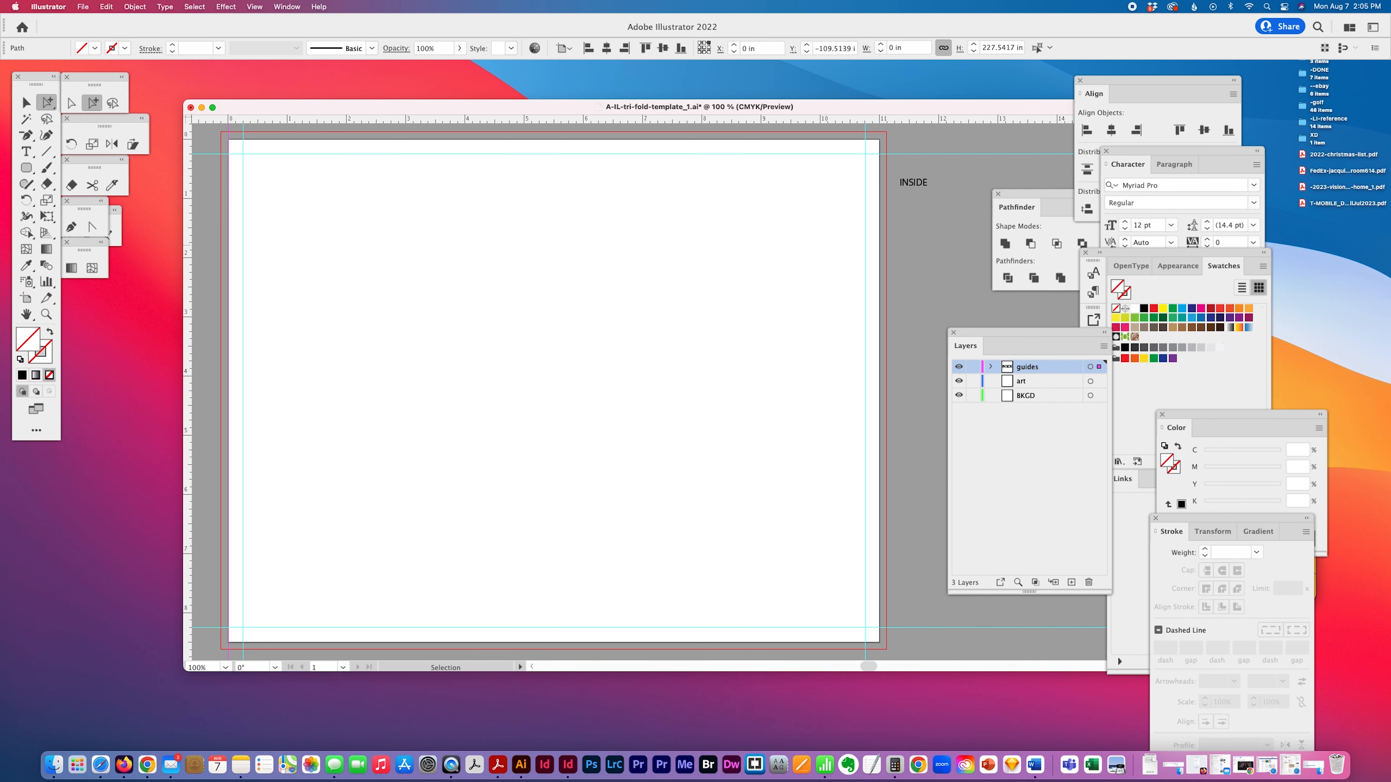
{"action": "key", "text": "Right"}
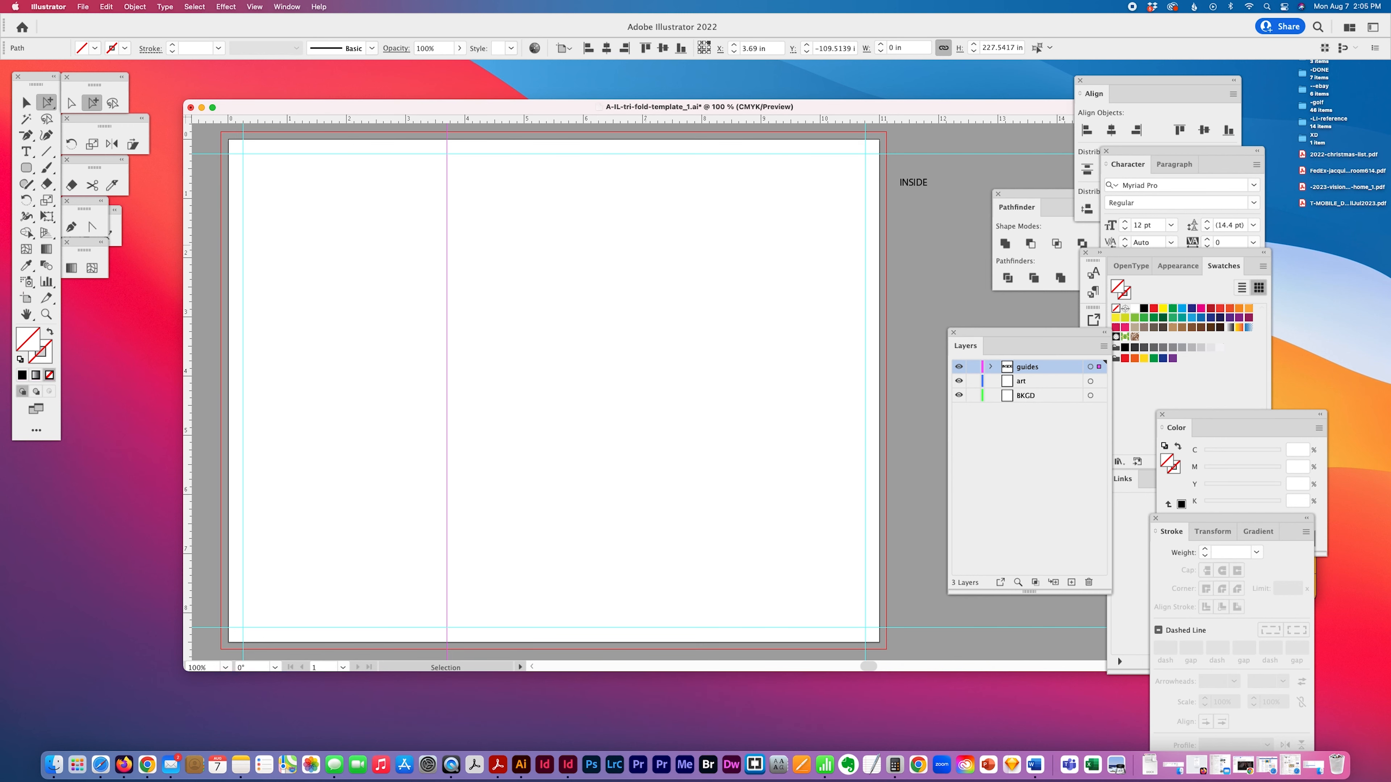
Step: Duplicate the fold guide rightward in 3.69 in steps to X 7.38 in and X 11.07 in, and clear the selection
{"action": "key", "text": "alt+Right"}
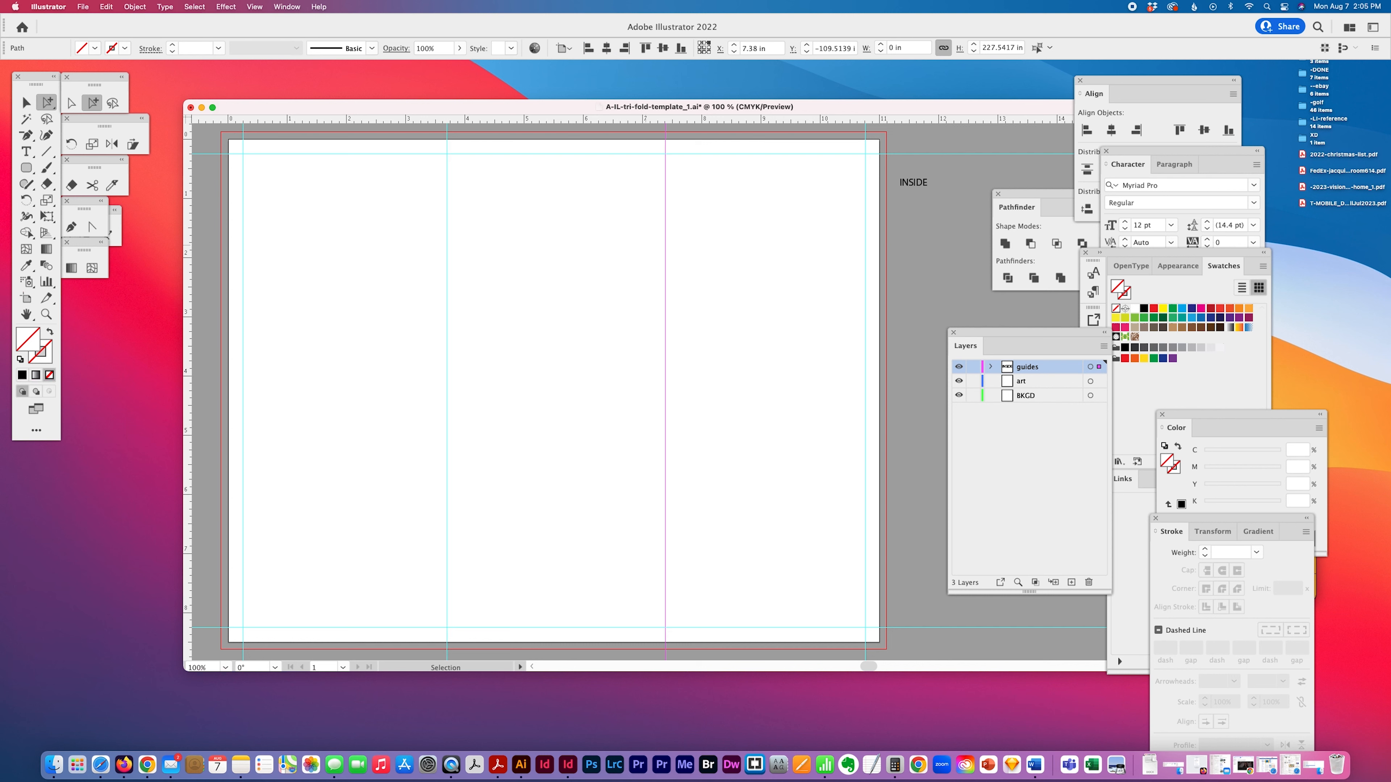
{"action": "key", "text": "alt+Right"}
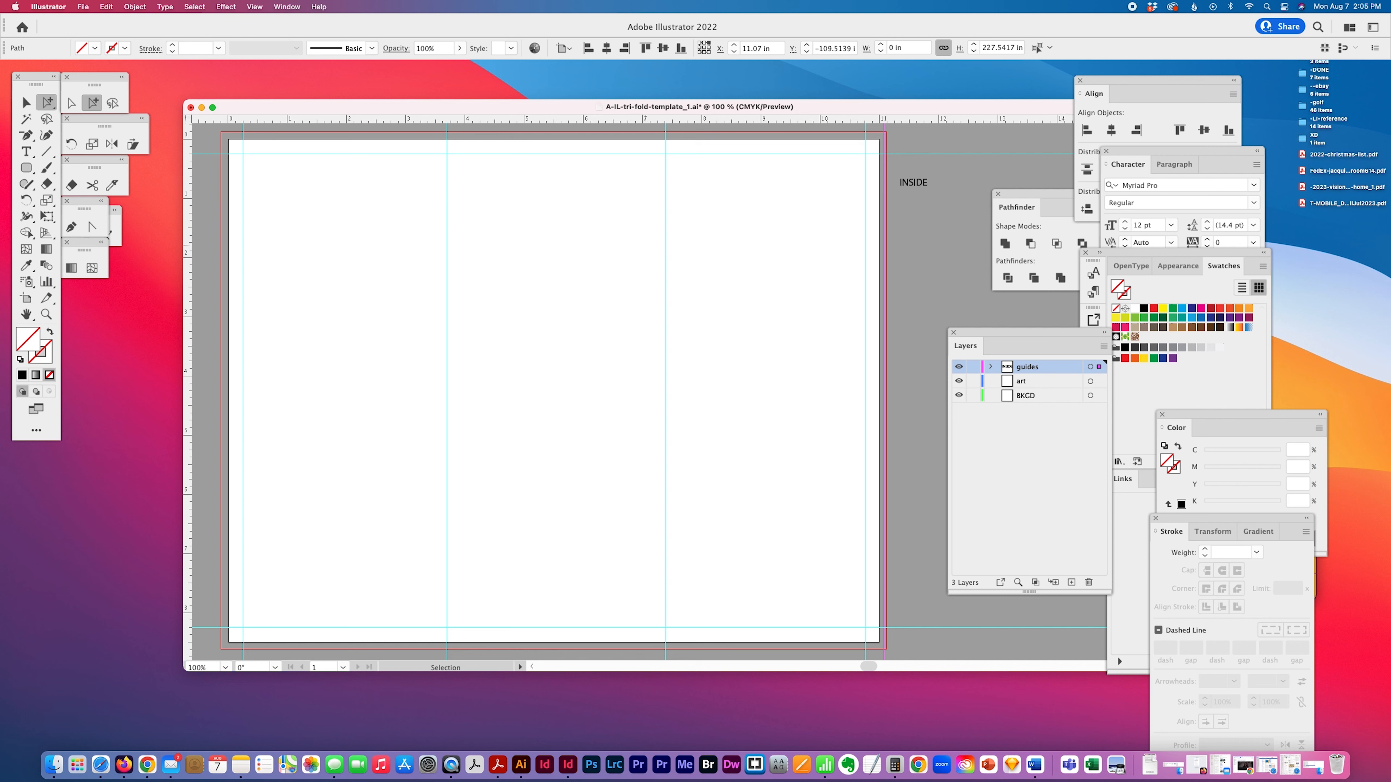
{"action": "key", "text": "super+shift+a"}
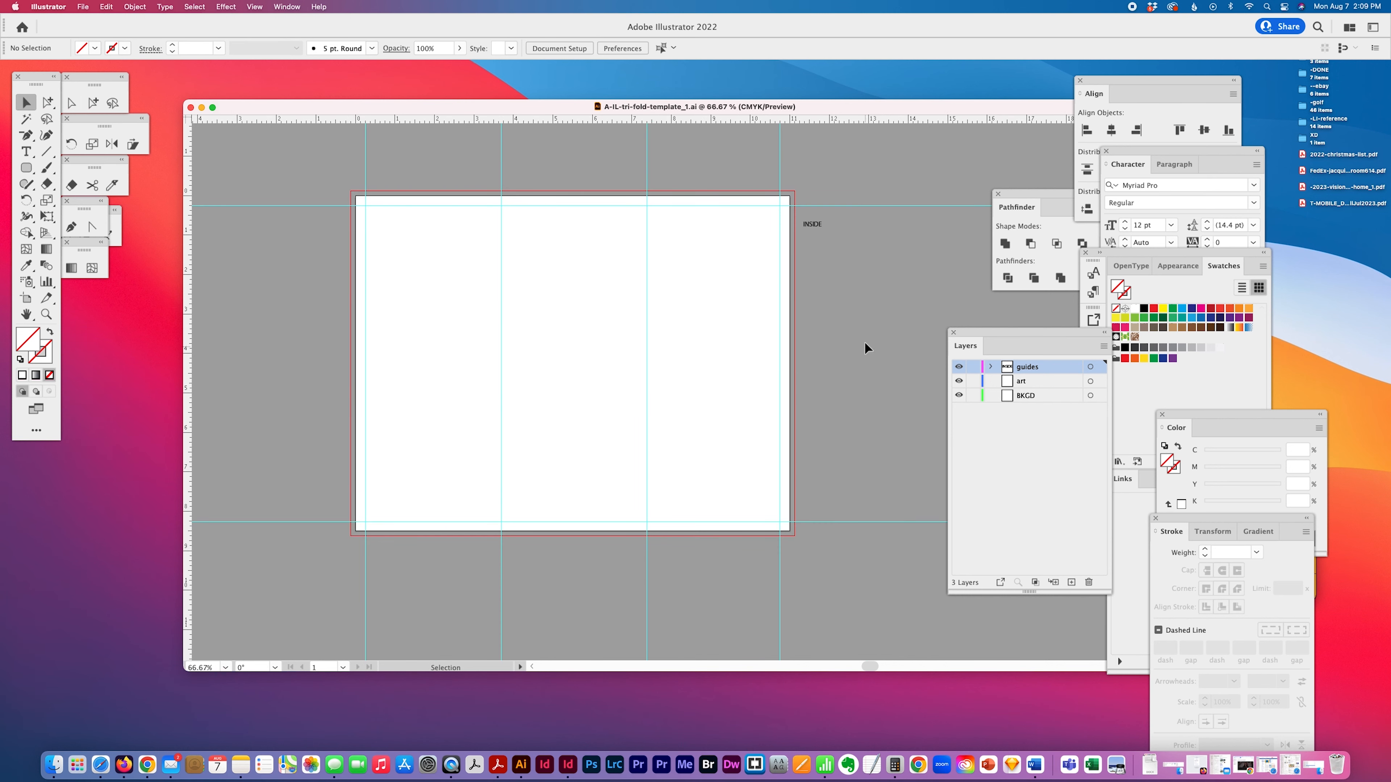
{"action": "left_click_drag", "start_coordinate": [846, 110], "coordinate": [813, 109]}
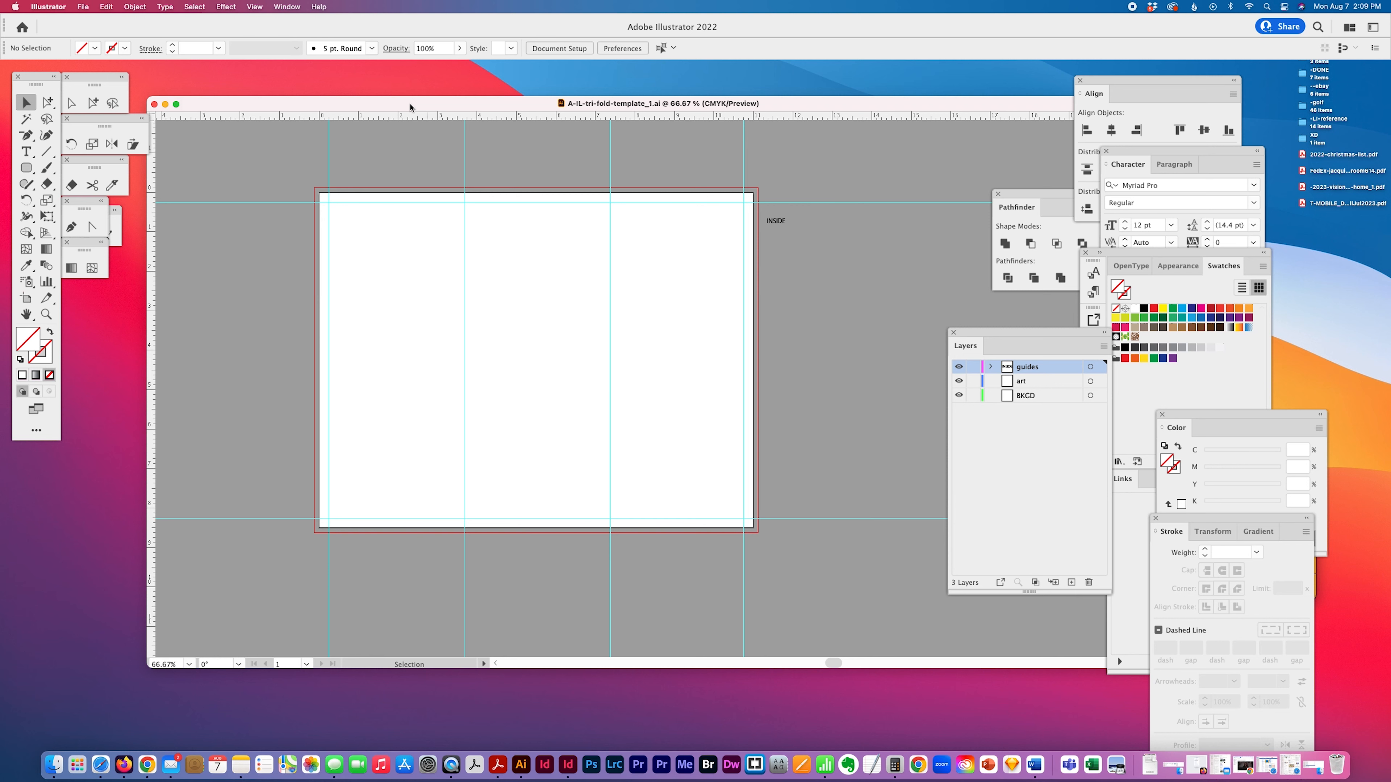
Step: Save a copy of the template as INSIDE-tri-fold-template_1.ai with the Illustrator 2020 options
{"action": "key", "text": "super+shift+s"}
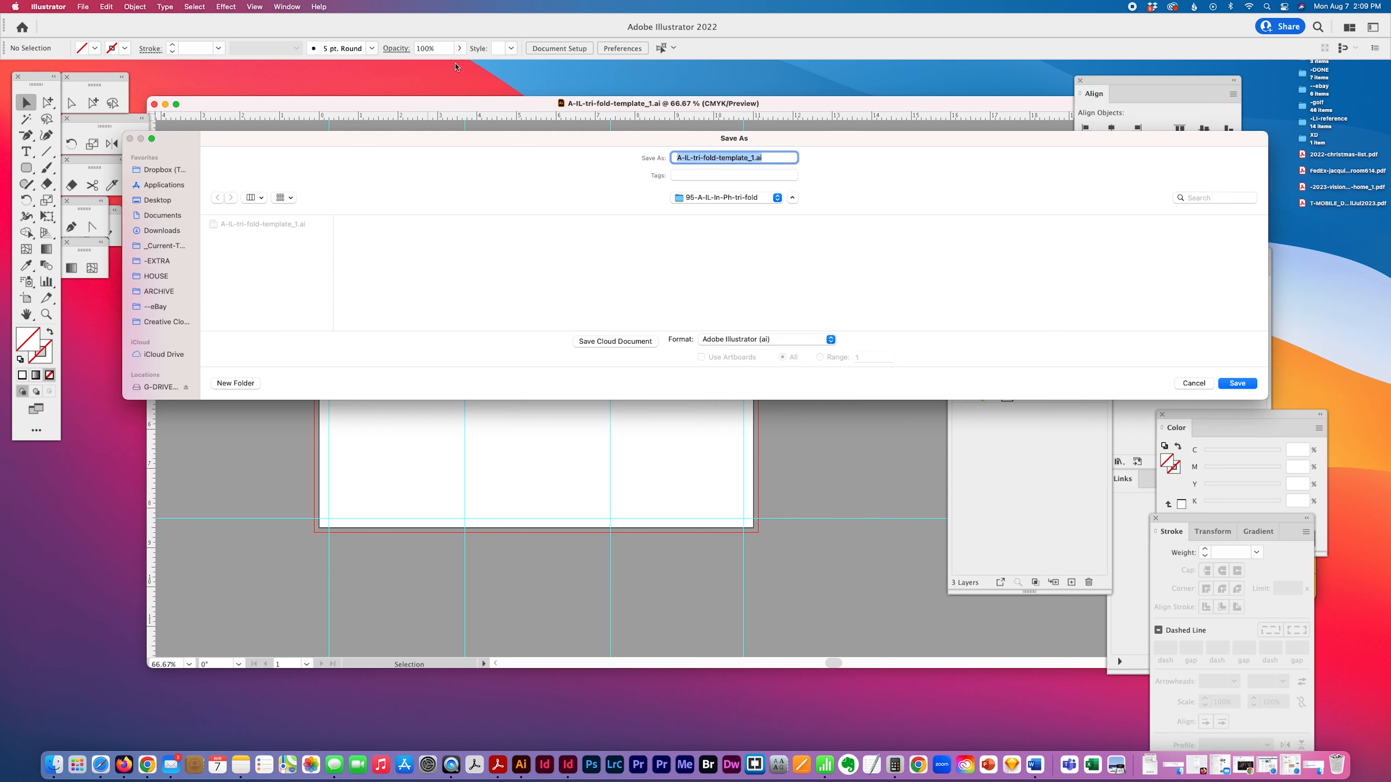
{"action": "left_click", "coordinate": [731, 158]}
{"action": "left_click_drag", "start_coordinate": [690, 159], "coordinate": [651, 163]}
{"action": "type", "text": "IN"}
{"action": "type", "text": "SIDE"}
{"action": "left_click", "coordinate": [1231, 384]}
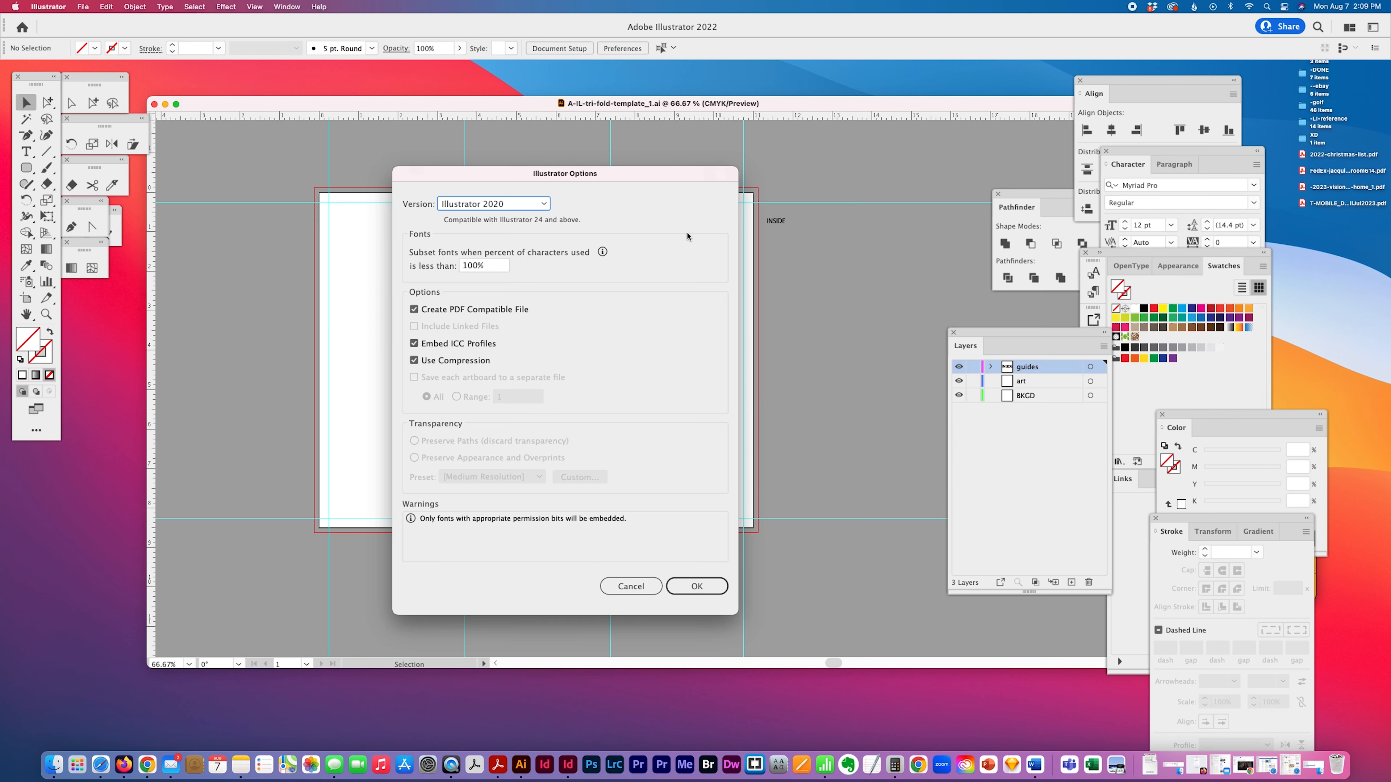
{"action": "left_click", "coordinate": [696, 586]}
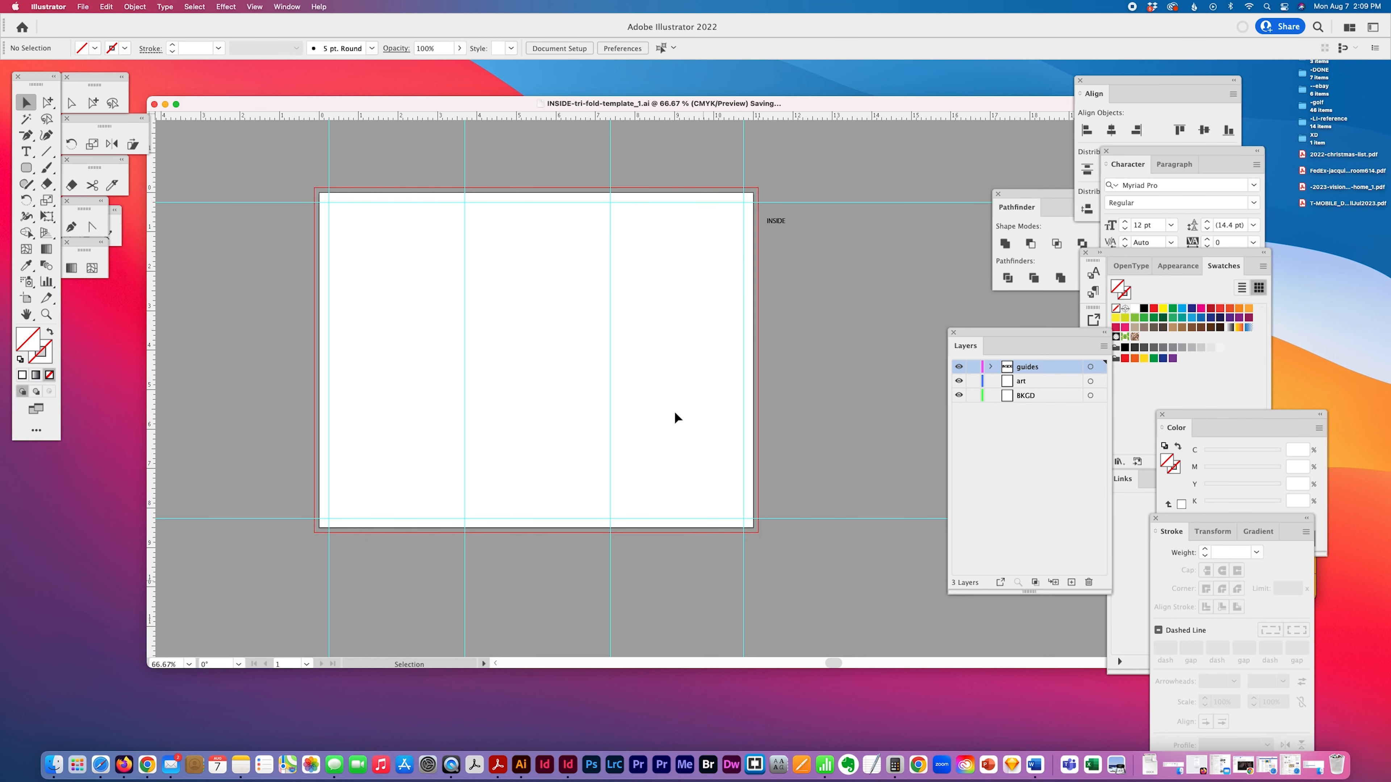
Step: Save another version of the template as OUTSIDE-tri-fold-template_1.ai with the same Illustrator options
{"action": "key", "text": "shift"}
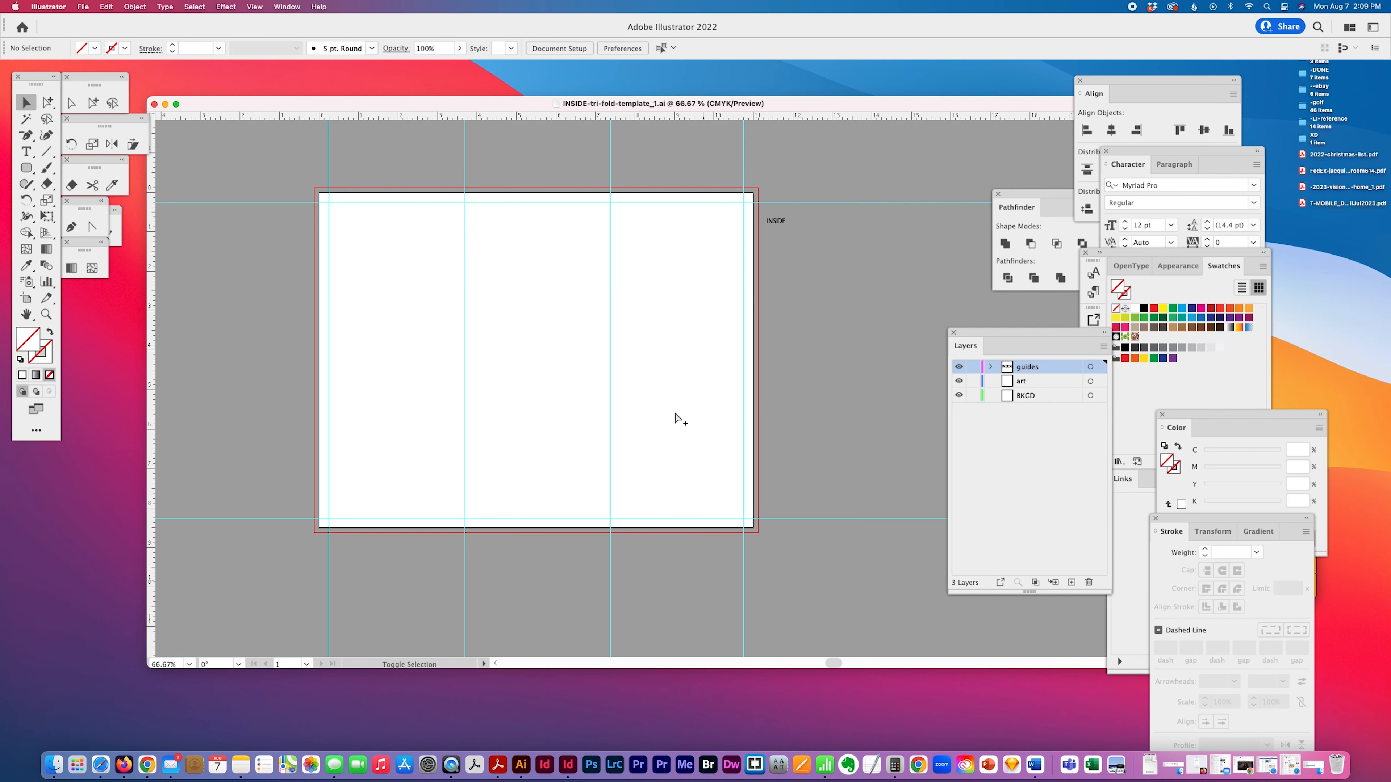
{"action": "key", "text": "super+shift+s"}
{"action": "left_click", "coordinate": [698, 157]}
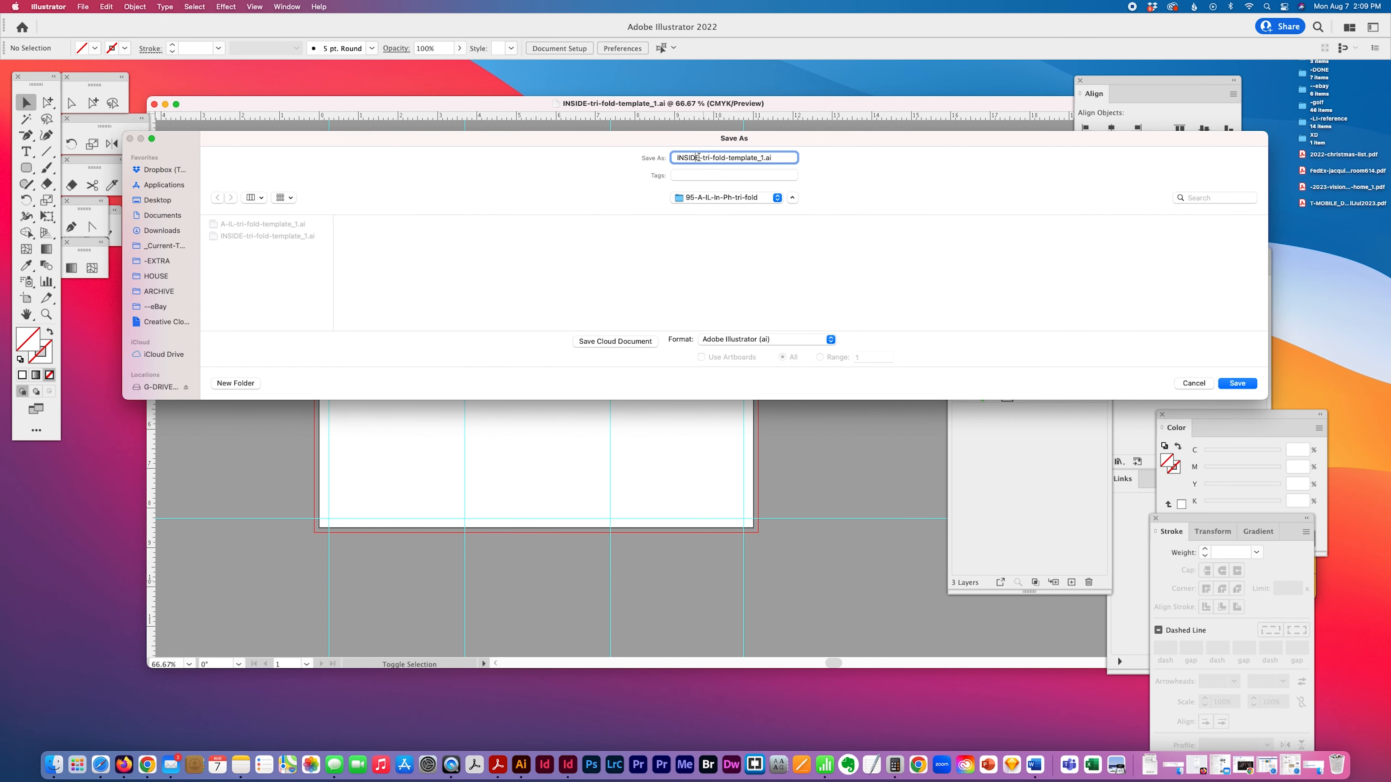
{"action": "double_click", "coordinate": [697, 157]}
{"action": "left_click", "coordinate": [674, 156]}
{"action": "key", "text": "Delete"}
{"action": "key", "text": "Delete"}
{"action": "type", "text": "OUT"}
{"action": "left_click", "coordinate": [1236, 385]}
{"action": "left_click", "coordinate": [696, 585]}
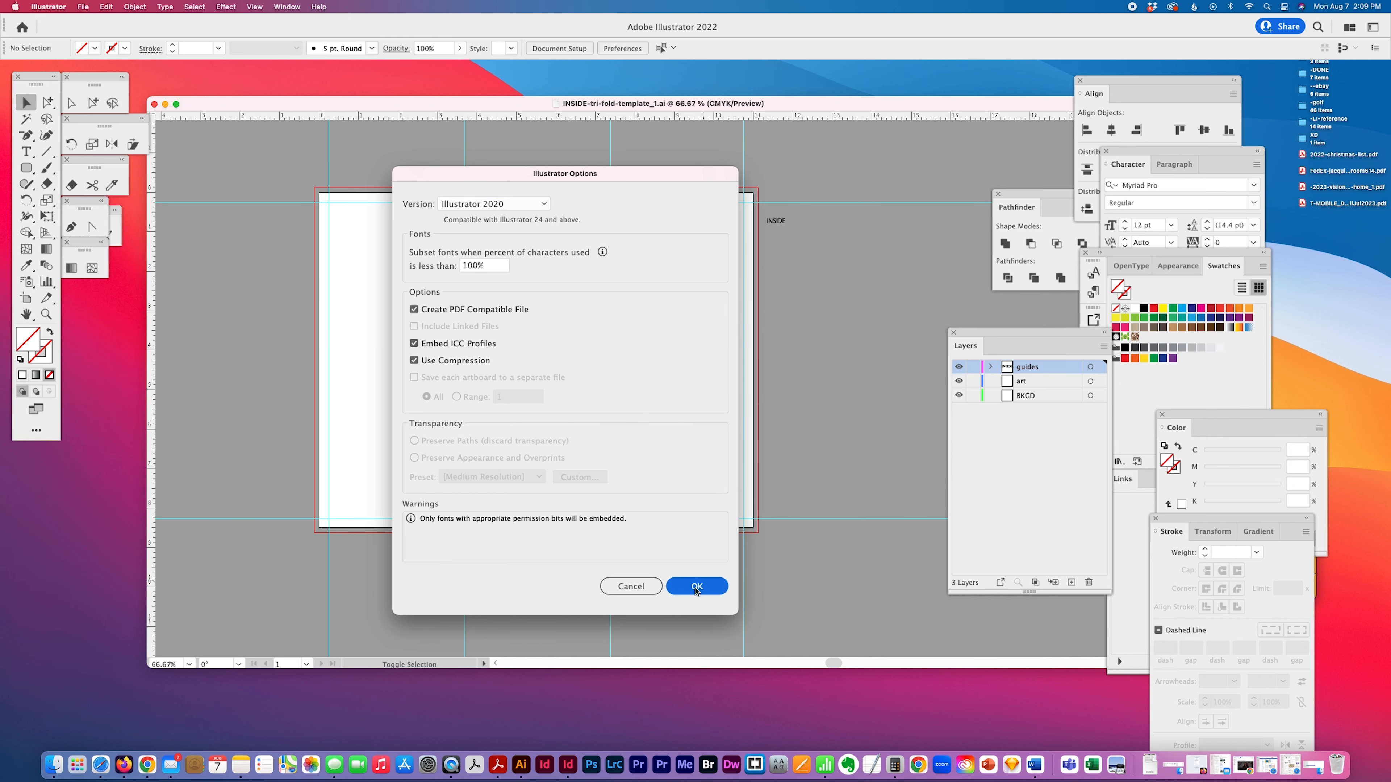
Step: Delete the two vertical fold guides and the INSIDE label from the outside template
{"action": "left_click_drag", "start_coordinate": [624, 334], "coordinate": [296, 360]}
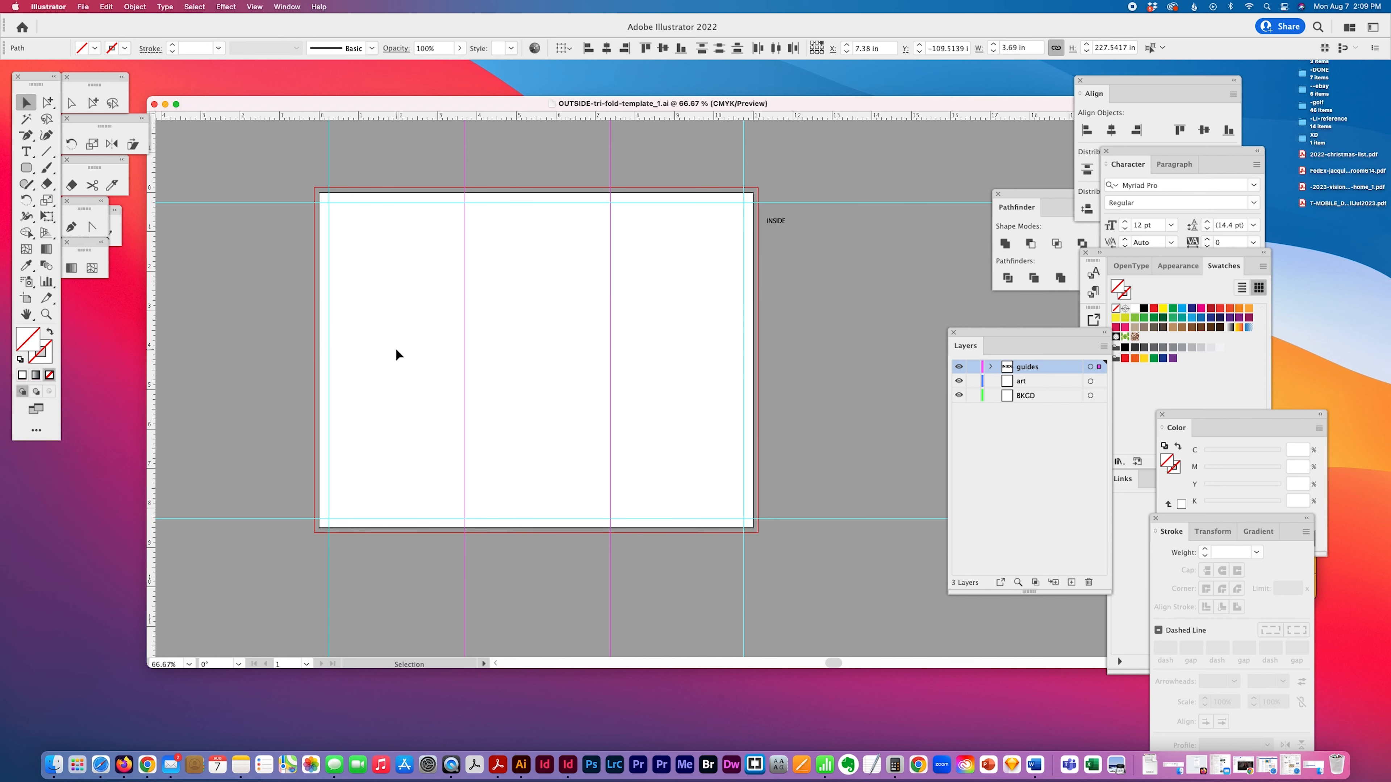
{"action": "key", "text": "Delete"}
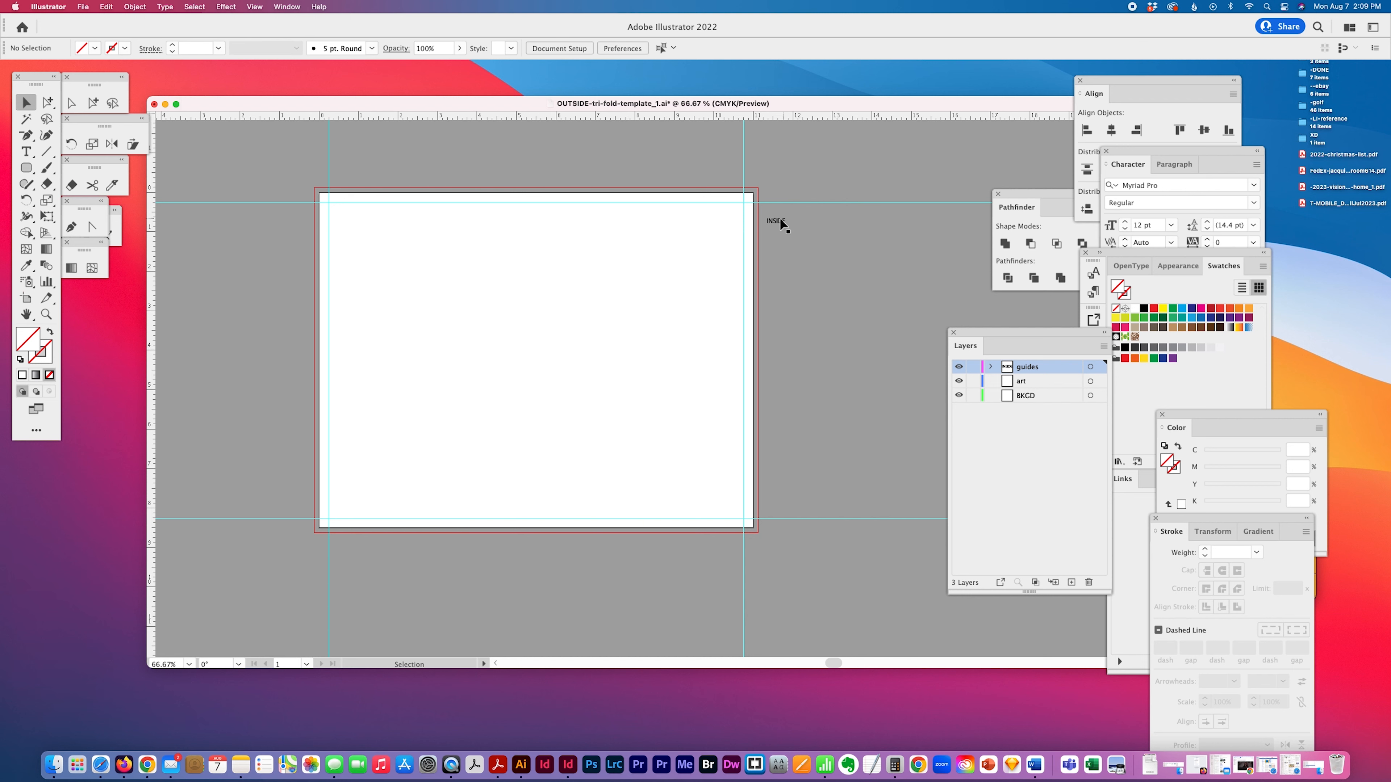
{"action": "left_click", "coordinate": [775, 220]}
{"action": "key", "text": "Delete"}
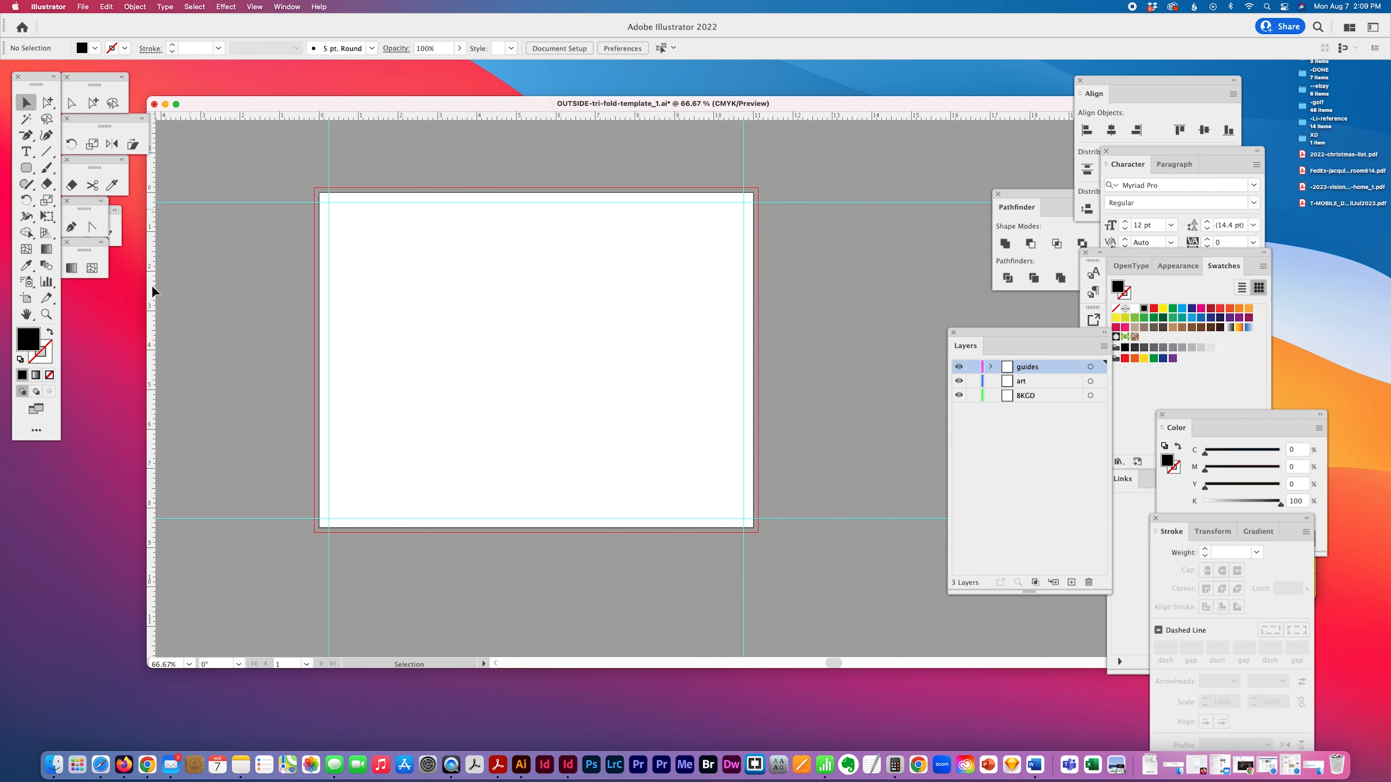
Step: Add a vertical guide aligned to the artboard's right edge and keep the keyboard increment at 3.69 in
{"action": "left_click_drag", "start_coordinate": [154, 276], "coordinate": [523, 277]}
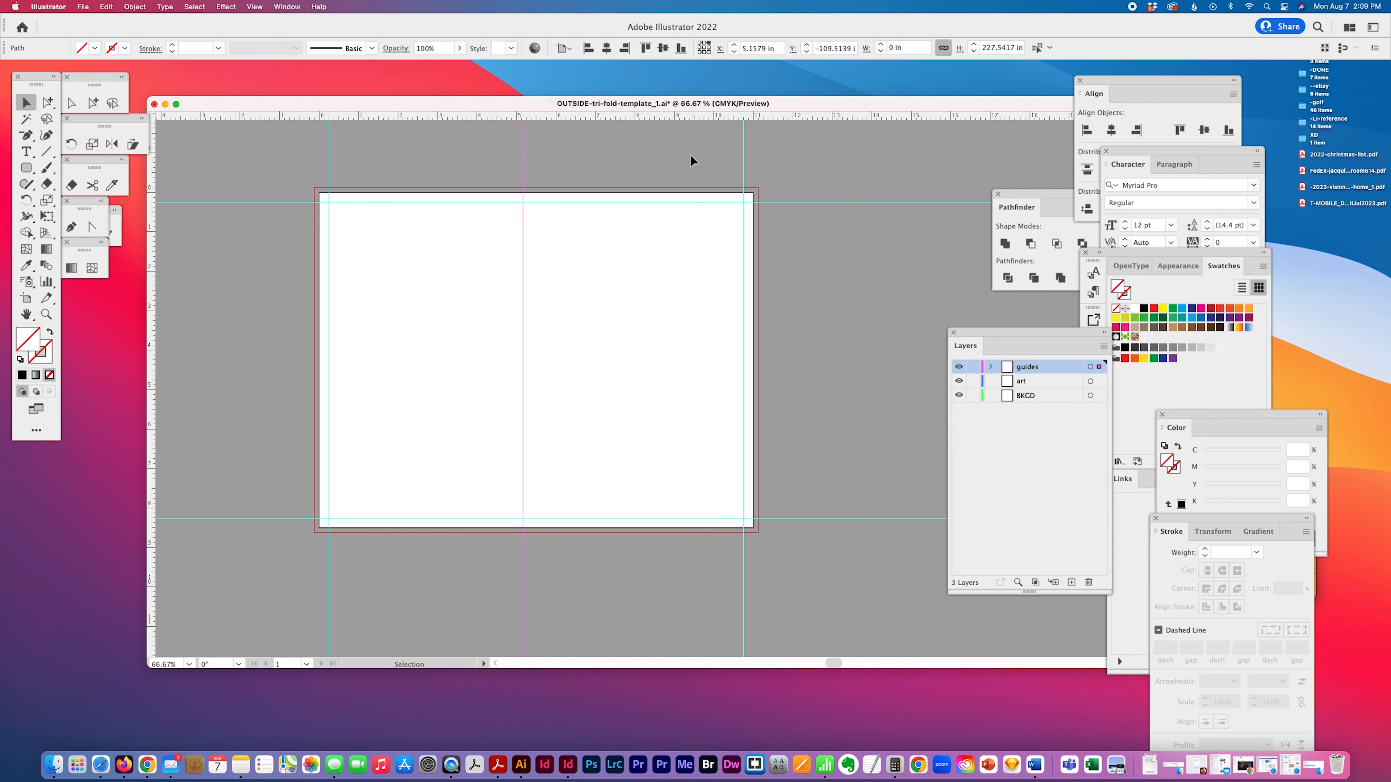
{"action": "left_click", "coordinate": [624, 48]}
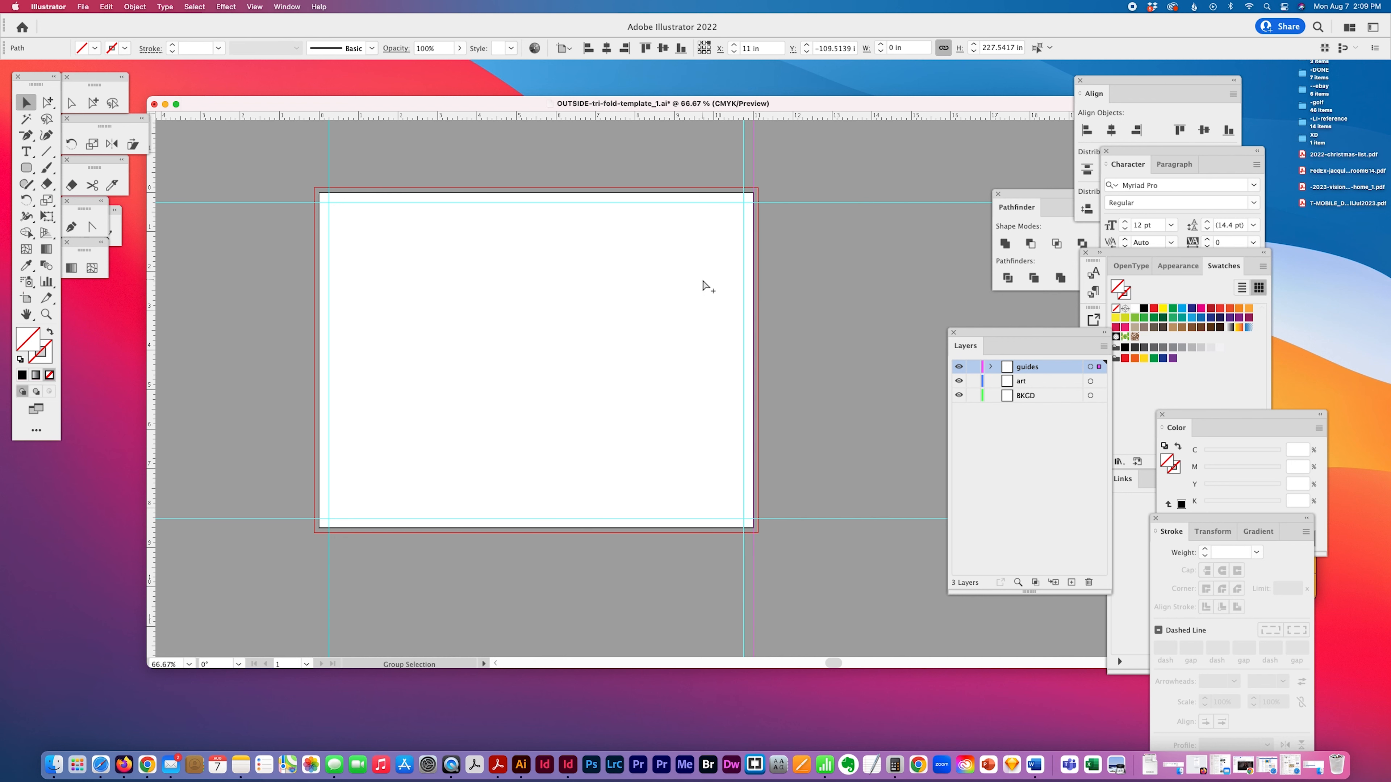
{"action": "key", "text": "super+k"}
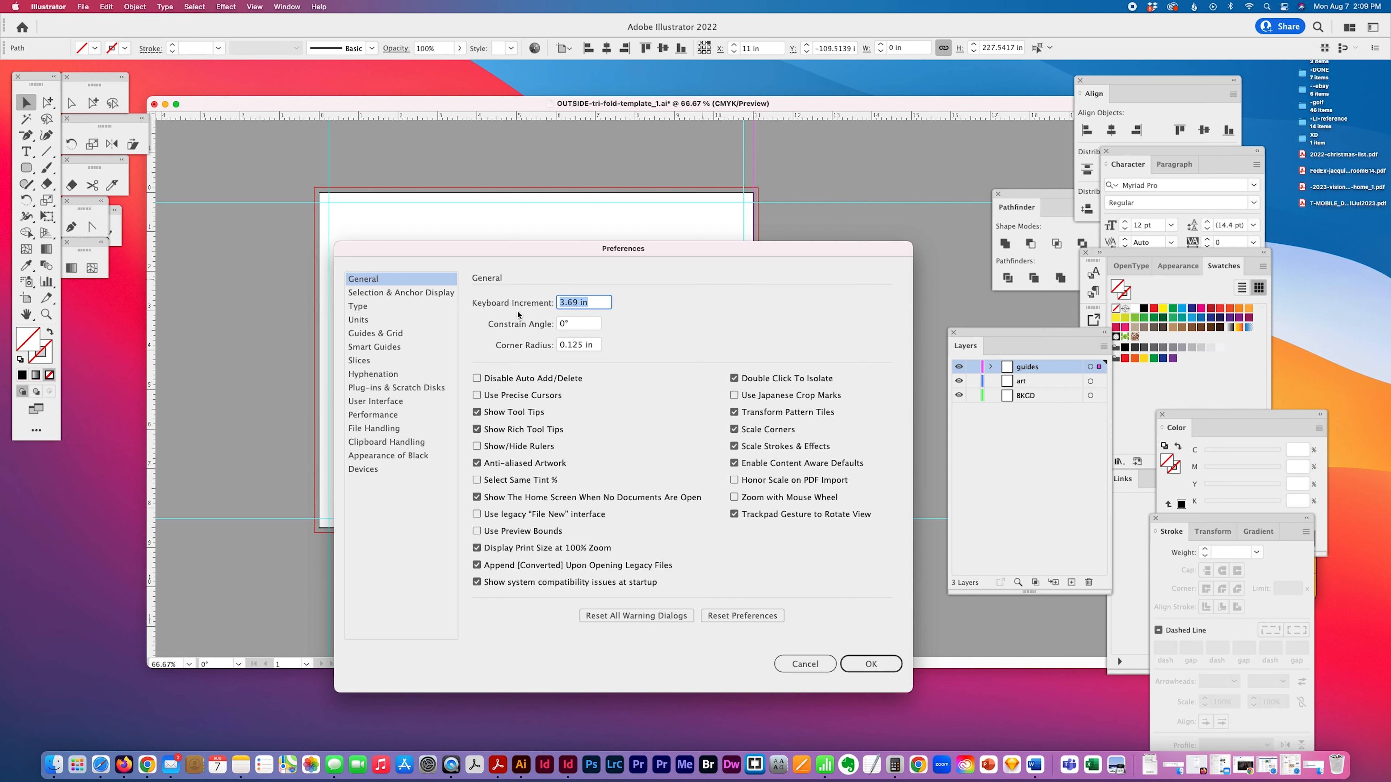
{"action": "left_click", "coordinate": [860, 662]}
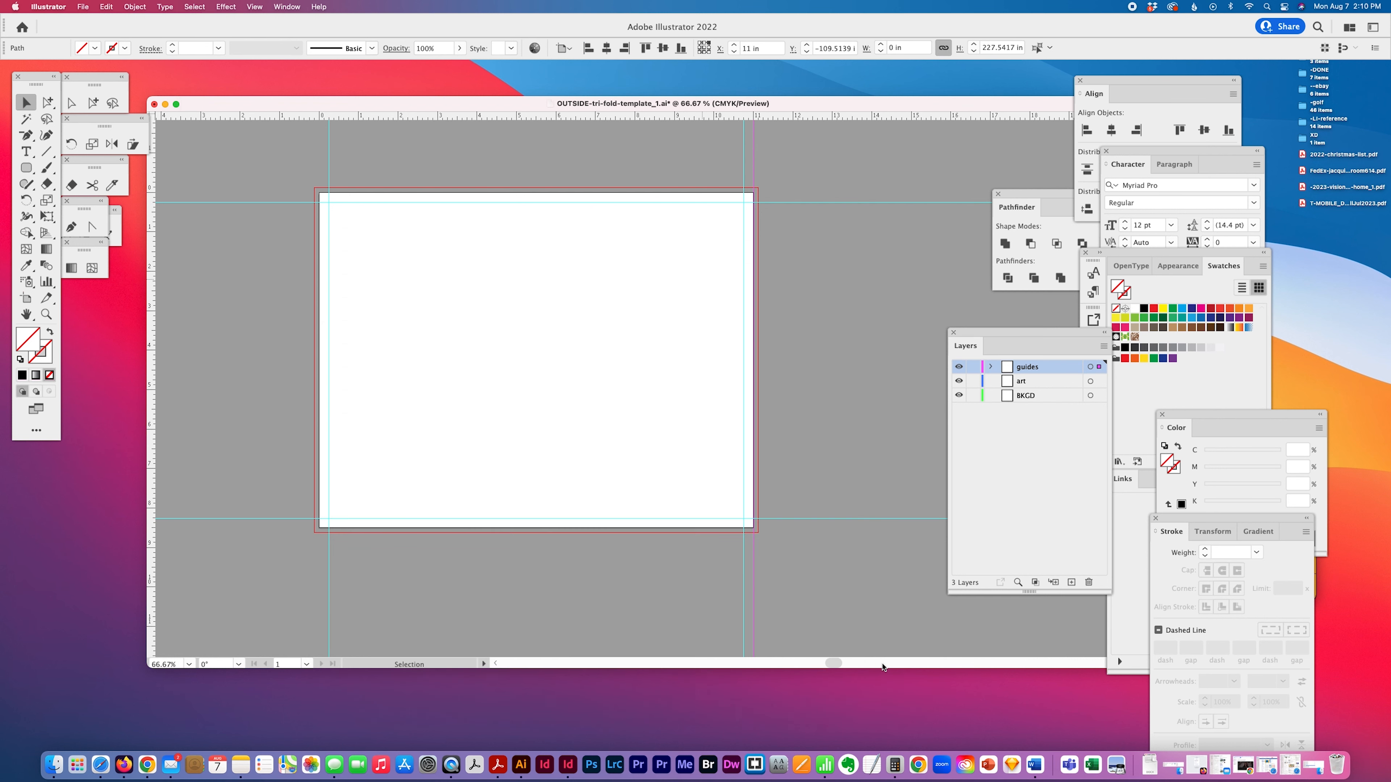
Step: Nudge the guide left by 3.69 in, duplicate it leftward to X 3.62 in and X -0.07 in, and delete the outermost copy
{"action": "key", "text": "Left"}
{"action": "key", "text": "alt+Left"}
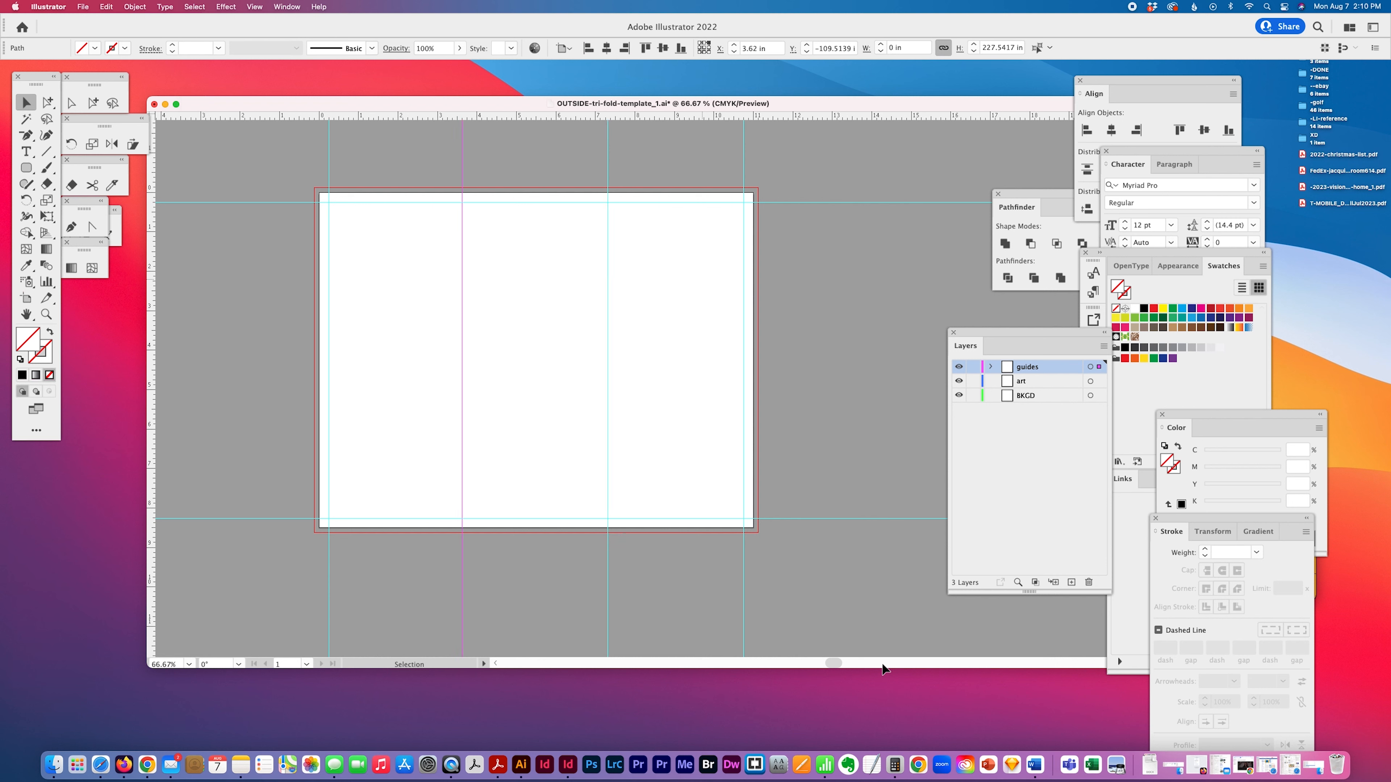
{"action": "key", "text": "alt+Left"}
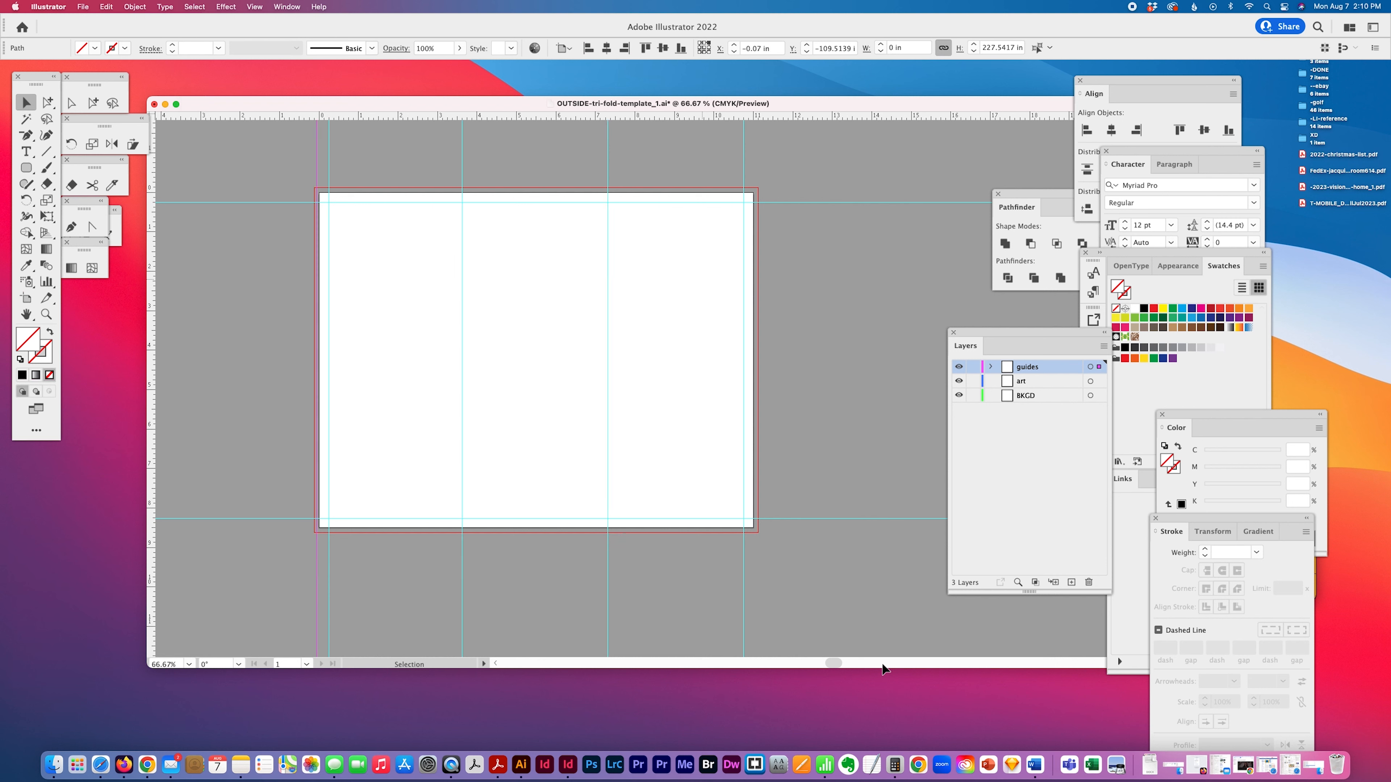
{"action": "key", "text": "Delete"}
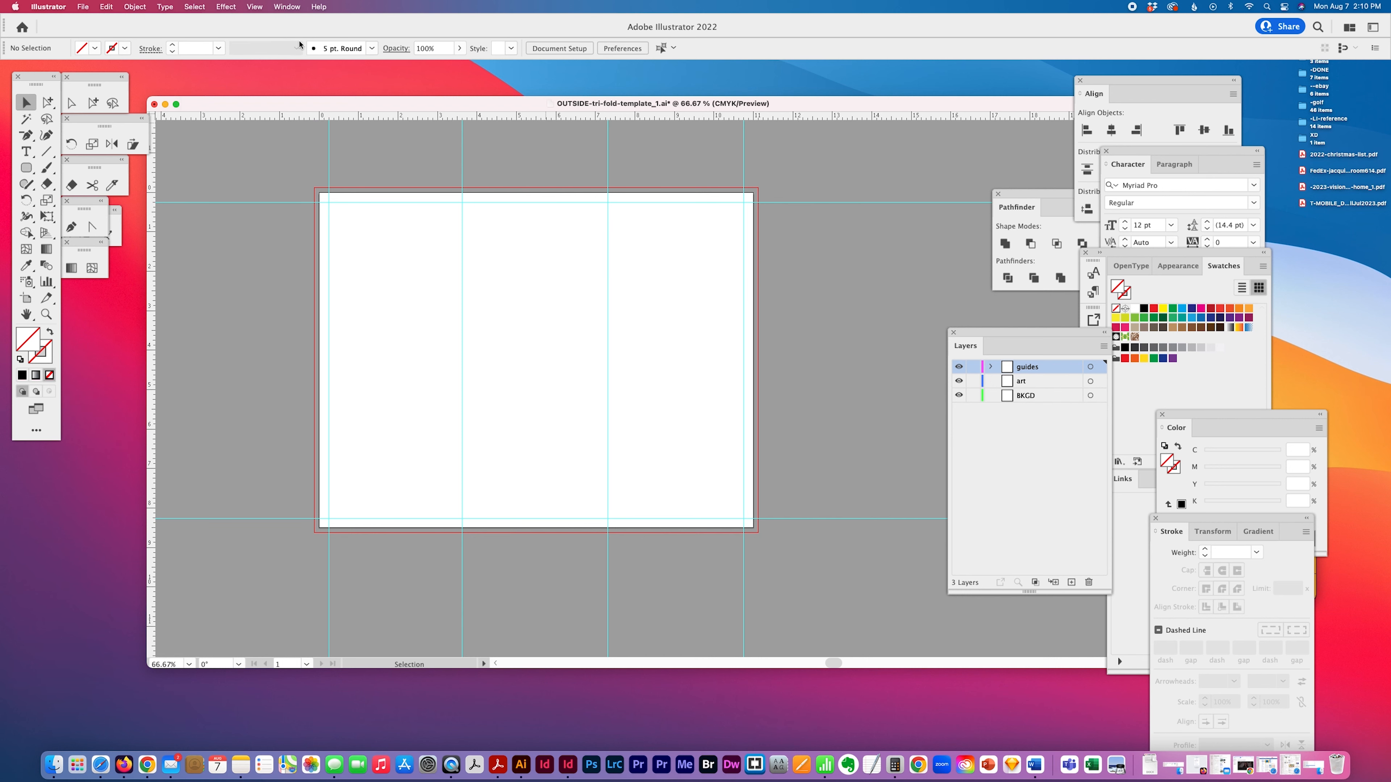
Step: Save the outside template and reposition the document window and the Layers panel
{"action": "scroll", "coordinate": [344, 221], "scroll_direction": "right", "scroll_amount": 1}
{"action": "key", "text": "super+s"}
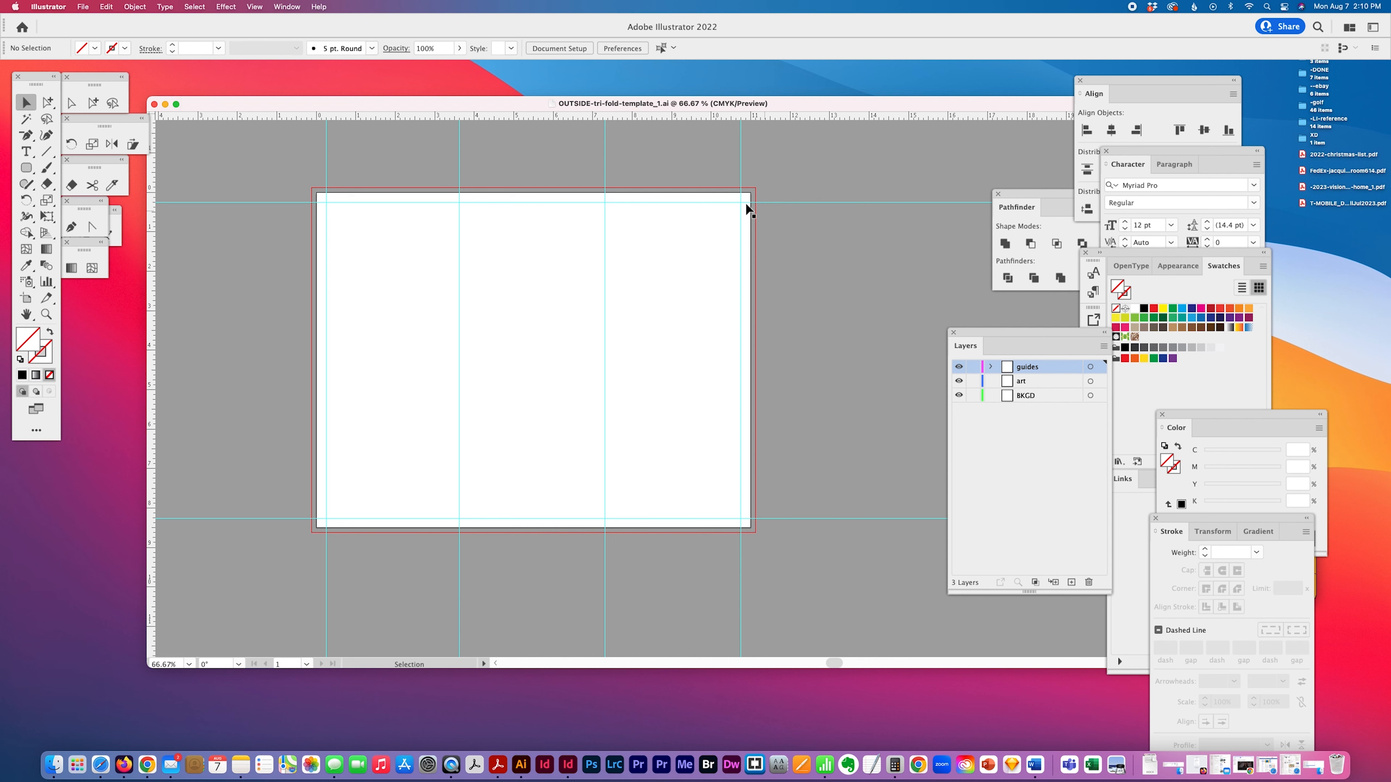
{"action": "left_click_drag", "start_coordinate": [795, 100], "coordinate": [773, 97]}
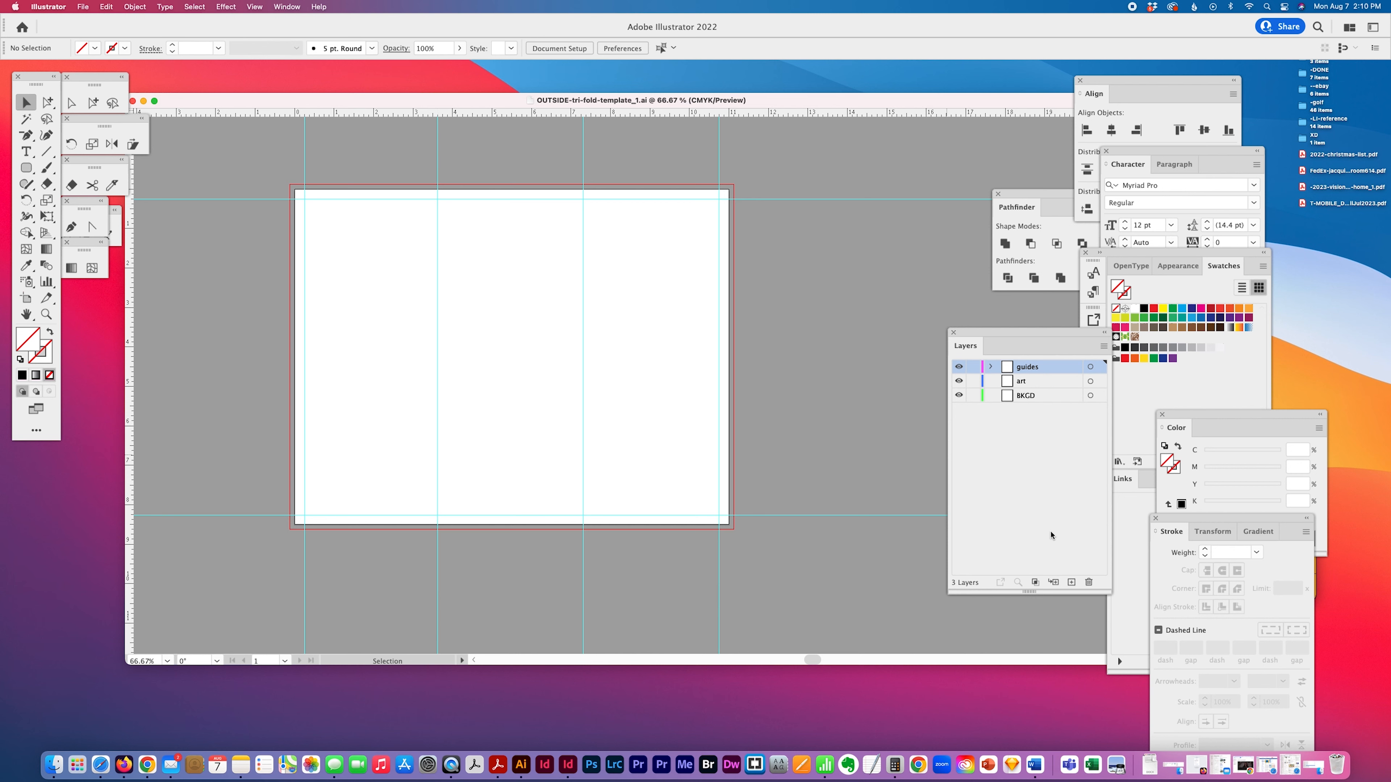
{"action": "left_click_drag", "start_coordinate": [1053, 342], "coordinate": [865, 465]}
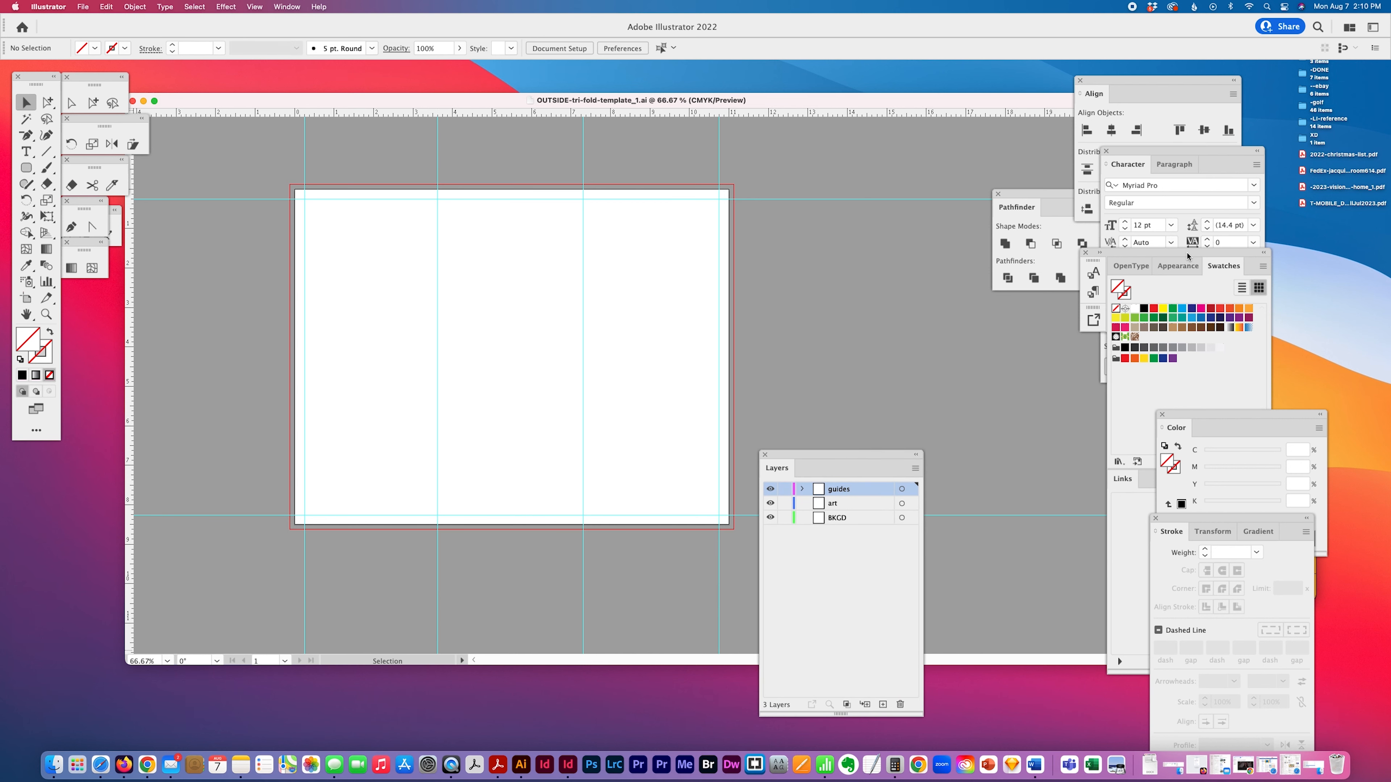
Step: Shrink the outside template's document window and spread out the Swatches and Layers panels beside it
{"action": "mouse_move", "coordinate": [1189, 252]}
{"action": "left_mouse_down"}
{"action": "mouse_move", "coordinate": [1217, 149]}
{"action": "mouse_move", "coordinate": [1247, 129]}
{"action": "left_mouse_up"}
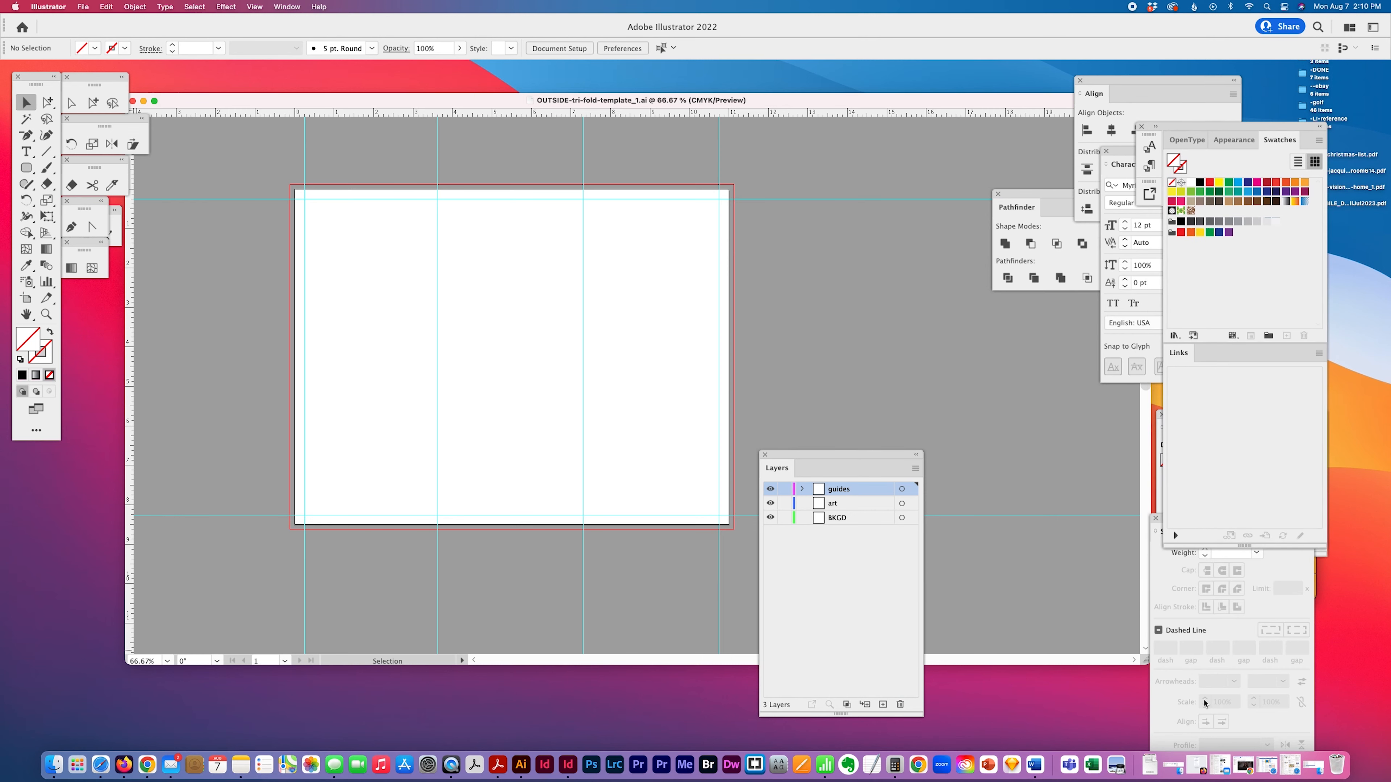
{"action": "left_click_drag", "start_coordinate": [1145, 662], "coordinate": [842, 622]}
{"action": "left_click_drag", "start_coordinate": [832, 451], "coordinate": [1101, 415]}
{"action": "left_click_drag", "start_coordinate": [842, 622], "coordinate": [890, 649]}
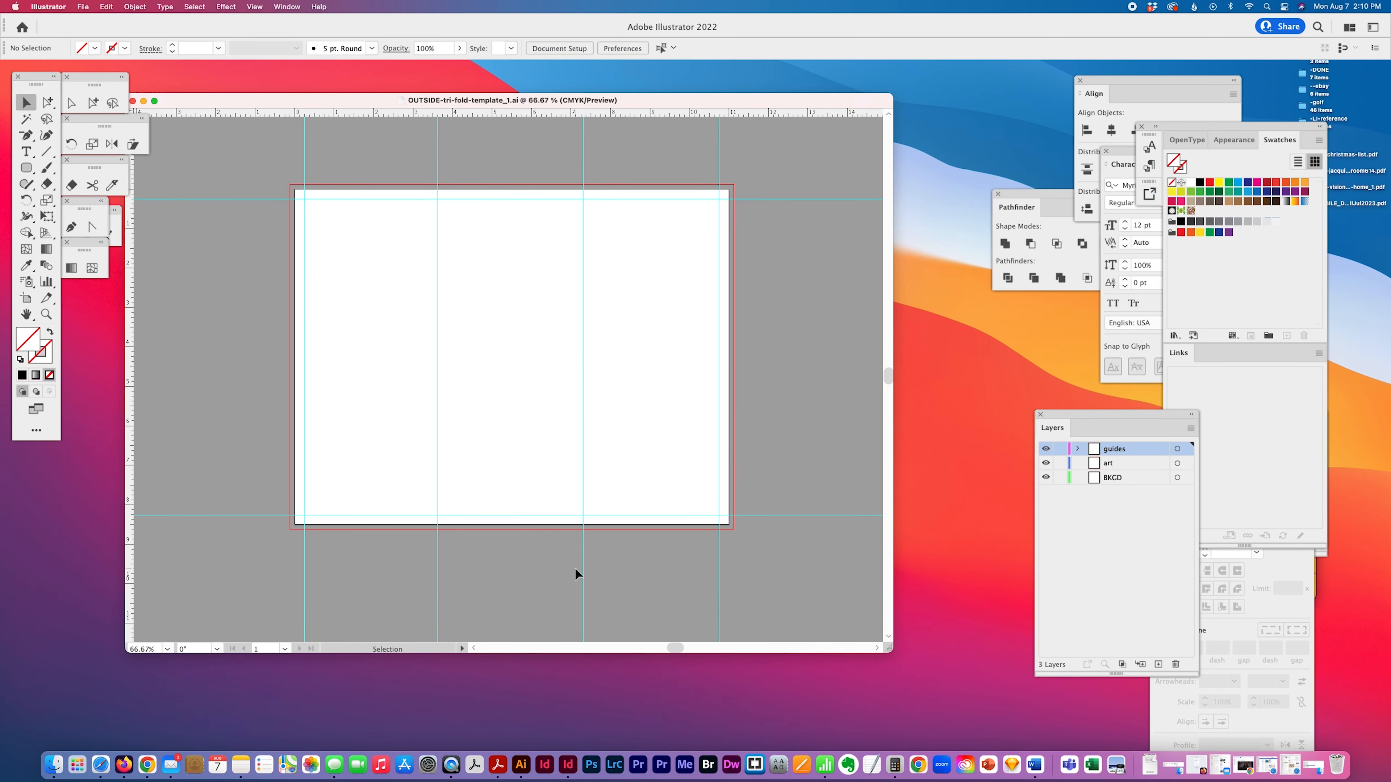
Step: Switch to InDesign and set up a new 11 × 8.5 in landscape document in inches, with facing pages off
{"action": "key", "text": "super+Tab"}
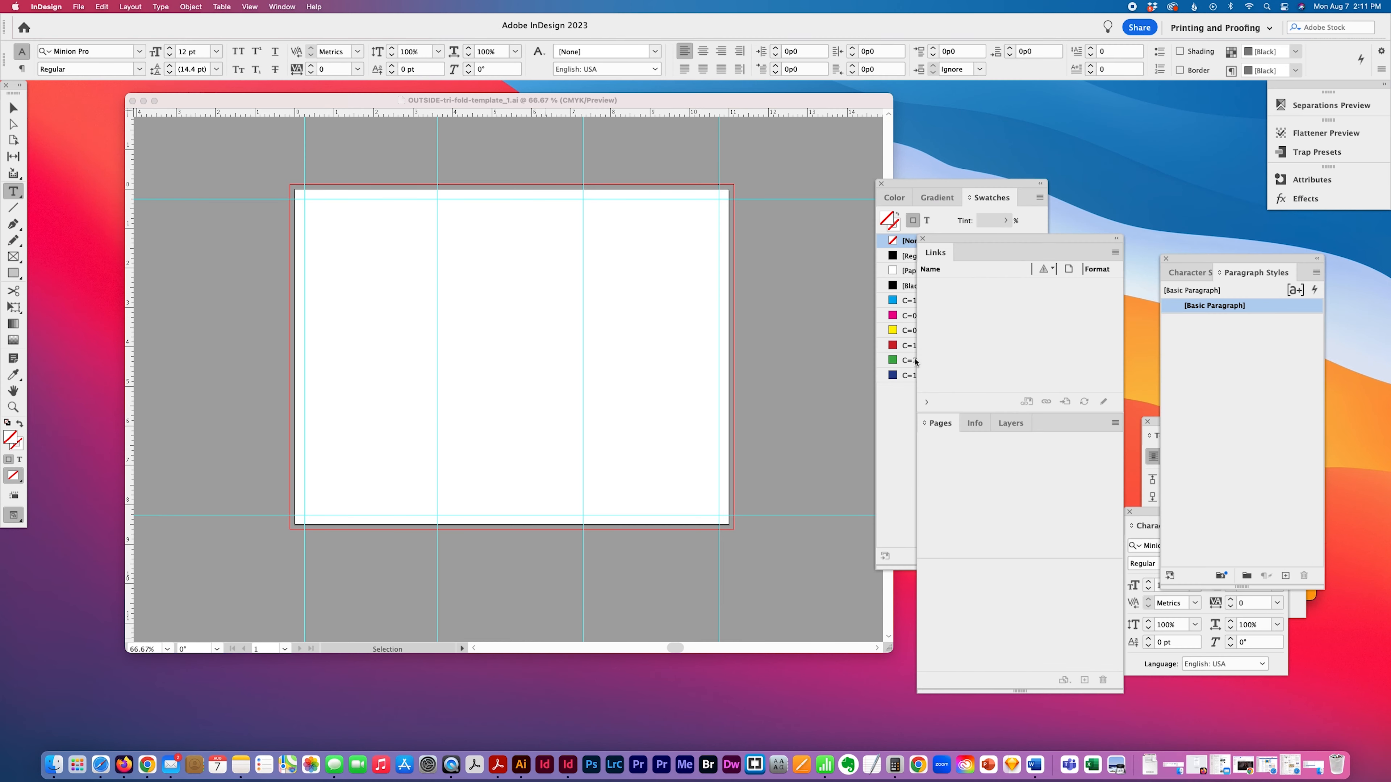
{"action": "key", "text": "super+n"}
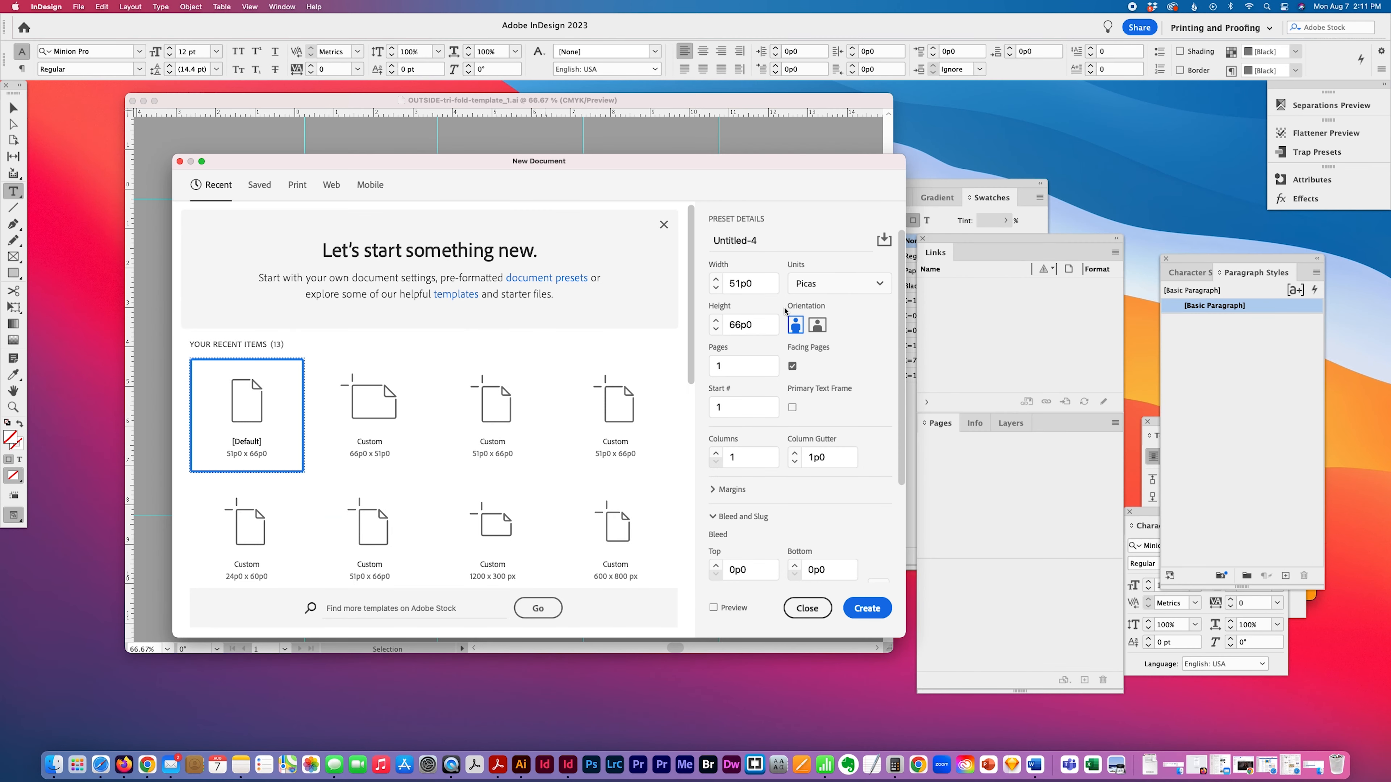
{"action": "left_click", "coordinate": [805, 284]}
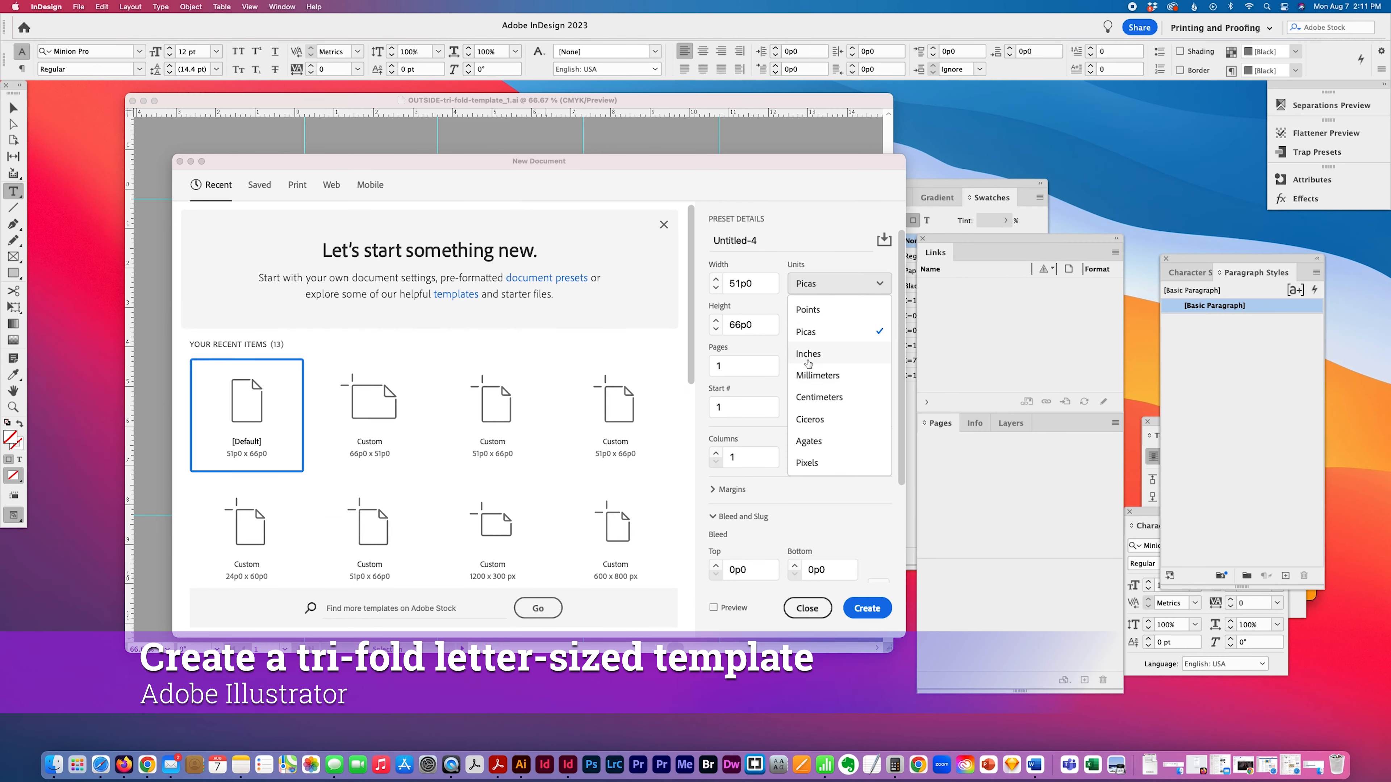
{"action": "left_click", "coordinate": [808, 355]}
{"action": "left_click", "coordinate": [816, 325]}
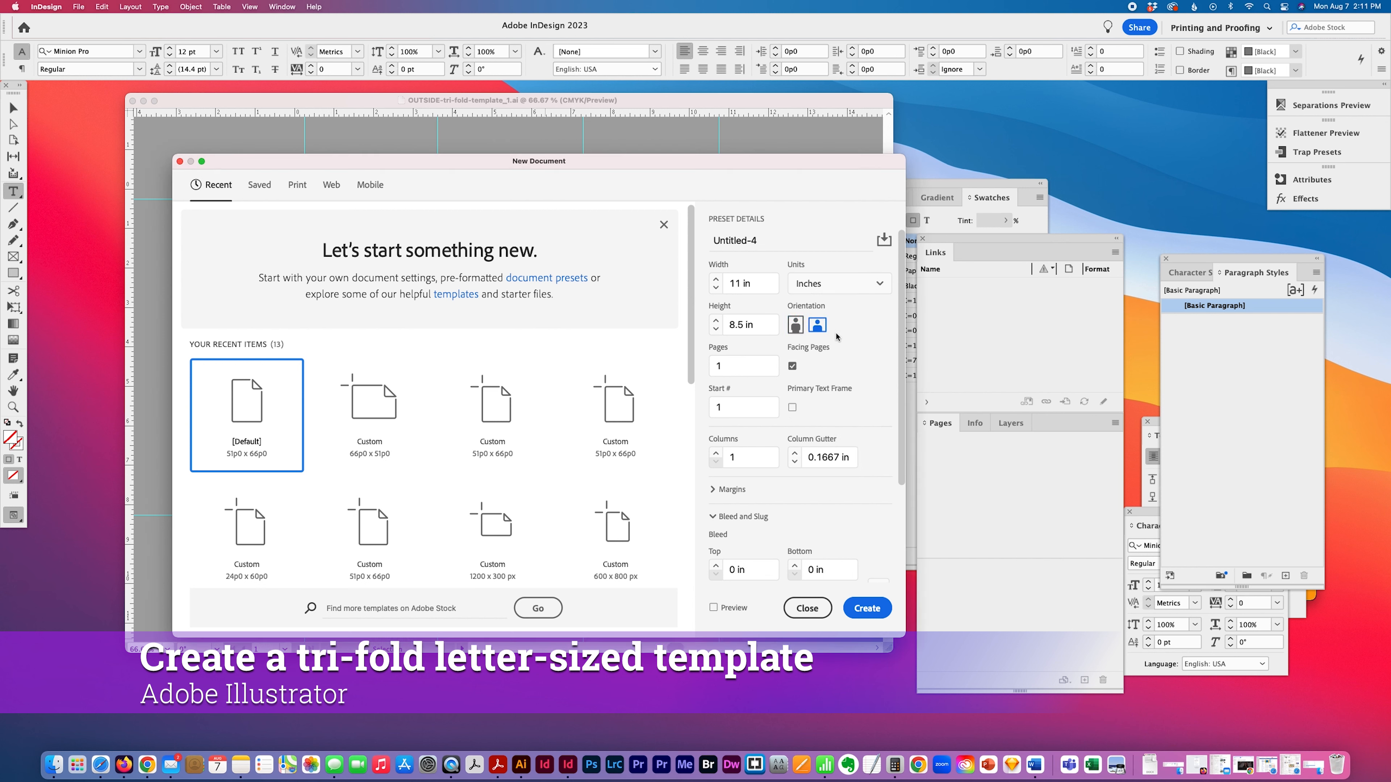
{"action": "scroll", "coordinate": [802, 482], "scroll_direction": "down", "scroll_amount": 3}
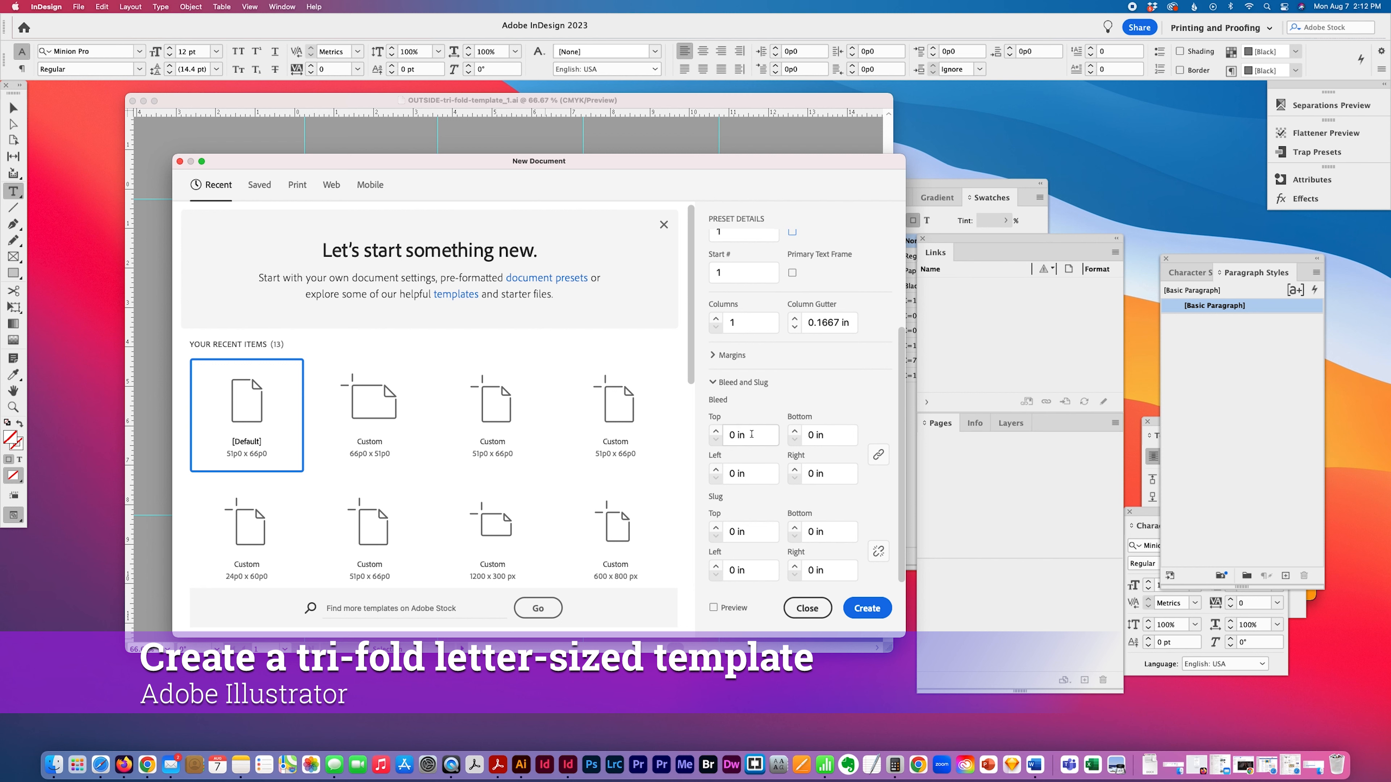
{"action": "scroll", "coordinate": [751, 436], "scroll_direction": "up", "scroll_amount": 3}
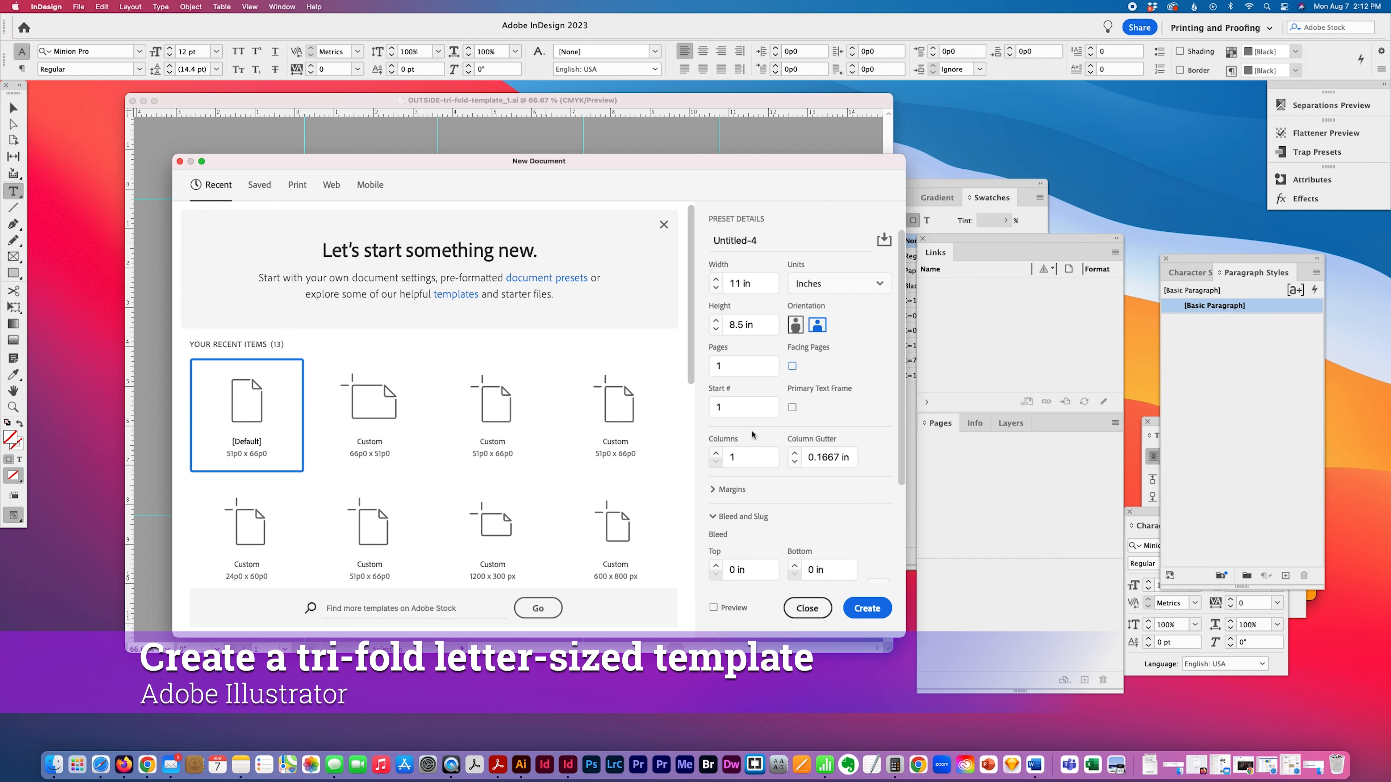
{"action": "scroll", "coordinate": [752, 434], "scroll_direction": "down", "scroll_amount": 3}
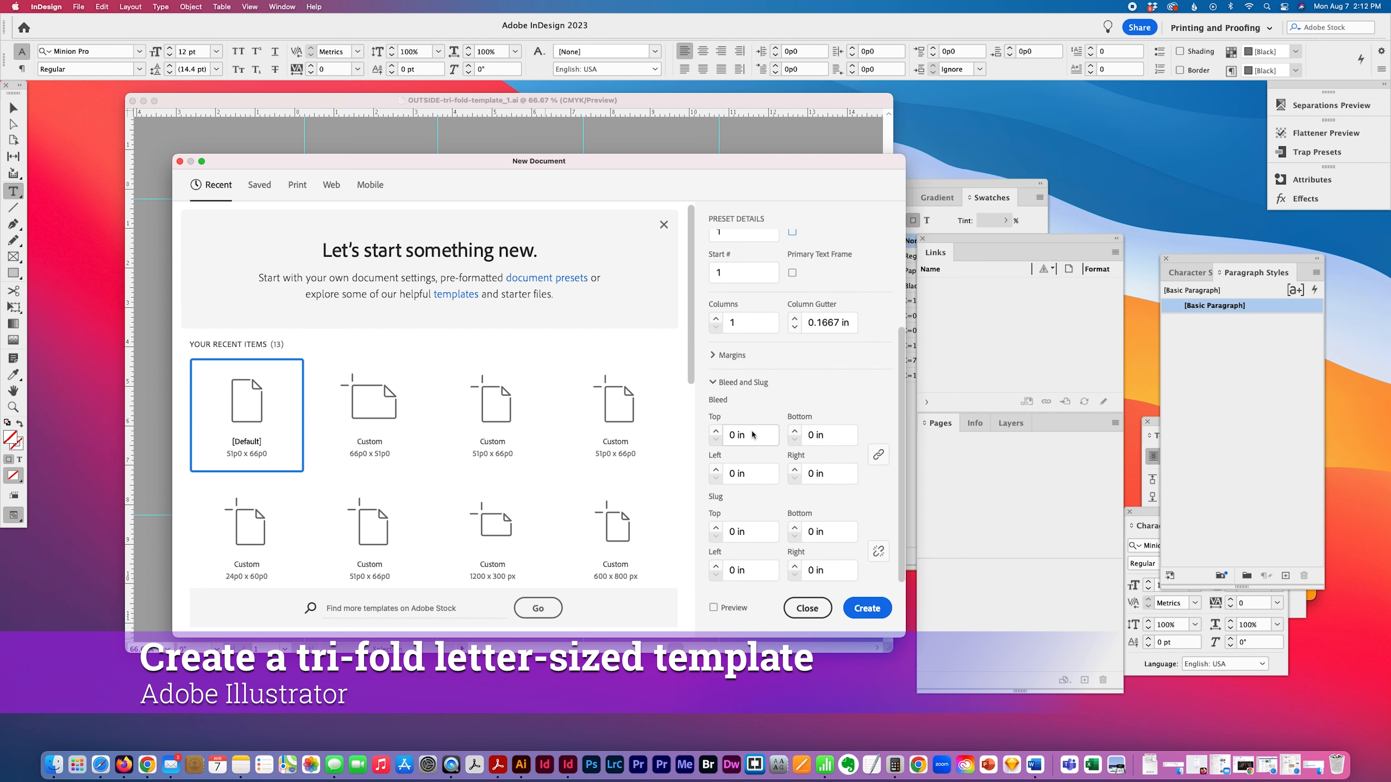
Step: Set all margins to 0.25 in and the bleed to 0.125 in, and create the document
{"action": "left_click", "coordinate": [713, 355]}
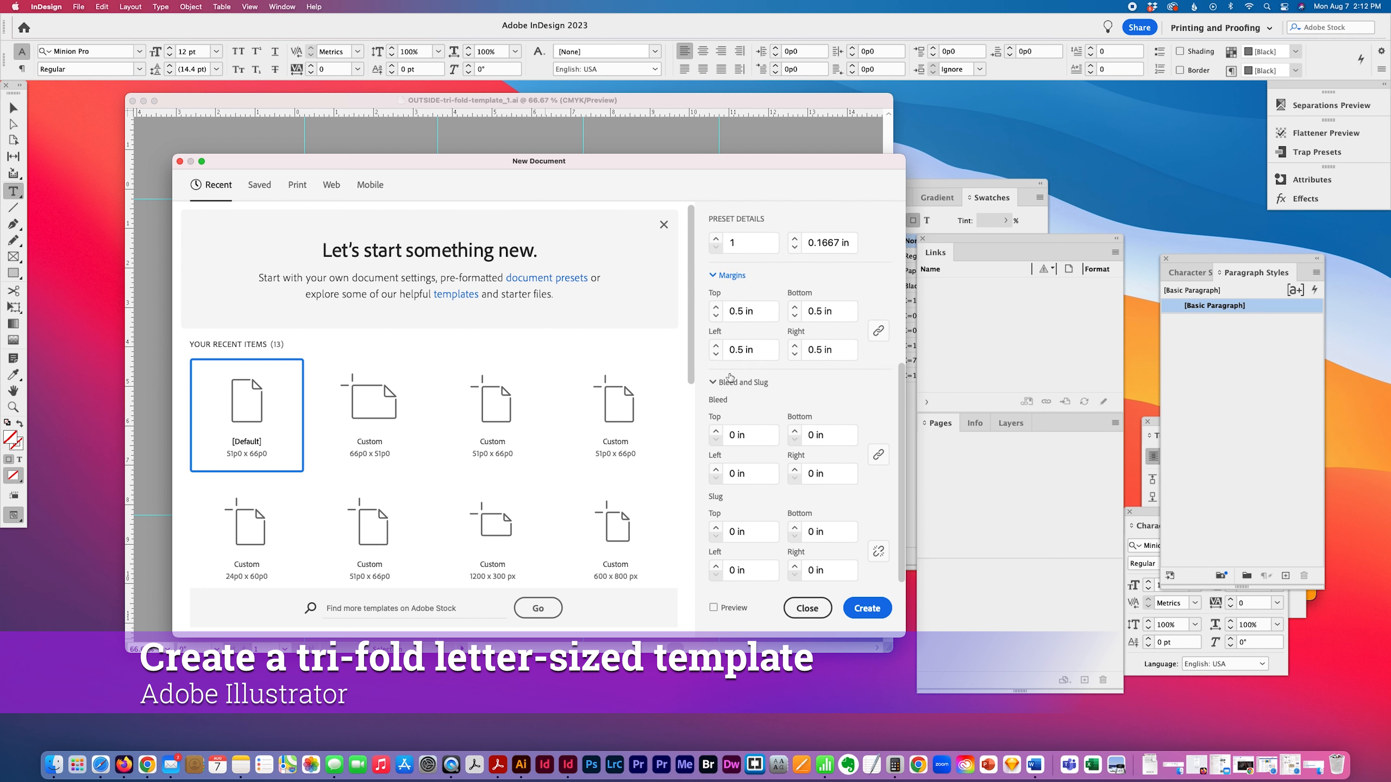
{"action": "left_click", "coordinate": [766, 313]}
{"action": "type", "text": "0.25"}
{"action": "key", "text": "Tab"}
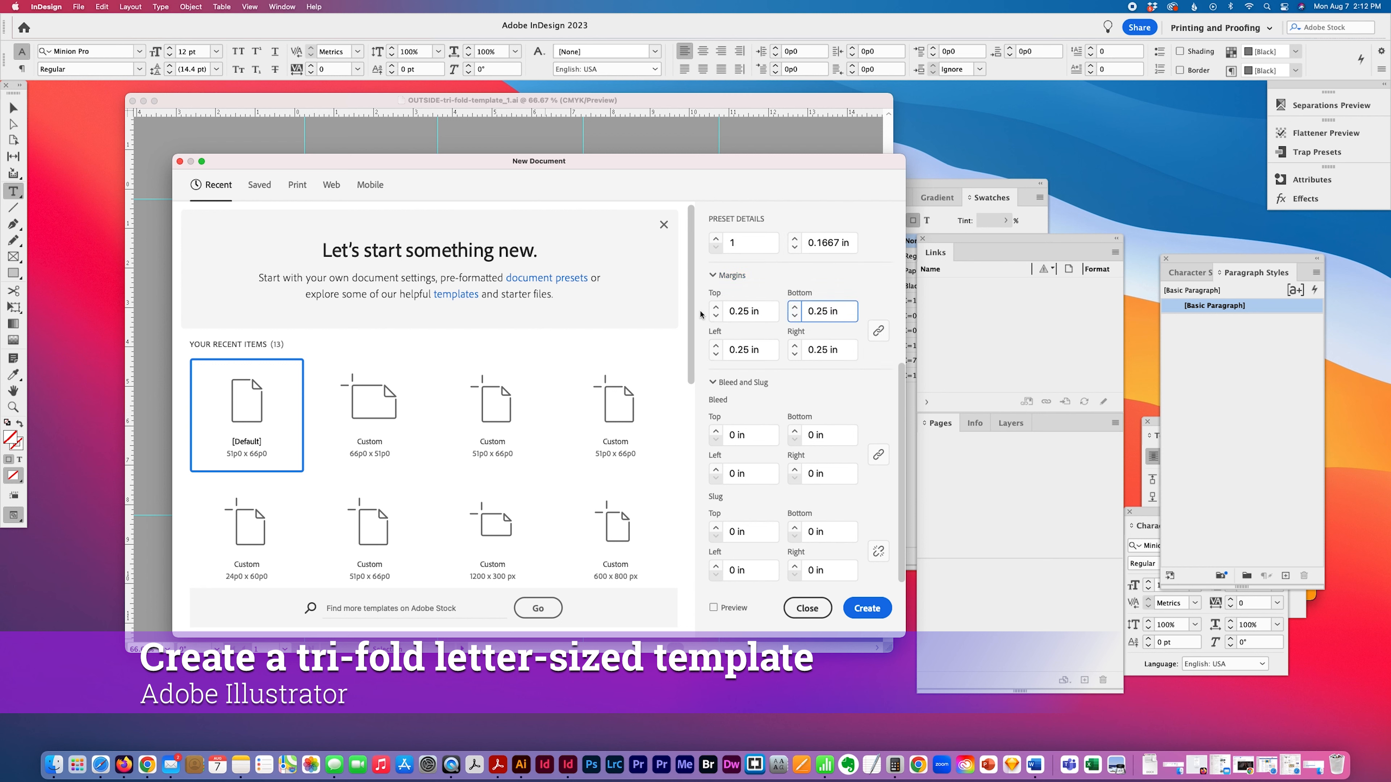
{"action": "left_click", "coordinate": [722, 431]}
{"action": "type", "text": "0.125"}
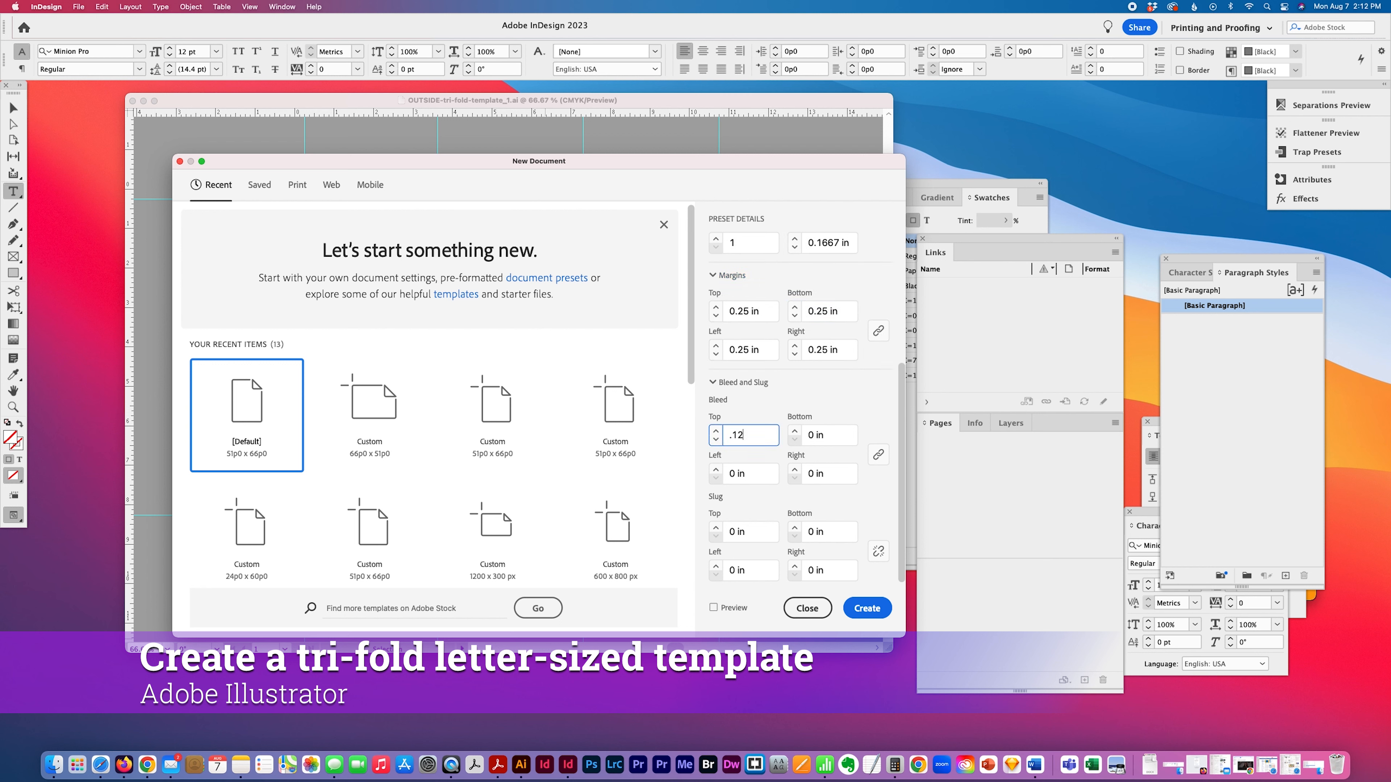
{"action": "key", "text": "Tab"}
{"action": "left_click", "coordinate": [867, 608]}
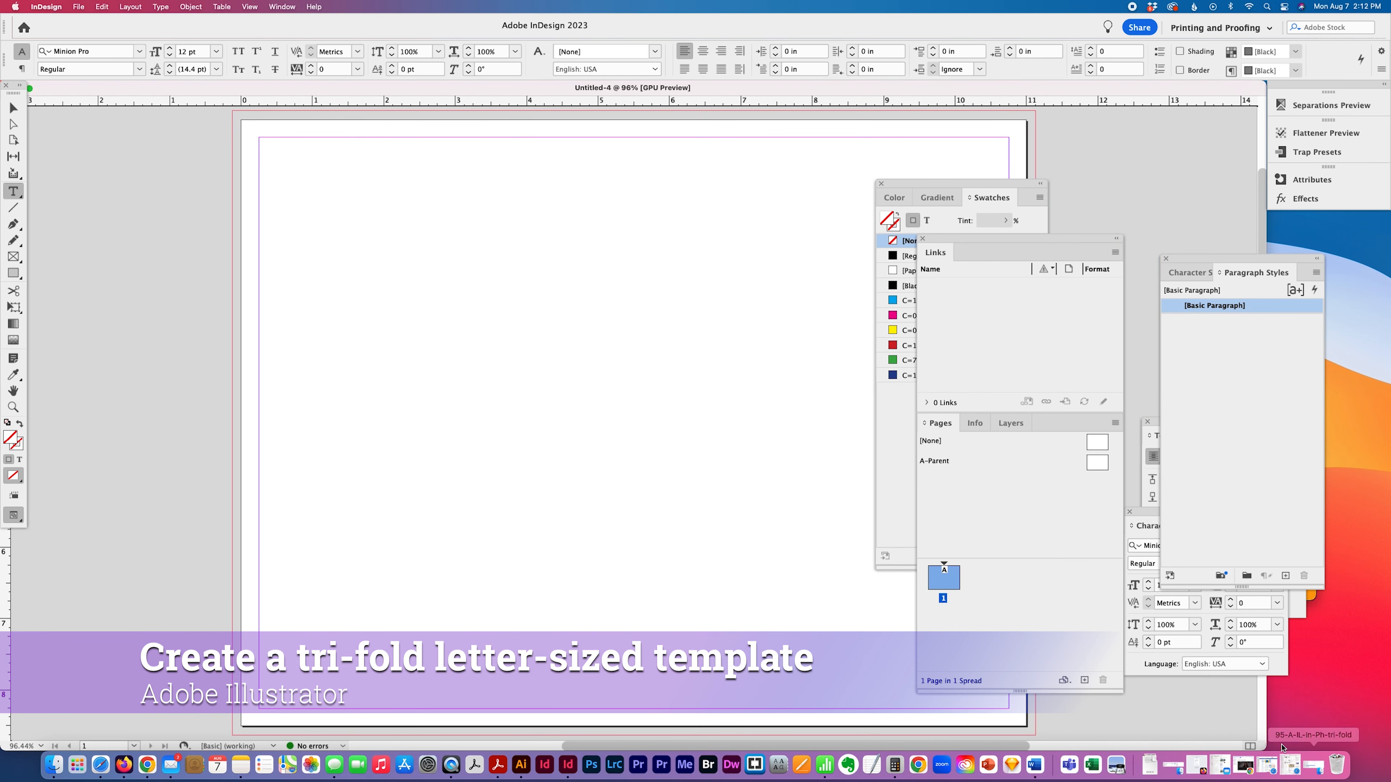
Step: Shrink the document window and show the whole page with its surrounding pasteboard at 50% zoom
{"action": "left_click_drag", "start_coordinate": [1261, 744], "coordinate": [855, 504]}
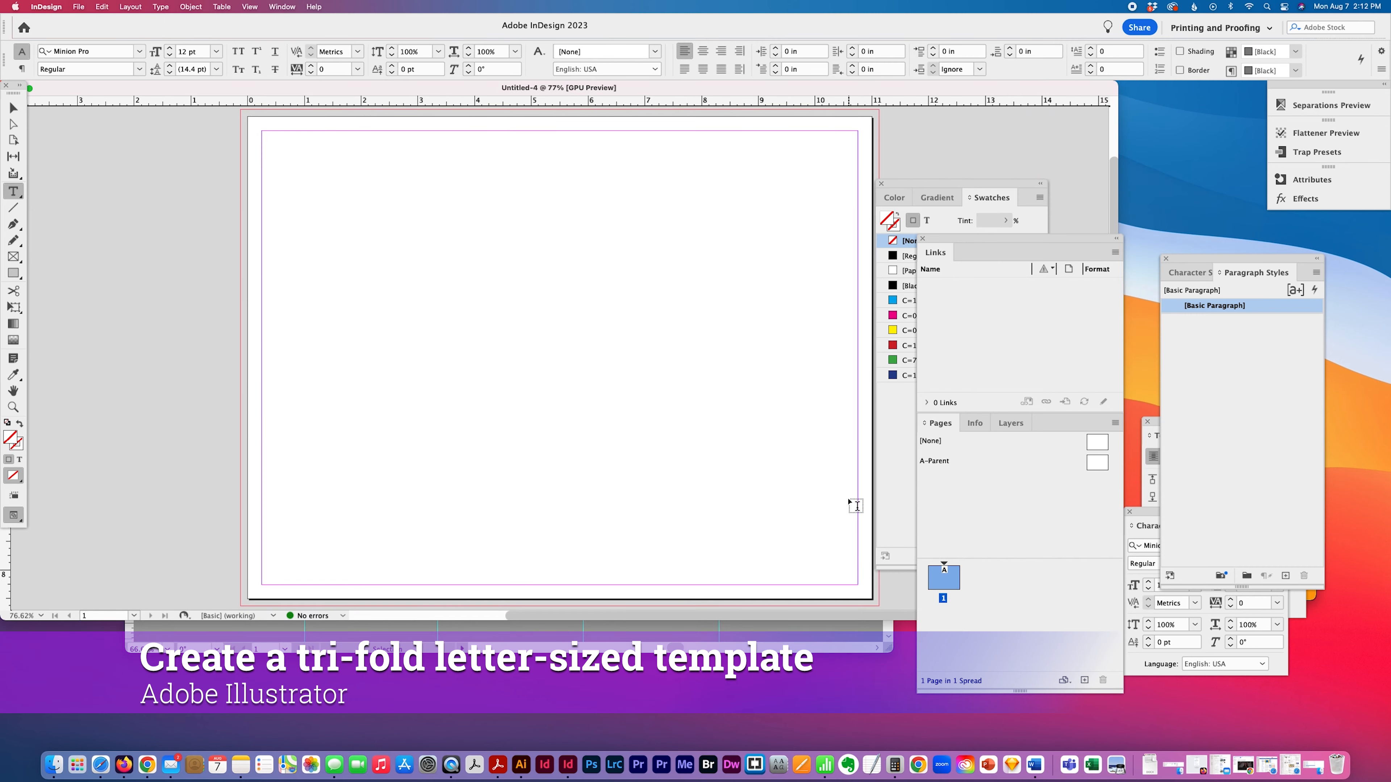
{"action": "left_click", "coordinate": [13, 408]}
{"action": "left_click", "coordinate": [408, 350], "text": "alt"}
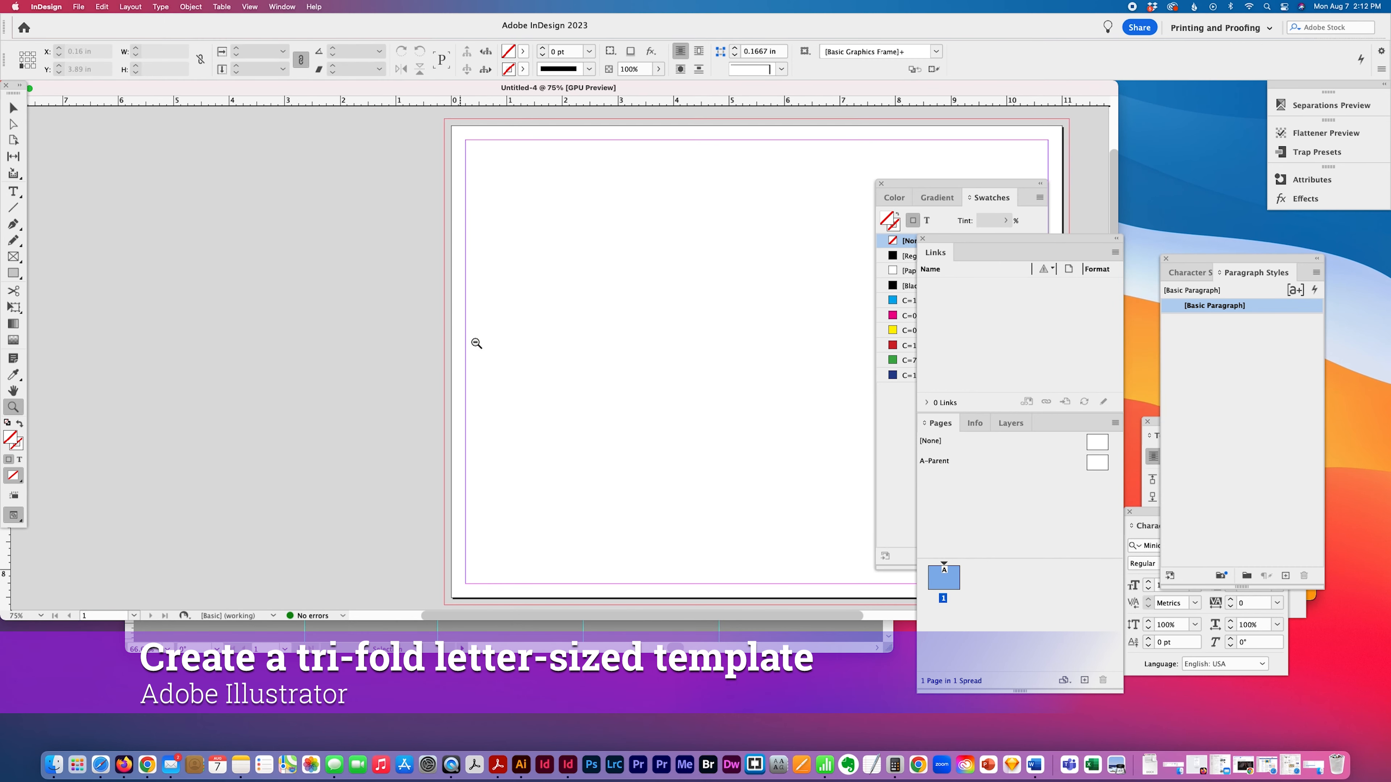
{"action": "left_click", "coordinate": [660, 335], "text": "alt"}
{"action": "scroll", "coordinate": [413, 224], "scroll_direction": "right", "scroll_amount": 5}
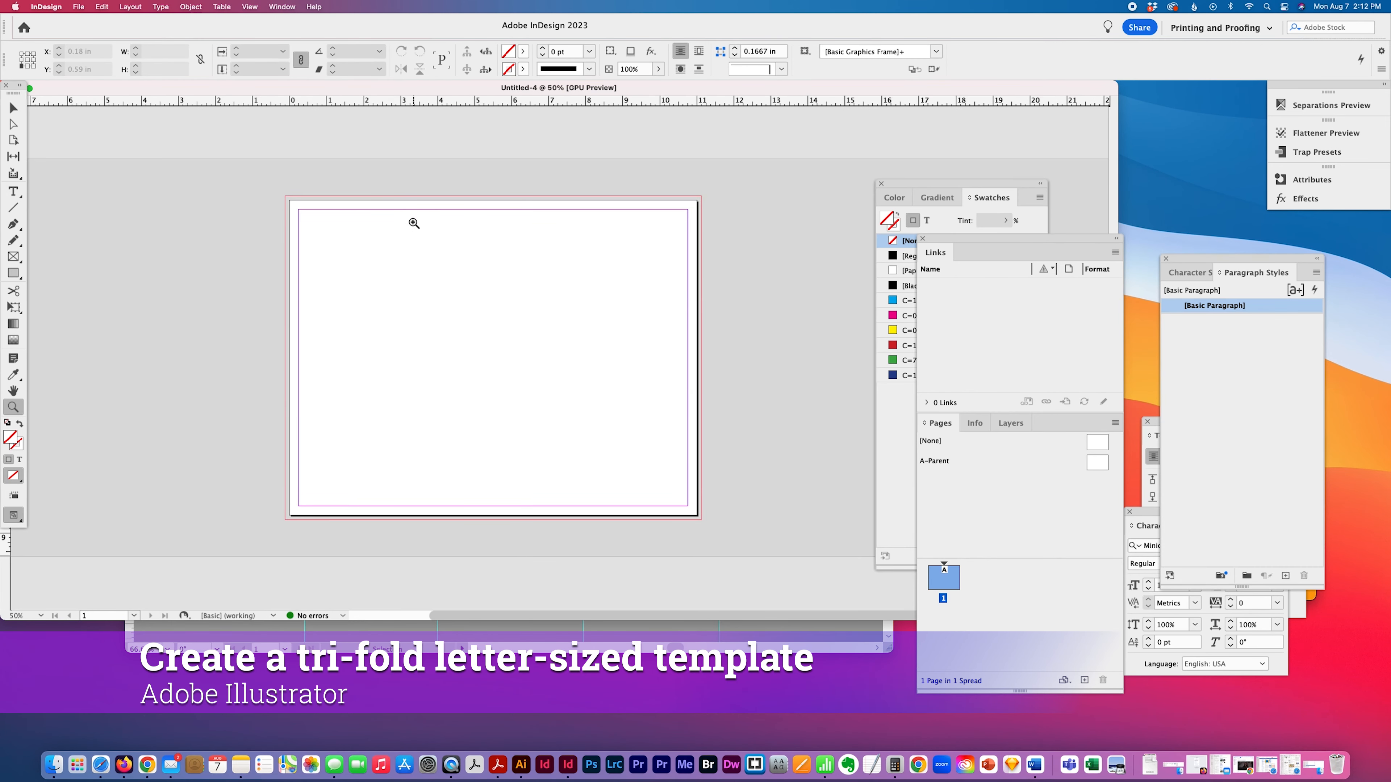
Step: Add a text frame about 1.6 × 0.7 in on the pasteboard beside the page's upper right corner, reading INSIDE
{"action": "left_click", "coordinate": [13, 191]}
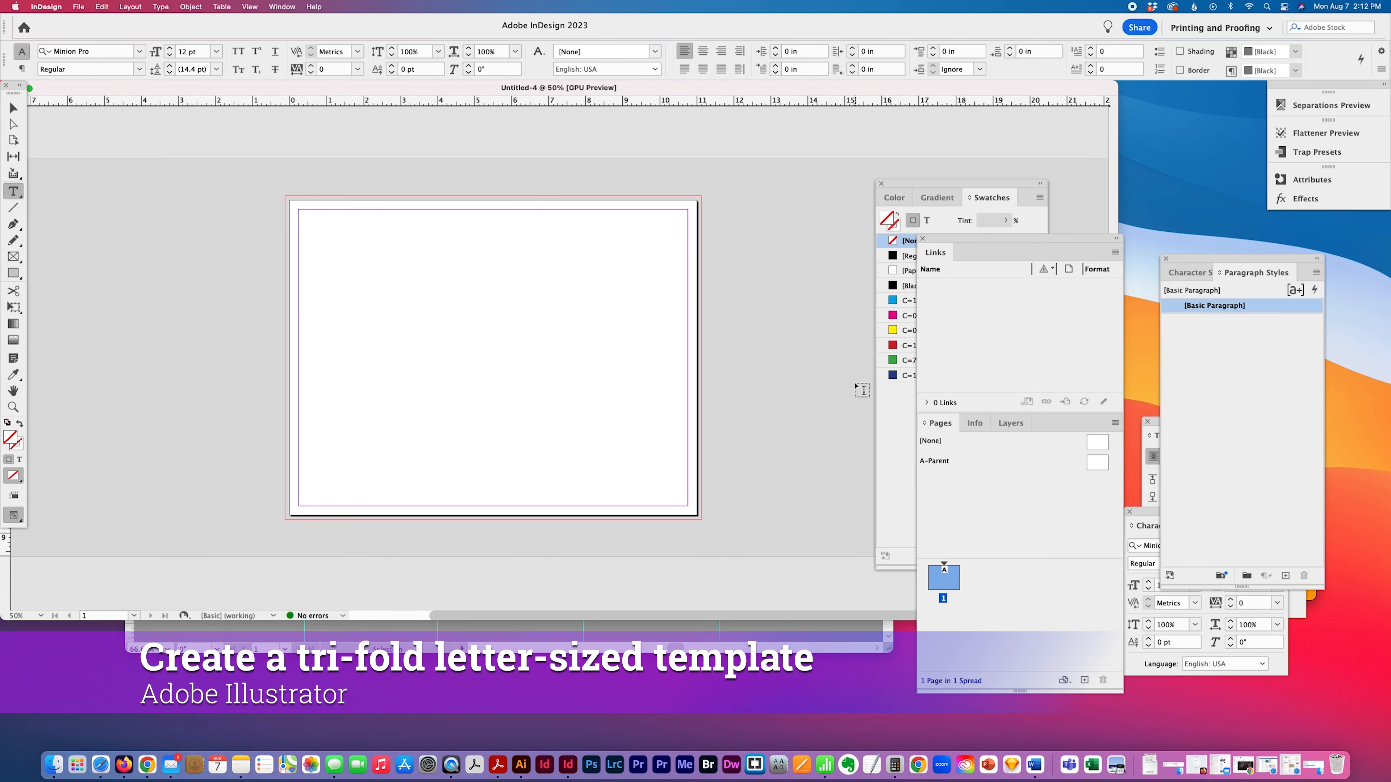
{"action": "left_click_drag", "start_coordinate": [717, 206], "coordinate": [777, 231]}
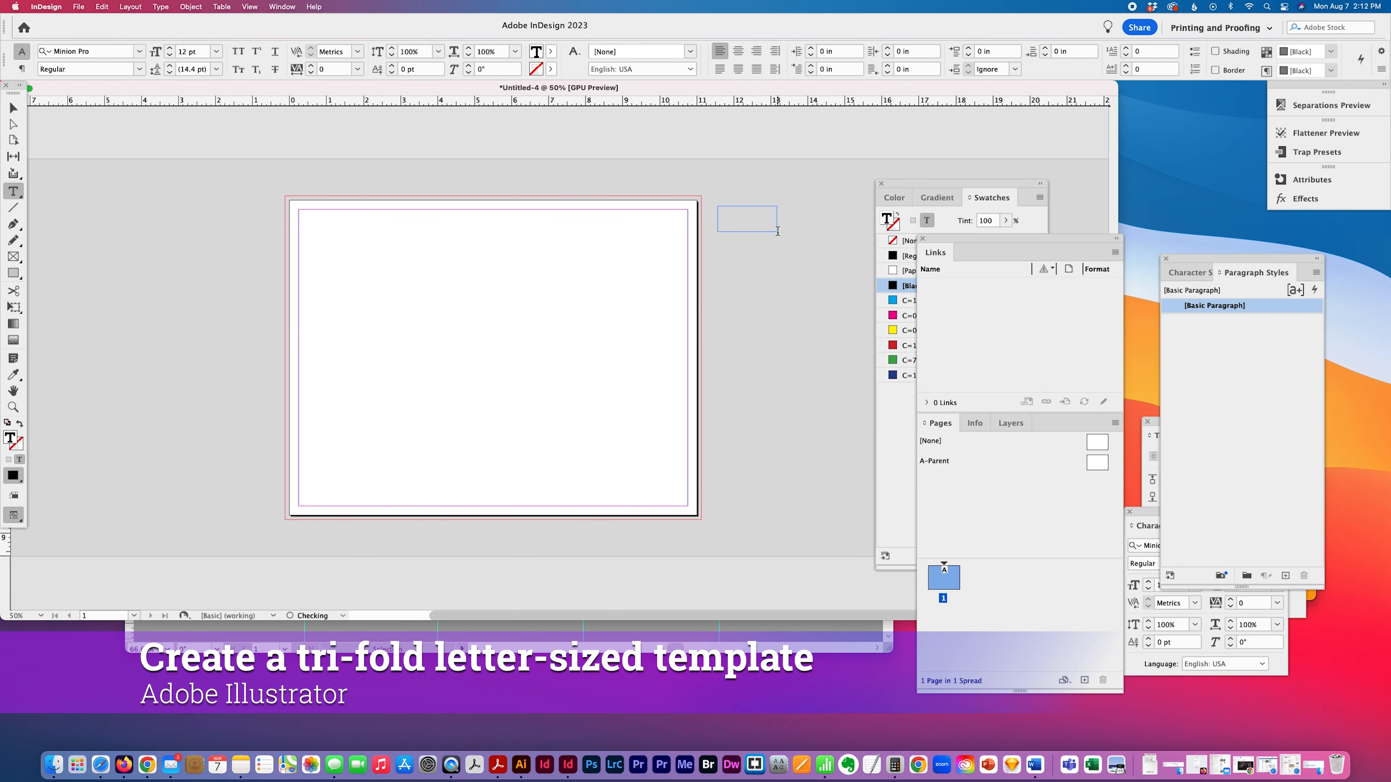
{"action": "type", "text": "INSIDE"}
Step: Move the document window clear of the tools and add a vertical guide at X 0 in on the page's left edge
{"action": "left_click", "coordinate": [13, 108]}
{"action": "left_click_drag", "start_coordinate": [148, 89], "coordinate": [190, 100]}
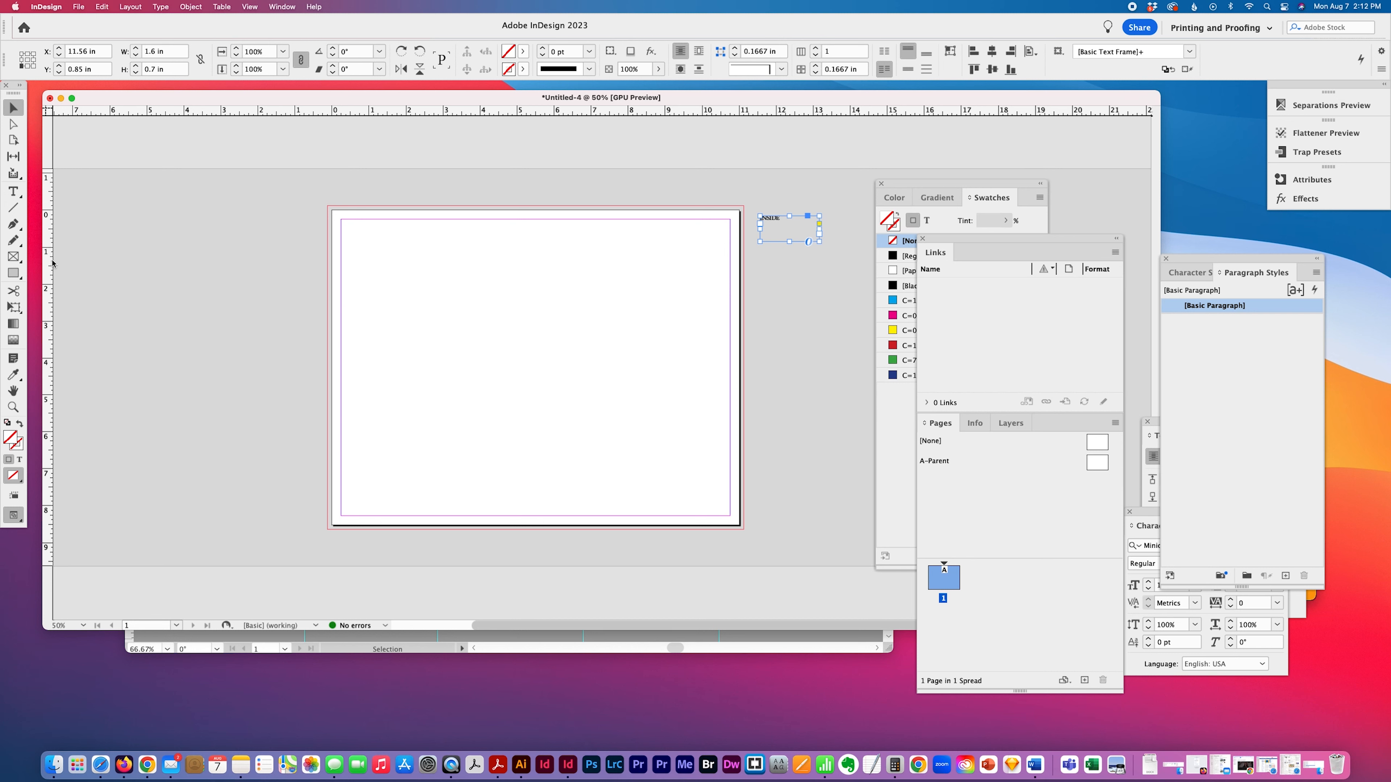
{"action": "left_click_drag", "start_coordinate": [53, 264], "coordinate": [330, 268]}
{"action": "left_click", "coordinate": [298, 301]}
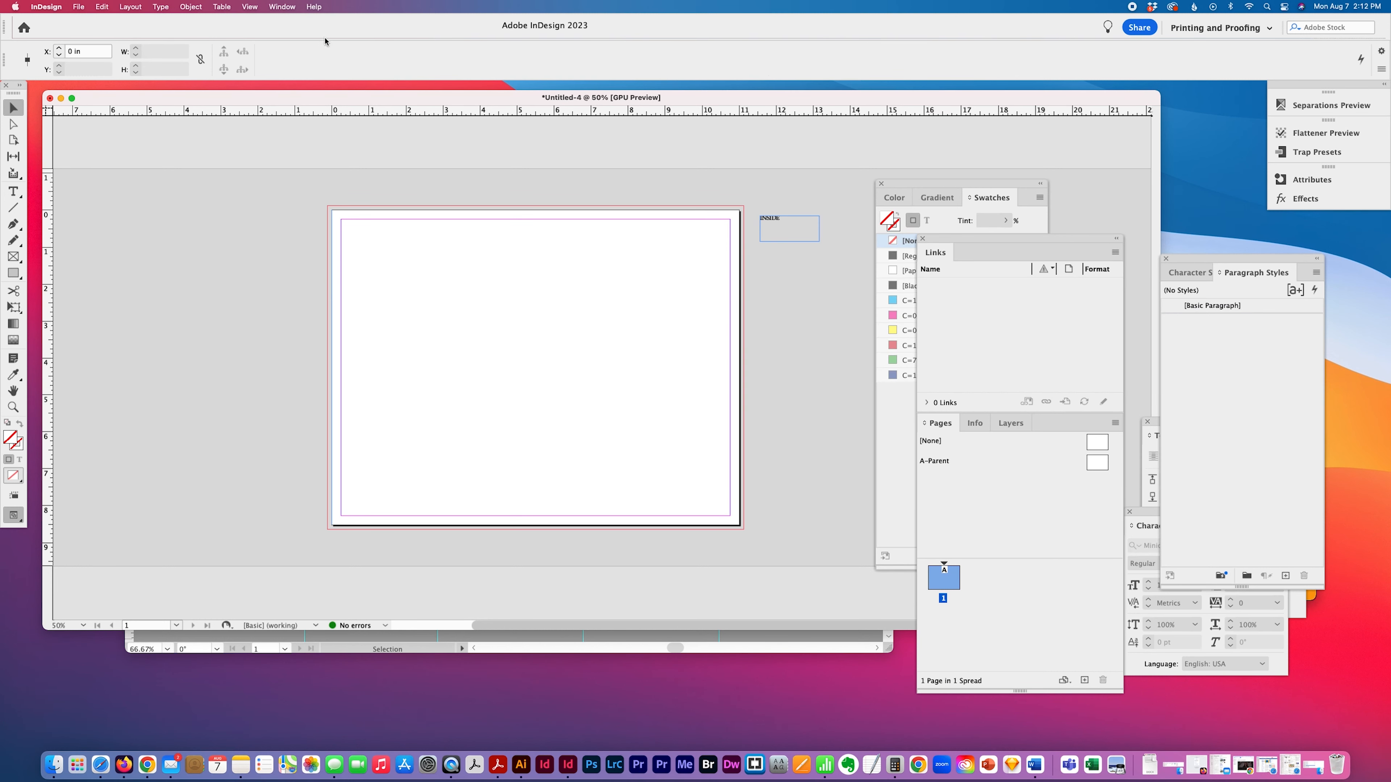
Step: In the Units & Increments preferences, try a cursor key increment of 3.69 in and set it to 1 in instead
{"action": "key", "text": "super+k"}
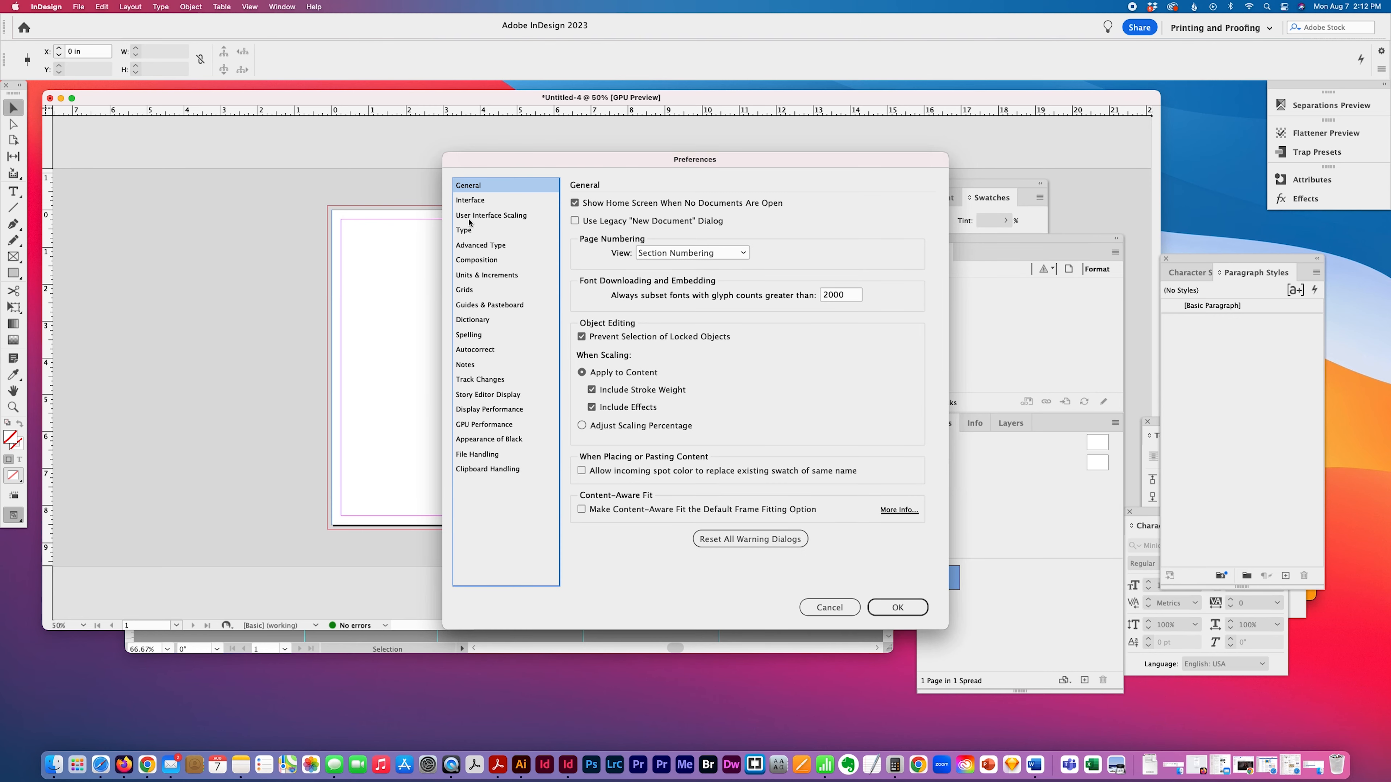
{"action": "left_click", "coordinate": [479, 275]}
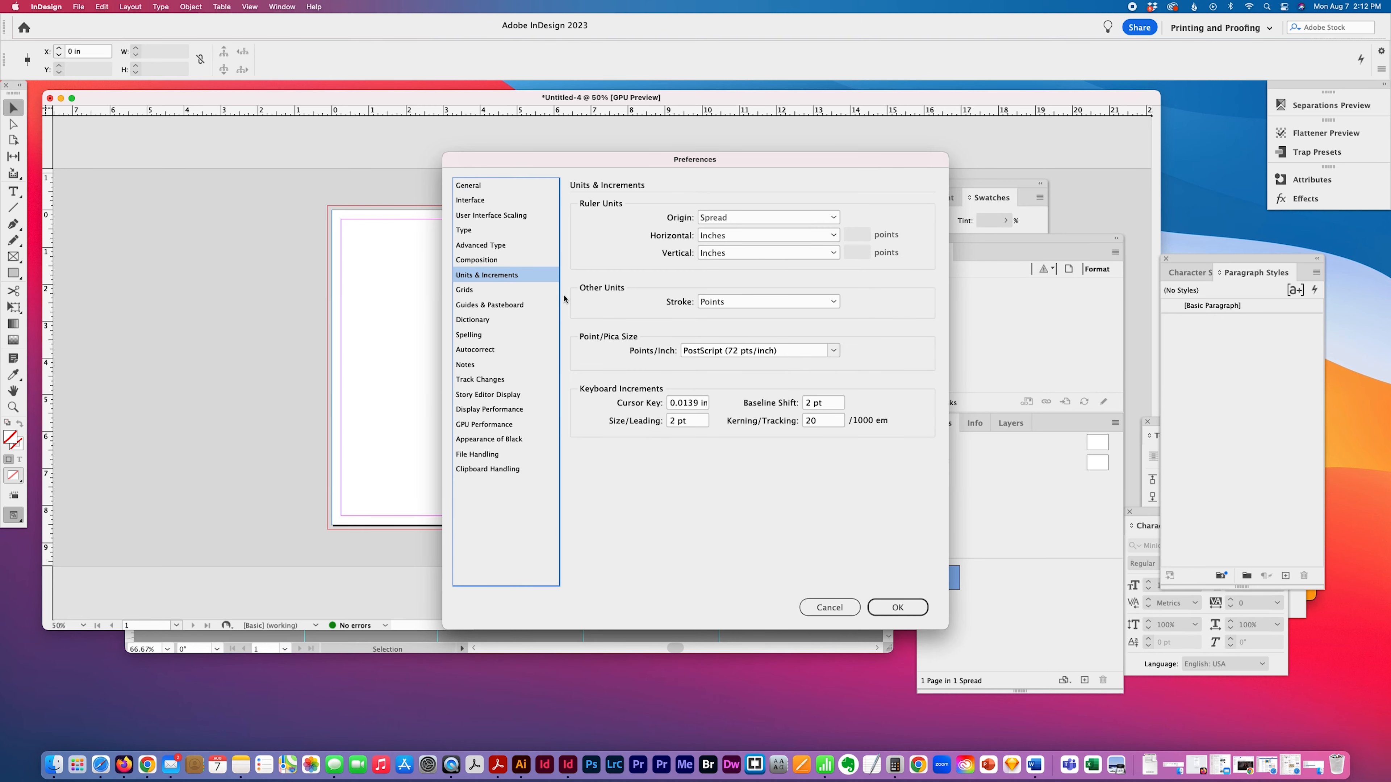
{"action": "double_click", "coordinate": [678, 406]}
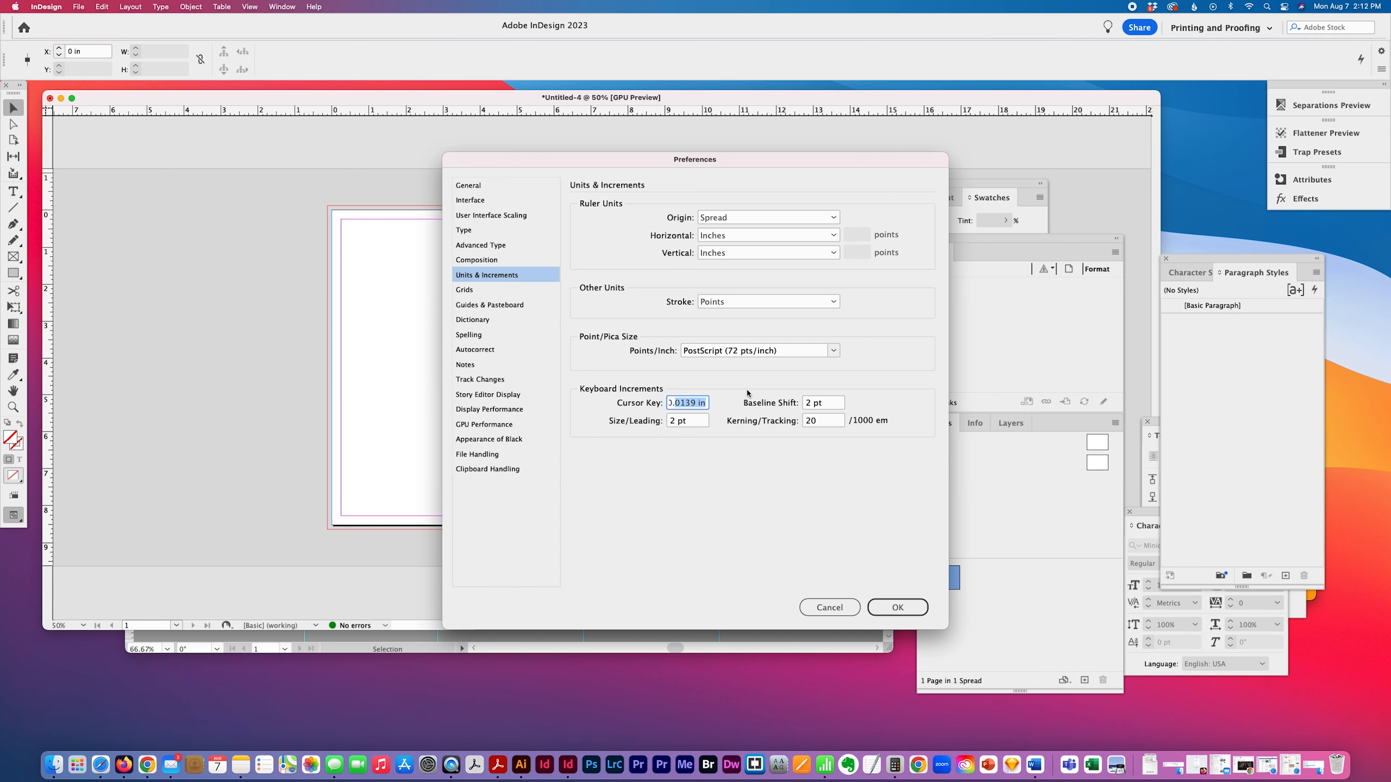
{"action": "type", "text": "0.3.69"}
{"action": "key", "text": "Tab"}
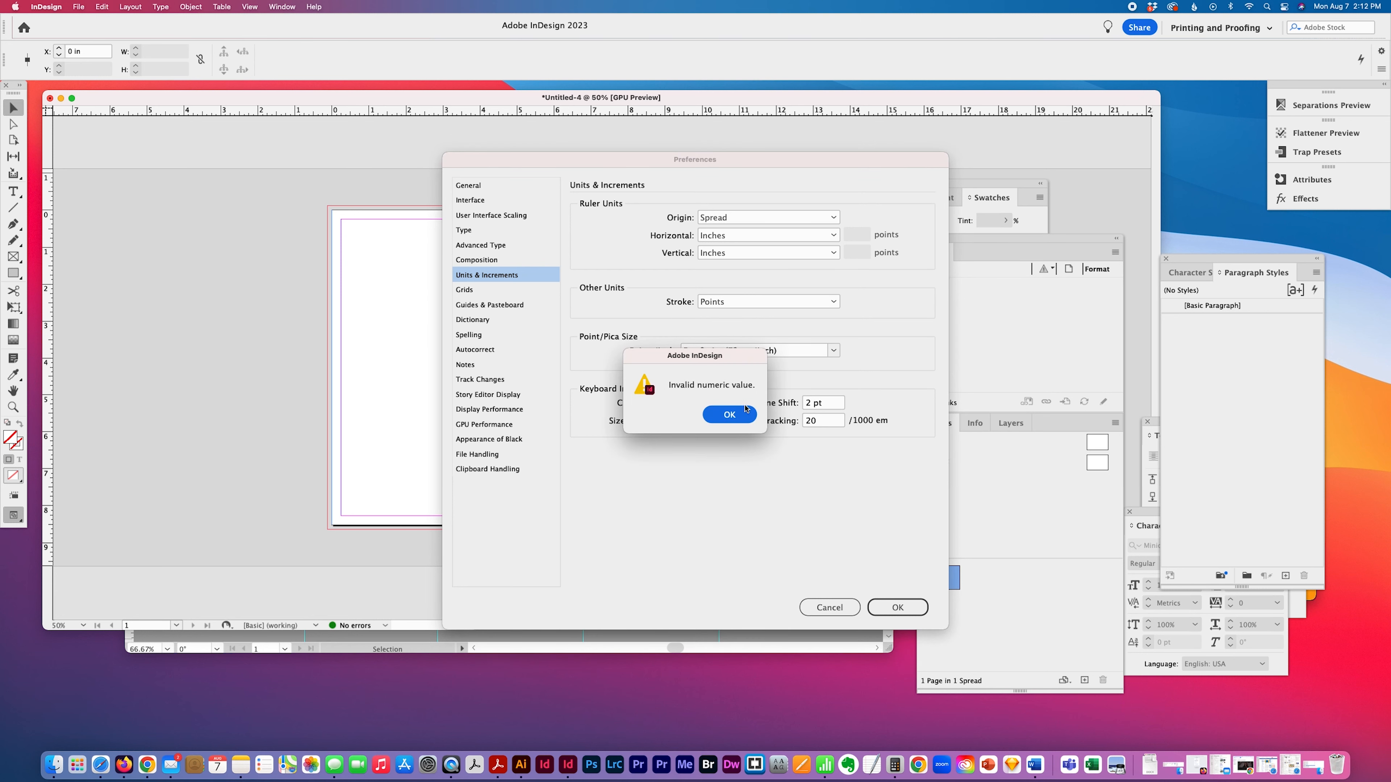
{"action": "left_click", "coordinate": [729, 415]}
{"action": "type", "text": "3.6"}
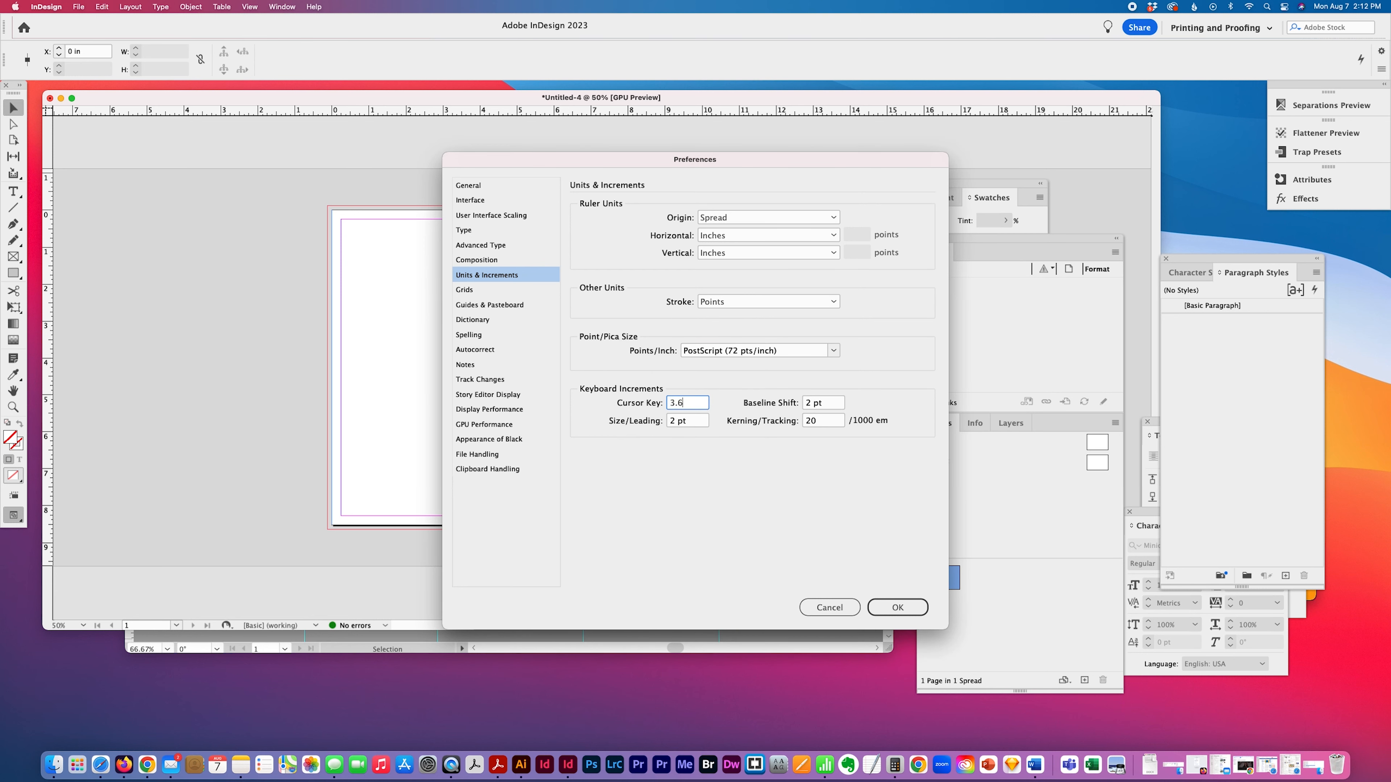
{"action": "type", "text": "9"}
{"action": "key", "text": "Return"}
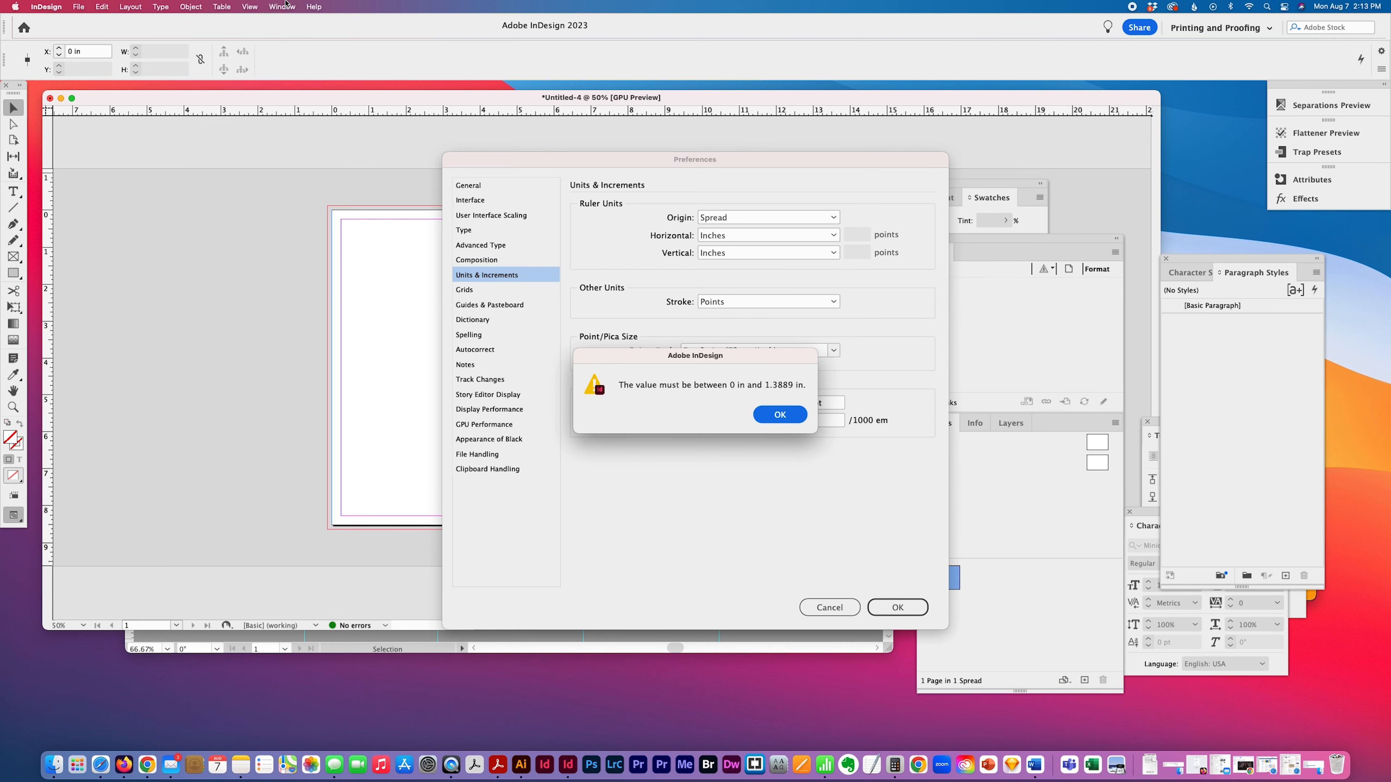
{"action": "left_click", "coordinate": [780, 414]}
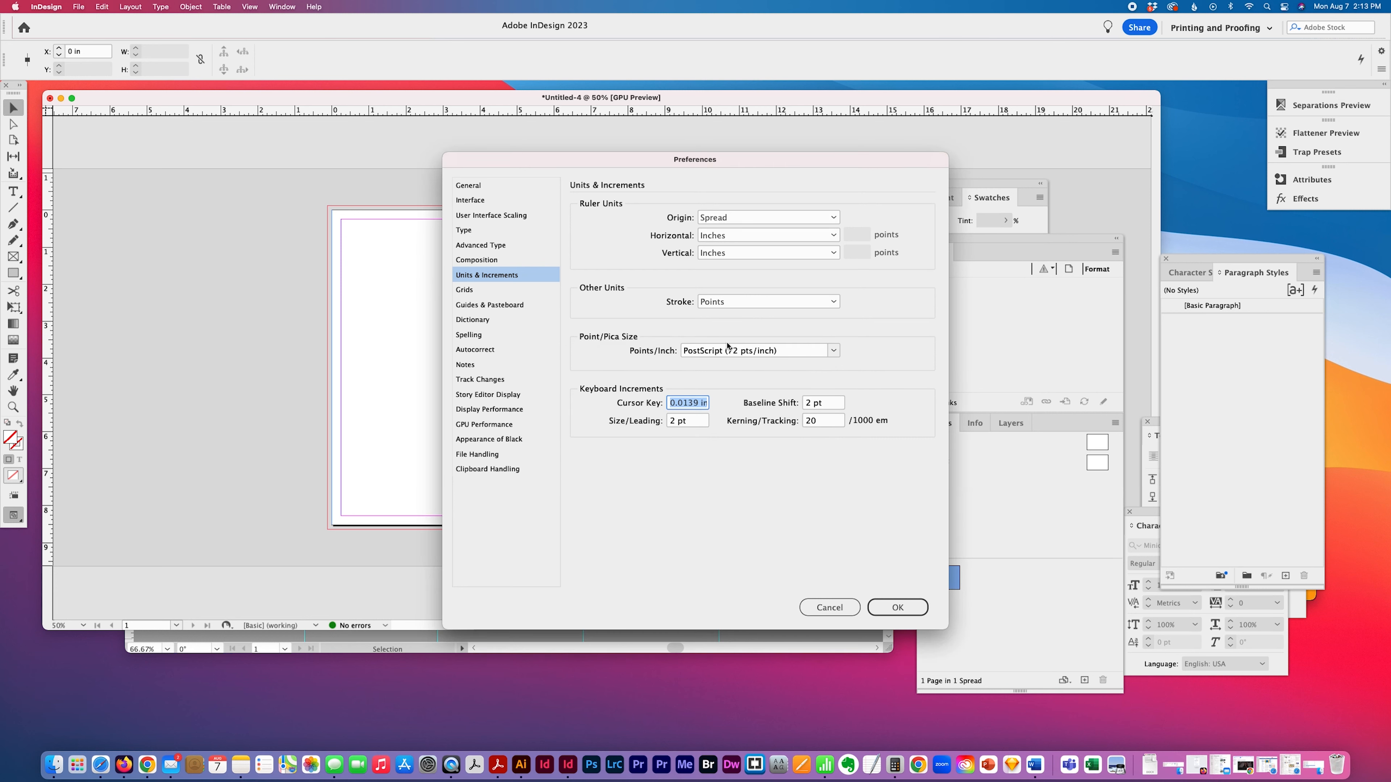
{"action": "type", "text": "1"}
{"action": "left_click", "coordinate": [903, 605]}
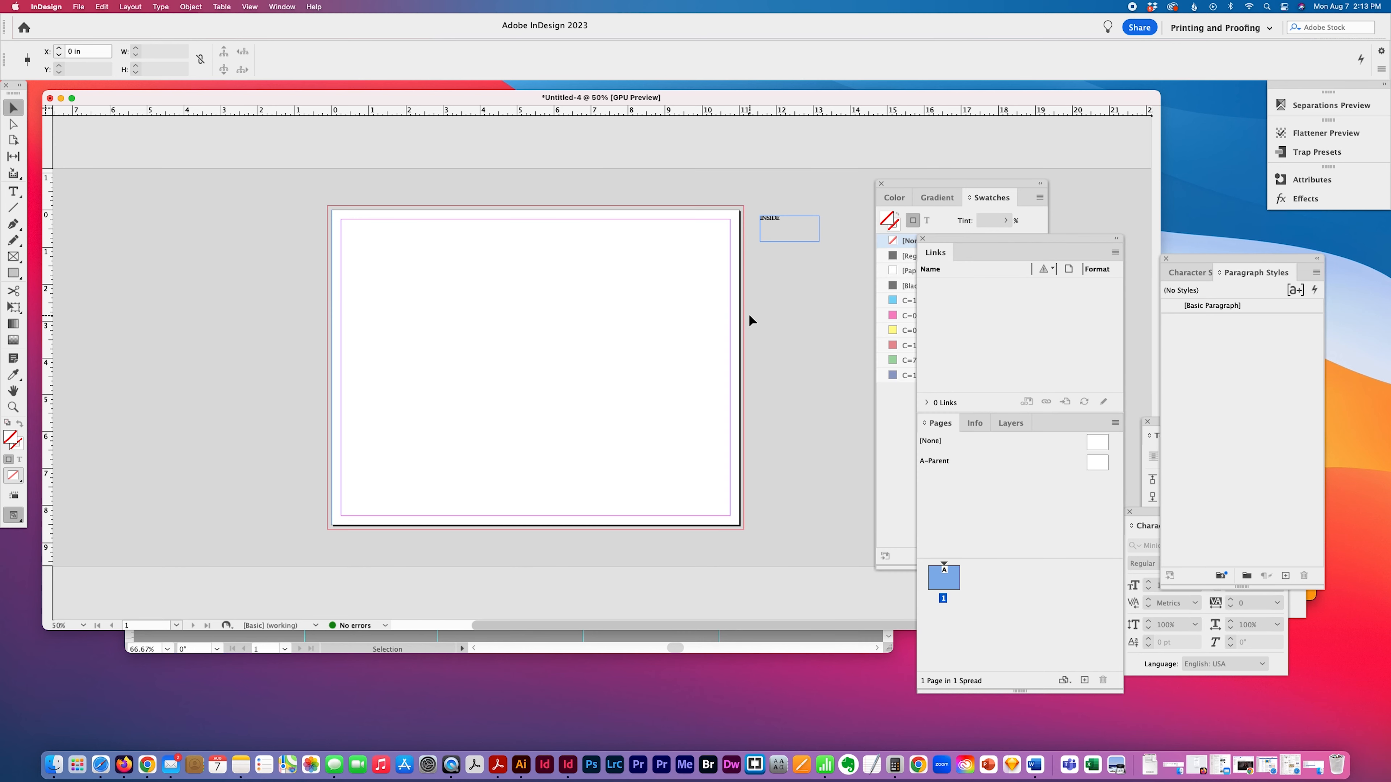
Step: Nudge the vertical guide right to X 3 in and place a duplicate of it at X 6 in
{"action": "key", "text": "Right"}
{"action": "key", "text": "Right"}
{"action": "key", "text": "Right"}
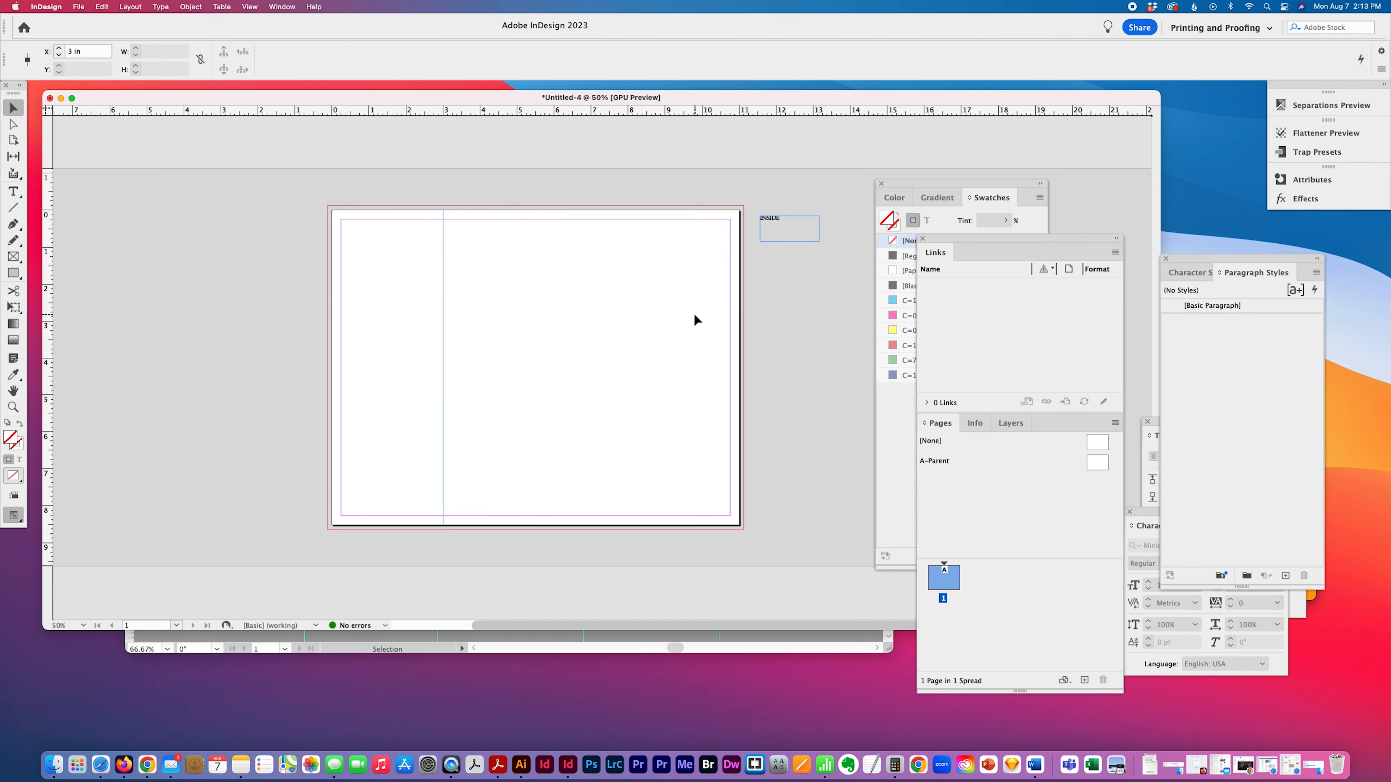
{"action": "key", "text": "alt+Right"}
{"action": "key", "text": "Right"}
{"action": "key", "text": "Right"}
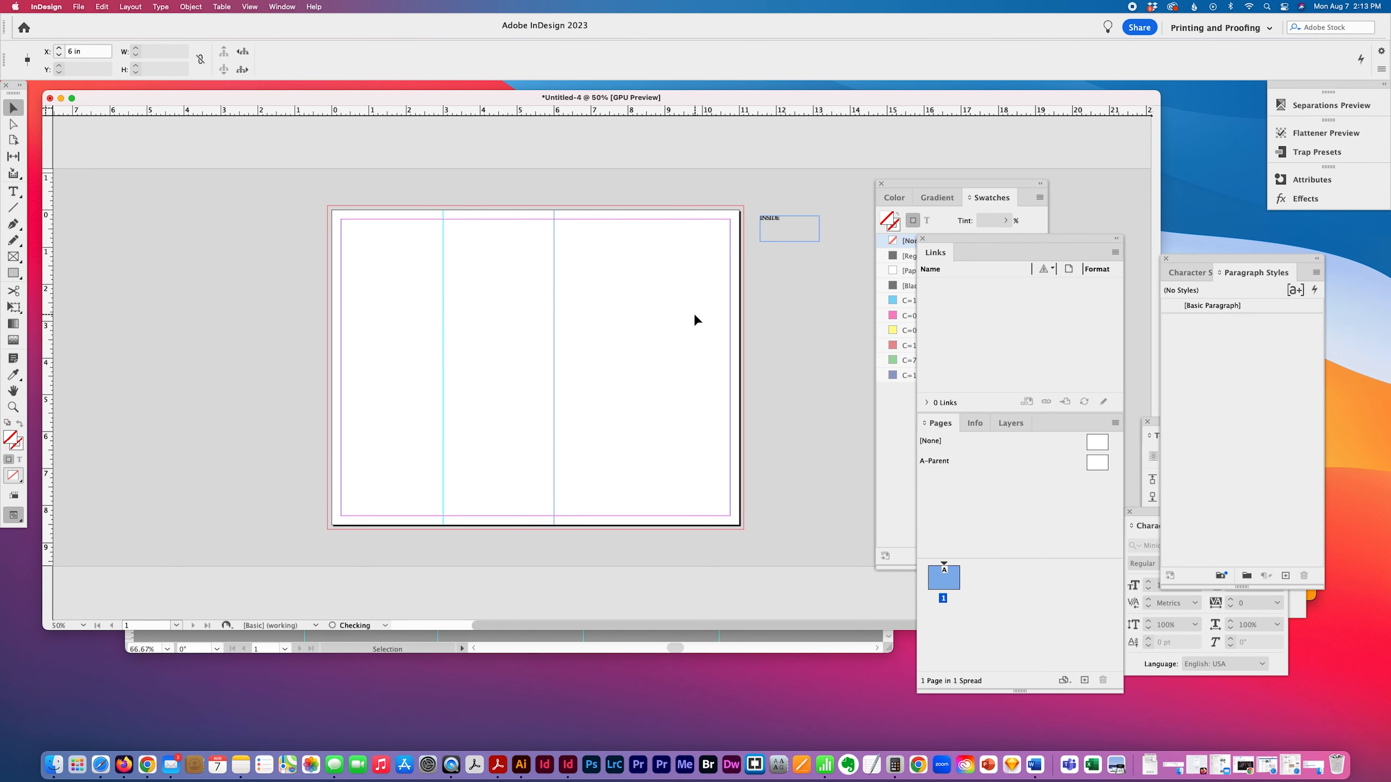
Step: Select both vertical guides and set the cursor key increment to 0.69 in in the Units & Increments preferences
{"action": "left_click_drag", "start_coordinate": [678, 310], "coordinate": [380, 379]}
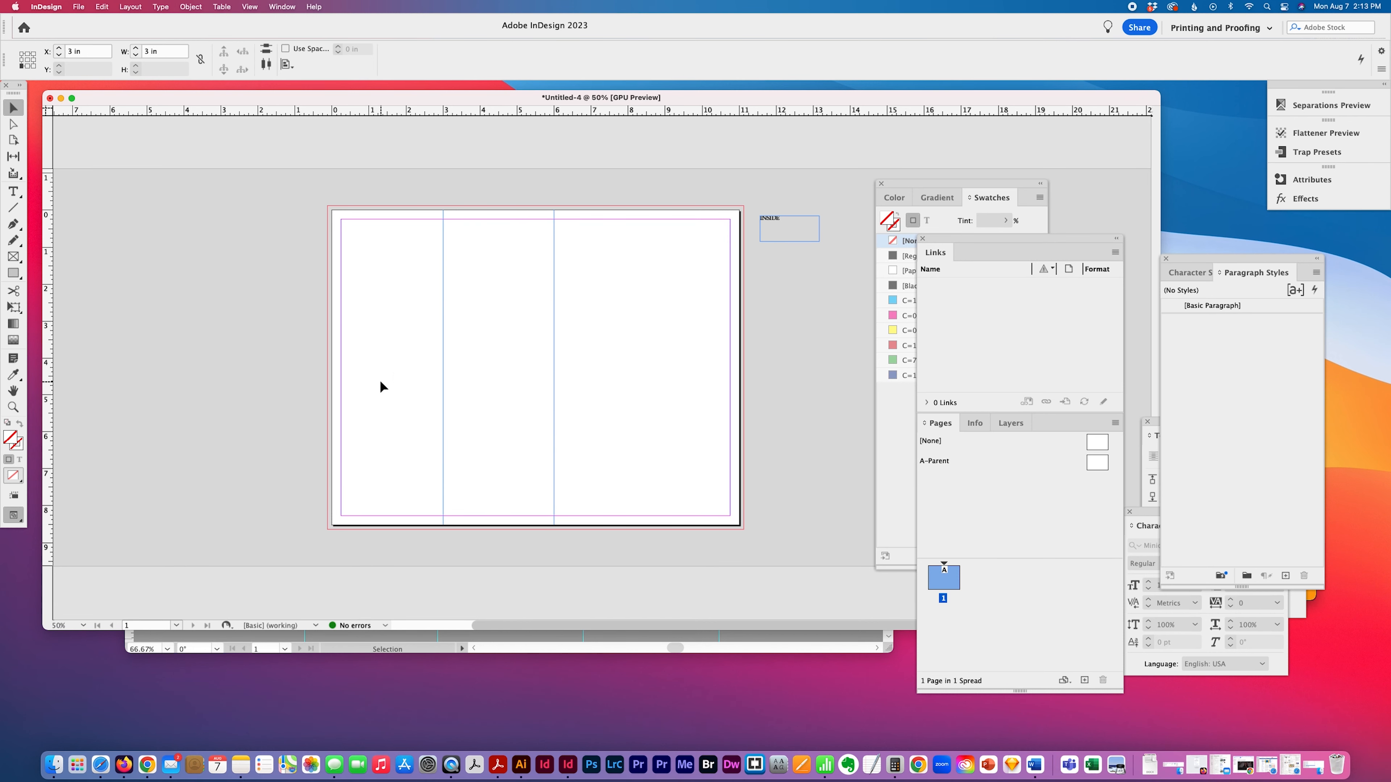
{"action": "key", "text": "super+k"}
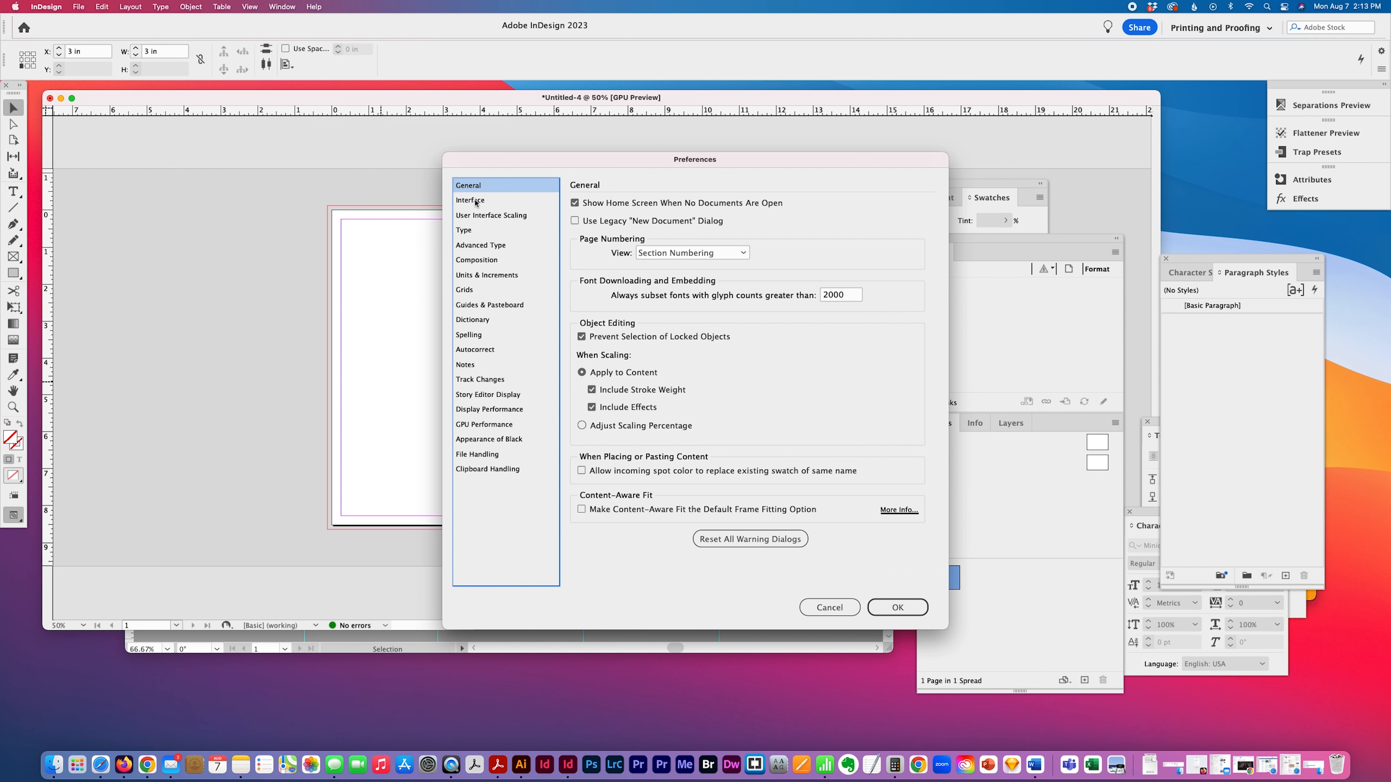
{"action": "left_click", "coordinate": [483, 274]}
{"action": "left_click", "coordinate": [659, 403]}
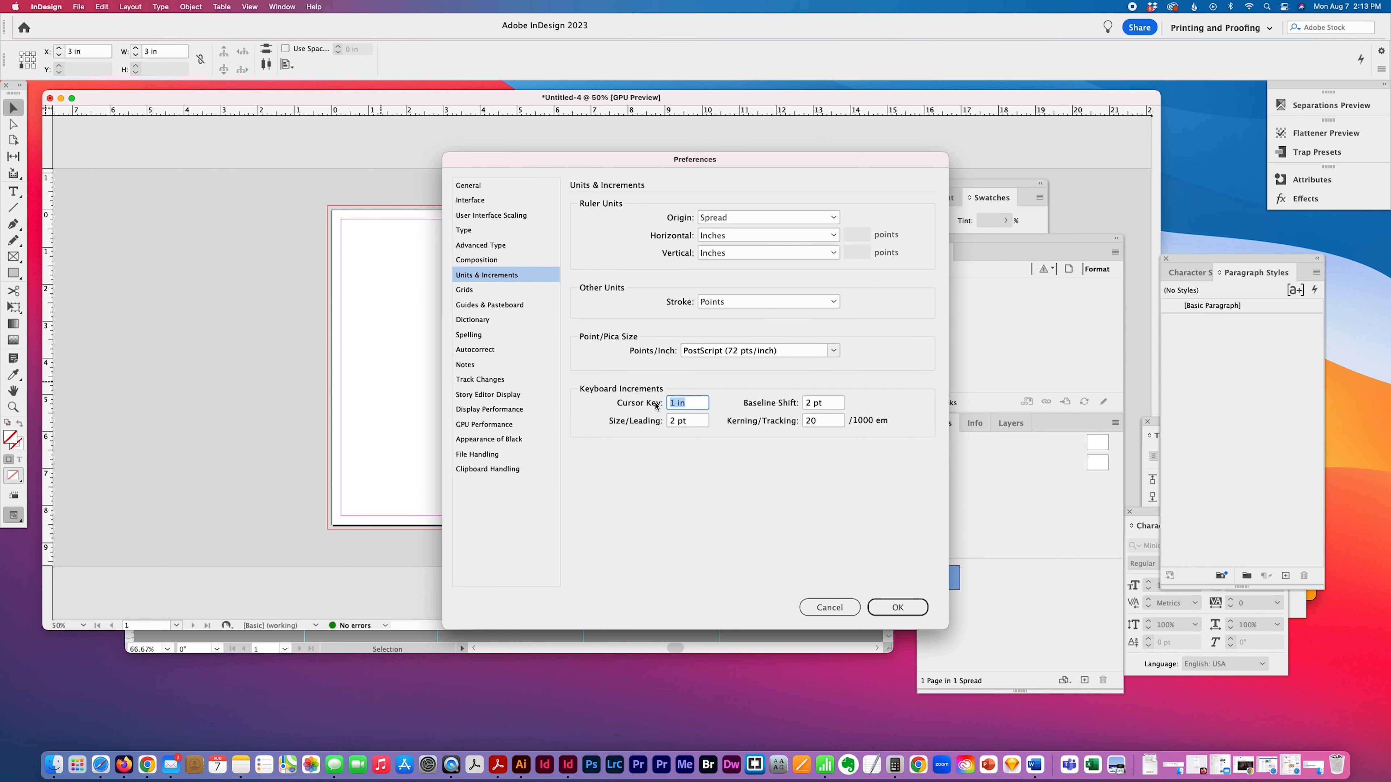
{"action": "type", "text": ".669"}
{"action": "key", "text": "BackSpace"}
{"action": "key", "text": "BackSpace"}
{"action": "key", "text": "Return"}
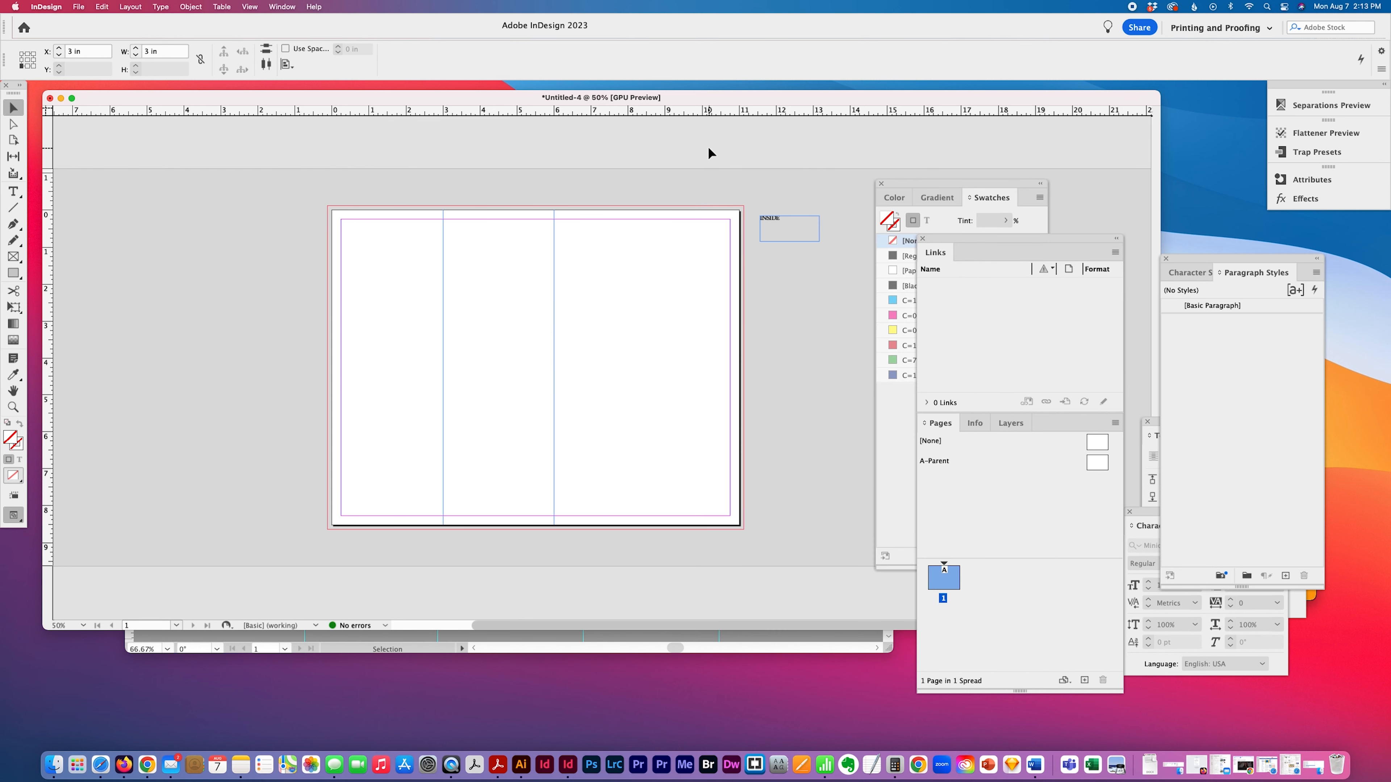
Step: Nudge both guides right by 0.69 in, and the second guide once more to X 7.38 in
{"action": "key", "text": "Right"}
{"action": "left_click_drag", "start_coordinate": [629, 253], "coordinate": [552, 276]}
{"action": "key", "text": "Right"}
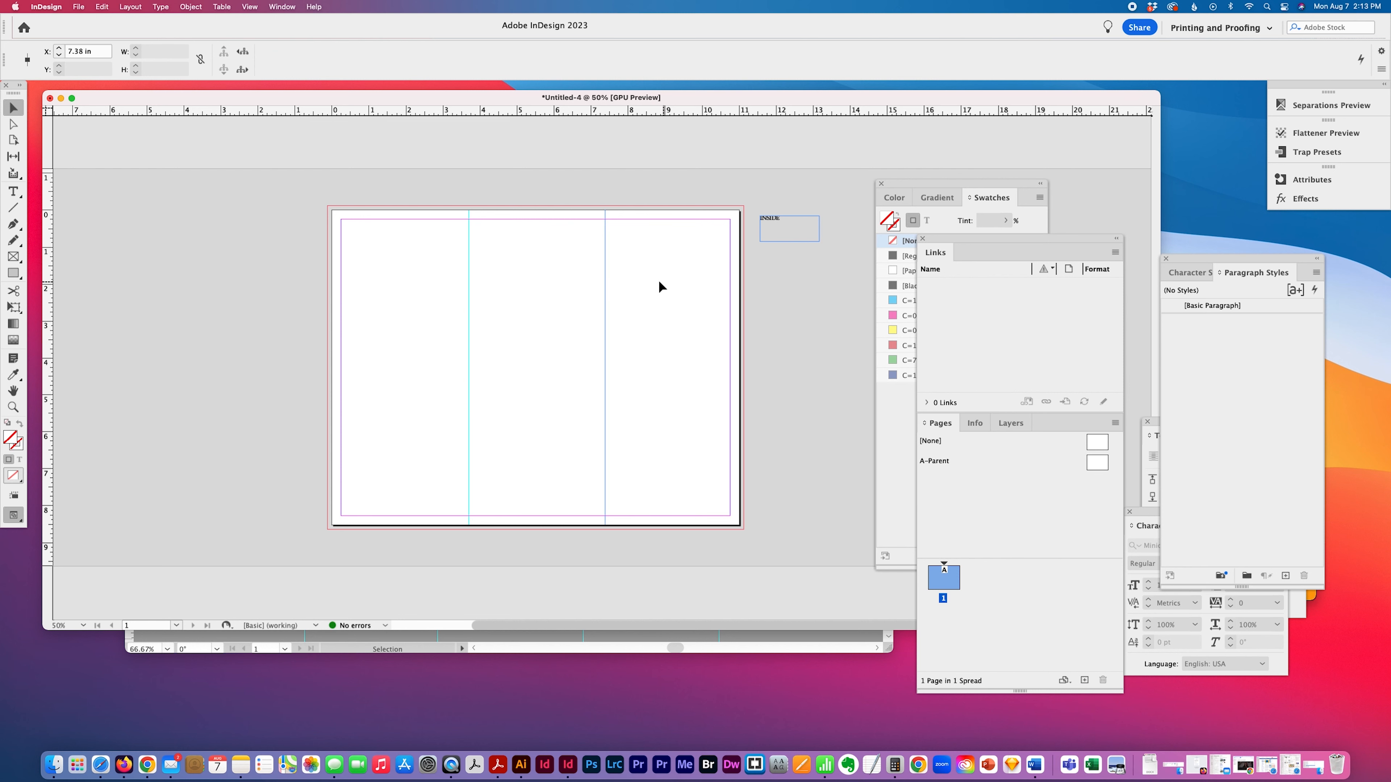
Step: Duplicate the second vertical guide 0.69 in further right at X 8.07 in
{"action": "key", "text": "alt+Right"}
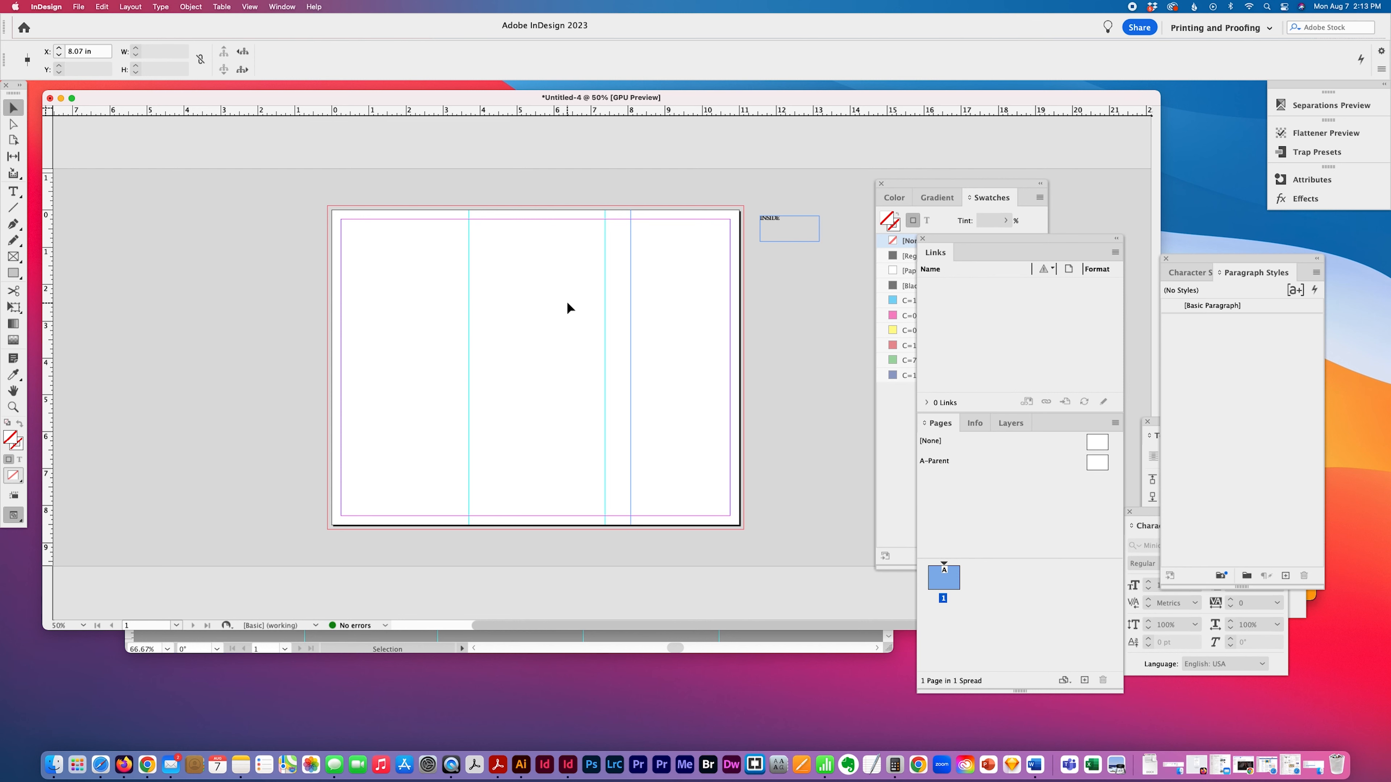
{"action": "key", "text": "super+z"}
{"action": "key", "text": "super+k"}
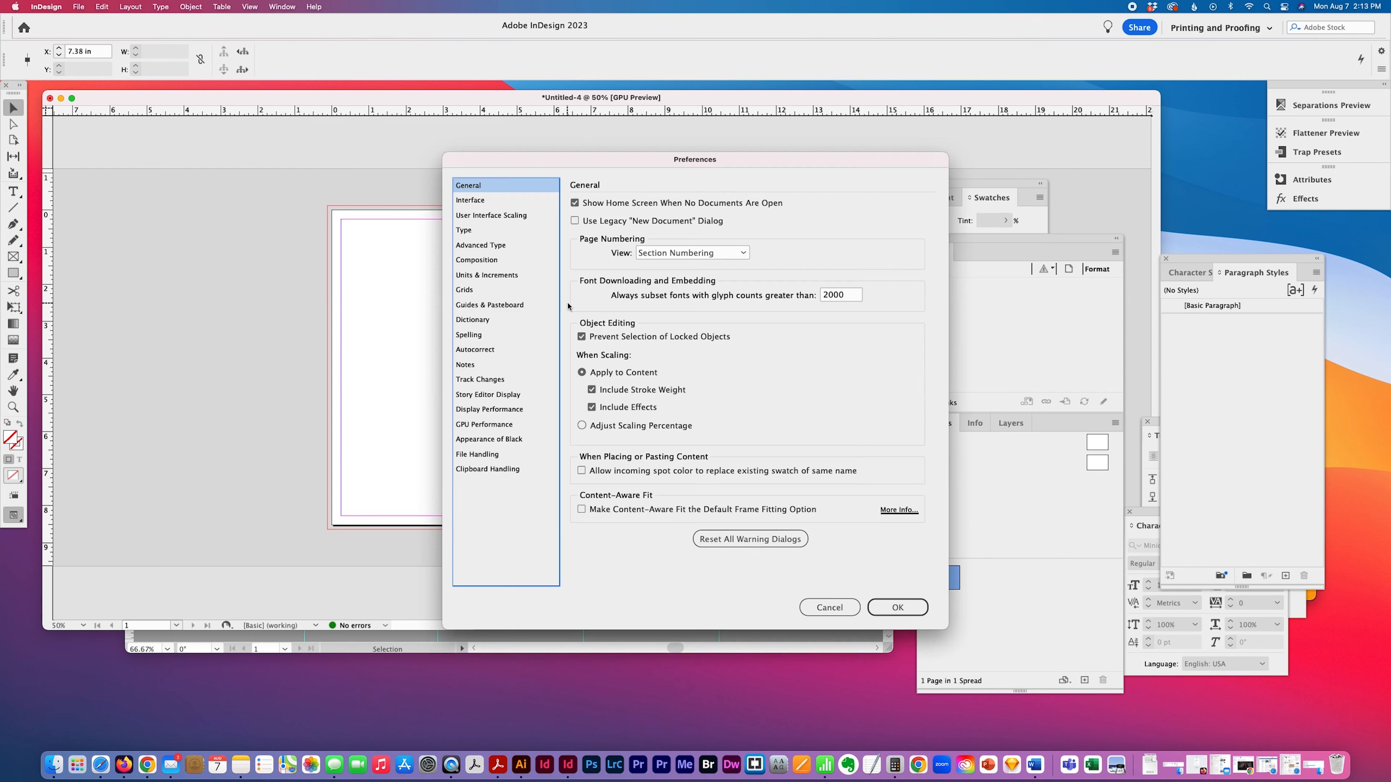
{"action": "left_click", "coordinate": [823, 605]}
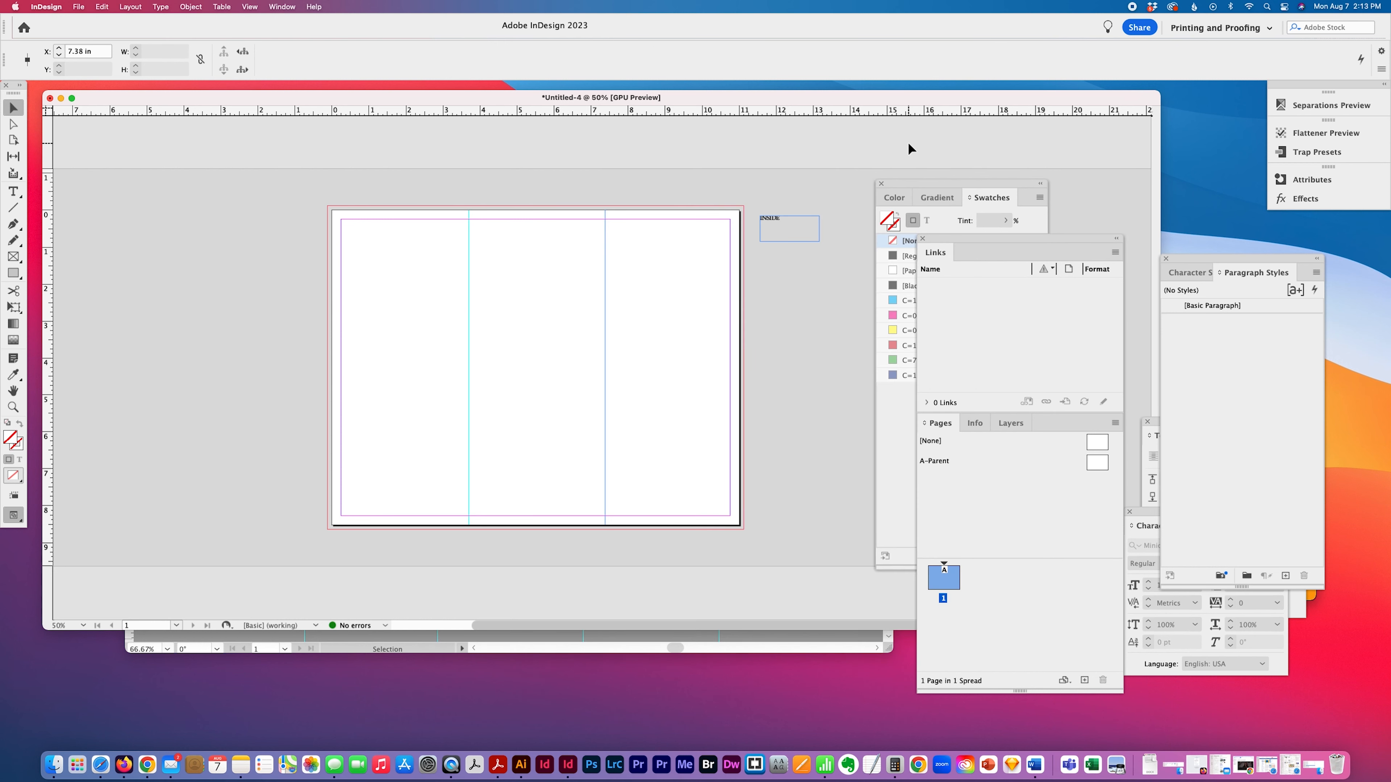
{"action": "key", "text": "super+shift+z"}
Step: Set the cursor key increment to 1 in under Units & Increments and nudge the duplicated guide right by 3 in
{"action": "key", "text": "super+k"}
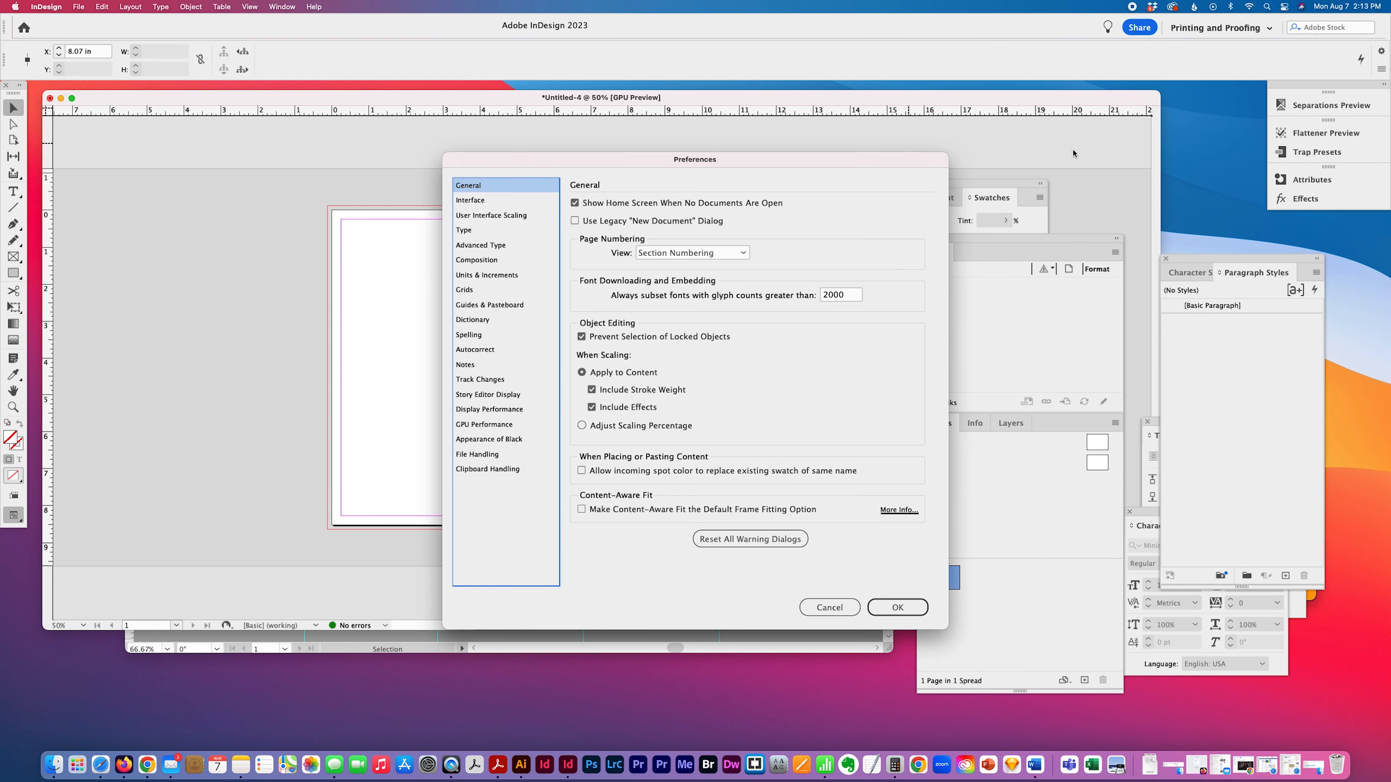
{"action": "left_click", "coordinate": [492, 279]}
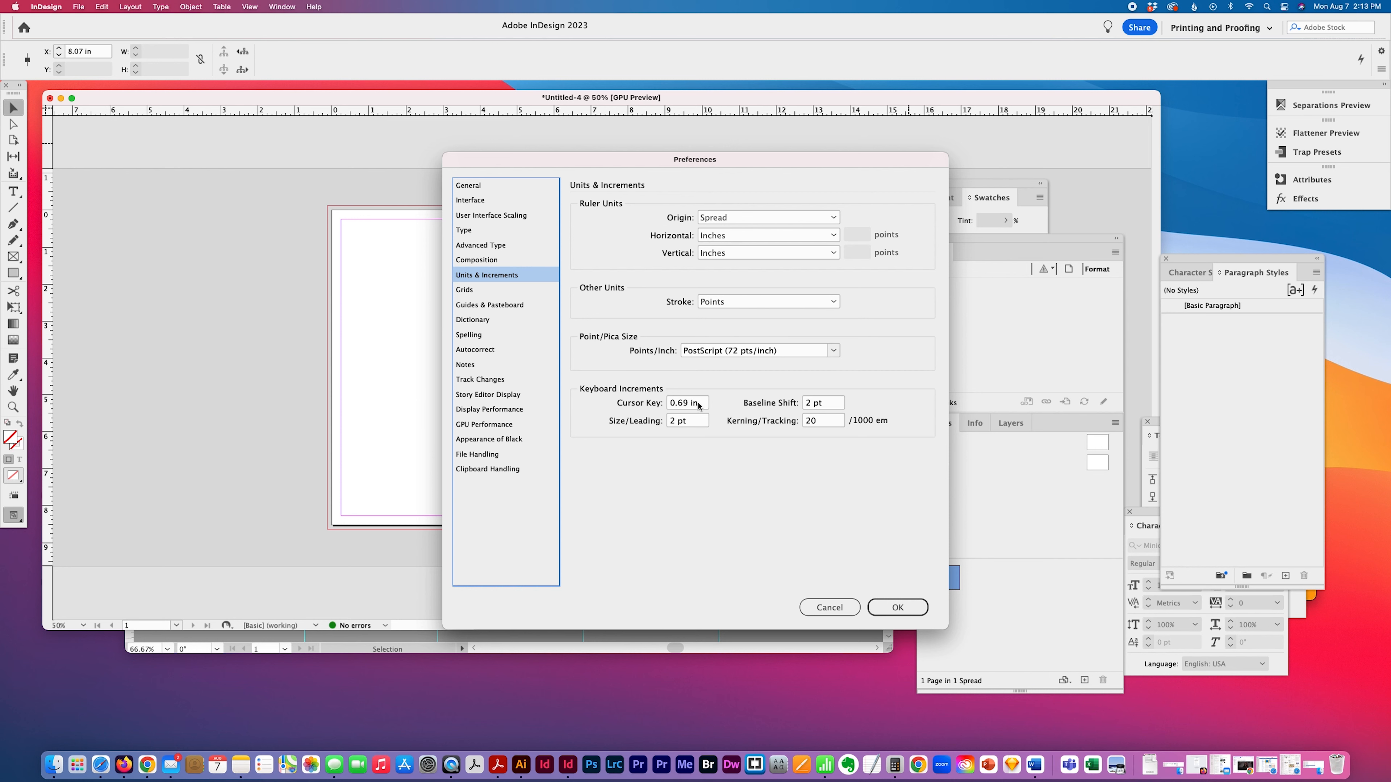
{"action": "left_click_drag", "start_coordinate": [698, 405], "coordinate": [651, 395]}
{"action": "type", "text": "1"}
{"action": "key", "text": "Return"}
{"action": "key", "text": "Right"}
{"action": "key", "text": "Right"}
{"action": "key", "text": "Right"}
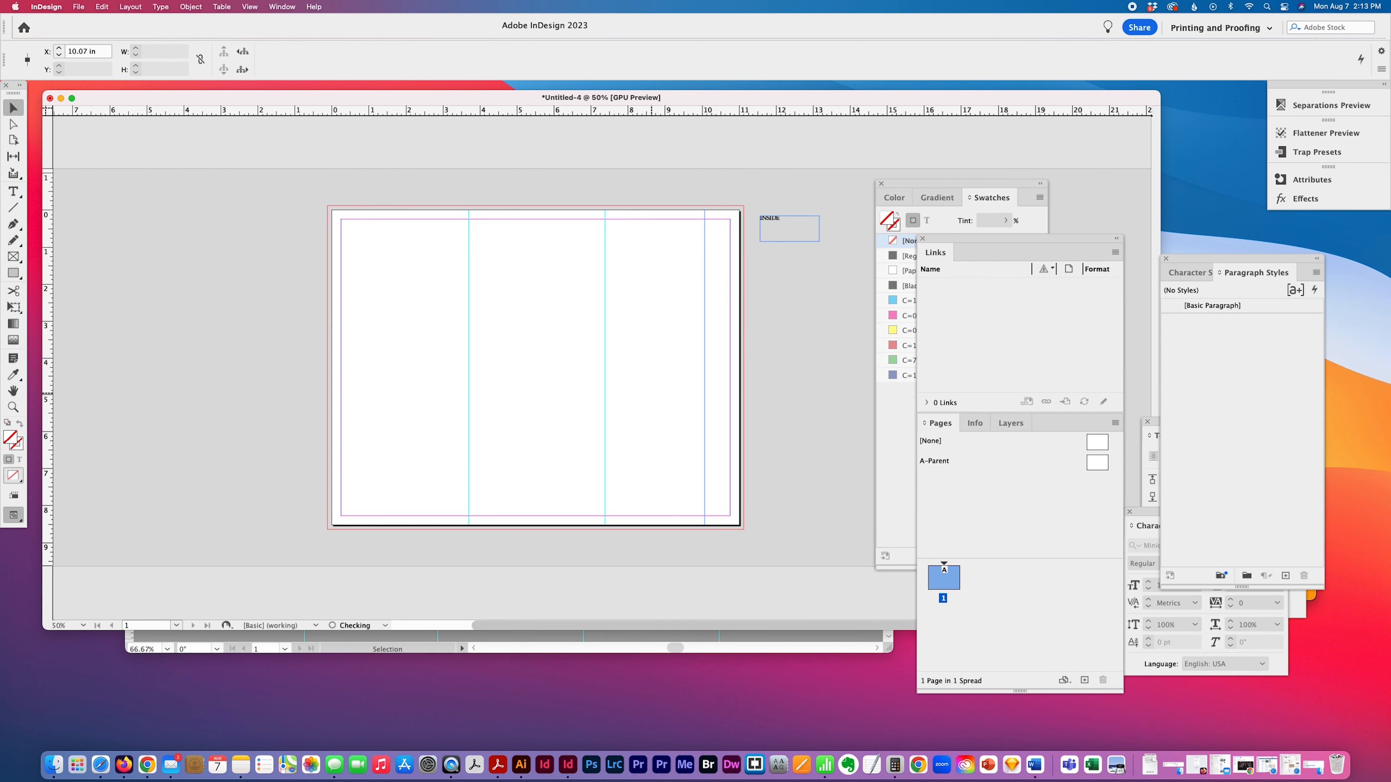
{"action": "left_click", "coordinate": [742, 359]}
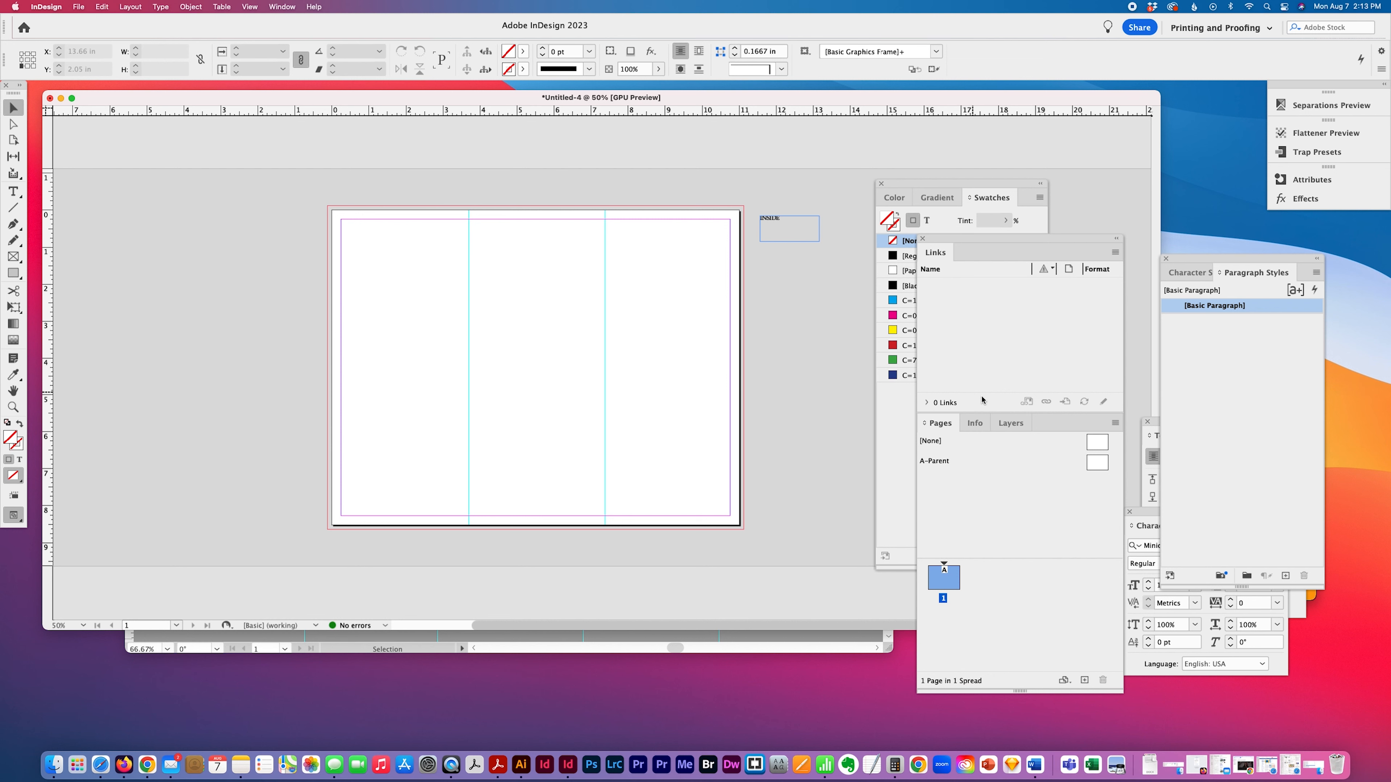
Step: Add a second page based on A-Parent and create a text frame reading OUTSIDE on the pasteboard beside it
{"action": "left_click_drag", "start_coordinate": [1094, 465], "coordinate": [948, 636]}
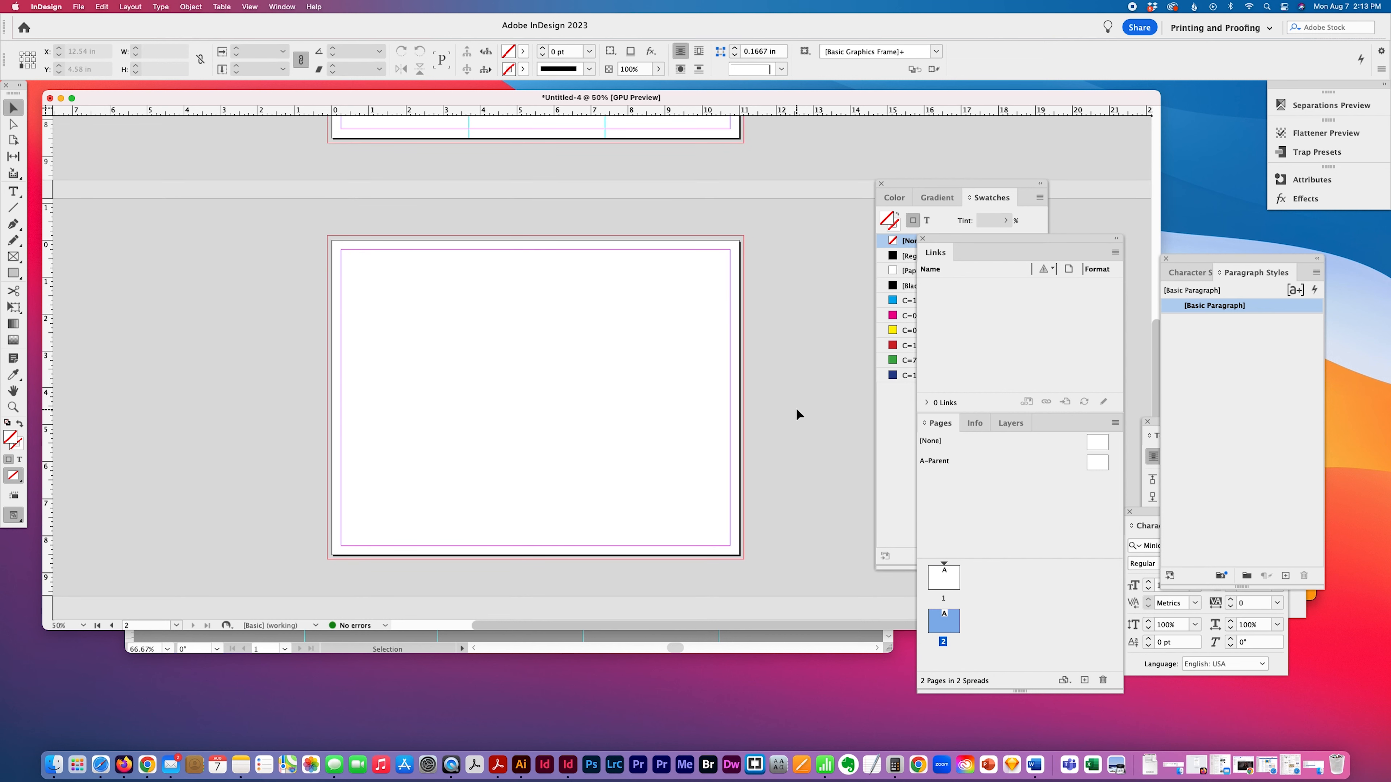
{"action": "left_click", "coordinate": [13, 191]}
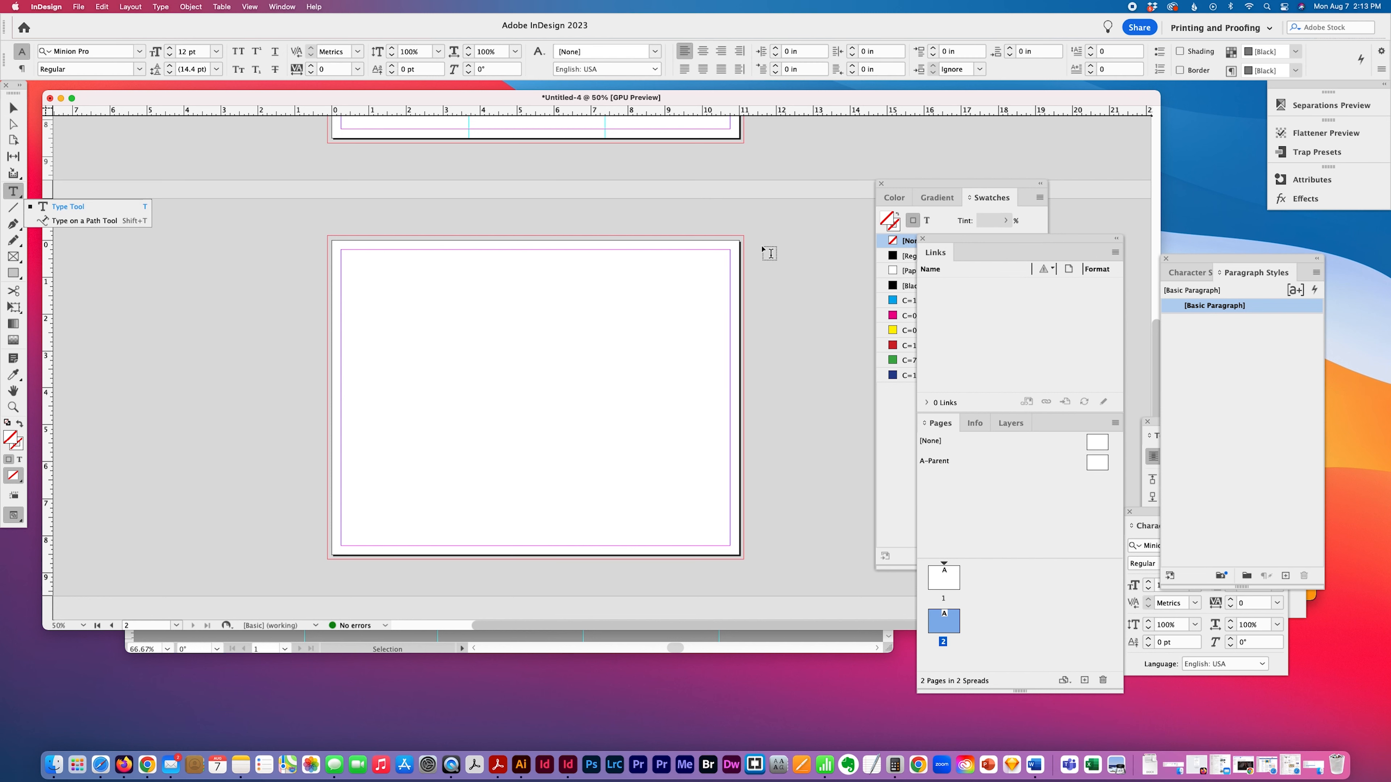
{"action": "left_click_drag", "start_coordinate": [758, 243], "coordinate": [828, 280]}
{"action": "type", "text": "OUTSIDE"}
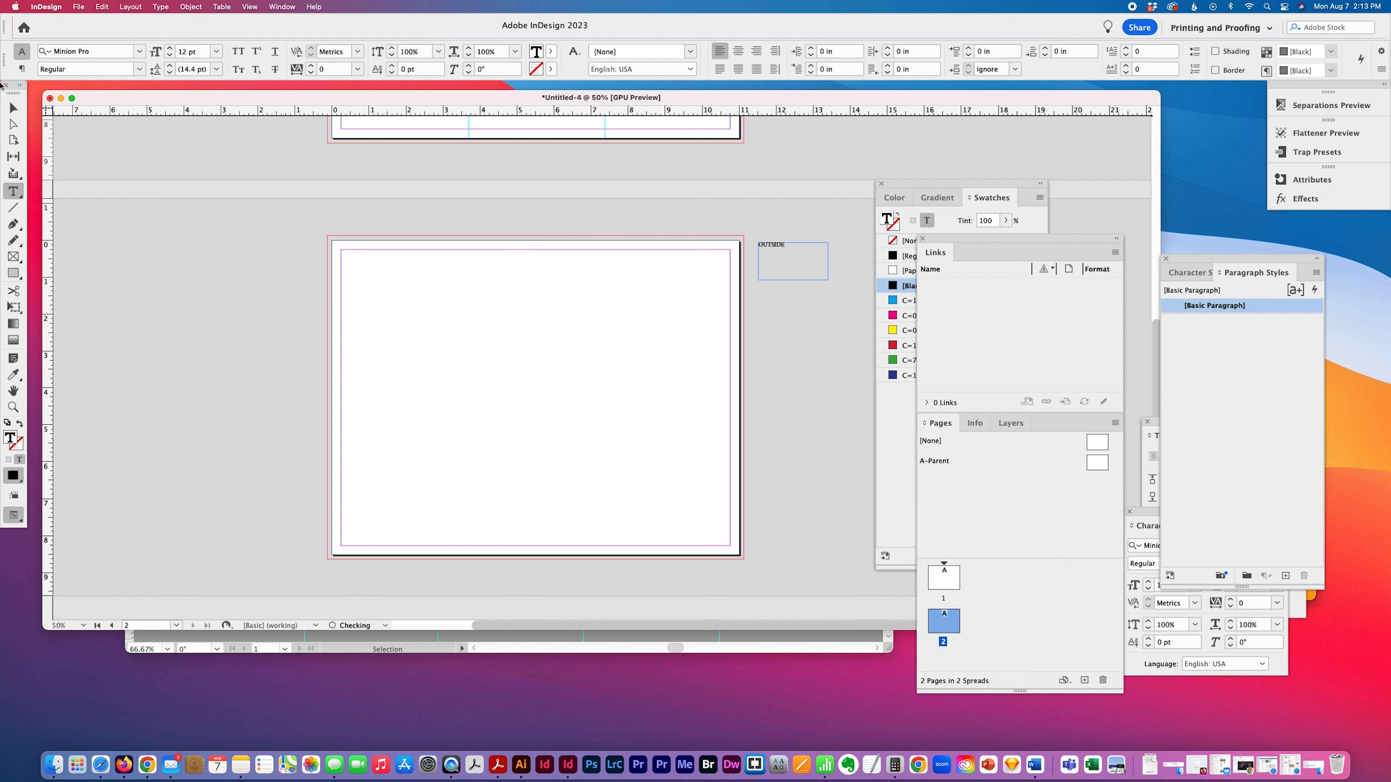
{"action": "left_click", "coordinate": [13, 107]}
{"action": "left_click", "coordinate": [767, 363]}
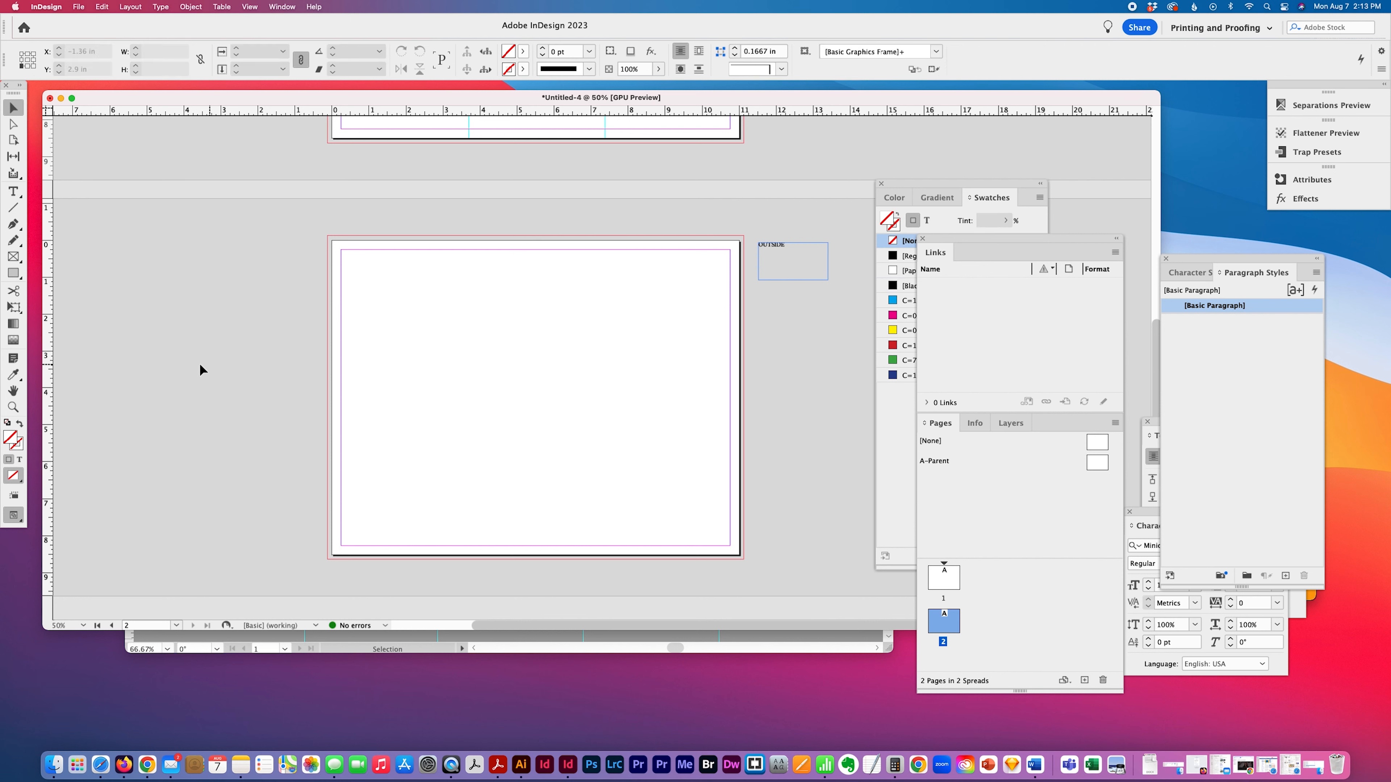
Step: Place a vertical guide on page 2 at X 11 in and nudge it left to X 8 in
{"action": "left_click_drag", "start_coordinate": [50, 334], "coordinate": [737, 346]}
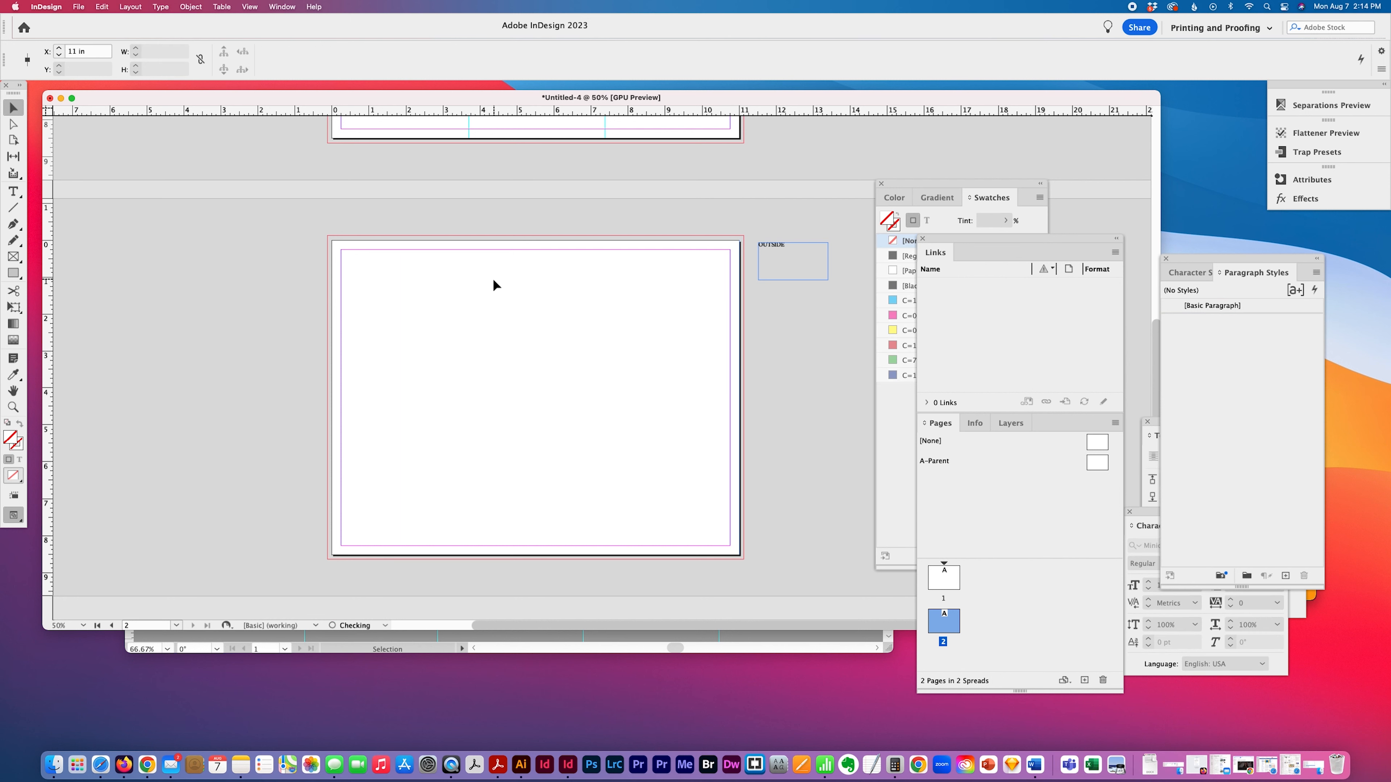
{"action": "key", "text": "Left"}
{"action": "key", "text": "Left"}
{"action": "key", "text": "Left"}
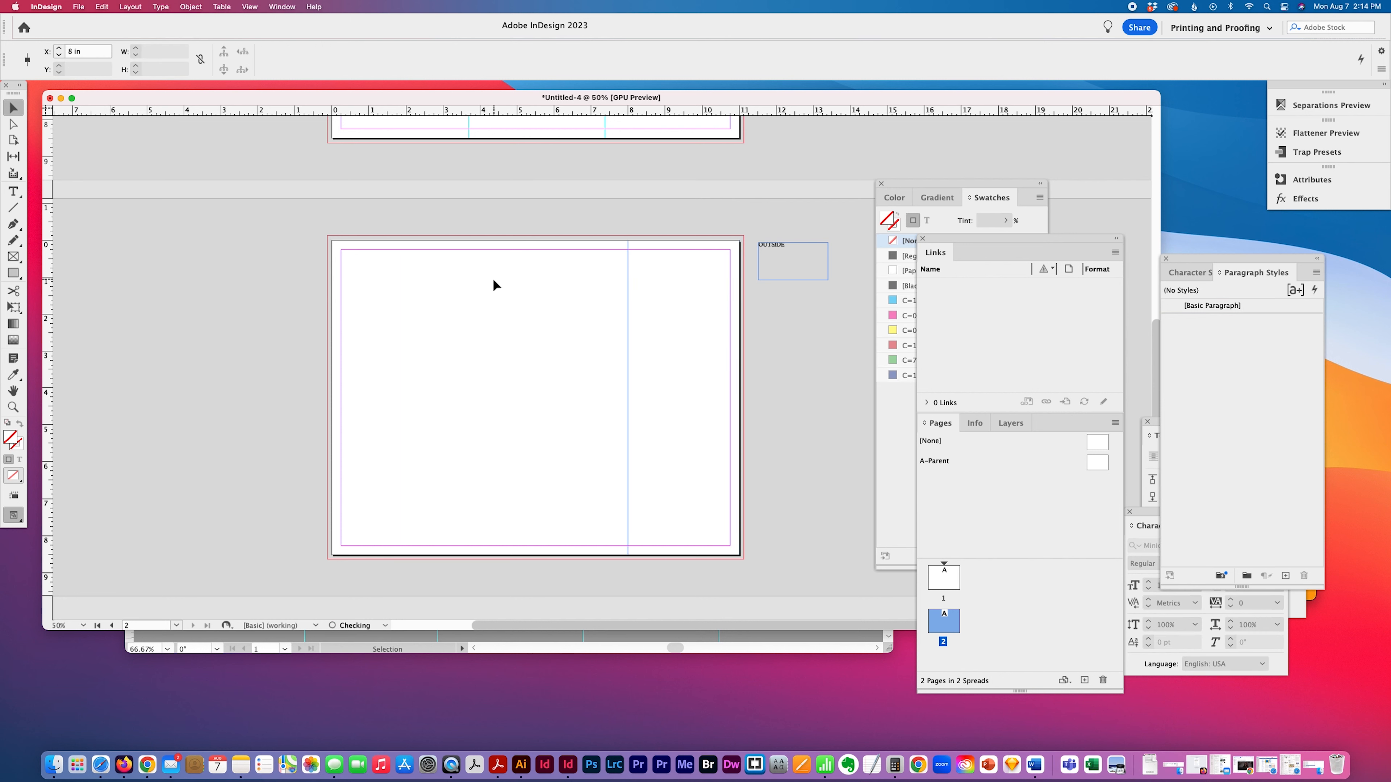
Step: Place duplicates of the page 2 guide at X 5 in and X 2 in
{"action": "key", "text": "Left"}
{"action": "key", "text": "Left"}
{"action": "key", "text": "Left"}
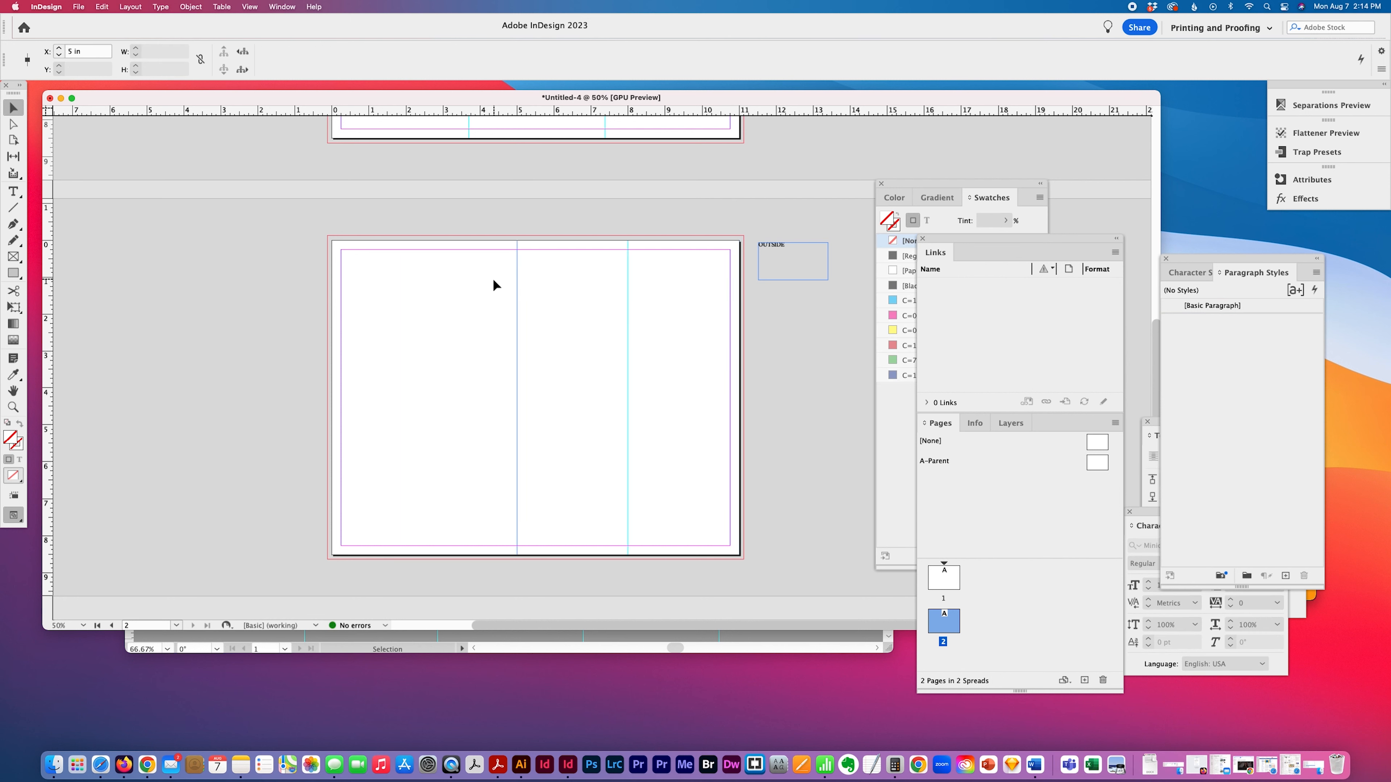
{"action": "key", "text": "super+k"}
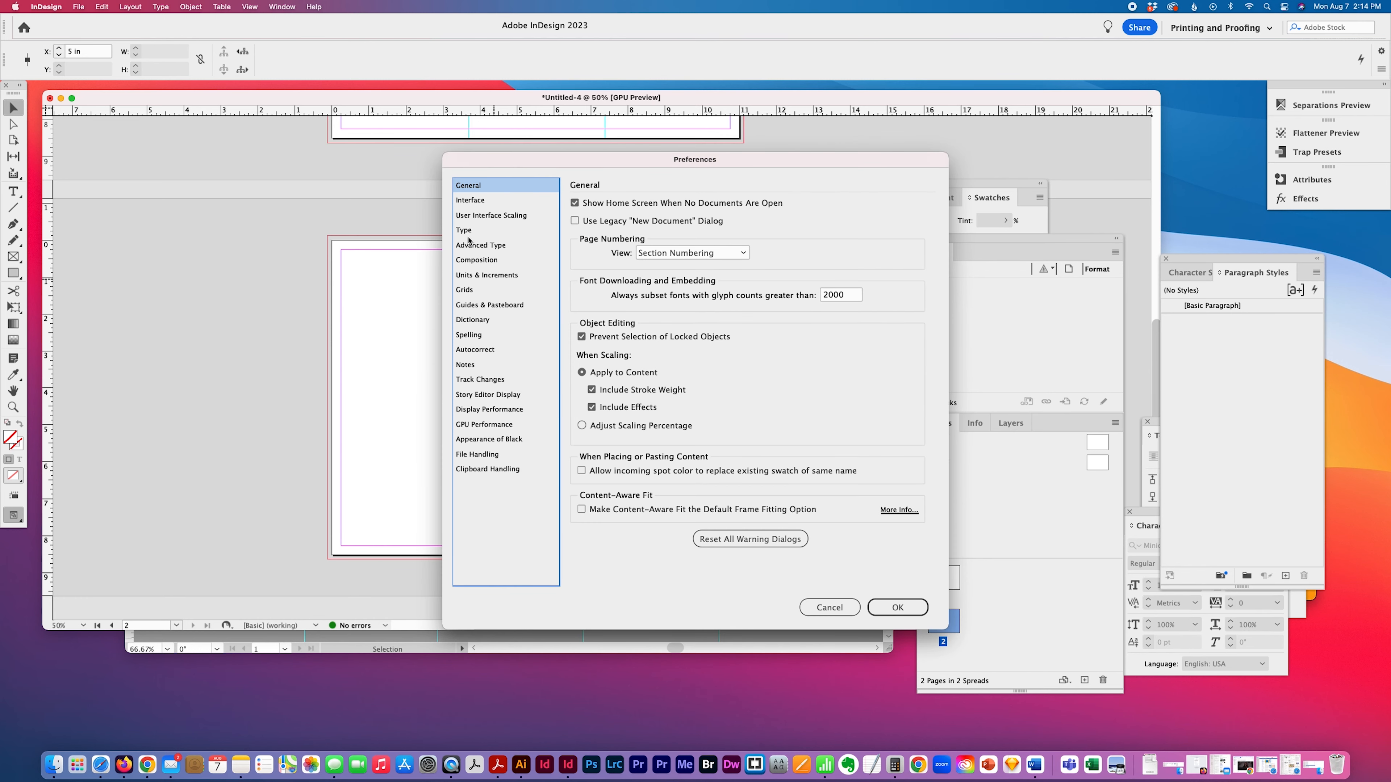
{"action": "key", "text": "Escape"}
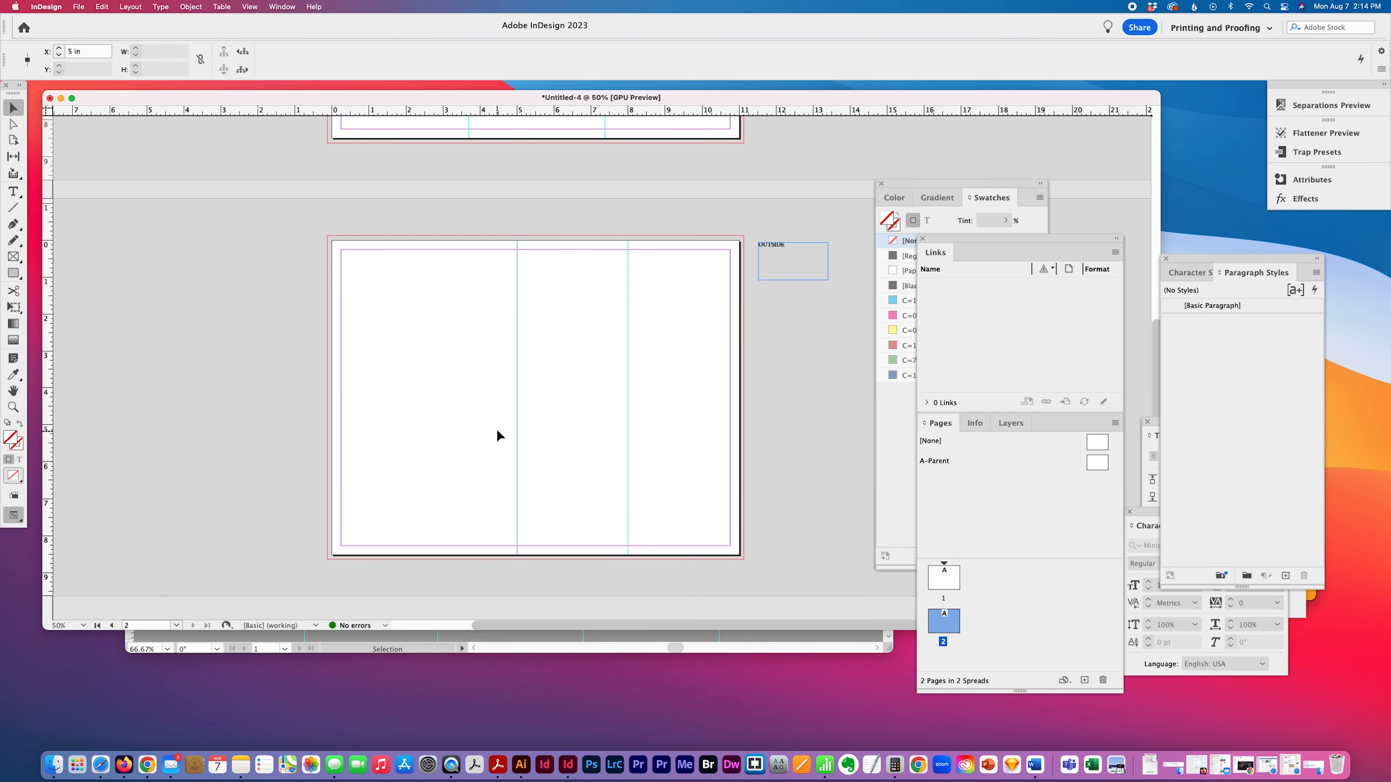
{"action": "key", "text": "alt+Left"}
{"action": "key", "text": "Left"}
{"action": "key", "text": "Left"}
Step: Select all three page 2 guides, set the cursor key increment to 0.69 in, and nudge them left once
{"action": "left_click_drag", "start_coordinate": [385, 333], "coordinate": [702, 404]}
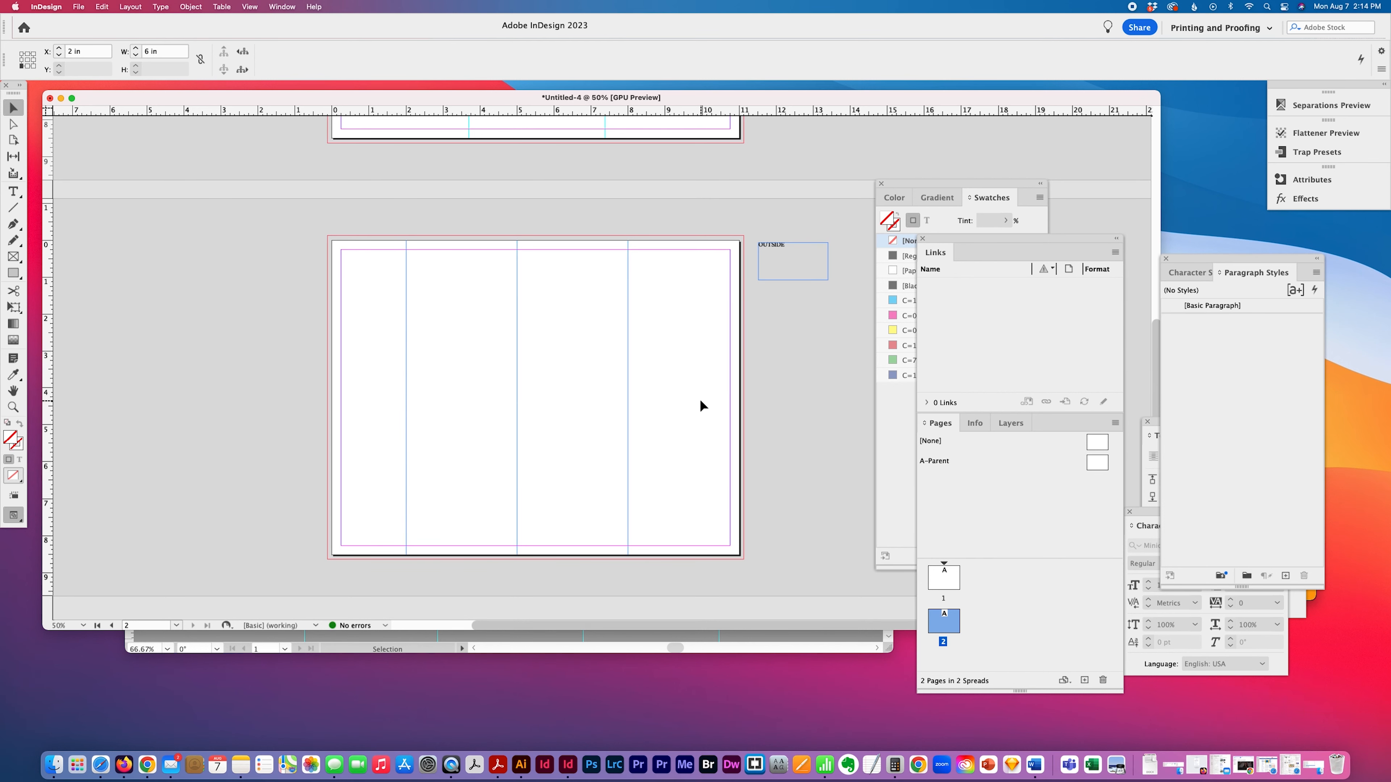
{"action": "key", "text": "super+k"}
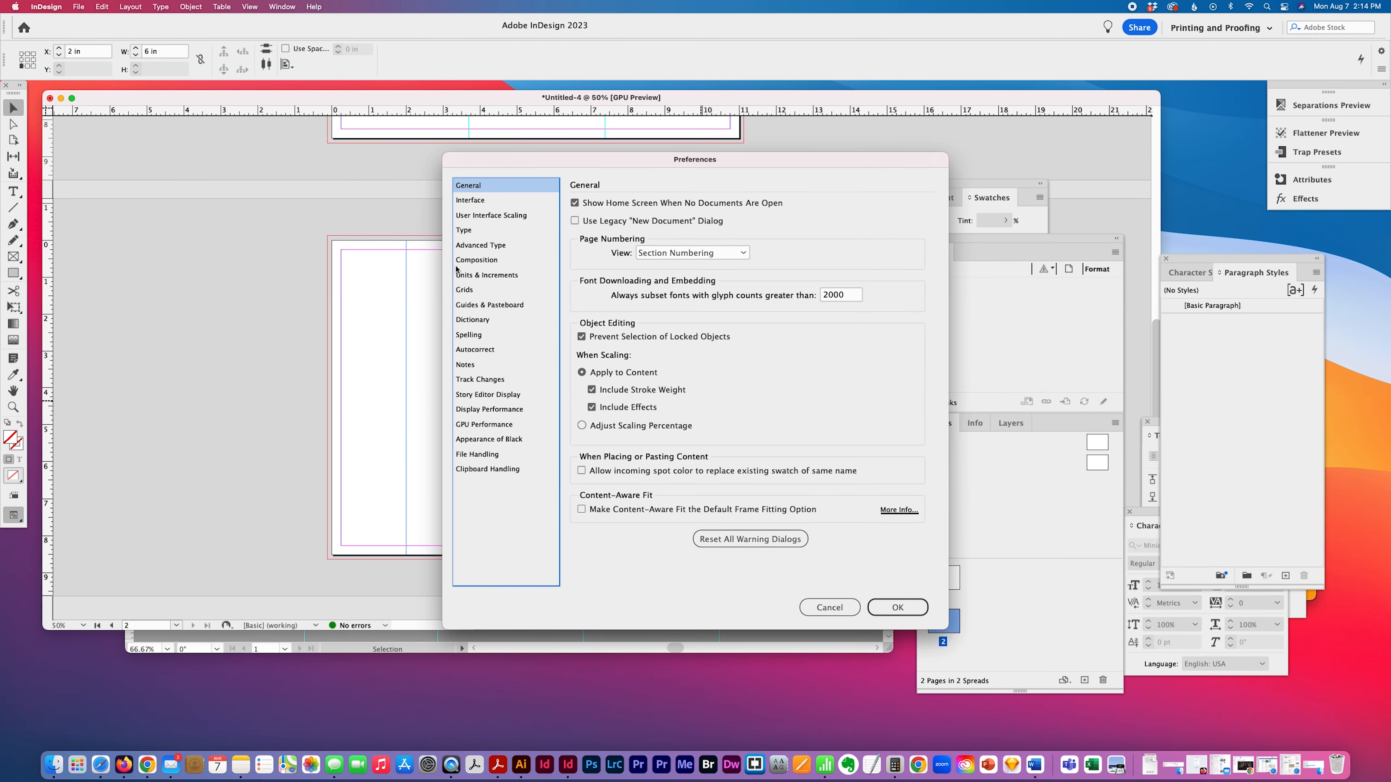
{"action": "left_click", "coordinate": [476, 276]}
{"action": "triple_click", "coordinate": [706, 404]}
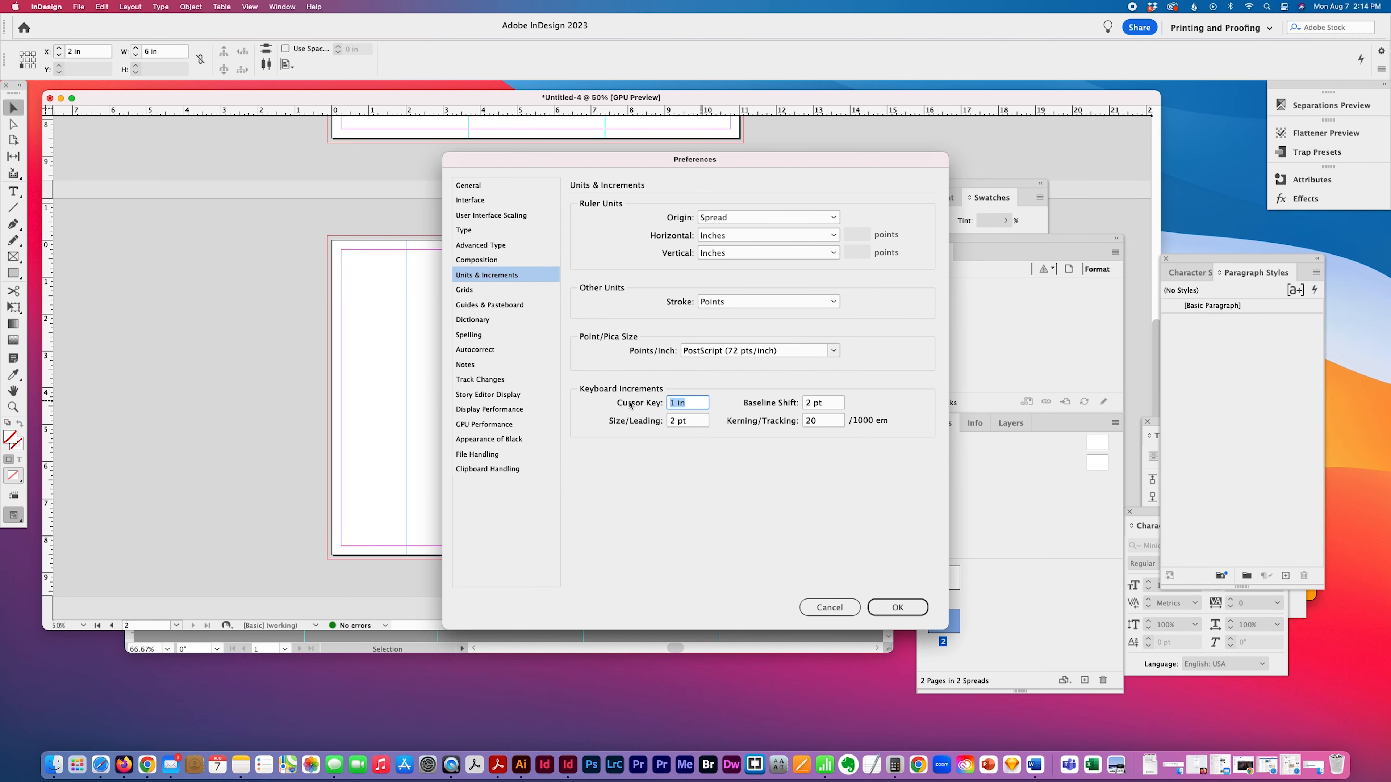
{"action": "type", "text": ".69"}
{"action": "left_click", "coordinate": [897, 607]}
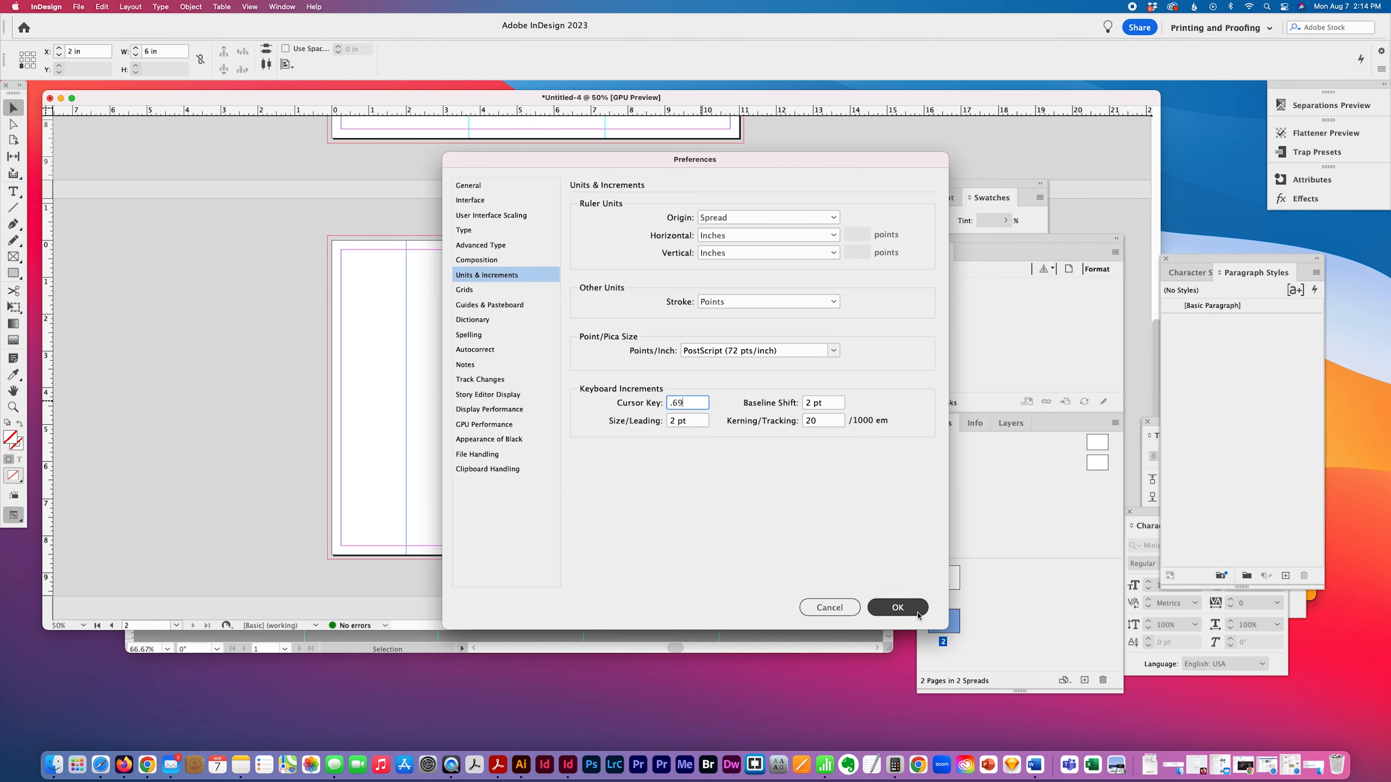
{"action": "key", "text": "Left"}
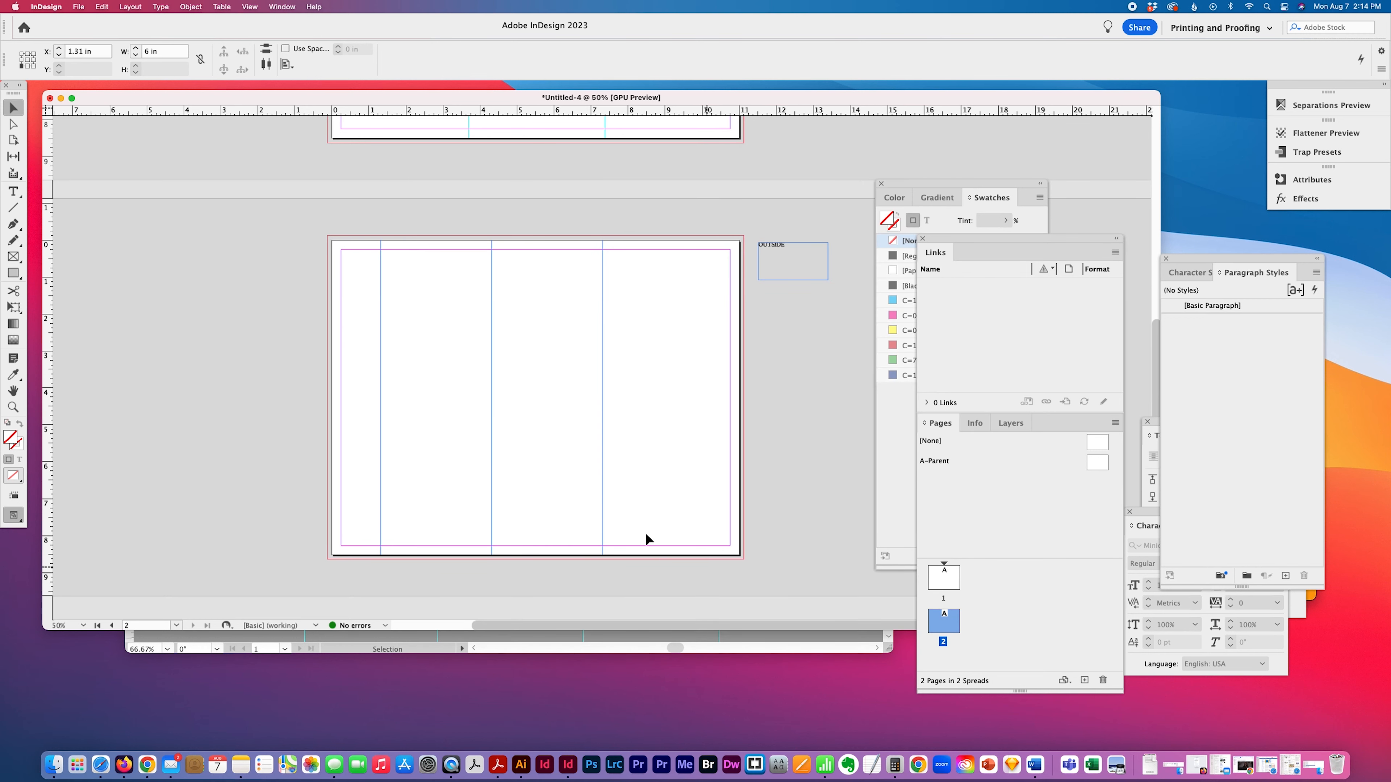
Step: Nudge the two leftmost page 2 guides left by 0.69 in, and the first one once more to X -0.07 in
{"action": "left_click_drag", "start_coordinate": [552, 433], "coordinate": [309, 432]}
{"action": "key", "text": "Left"}
{"action": "key", "text": "Left"}
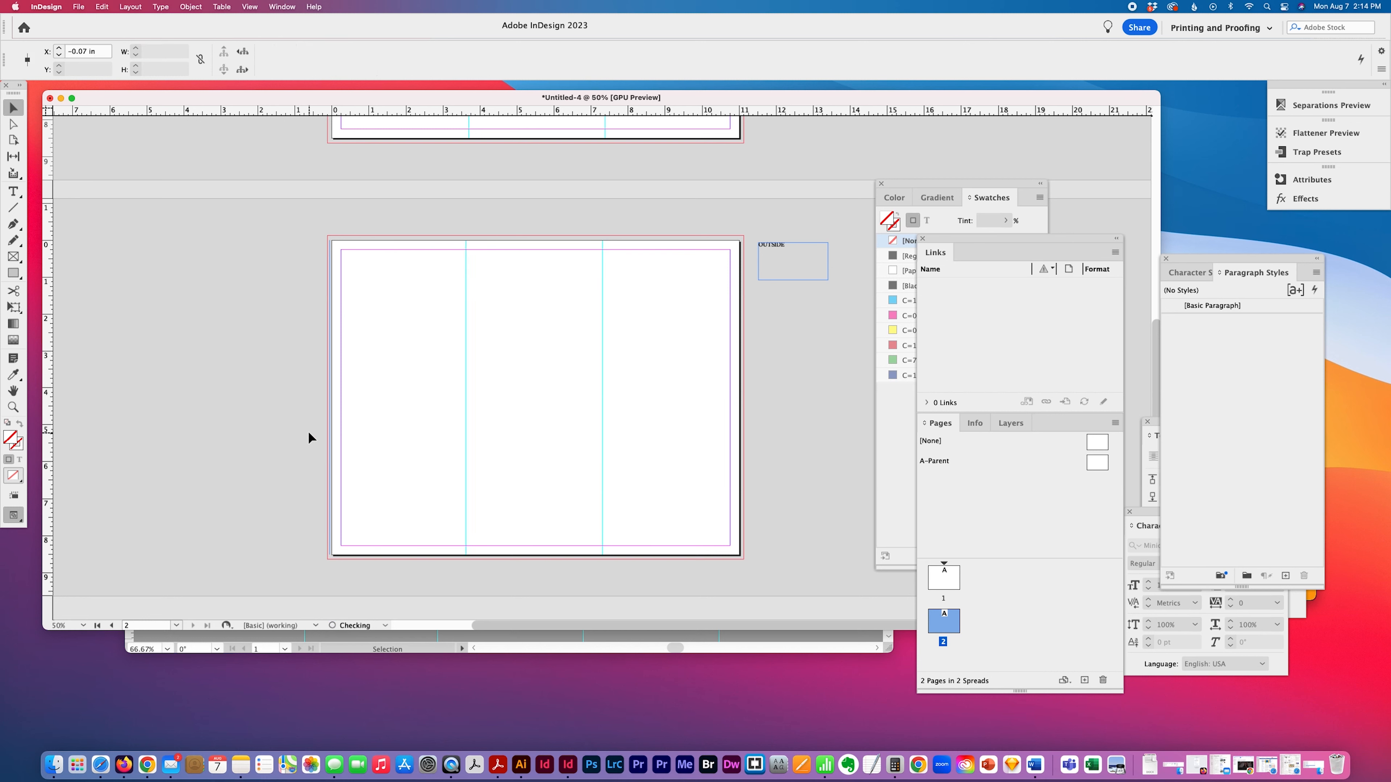
{"action": "left_click", "coordinate": [370, 368]}
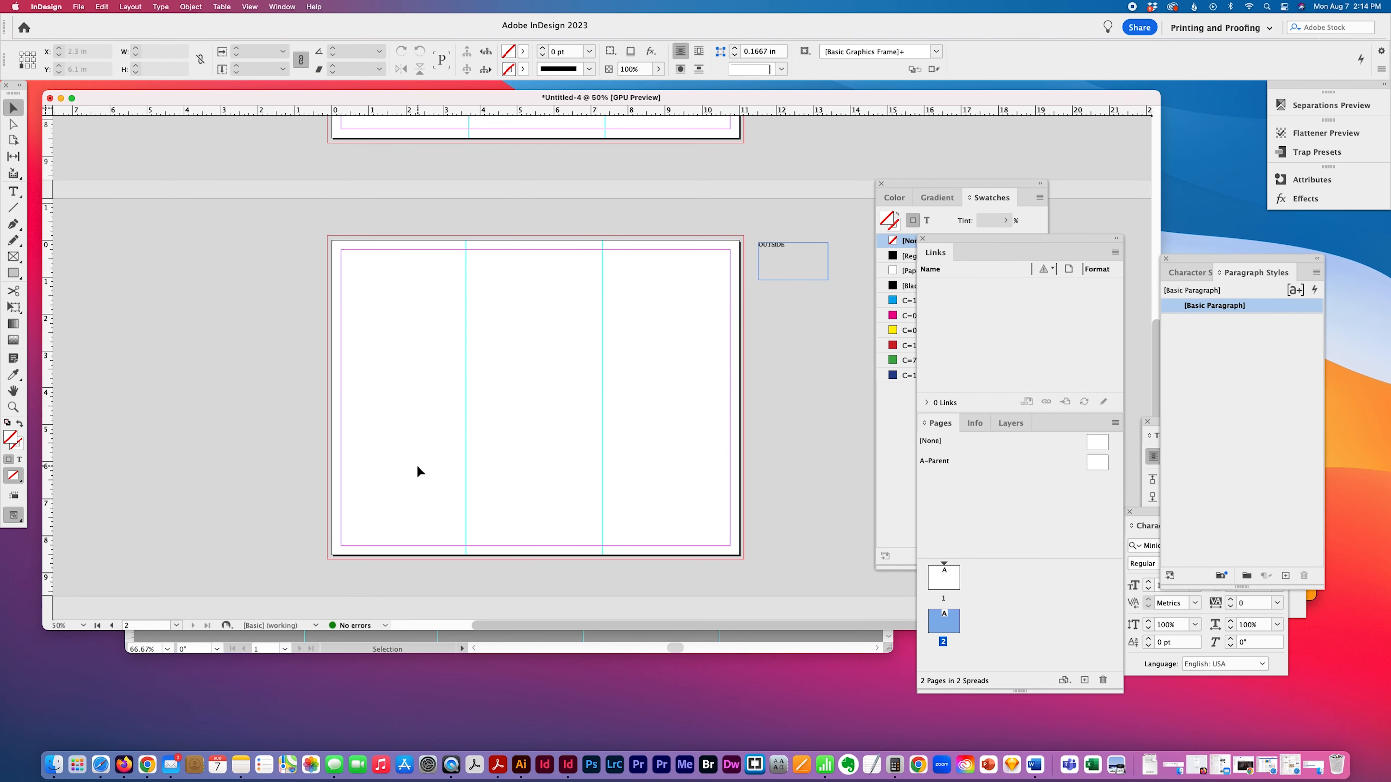
Step: Save the file as IN-OUT-tri-fold-template_1 in the 95-A-IL-In-Ph-tri-fold folder, in InDesign 2023 document format
{"action": "key", "text": "super+s"}
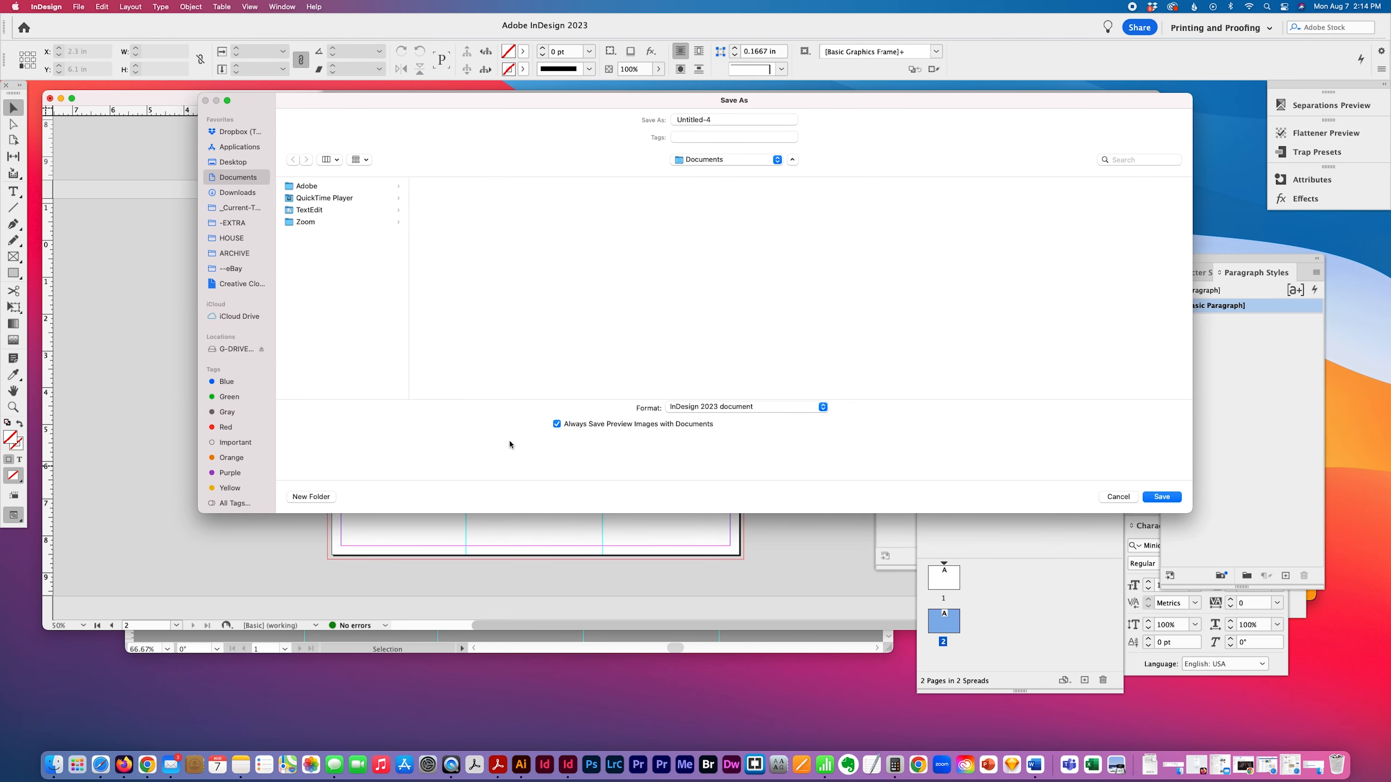
{"action": "left_click", "coordinate": [719, 160]}
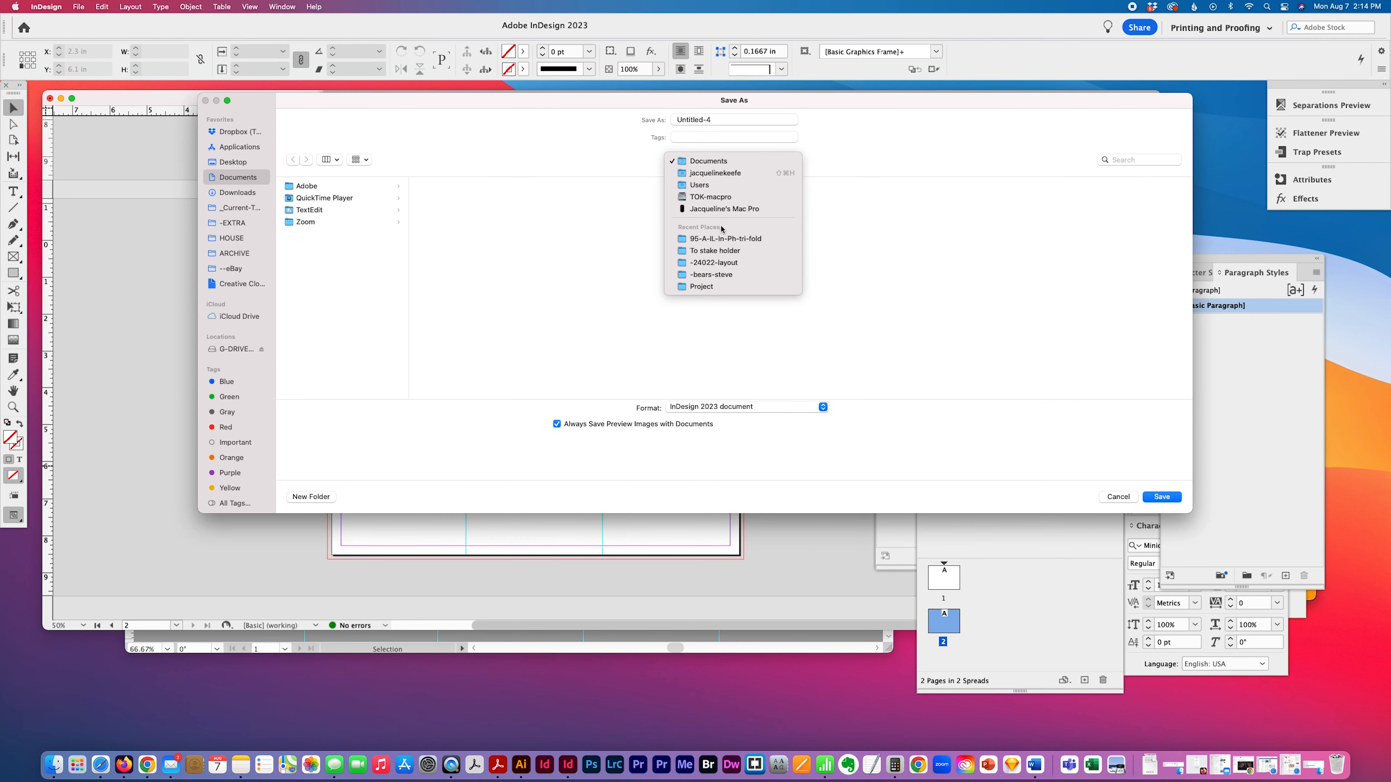
{"action": "left_click", "coordinate": [724, 239]}
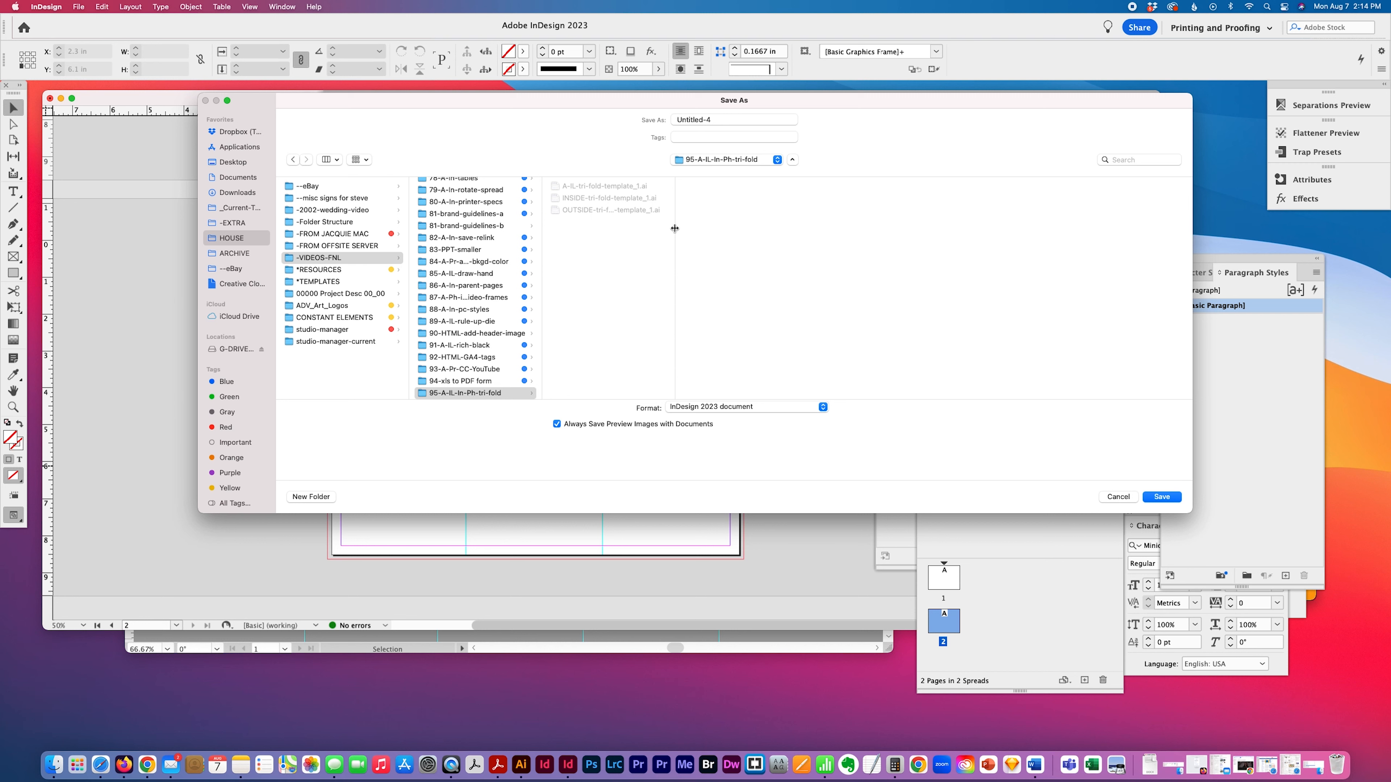
{"action": "left_click_drag", "start_coordinate": [675, 229], "coordinate": [770, 224]}
{"action": "left_click", "coordinate": [608, 198]}
{"action": "double_click", "coordinate": [697, 120]}
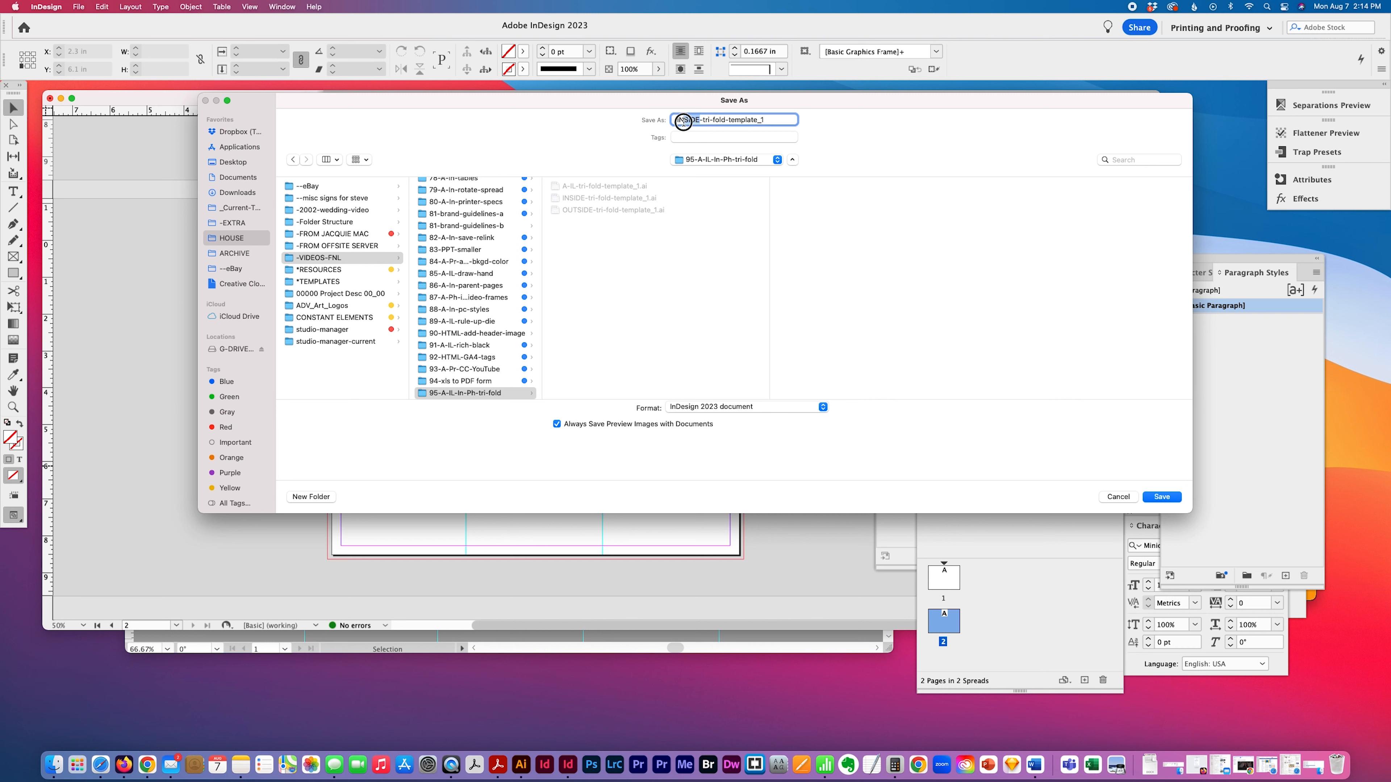
{"action": "type", "text": "-OUT"}
{"action": "left_click", "coordinate": [718, 404]}
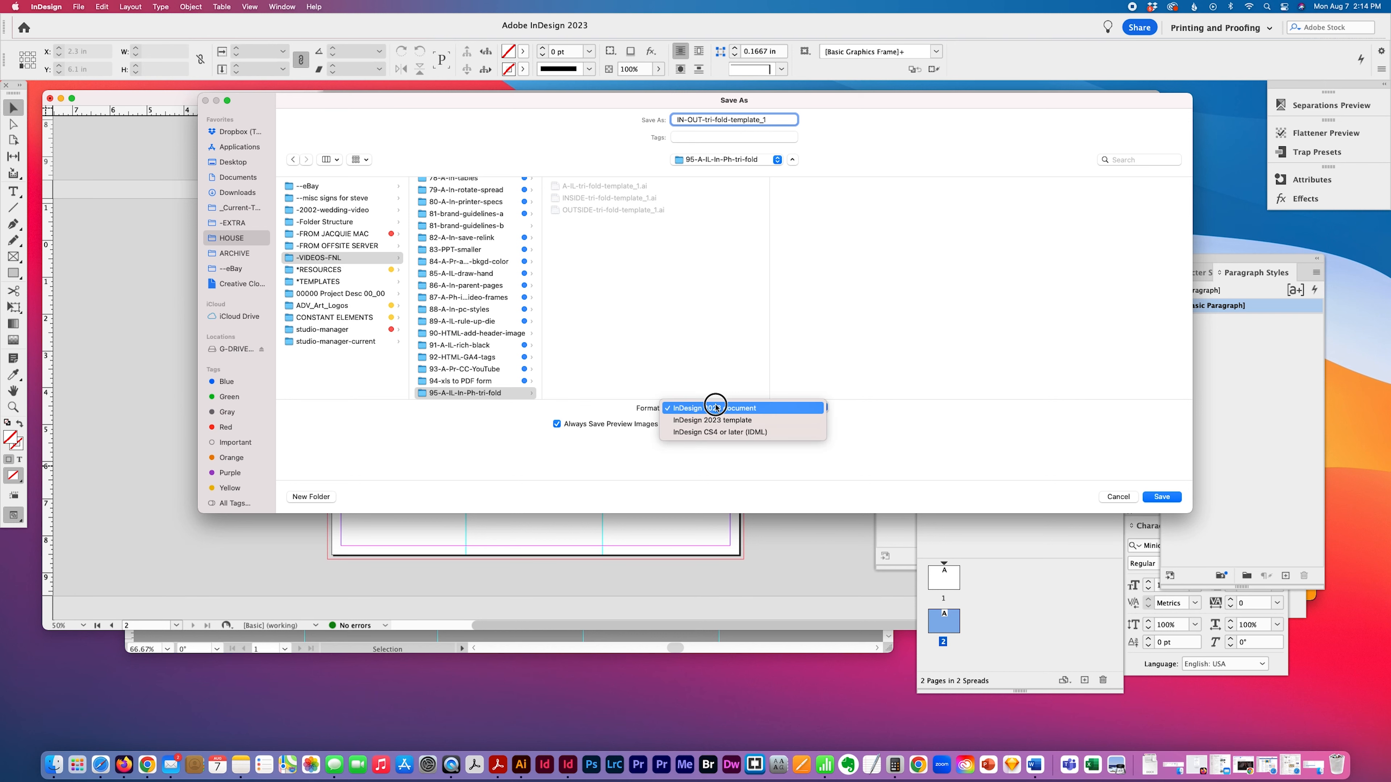
{"action": "left_click", "coordinate": [904, 445]}
{"action": "left_click", "coordinate": [1161, 496]}
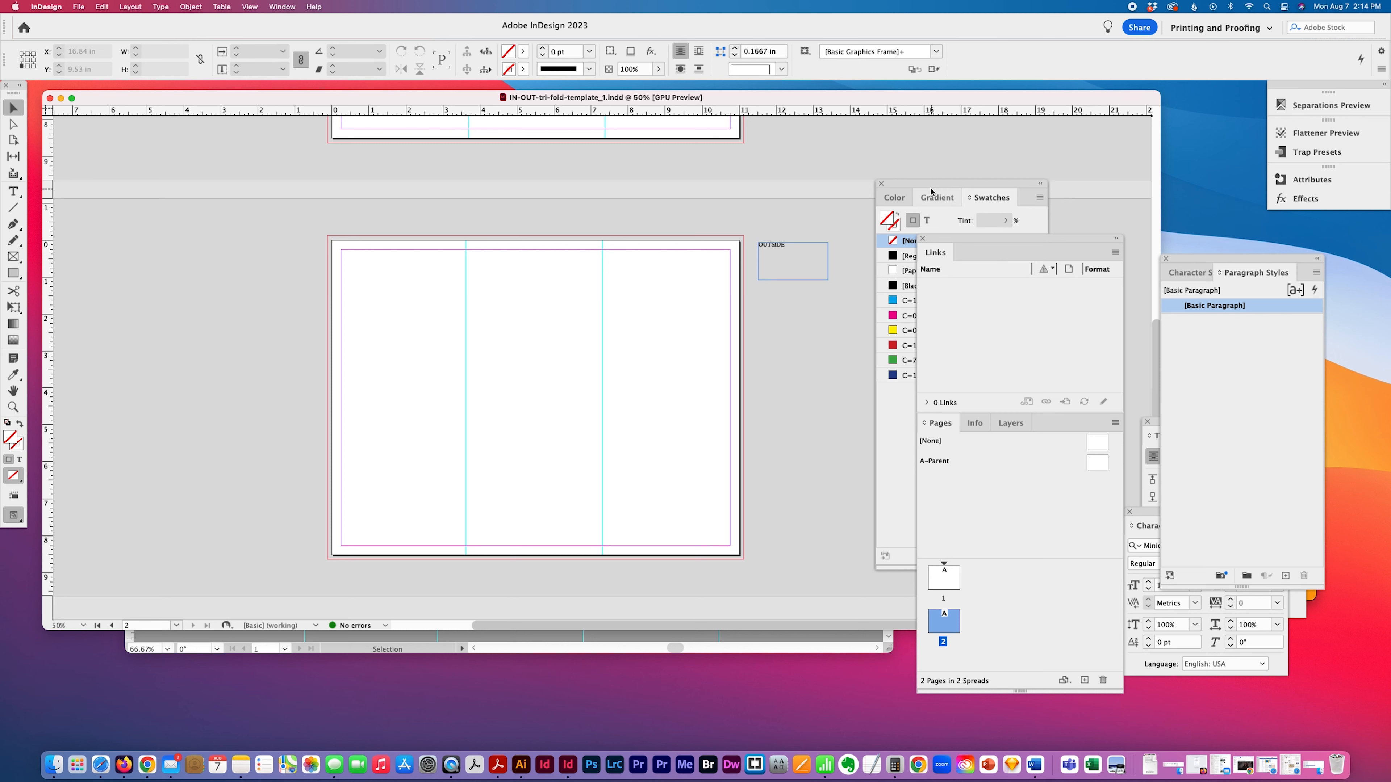
Step: Move the Swatches panel group and the Links and Pages panel group away from the brochure page
{"action": "left_click_drag", "start_coordinate": [931, 192], "coordinate": [1171, 332]}
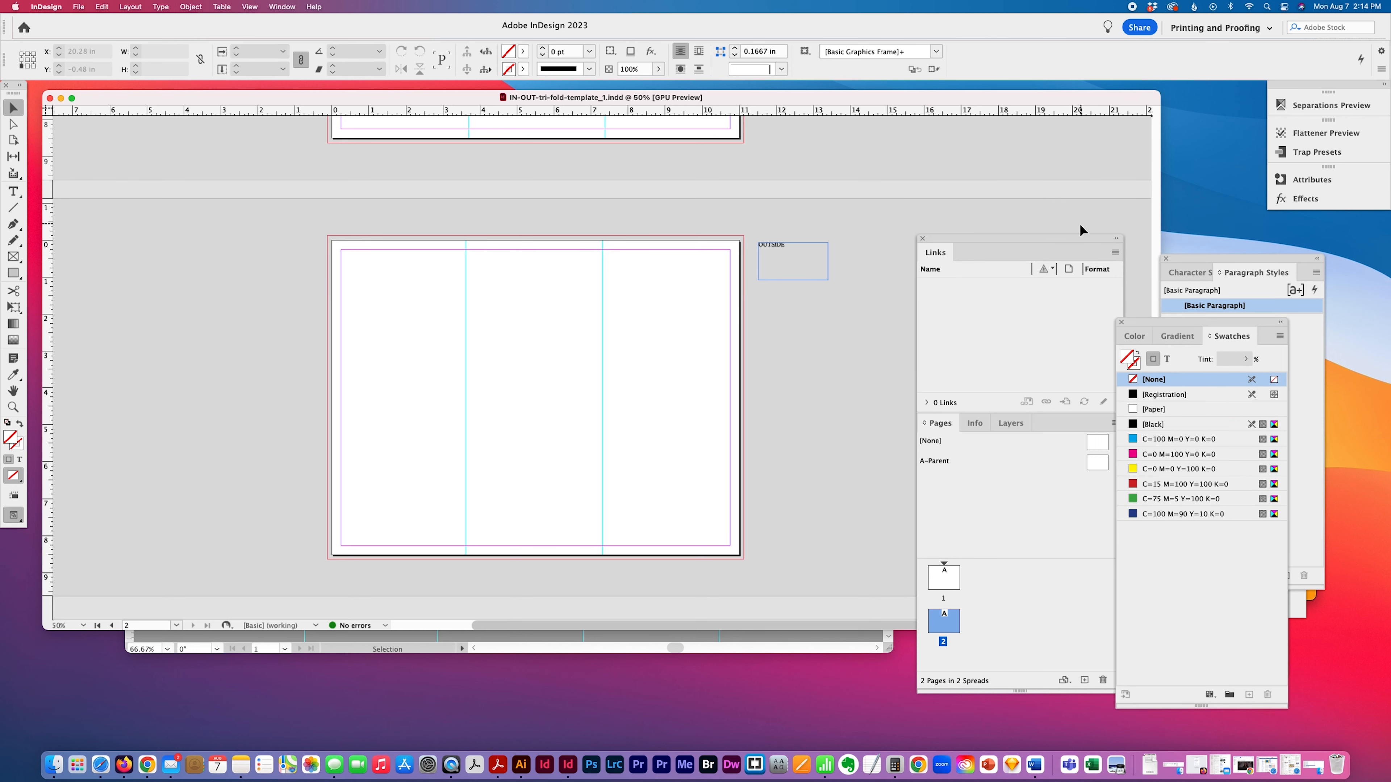
{"action": "left_click_drag", "start_coordinate": [1073, 238], "coordinate": [1169, 200]}
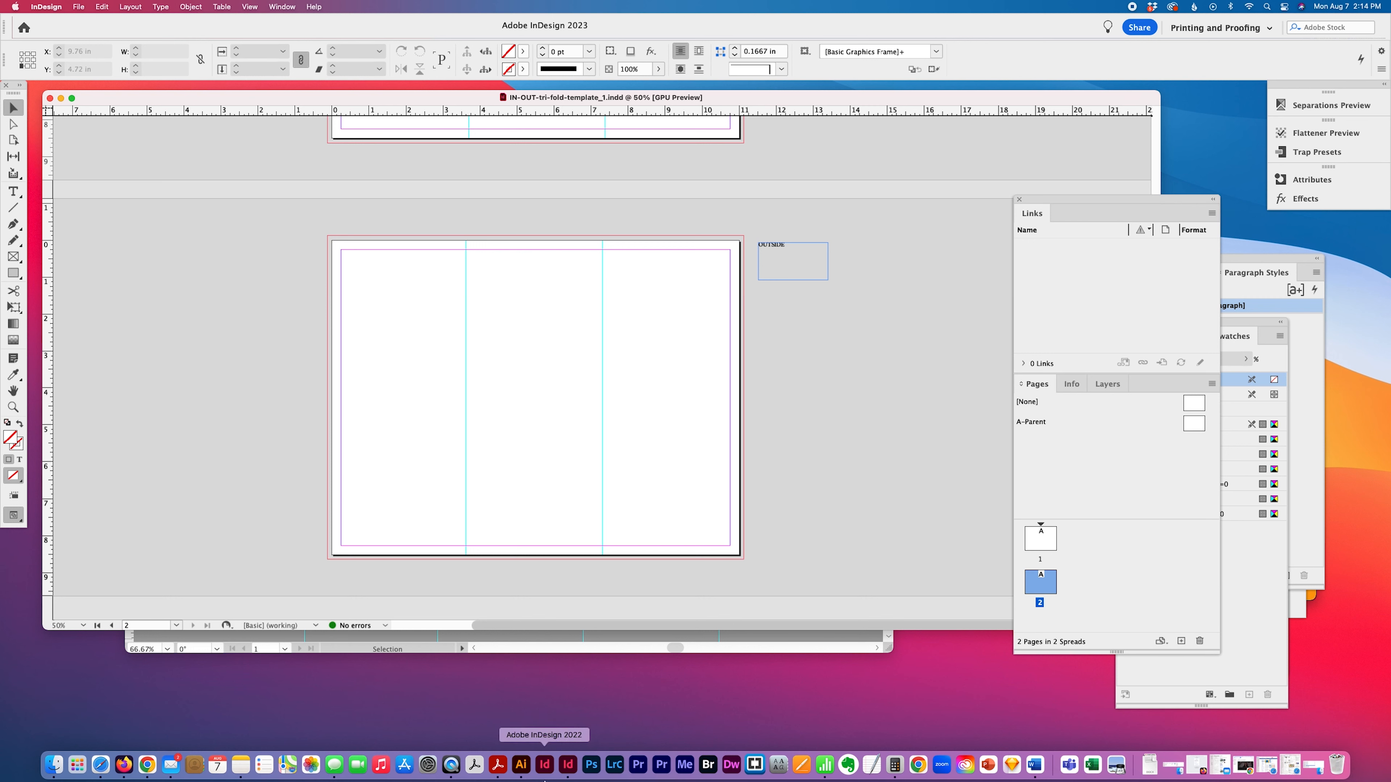
Step: Switch to Photoshop and reposition its home window higher on the screen
{"action": "left_click", "coordinate": [591, 765]}
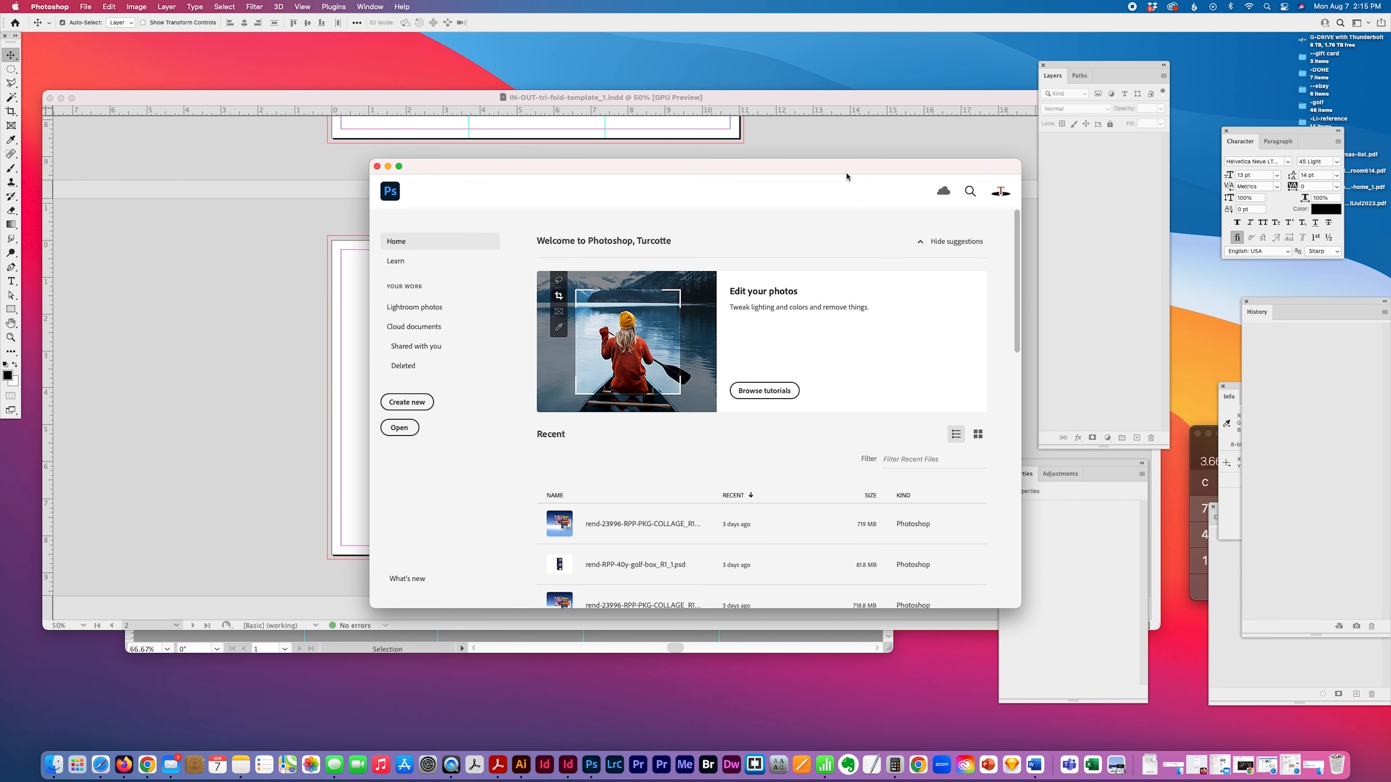
{"action": "left_click_drag", "start_coordinate": [847, 173], "coordinate": [793, 95]}
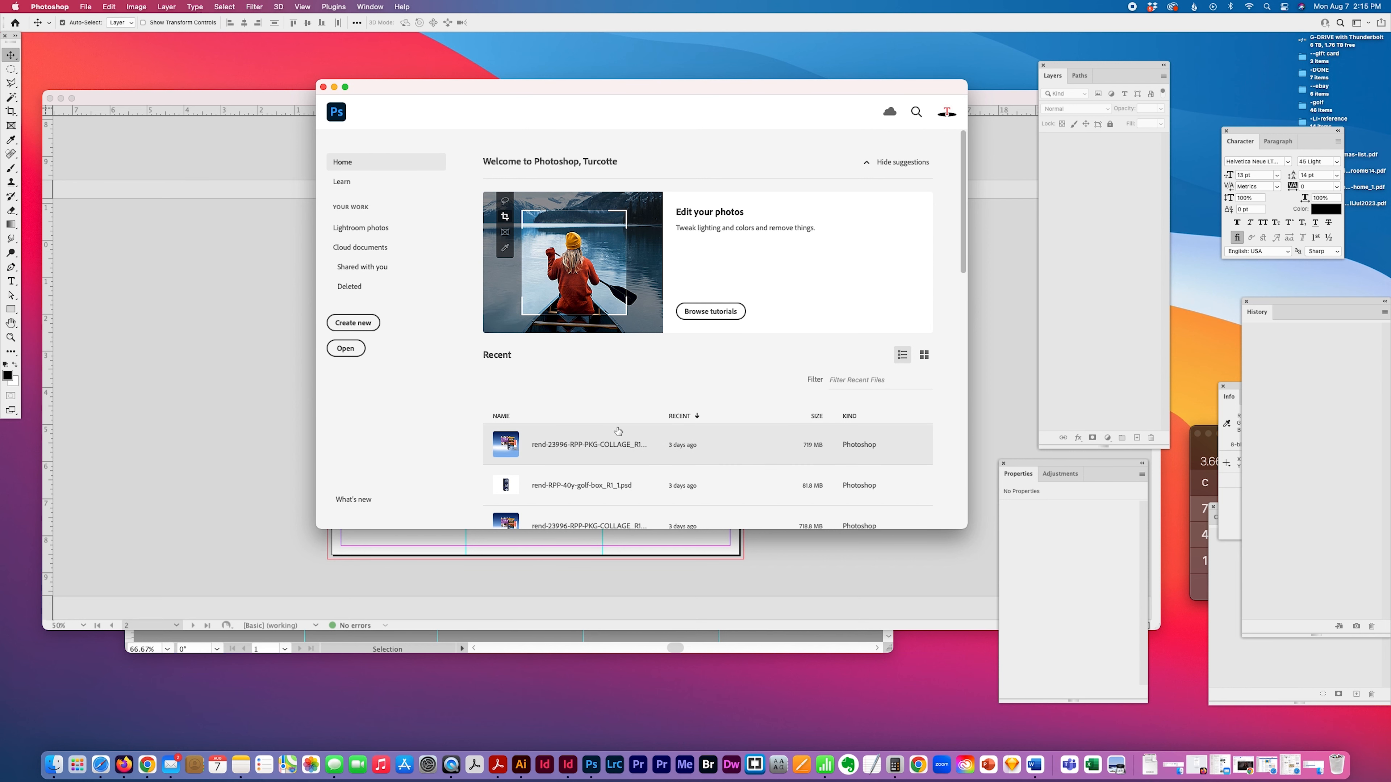
{"action": "scroll", "coordinate": [618, 431], "scroll_direction": "down", "scroll_amount": 10}
{"action": "scroll", "coordinate": [618, 430], "scroll_direction": "up", "scroll_amount": 10}
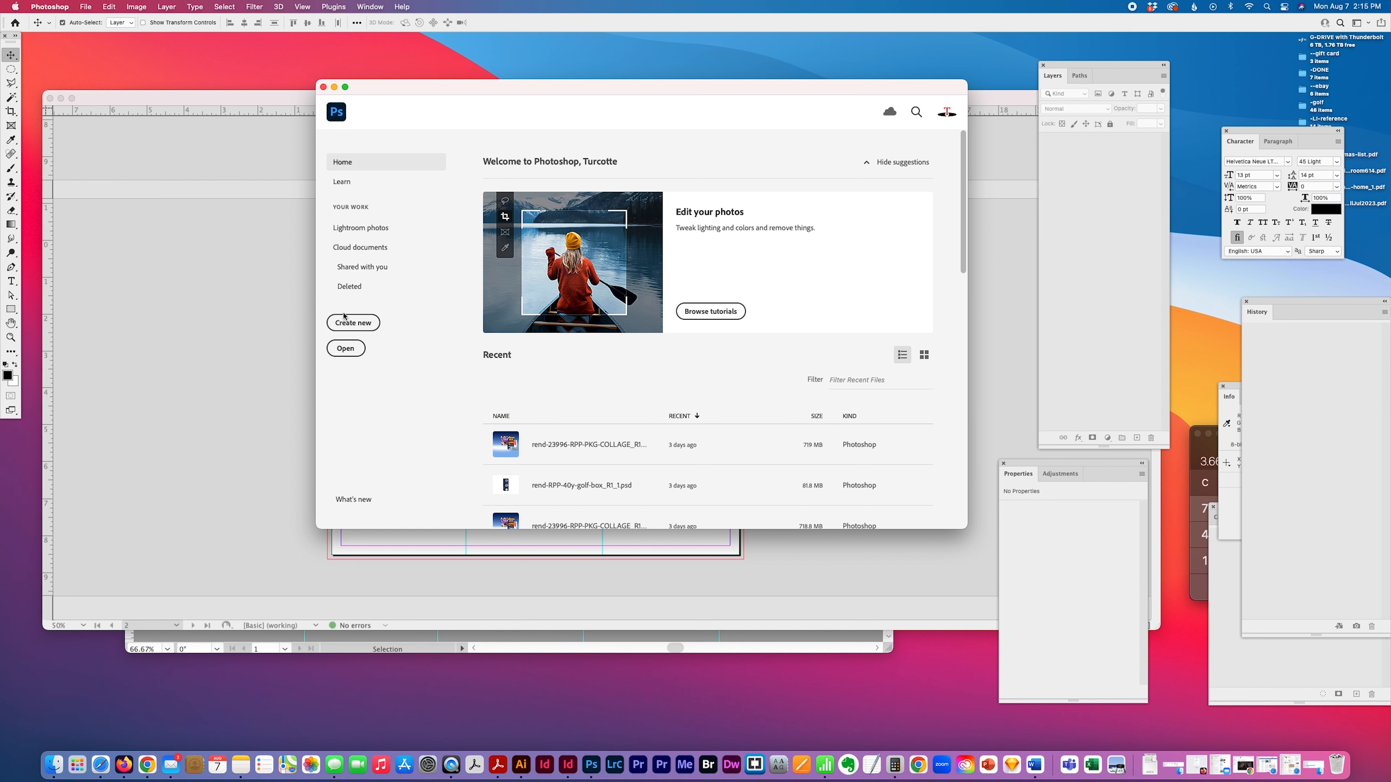
Step: Create a landscape Letter print document, 11 x 8.5 in at 300 pixels/inch, with artboards enabled
{"action": "left_click", "coordinate": [351, 323]}
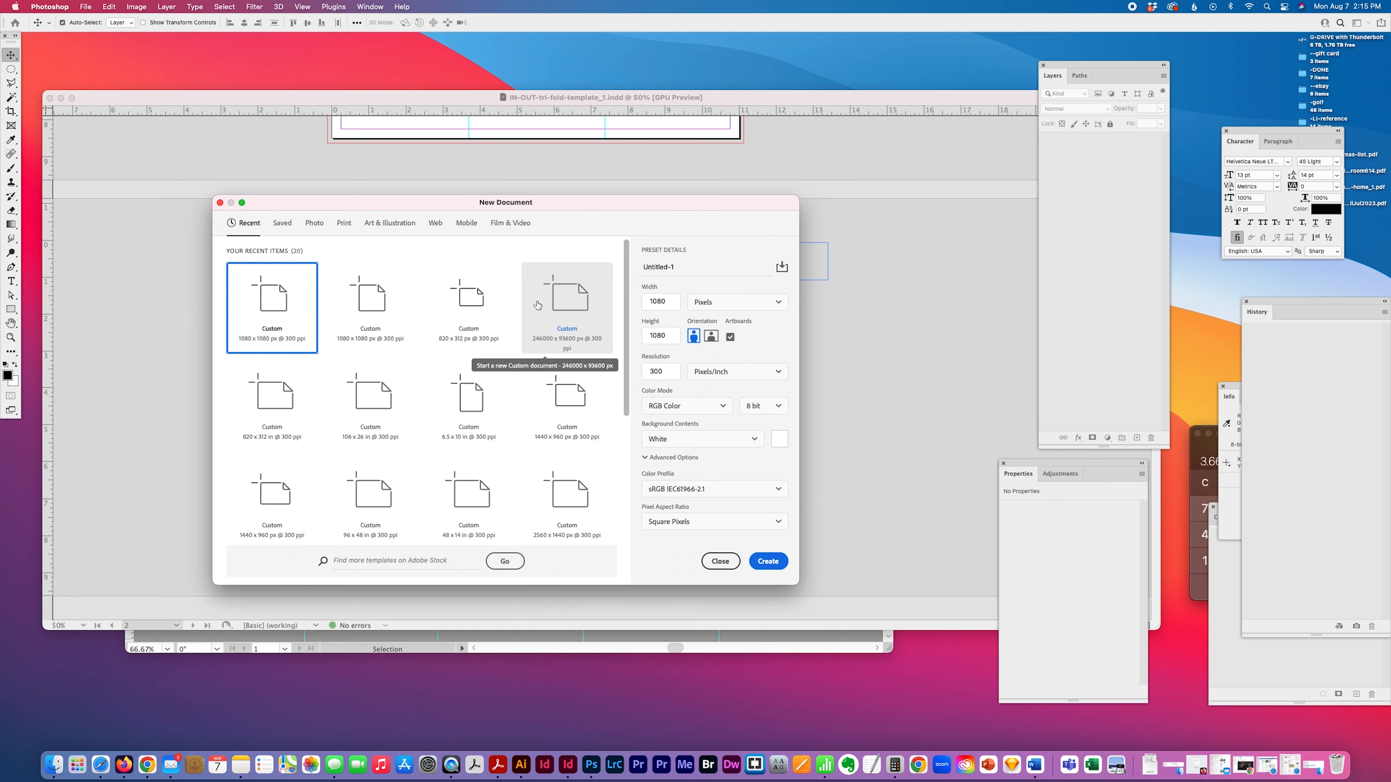
{"action": "left_click", "coordinate": [344, 224]}
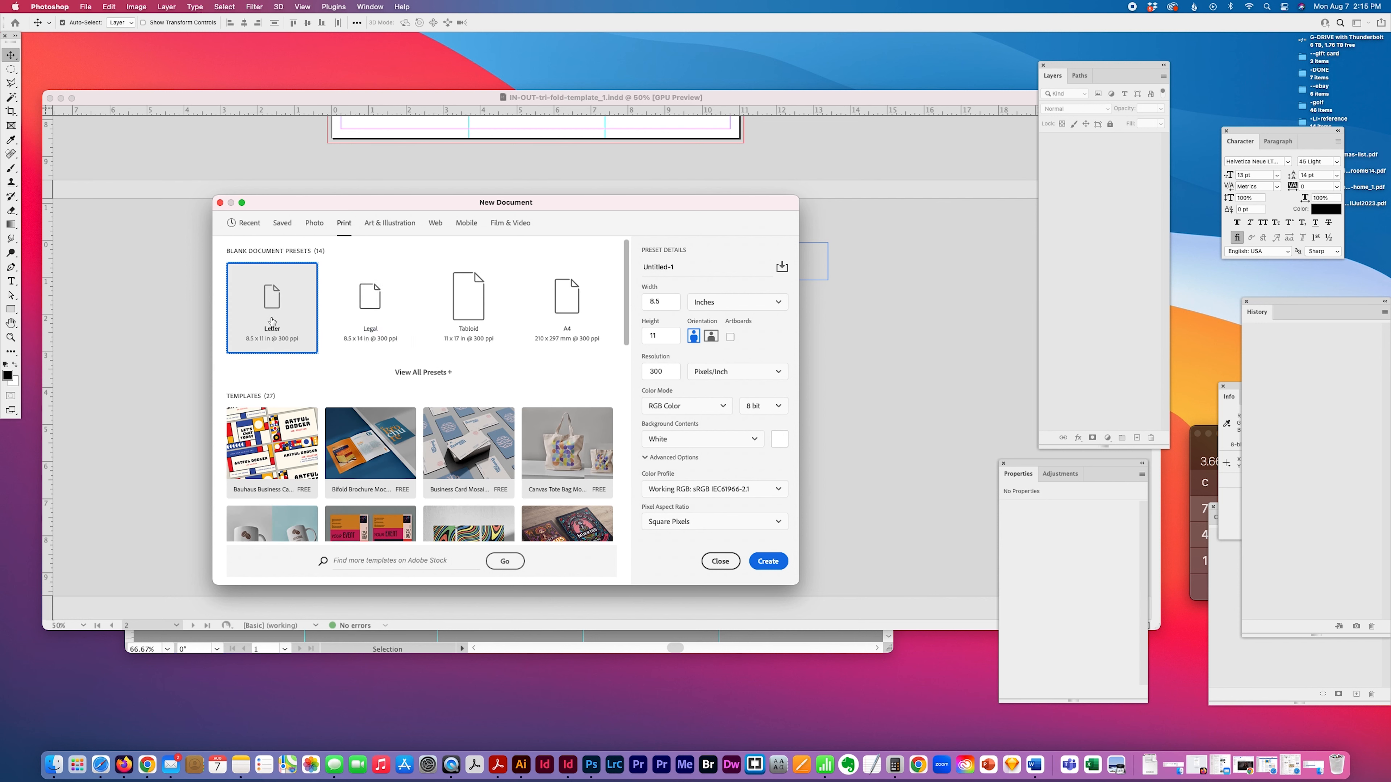
{"action": "left_click", "coordinate": [711, 335]}
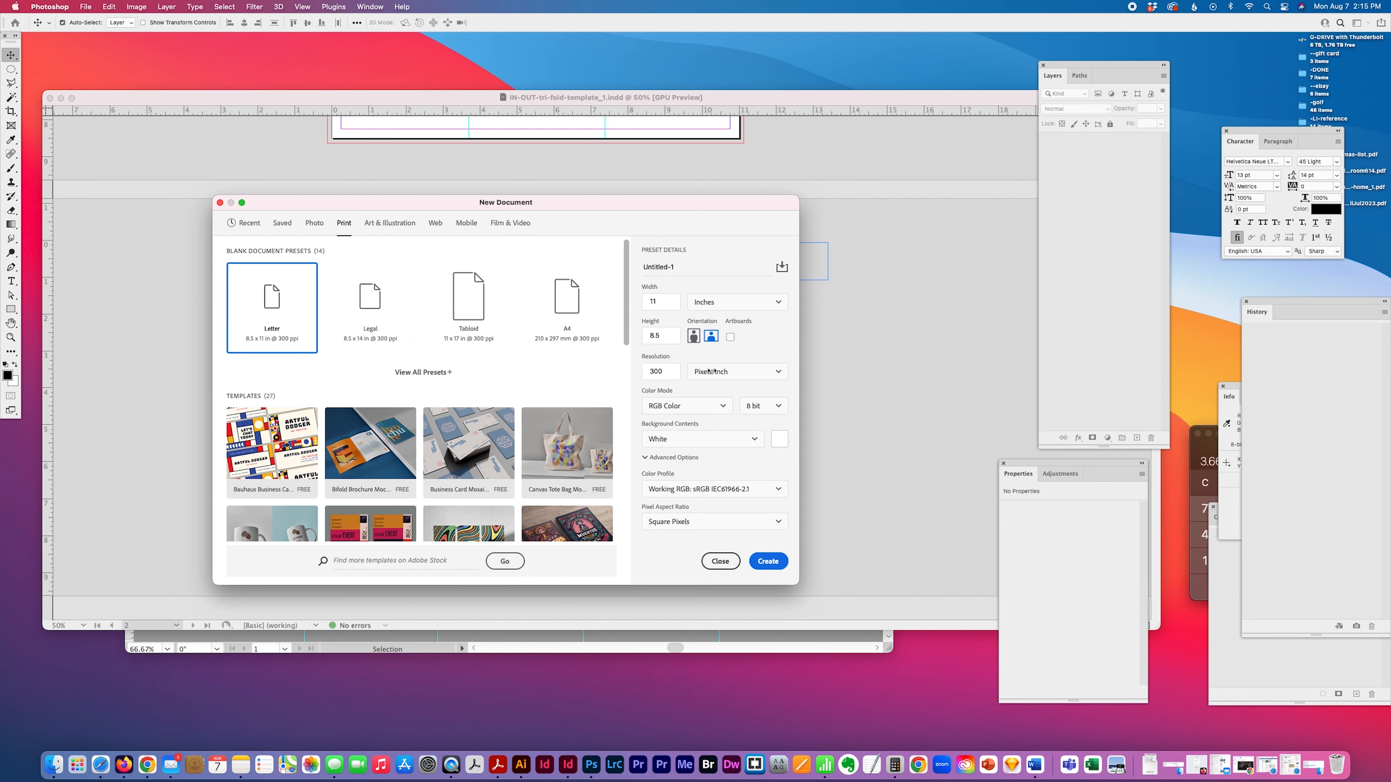
{"action": "left_click", "coordinate": [720, 404]}
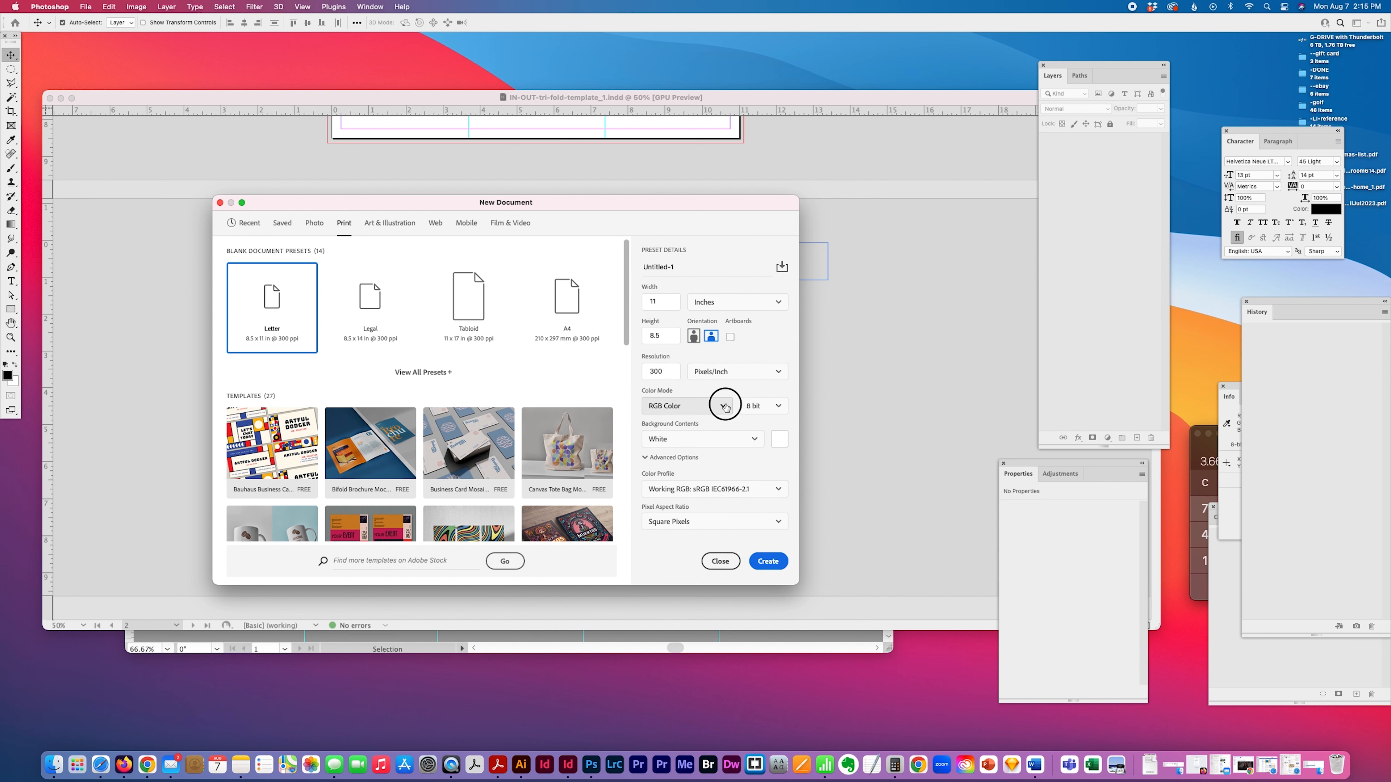
{"action": "left_click", "coordinate": [685, 482]}
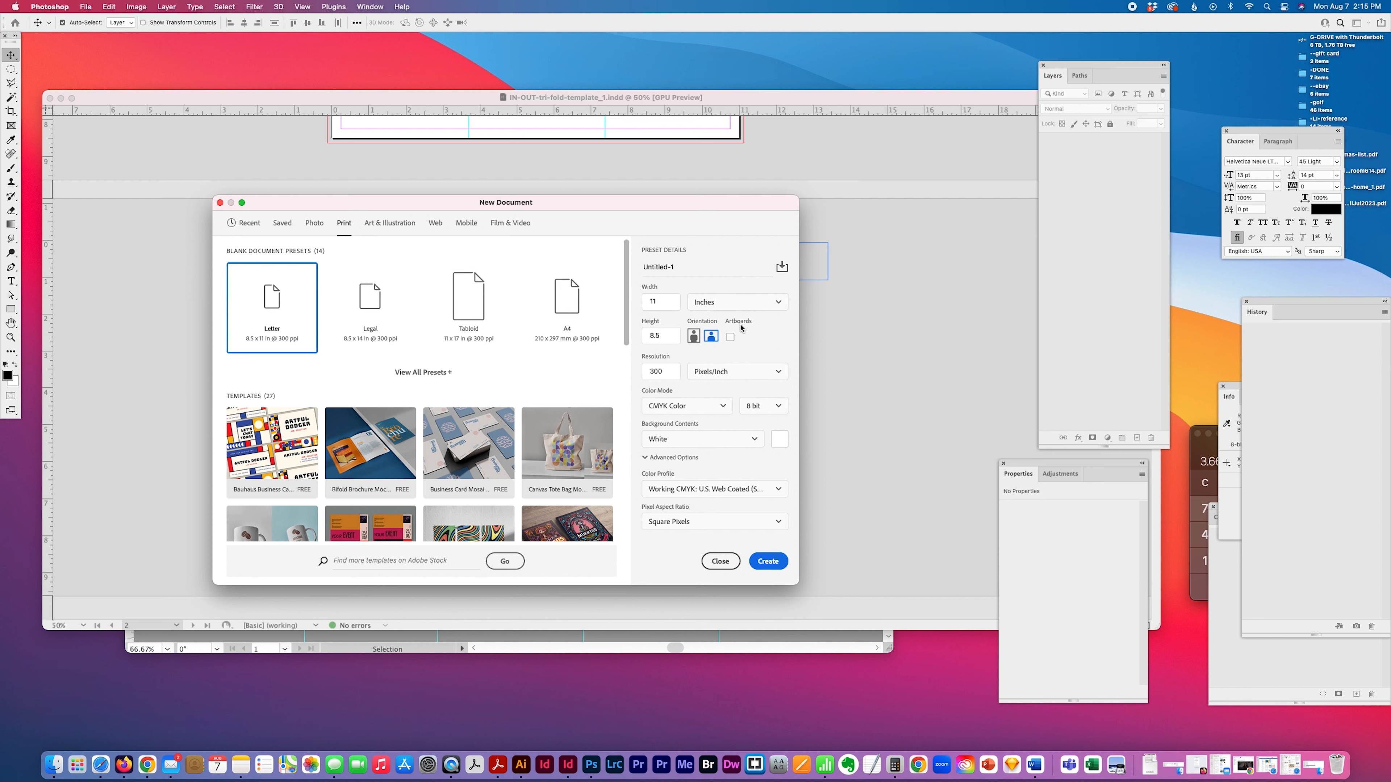
{"action": "left_click", "coordinate": [732, 335]}
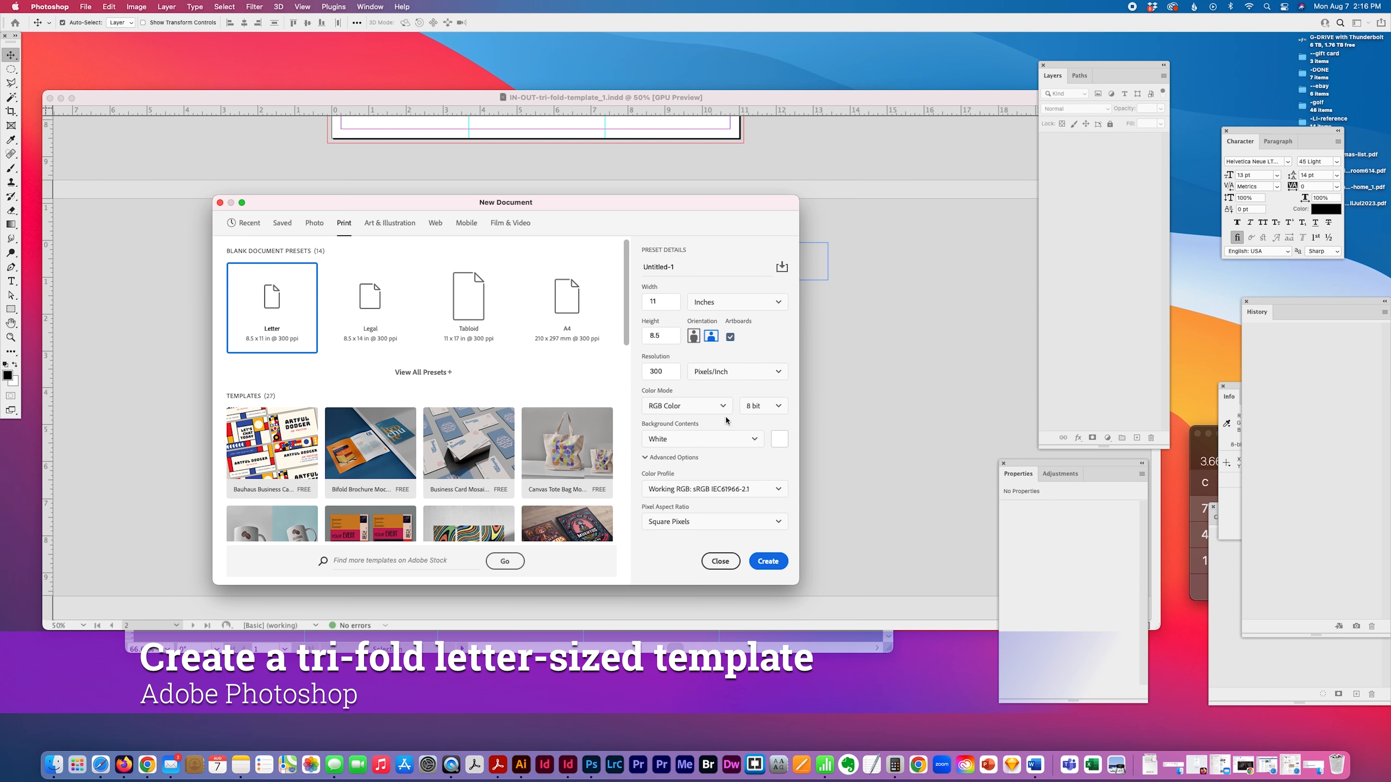
{"action": "left_click", "coordinate": [768, 561]}
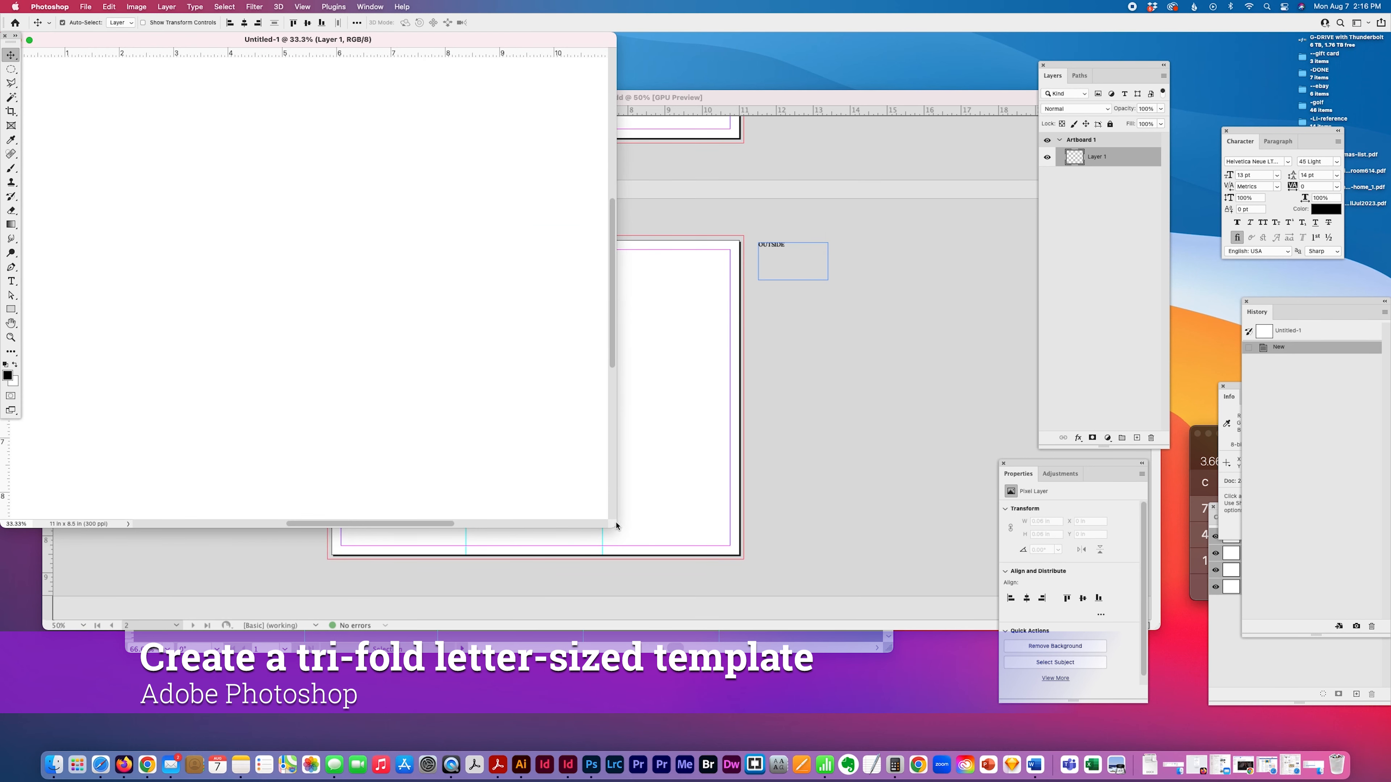
Step: Rename the artboard as INSIDE tri-fold and select the layer inside it
{"action": "left_click_drag", "start_coordinate": [613, 526], "coordinate": [886, 678]}
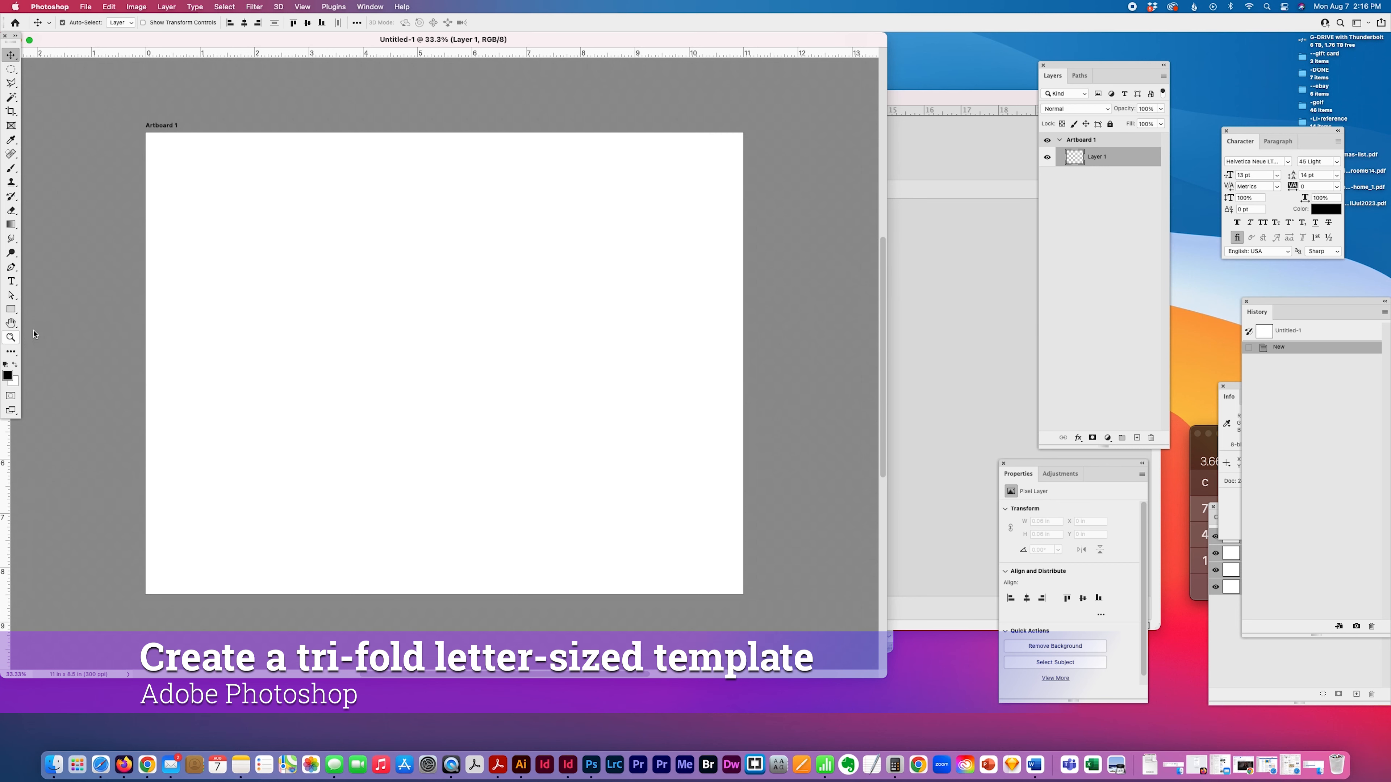
{"action": "left_click", "coordinate": [11, 337]}
{"action": "left_click", "coordinate": [295, 289], "text": "alt"}
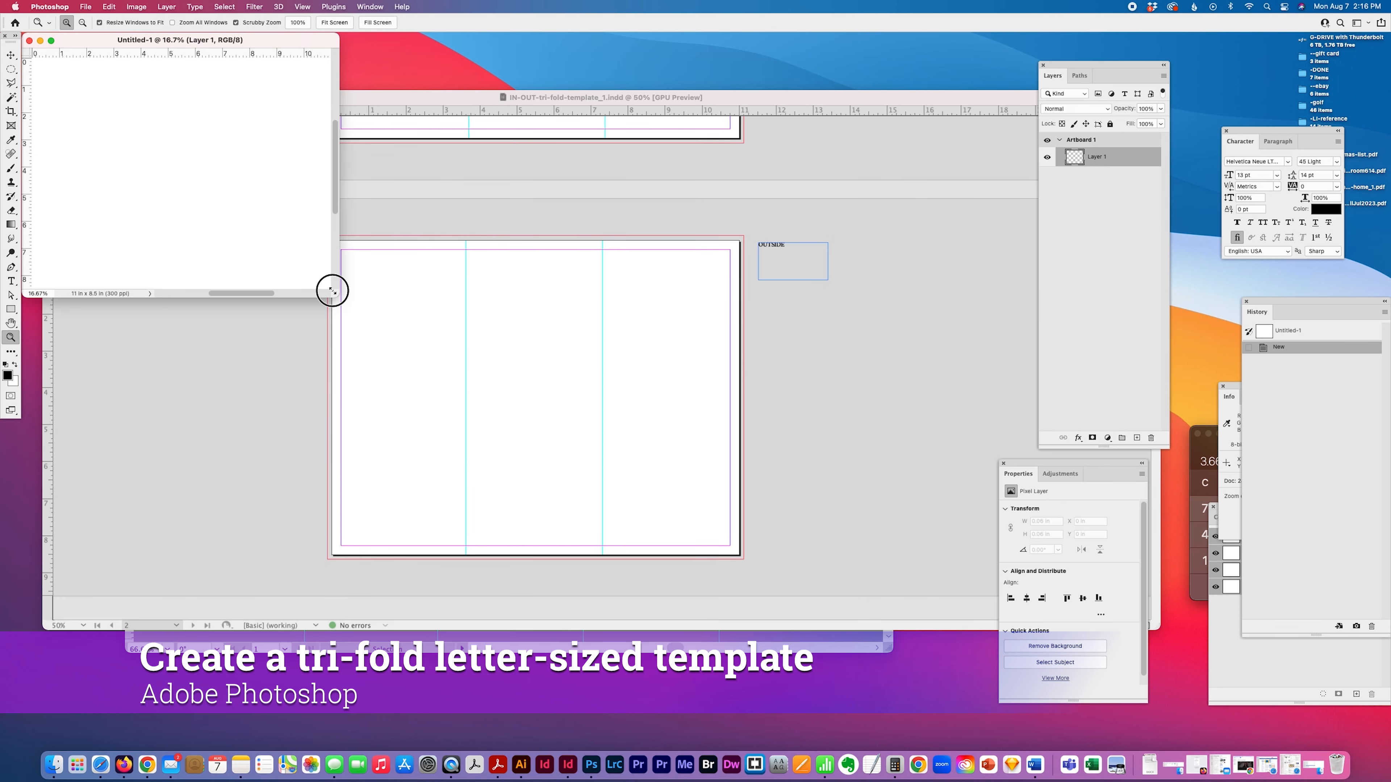
{"action": "left_click_drag", "start_coordinate": [332, 289], "coordinate": [826, 685]}
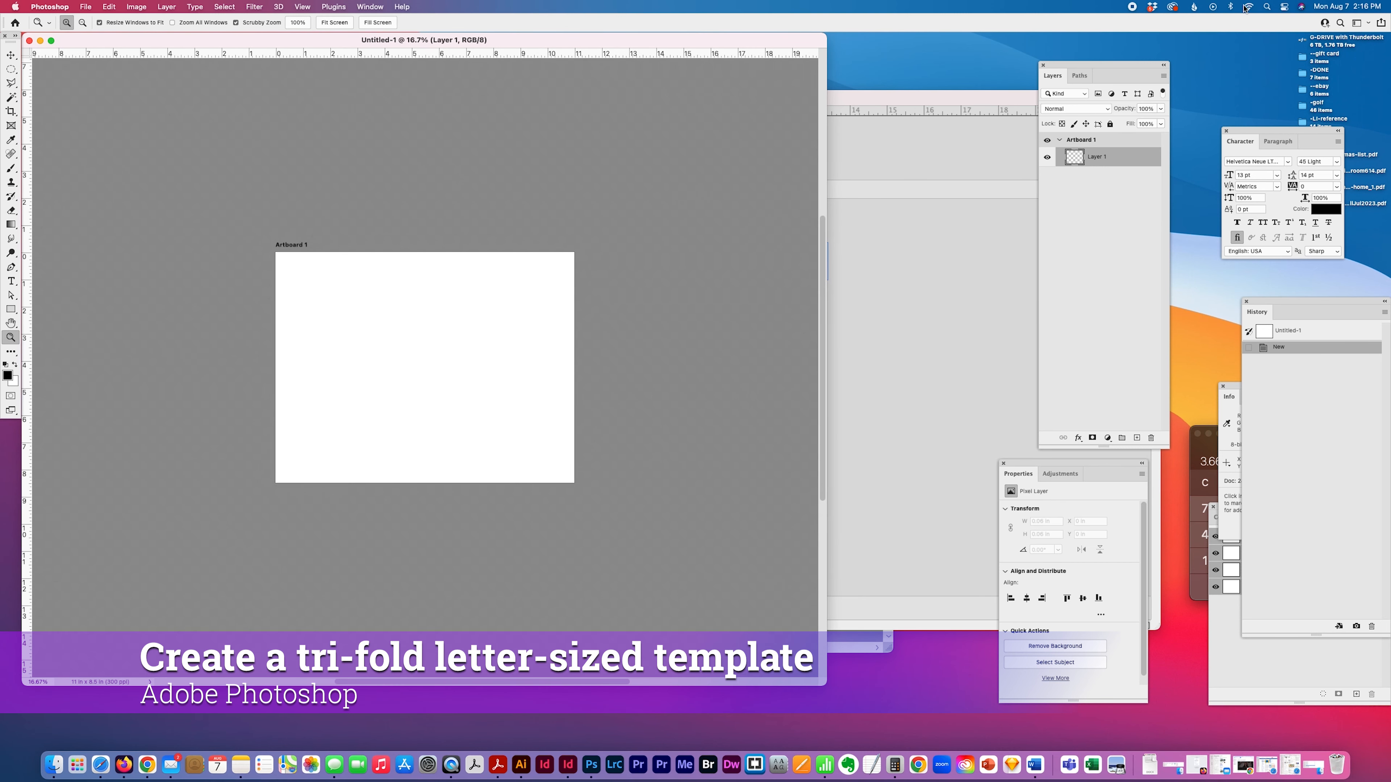
{"action": "double_click", "coordinate": [1081, 140]}
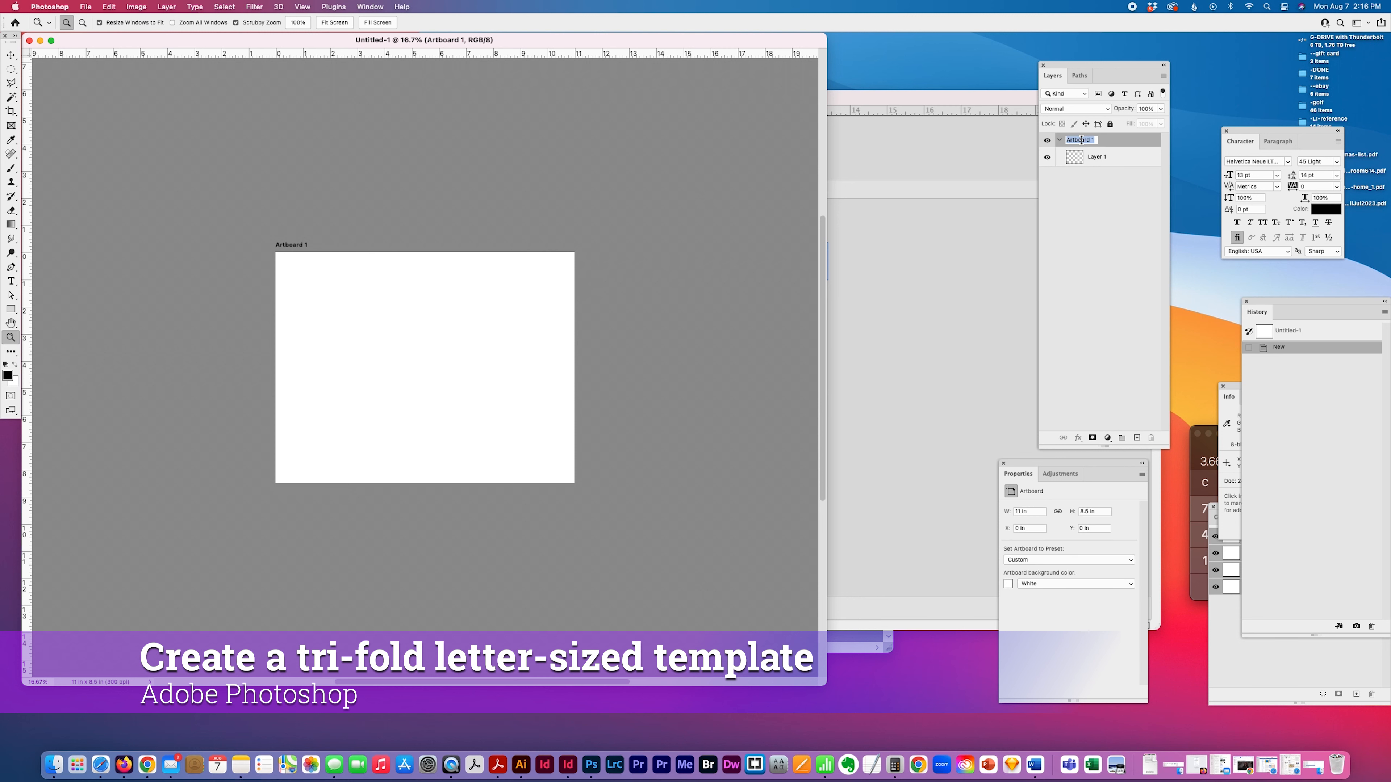
{"action": "type", "text": "InSIDE tri-fold"}
{"action": "key", "text": "Return"}
{"action": "left_click", "coordinate": [1096, 157]}
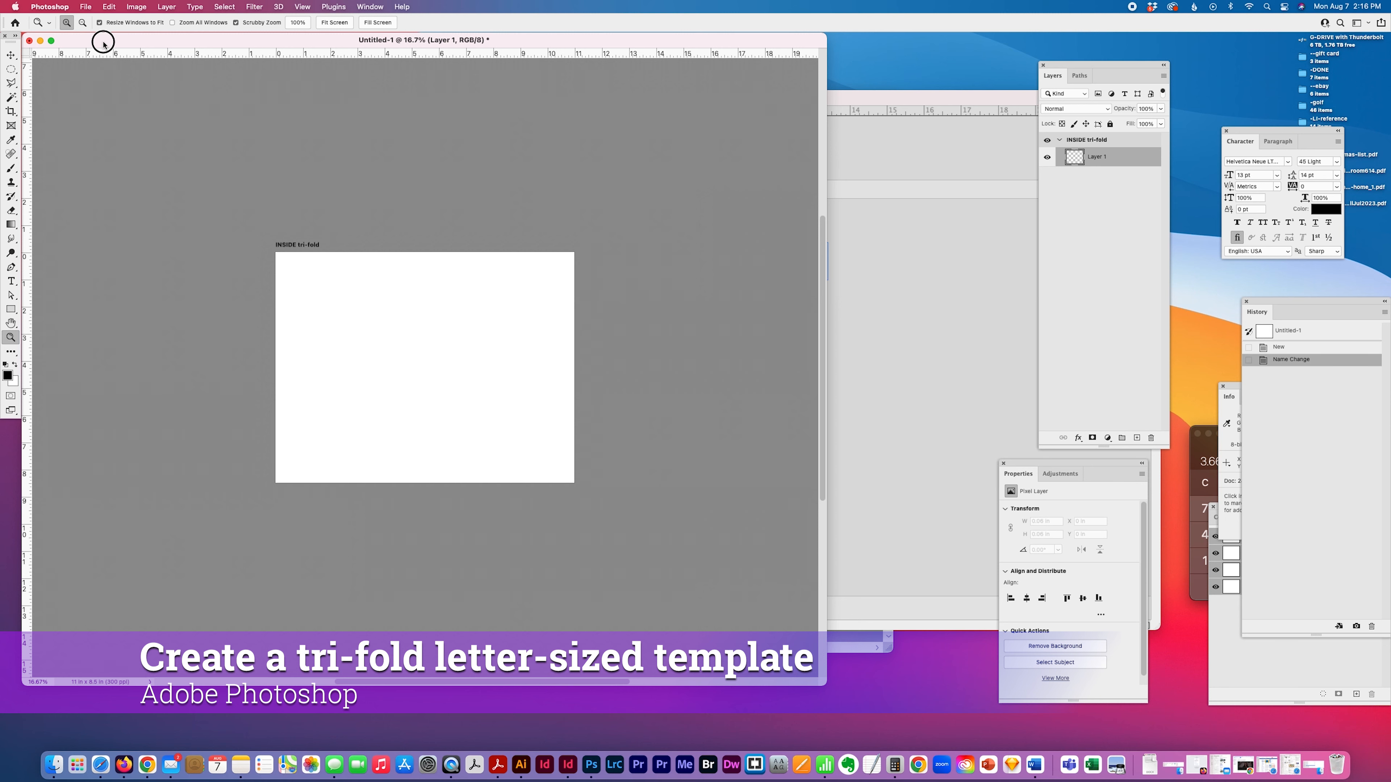
Step: Add a vertical guide at the artboard's left edge
{"action": "left_click_drag", "start_coordinate": [102, 39], "coordinate": [165, 54]}
{"action": "key", "text": "v"}
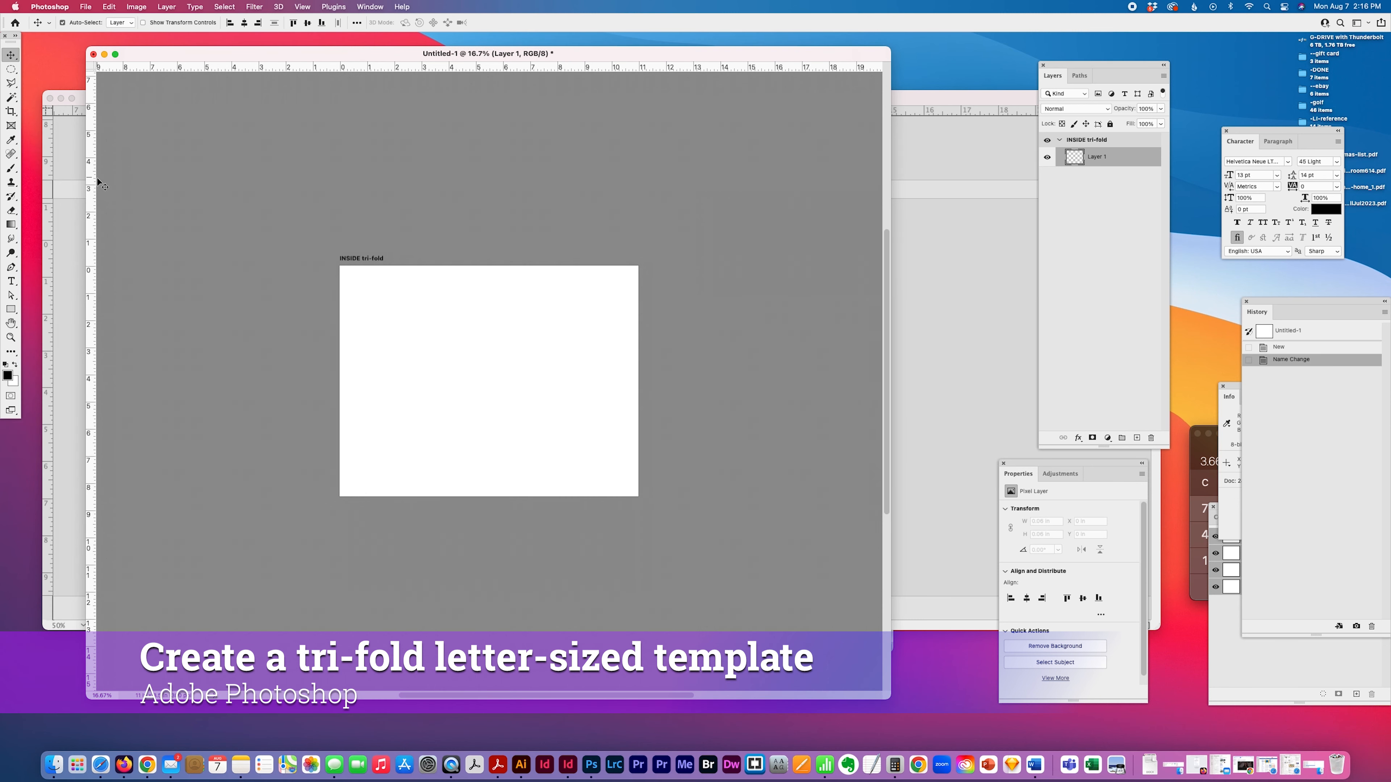
{"action": "left_click_drag", "start_coordinate": [92, 186], "coordinate": [339, 186]}
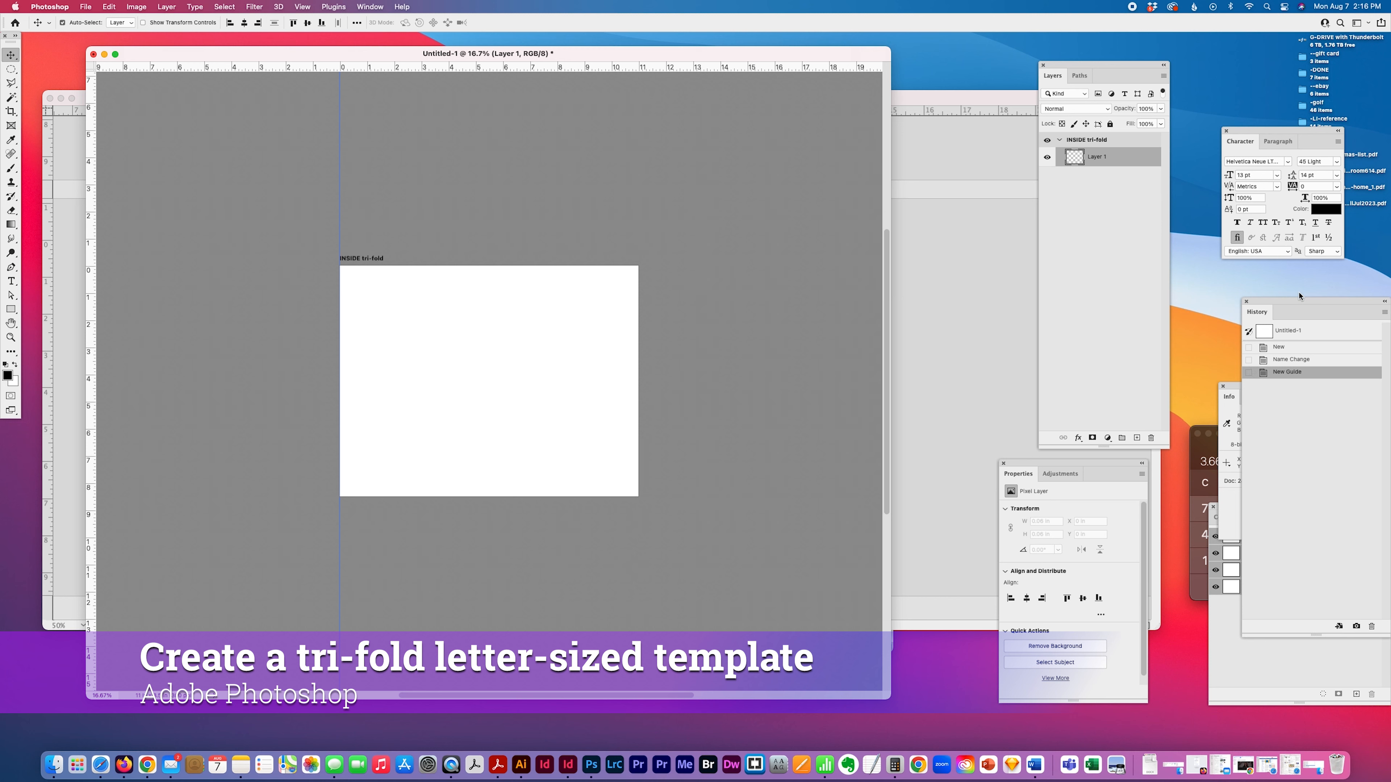
Step: Shift the vertical guide about 0.28 in inside the artboard's left edge as a margin, undoing the last overshooting drag
{"action": "left_click_drag", "start_coordinate": [1299, 296], "coordinate": [1107, 285]}
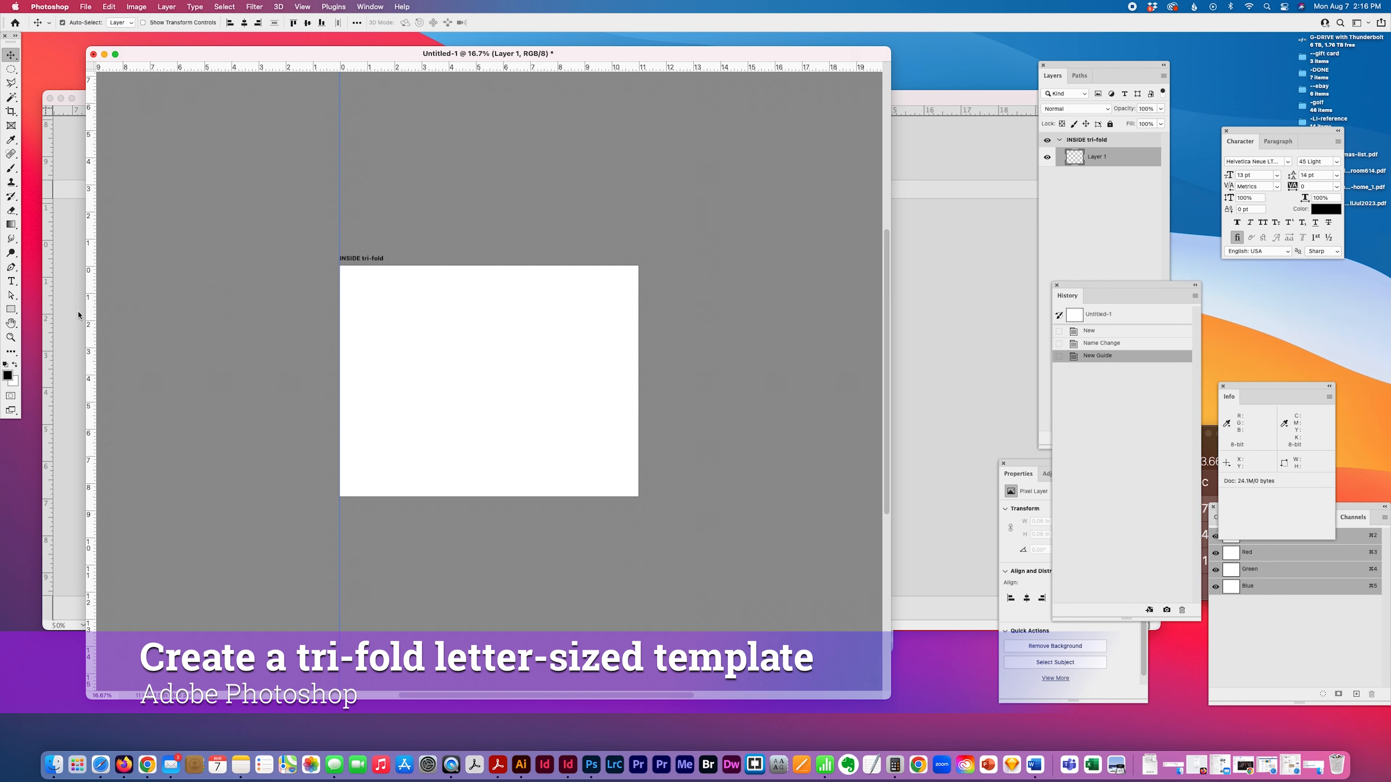
{"action": "key", "text": "z"}
{"action": "left_click", "coordinate": [379, 351]}
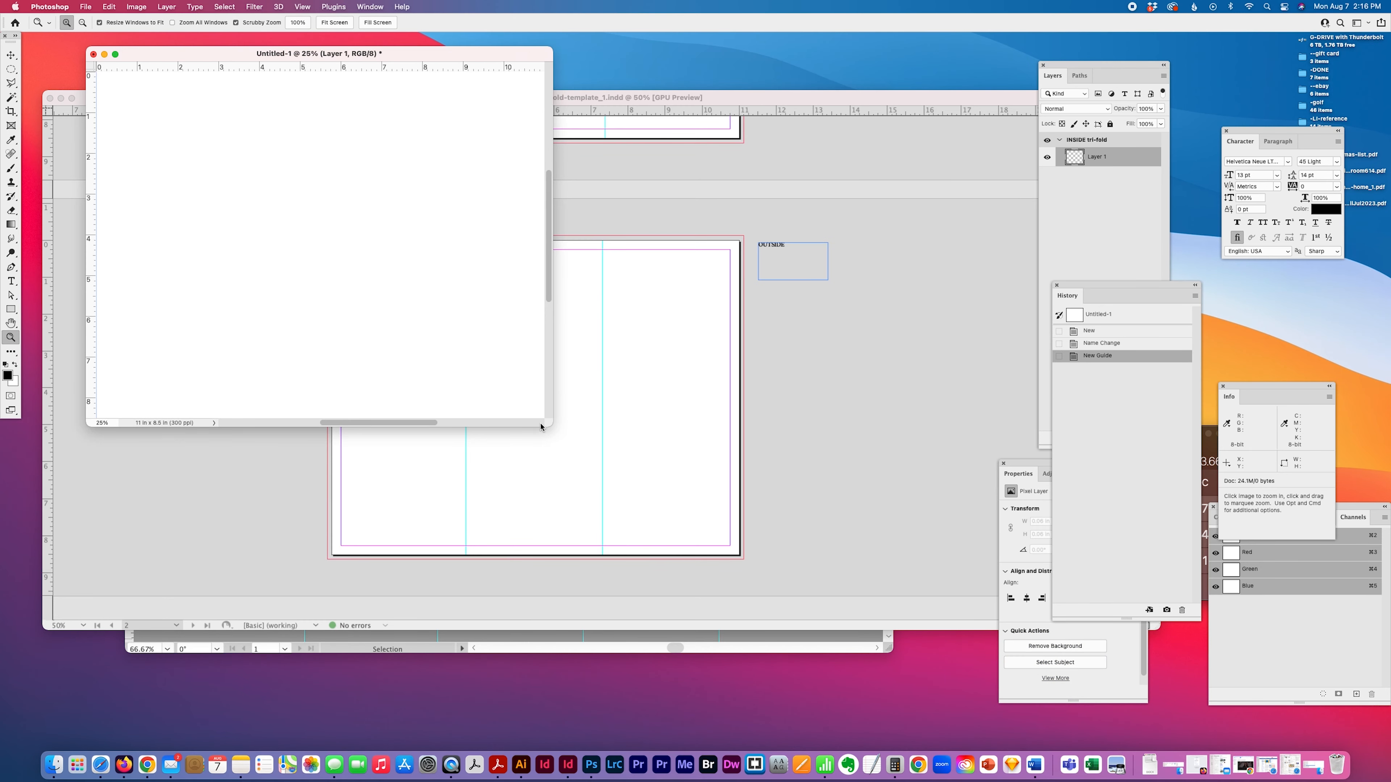
{"action": "left_click_drag", "start_coordinate": [540, 426], "coordinate": [884, 685]}
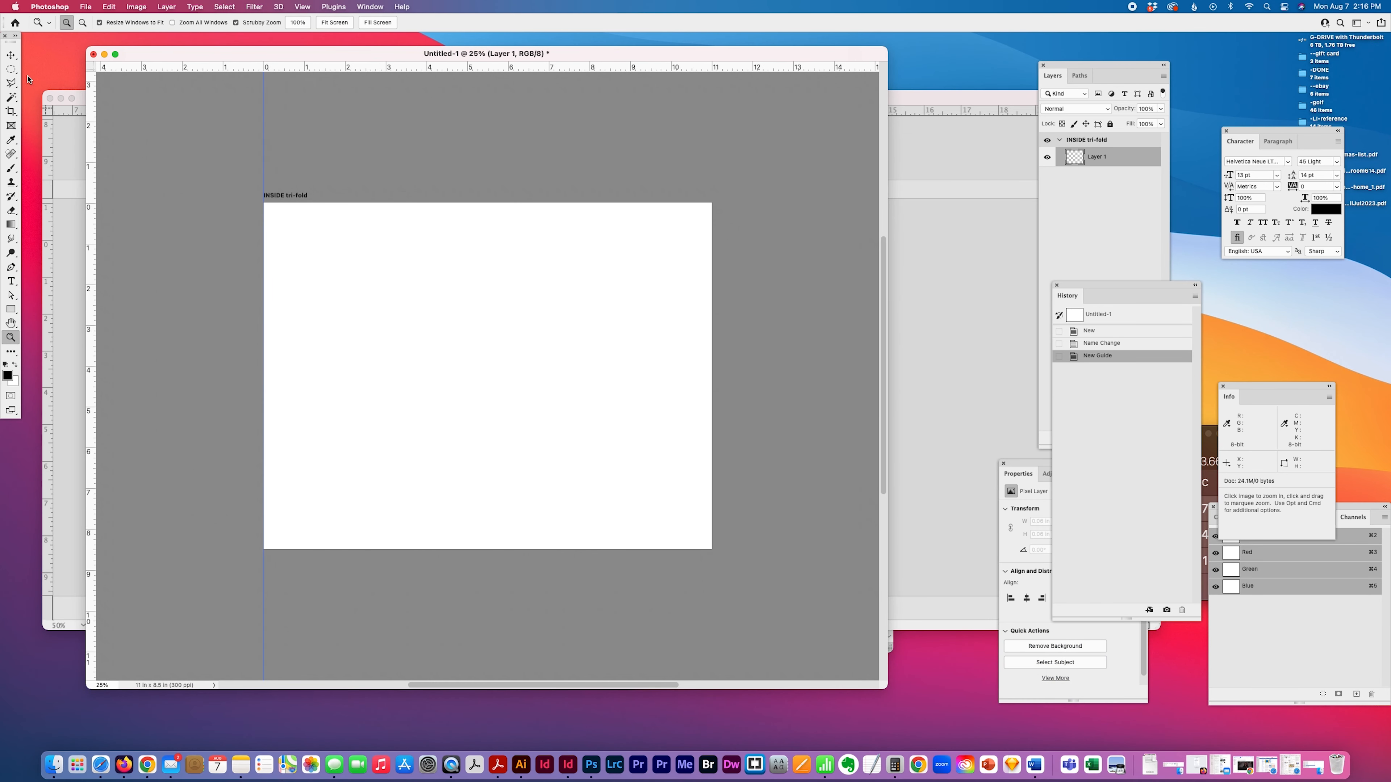
{"action": "left_click", "coordinate": [11, 55]}
{"action": "left_click_drag", "start_coordinate": [264, 143], "coordinate": [300, 153]}
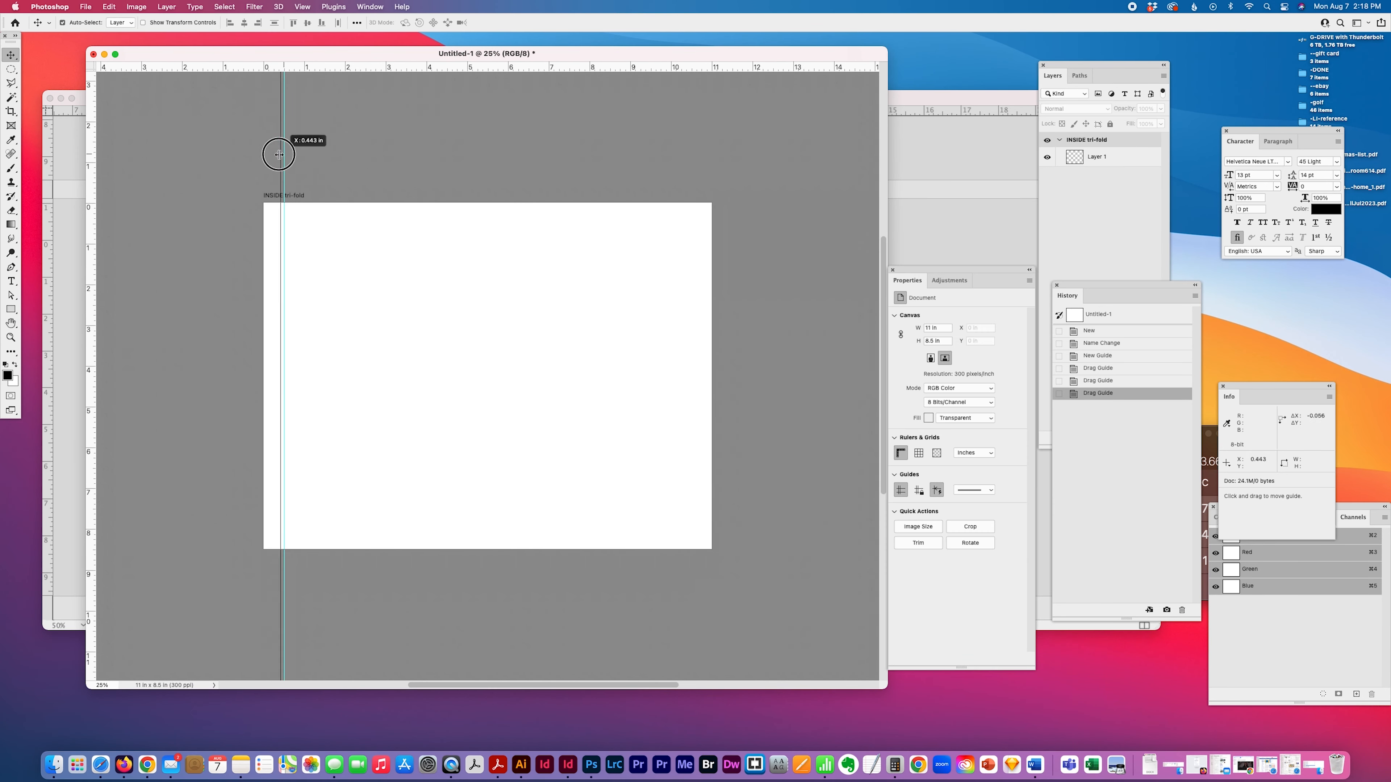
{"action": "key", "text": "super+z"}
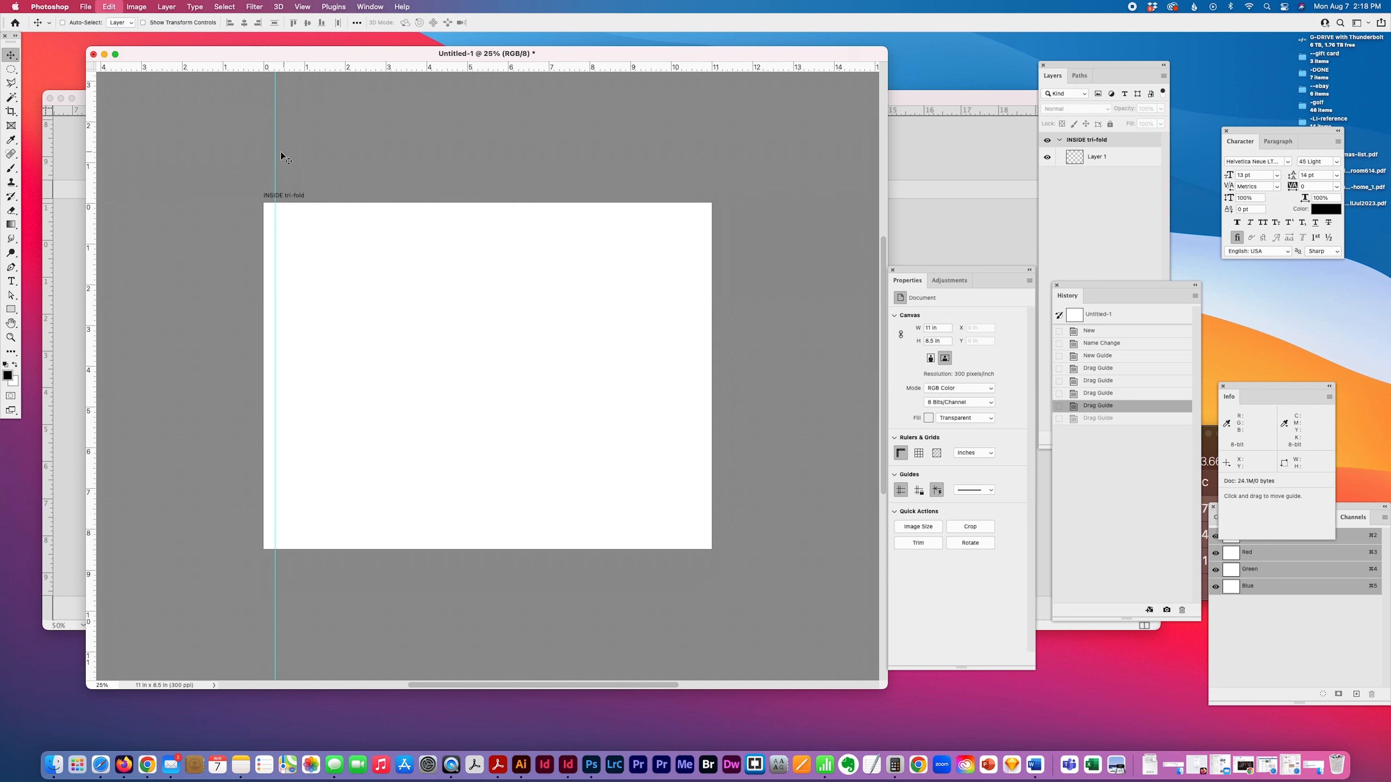
Step: Add margin guides about 0.25 in inside the artboard's top, right and bottom edges
{"action": "left_click_drag", "start_coordinate": [324, 73], "coordinate": [323, 214]}
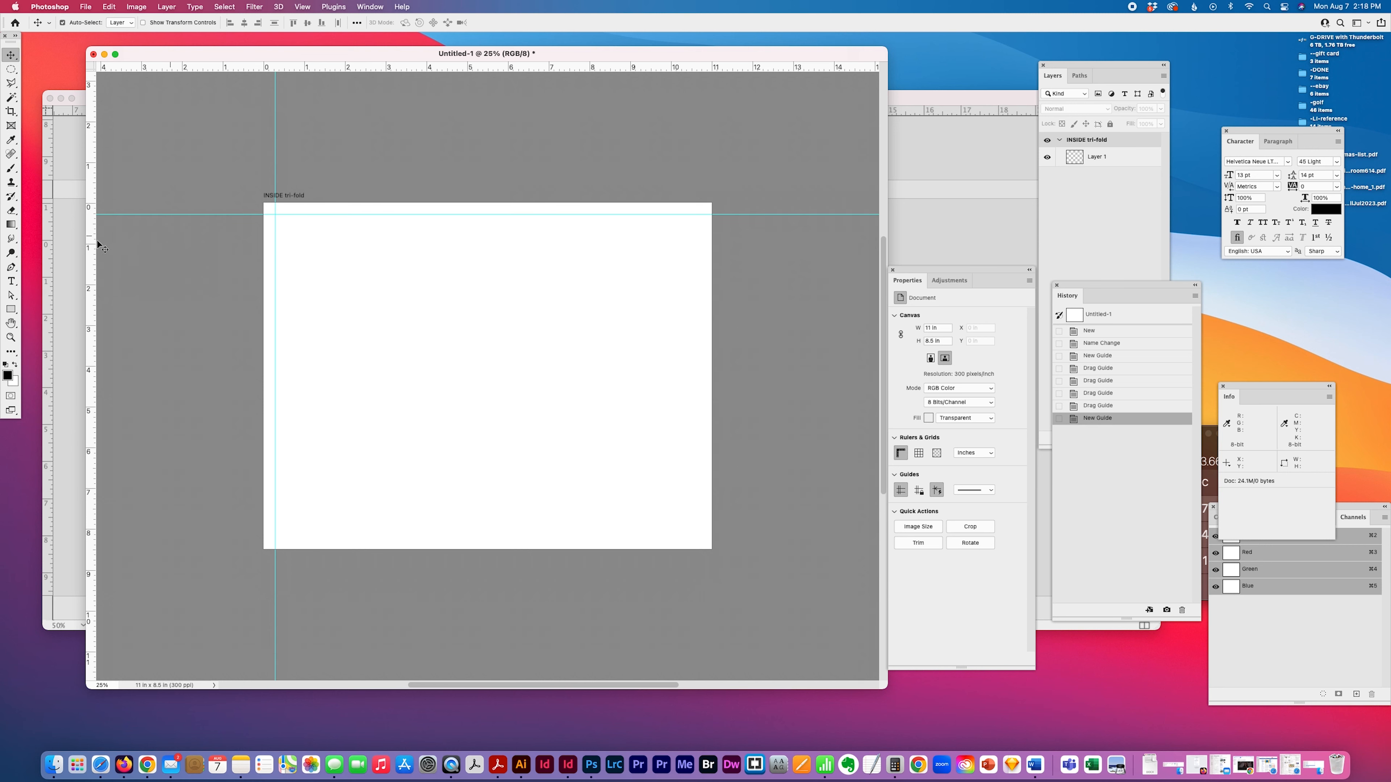
{"action": "left_click_drag", "start_coordinate": [90, 239], "coordinate": [702, 237]}
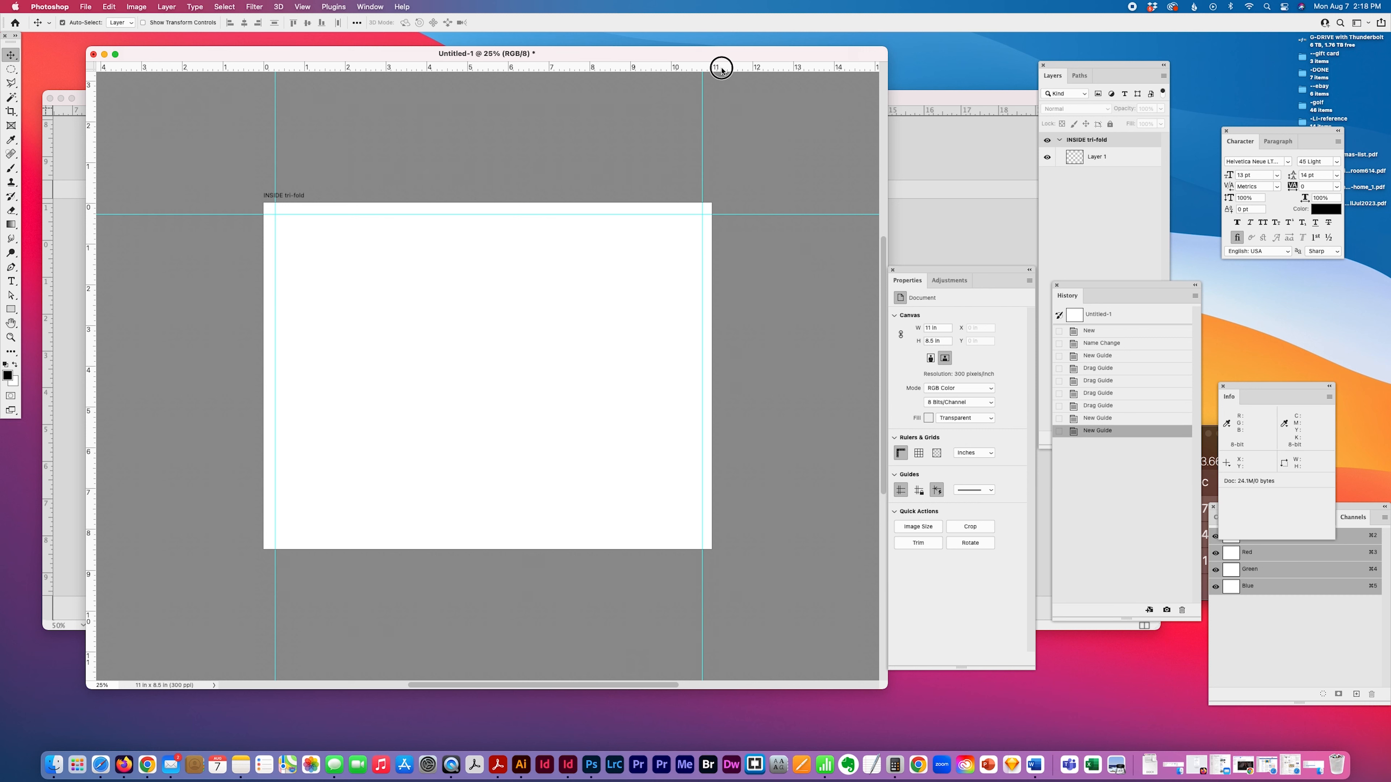
{"action": "left_click_drag", "start_coordinate": [721, 68], "coordinate": [723, 541]}
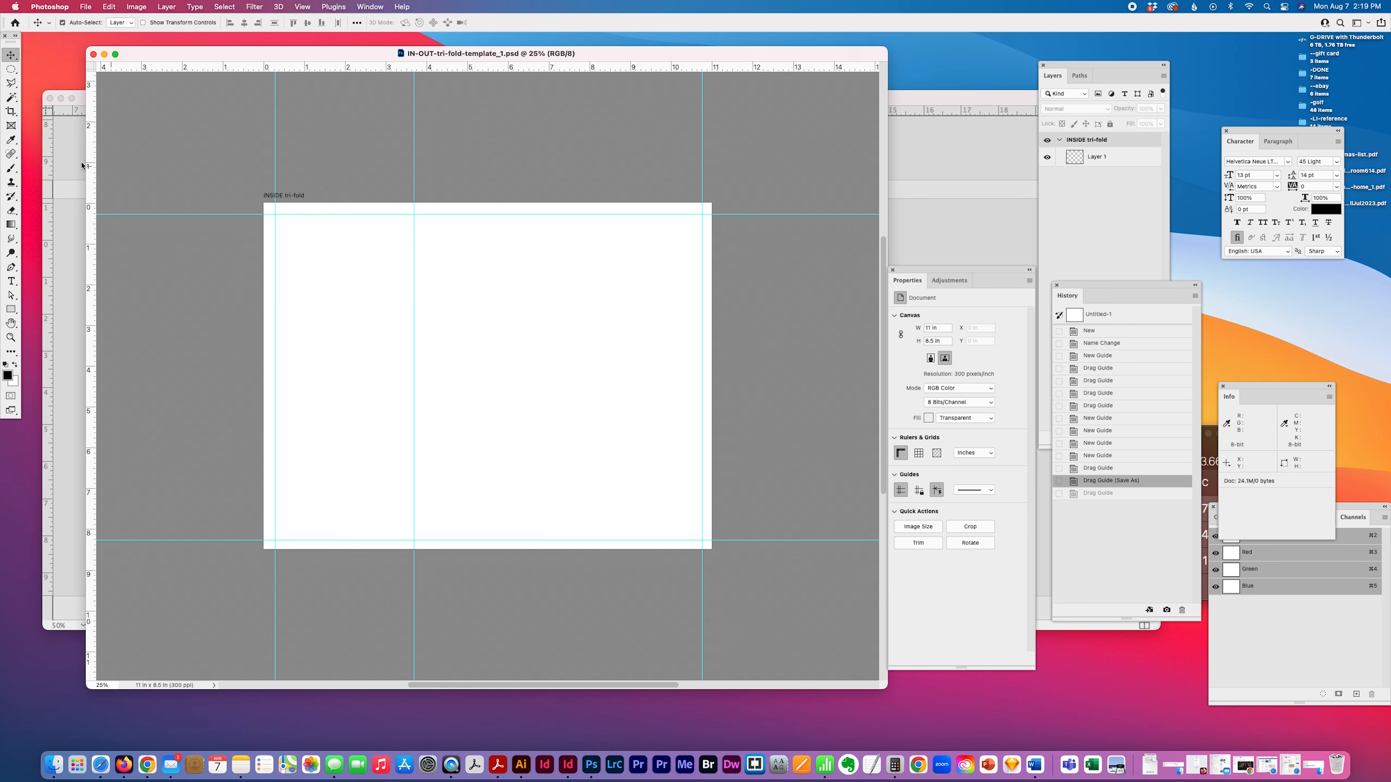
Step: Draw a frame about 3.7 x 8.6 in over the left brochure panel and move the Info panel aside
{"action": "left_click", "coordinate": [11, 127]}
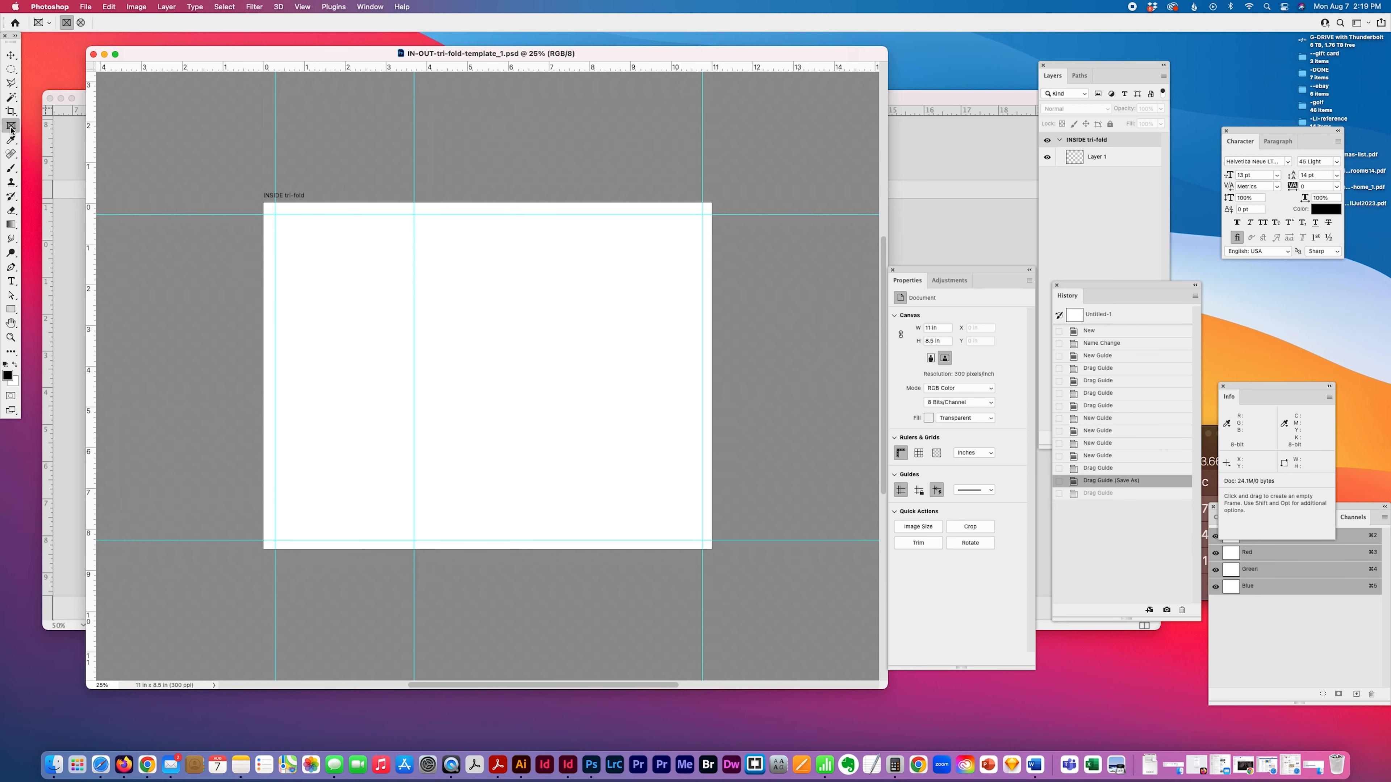
{"action": "left_click_drag", "start_coordinate": [266, 202], "coordinate": [415, 552]}
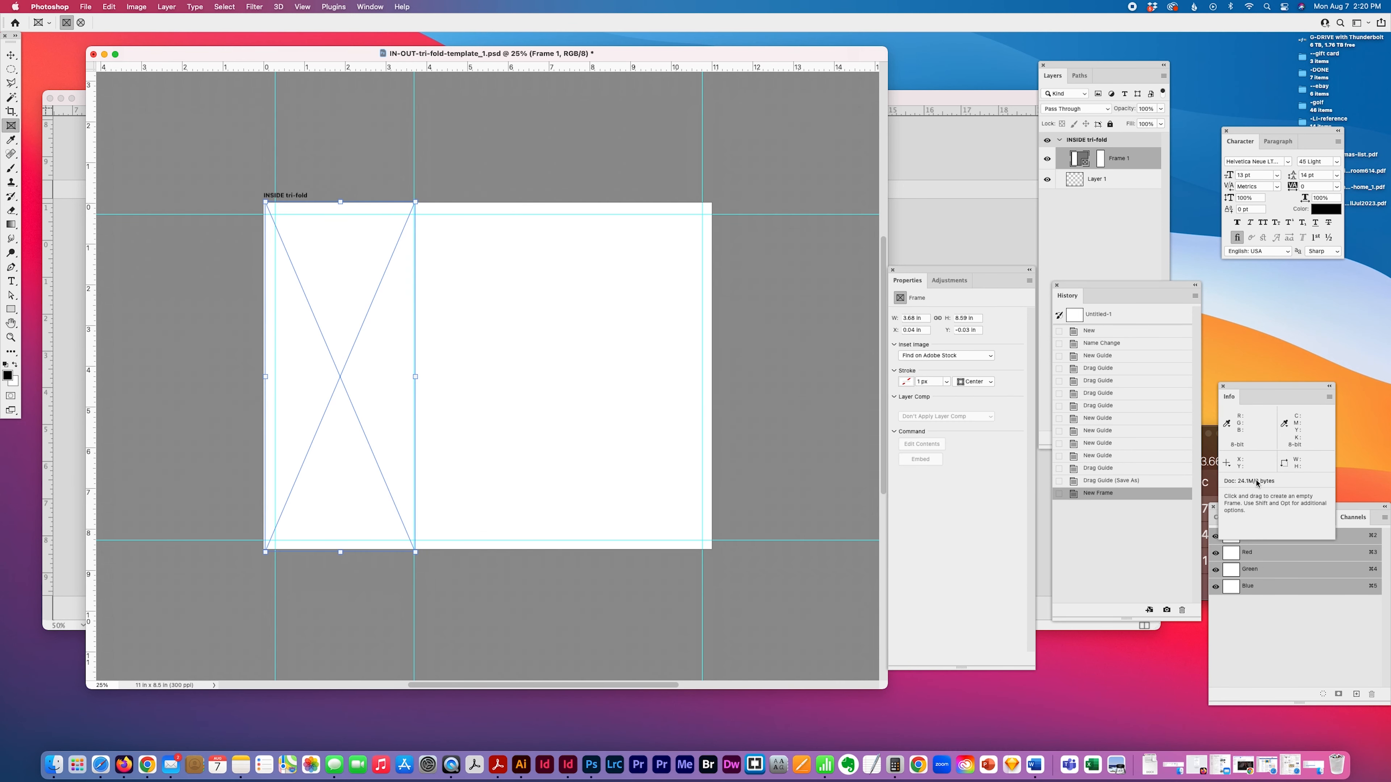
{"action": "left_click_drag", "start_coordinate": [1258, 388], "coordinate": [1209, 357]}
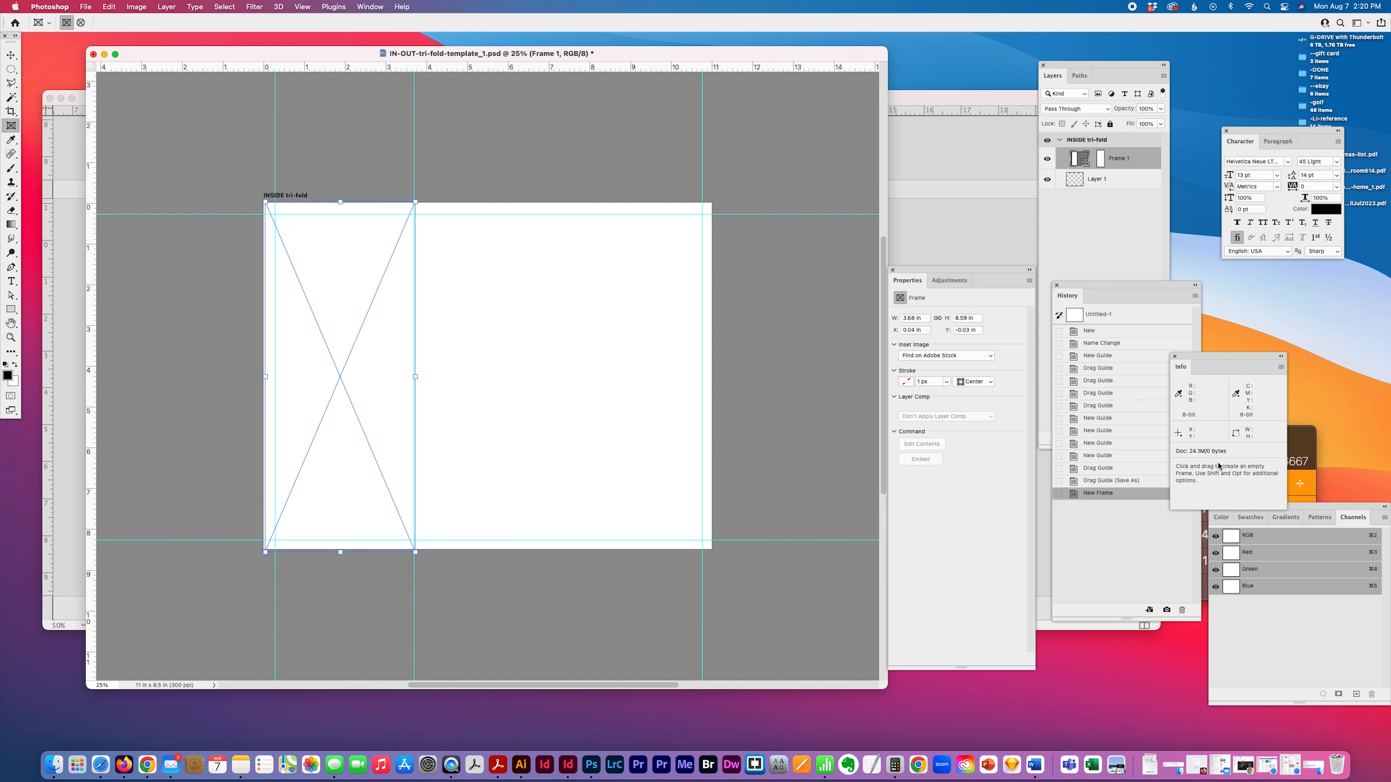
Step: Set the frame's width to 3.69 in and its height to 8.5 in
{"action": "left_click", "coordinate": [924, 318]}
{"action": "type", "text": "3.69"}
{"action": "key", "text": "Tab"}
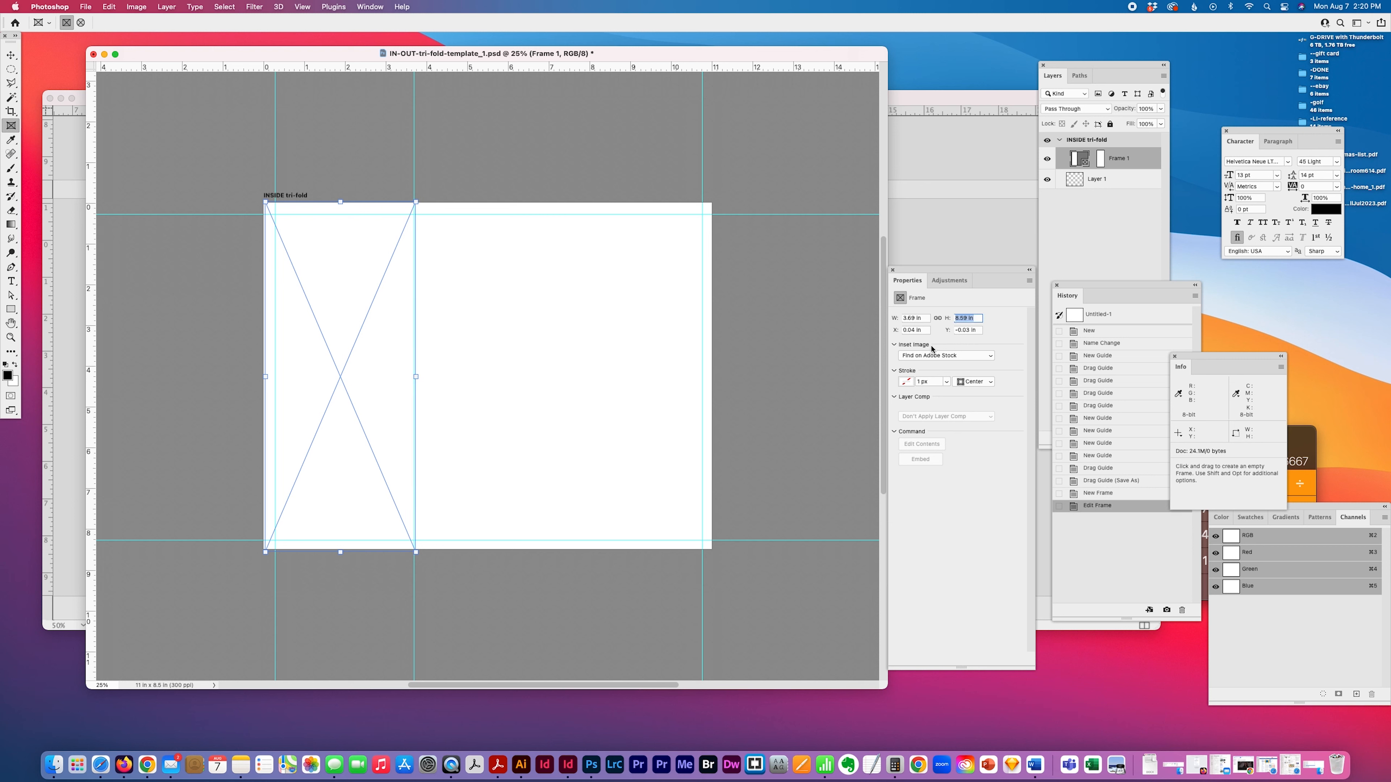
{"action": "type", "text": "28.5"}
{"action": "key", "text": "Return"}
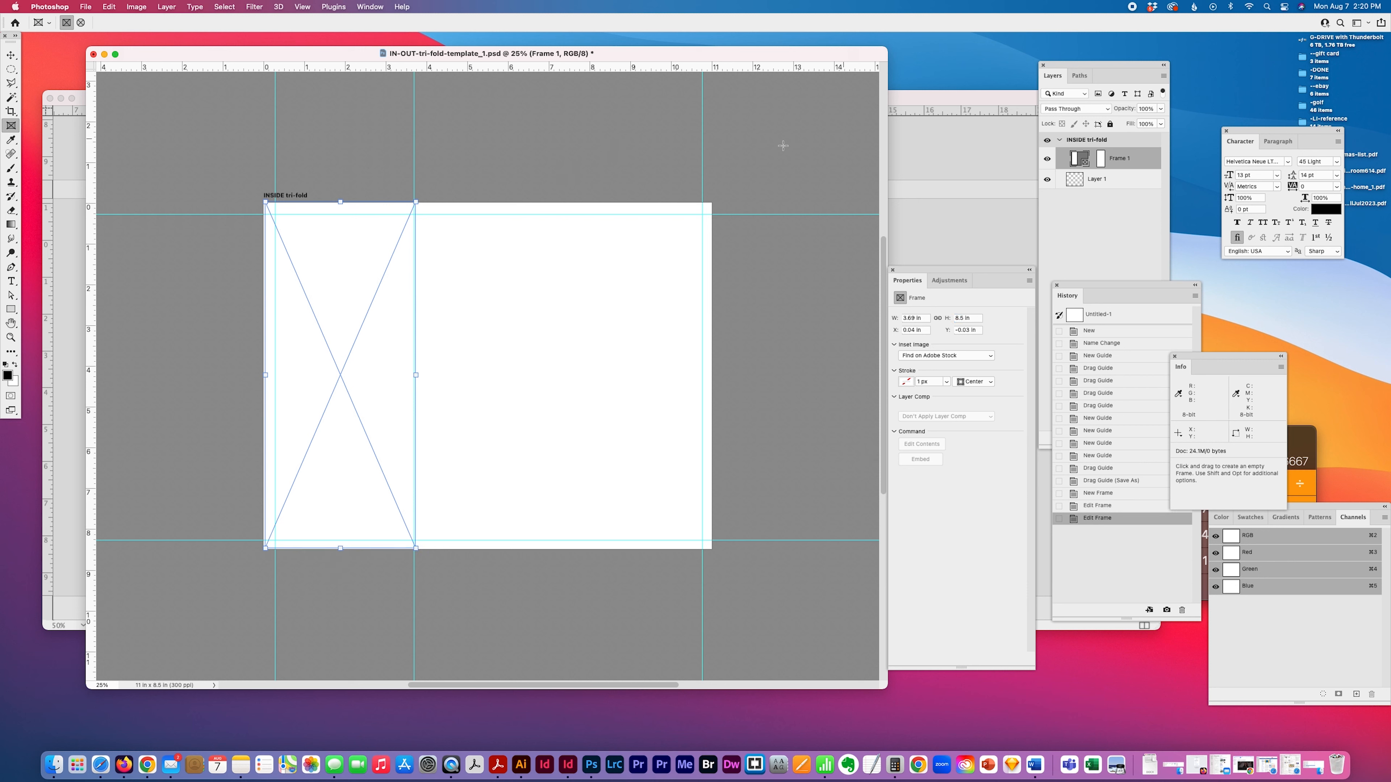
Step: Move the frame to the artboard's left edge and align the fold guide with the frame's right edge
{"action": "left_click_drag", "start_coordinate": [322, 245], "coordinate": [320, 245]}
{"action": "left_click_drag", "start_coordinate": [320, 246], "coordinate": [321, 246]}
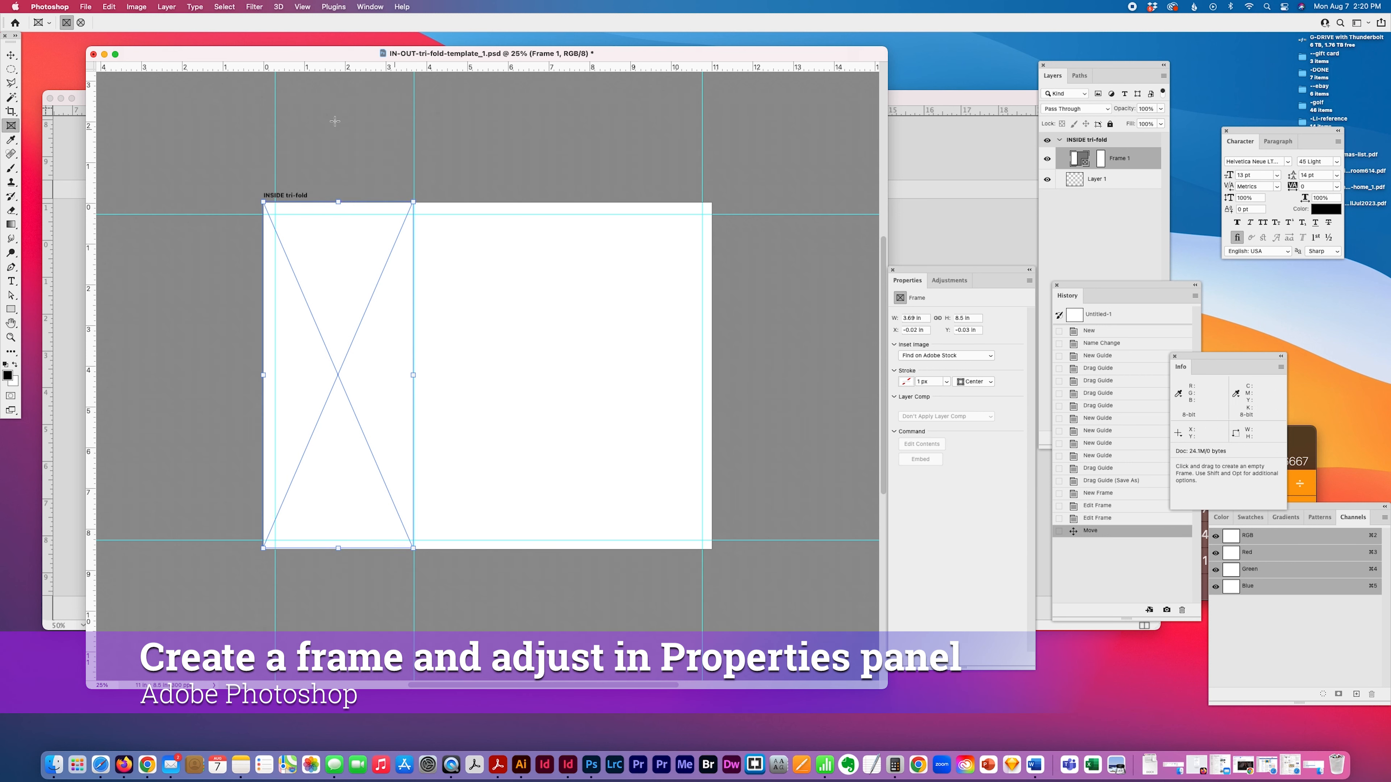
{"action": "left_click", "coordinate": [11, 55]}
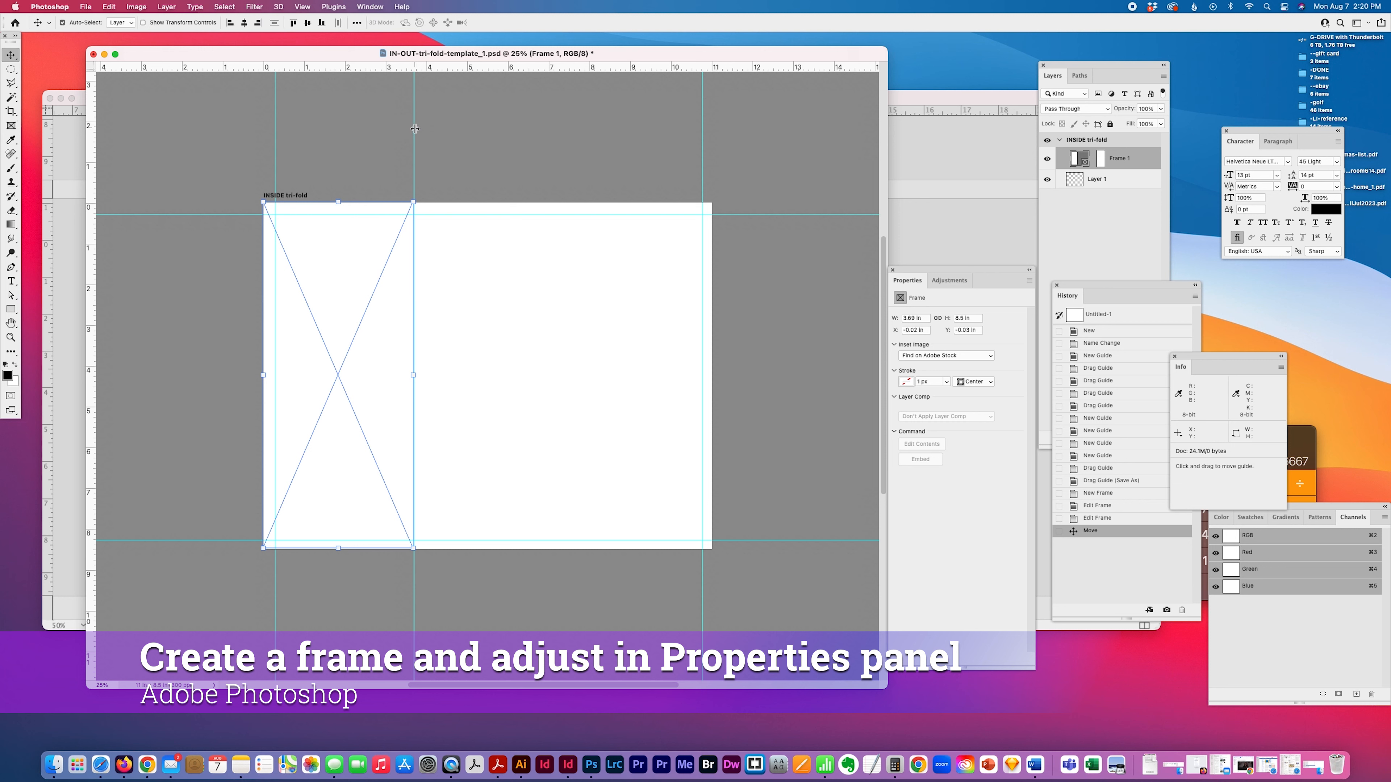
{"action": "left_click_drag", "start_coordinate": [414, 128], "coordinate": [413, 127]}
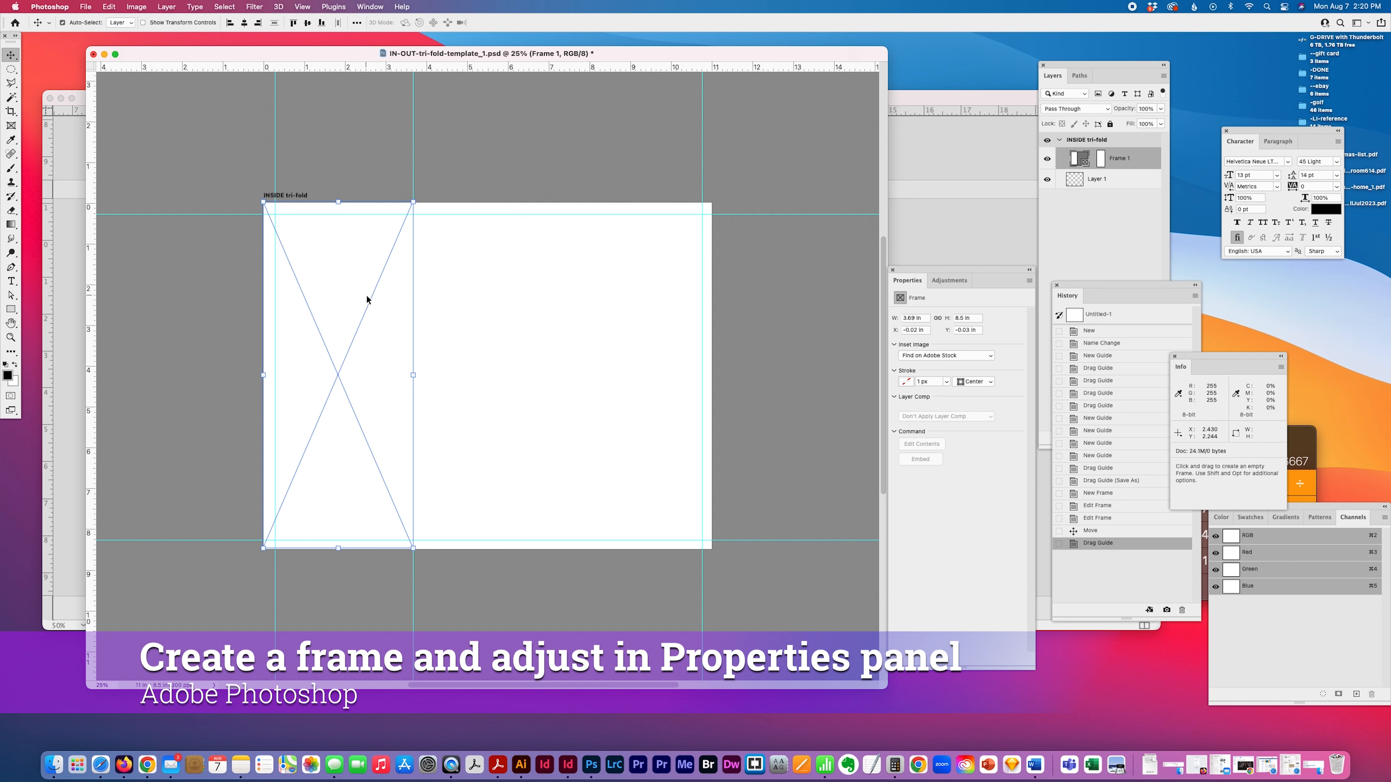
{"action": "left_click_drag", "start_coordinate": [367, 299], "coordinate": [533, 308]}
{"action": "key", "text": "cmd+z"}
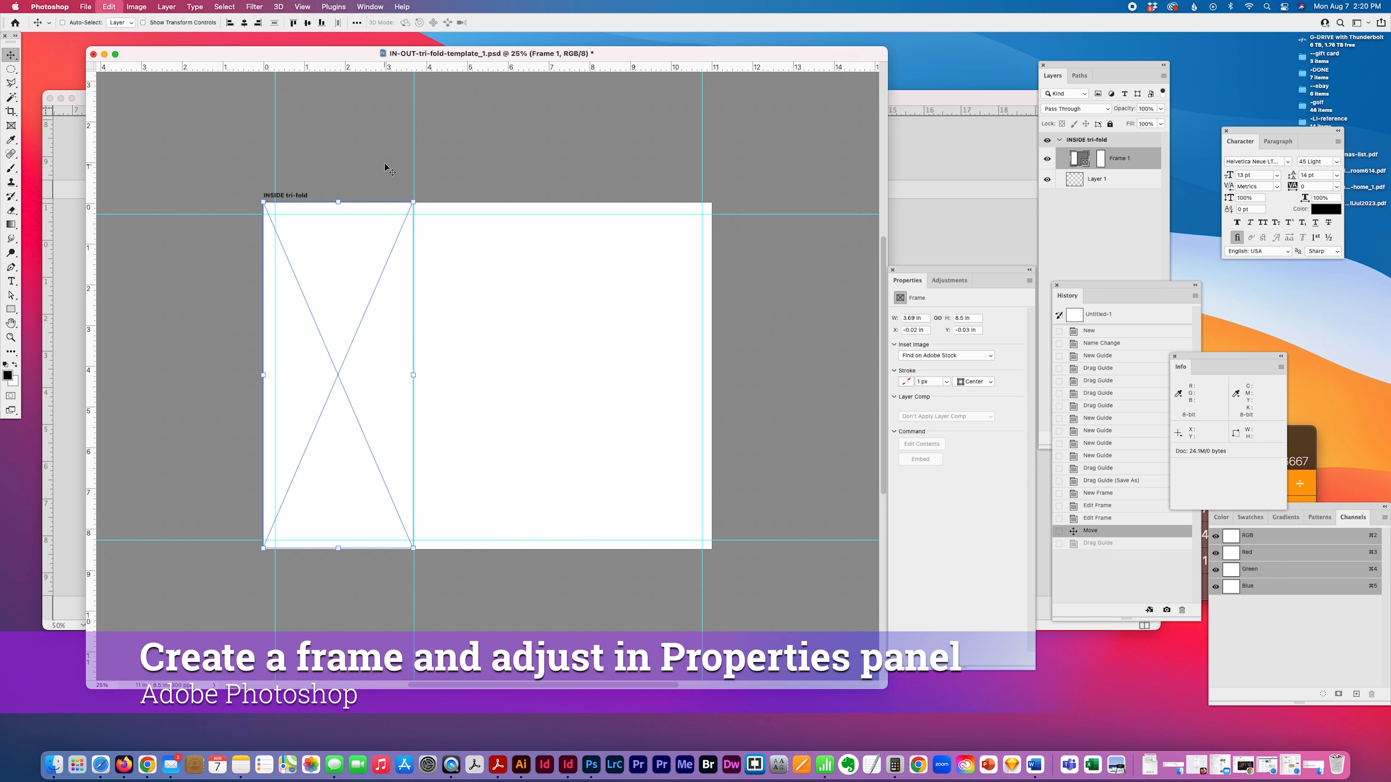
{"action": "key", "text": "super"}
{"action": "left_click", "coordinate": [112, 7]}
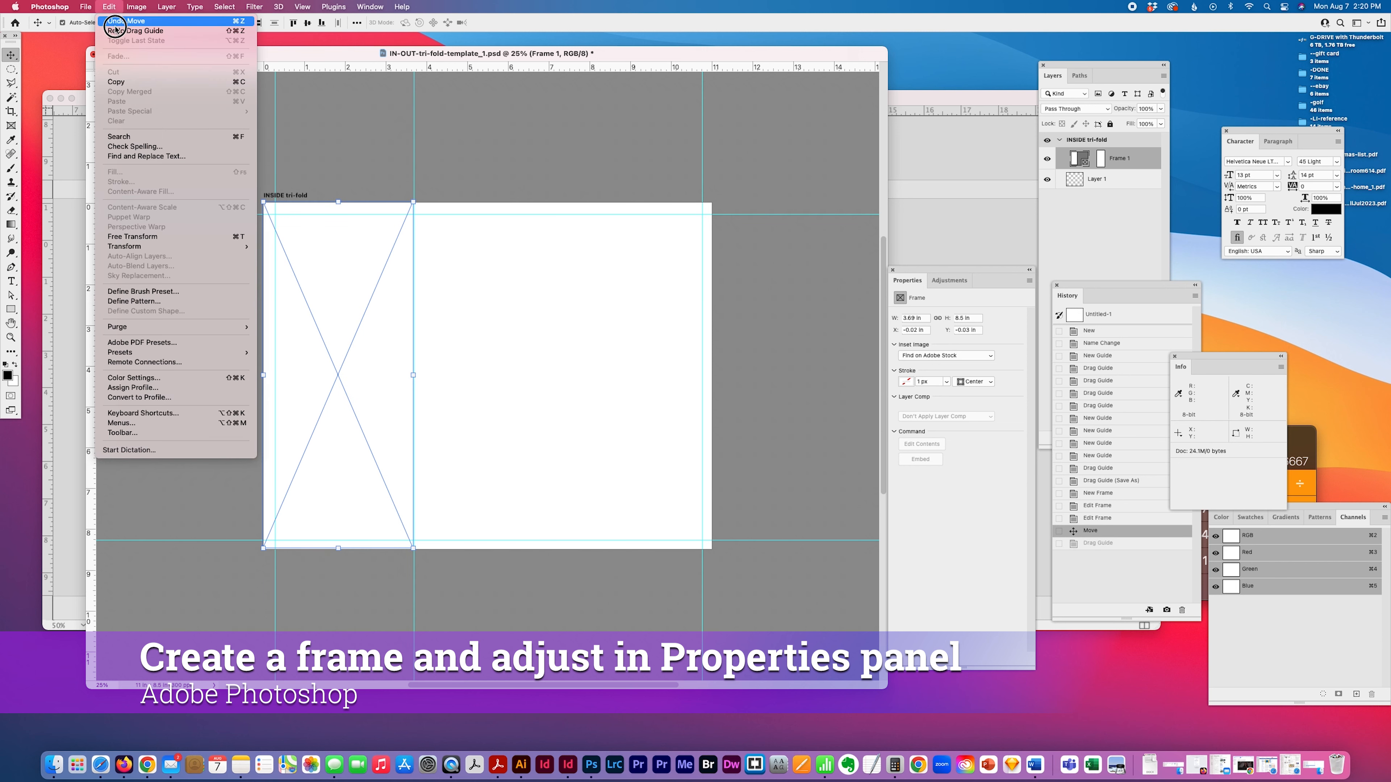
{"action": "key", "text": "super+shift+z"}
{"action": "left_click", "coordinate": [451, 240]}
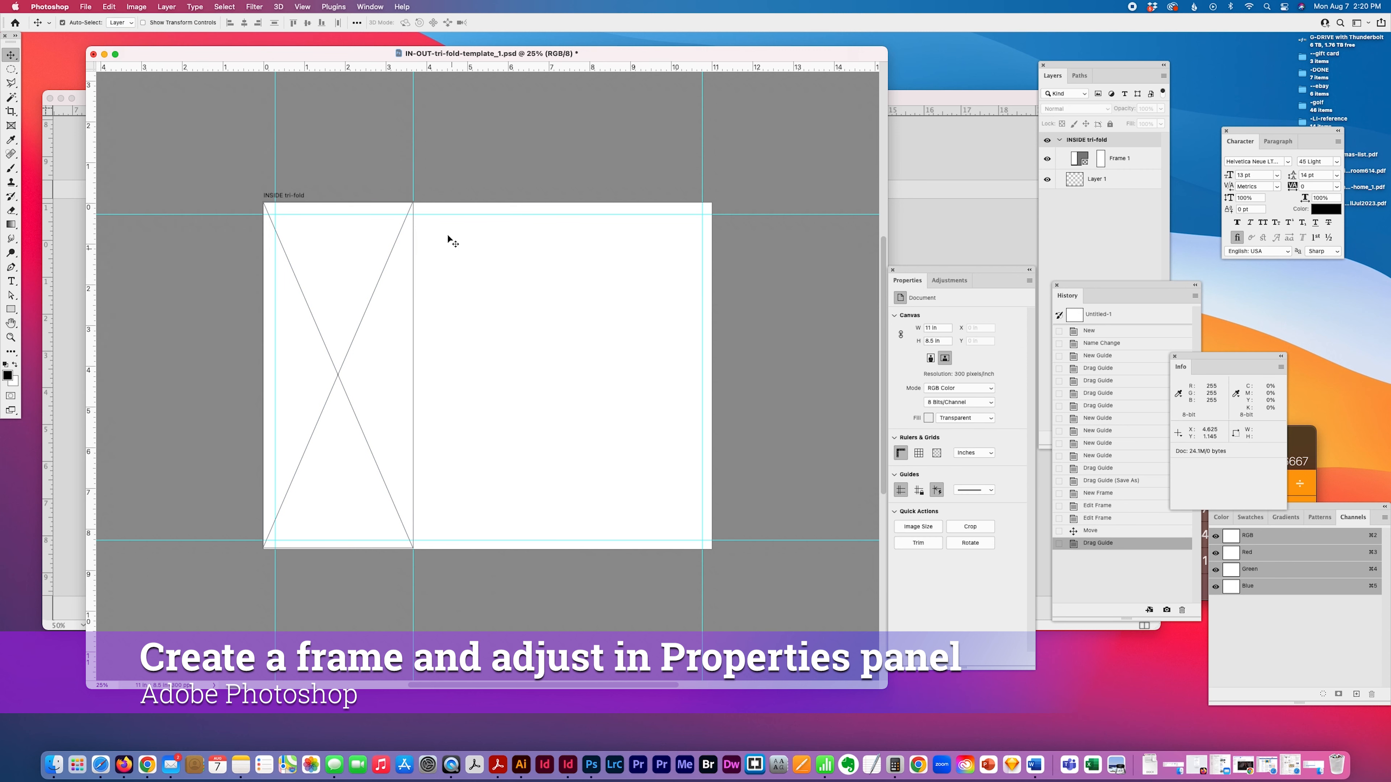
Step: Fine-tune the first fold guide against the frame's right edge and move the frame to the middle panel, starting at that guide
{"action": "left_click_drag", "start_coordinate": [413, 189], "coordinate": [414, 186]}
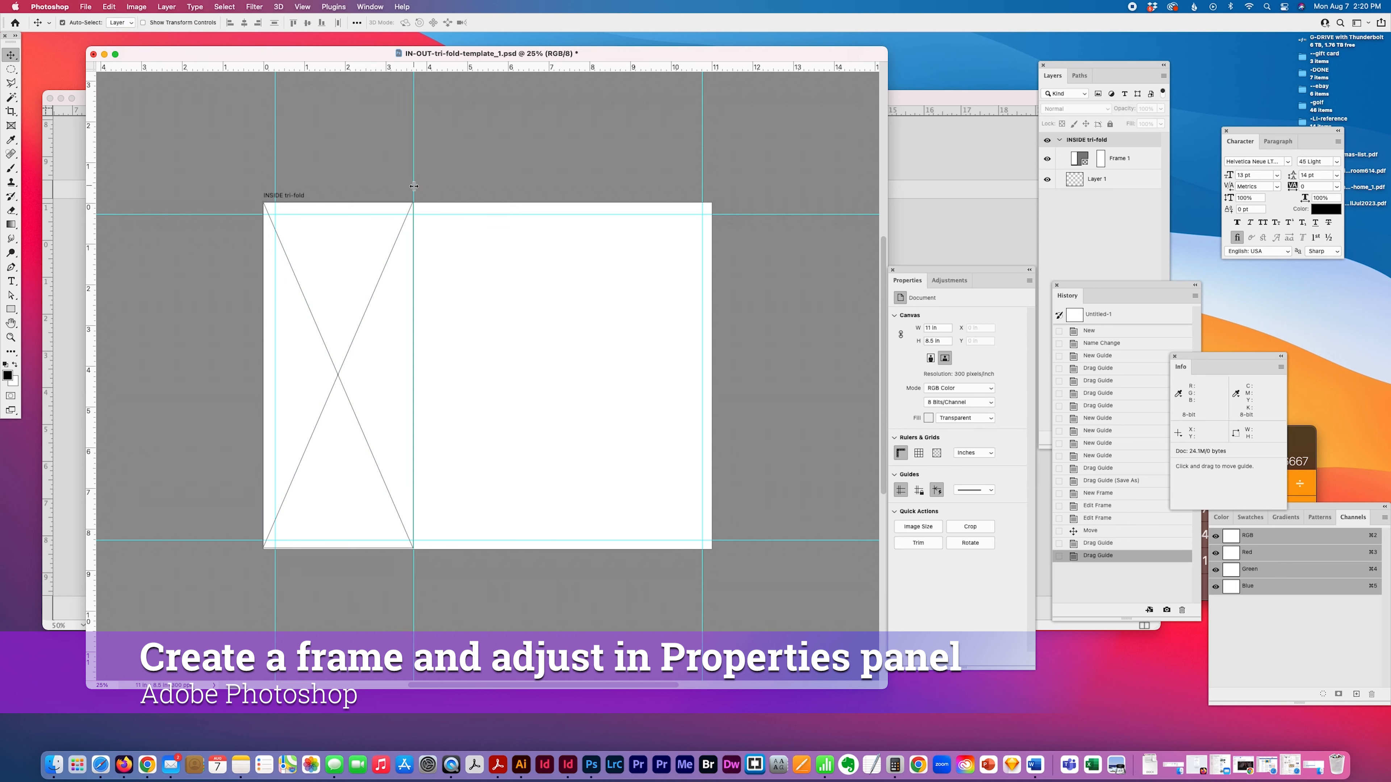
{"action": "left_click_drag", "start_coordinate": [379, 241], "coordinate": [534, 241]}
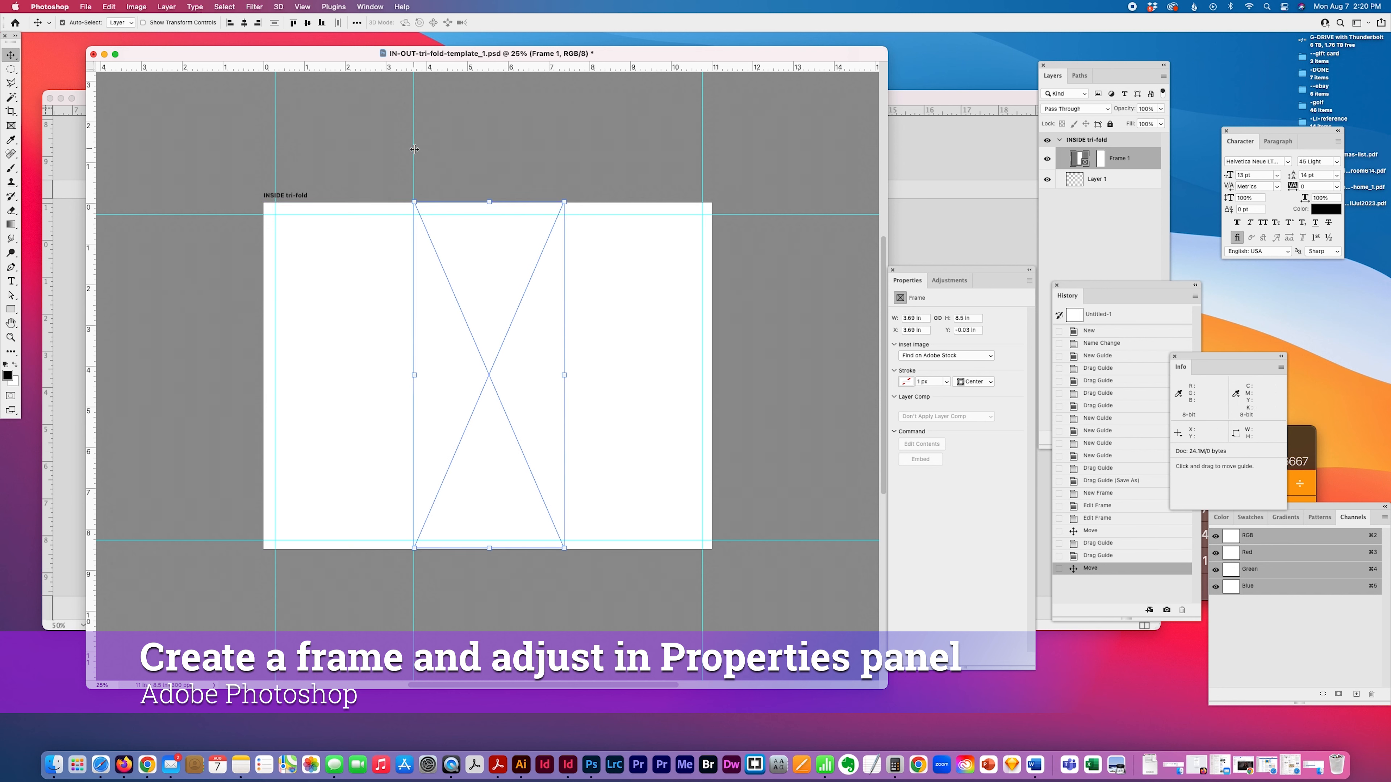
Step: Add a second vertical fold guide along the right edge of the frame in the middle panel
{"action": "left_click_drag", "start_coordinate": [419, 148], "coordinate": [518, 146]}
{"action": "key", "text": "super+z"}
{"action": "left_click_drag", "start_coordinate": [442, 67], "coordinate": [564, 235]}
{"action": "key", "text": "alt"}
{"action": "left_click_drag", "start_coordinate": [93, 179], "coordinate": [564, 197]}
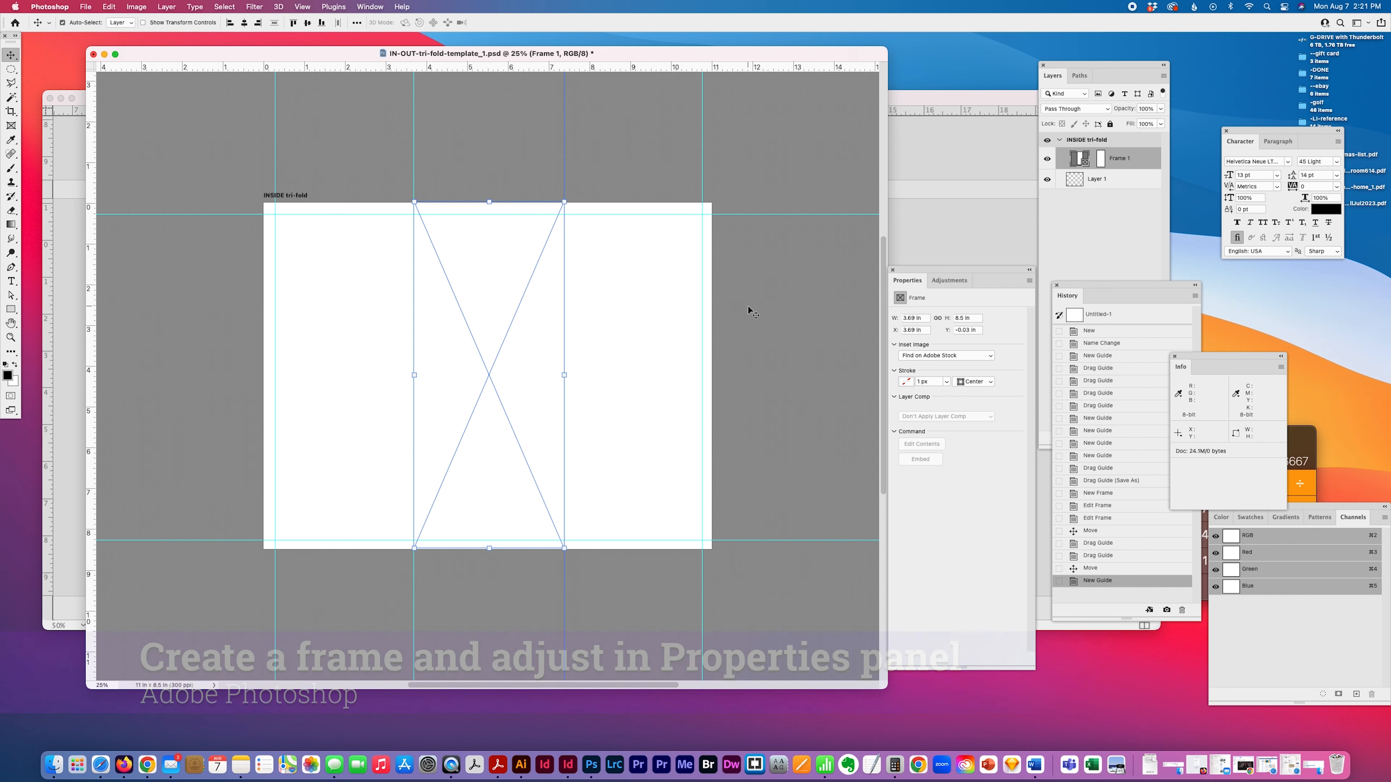
{"action": "left_click", "coordinate": [757, 302]}
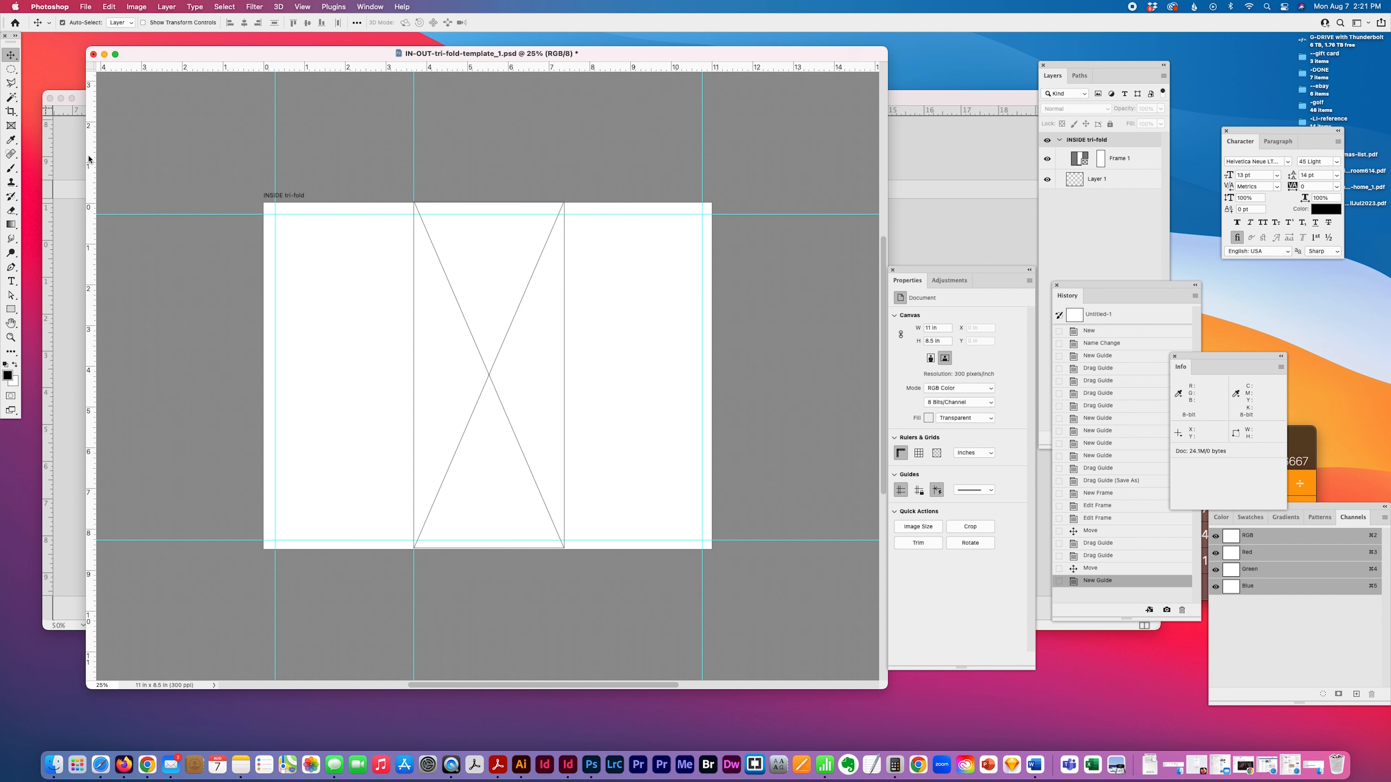
{"action": "left_click_drag", "start_coordinate": [88, 159], "coordinate": [564, 118]}
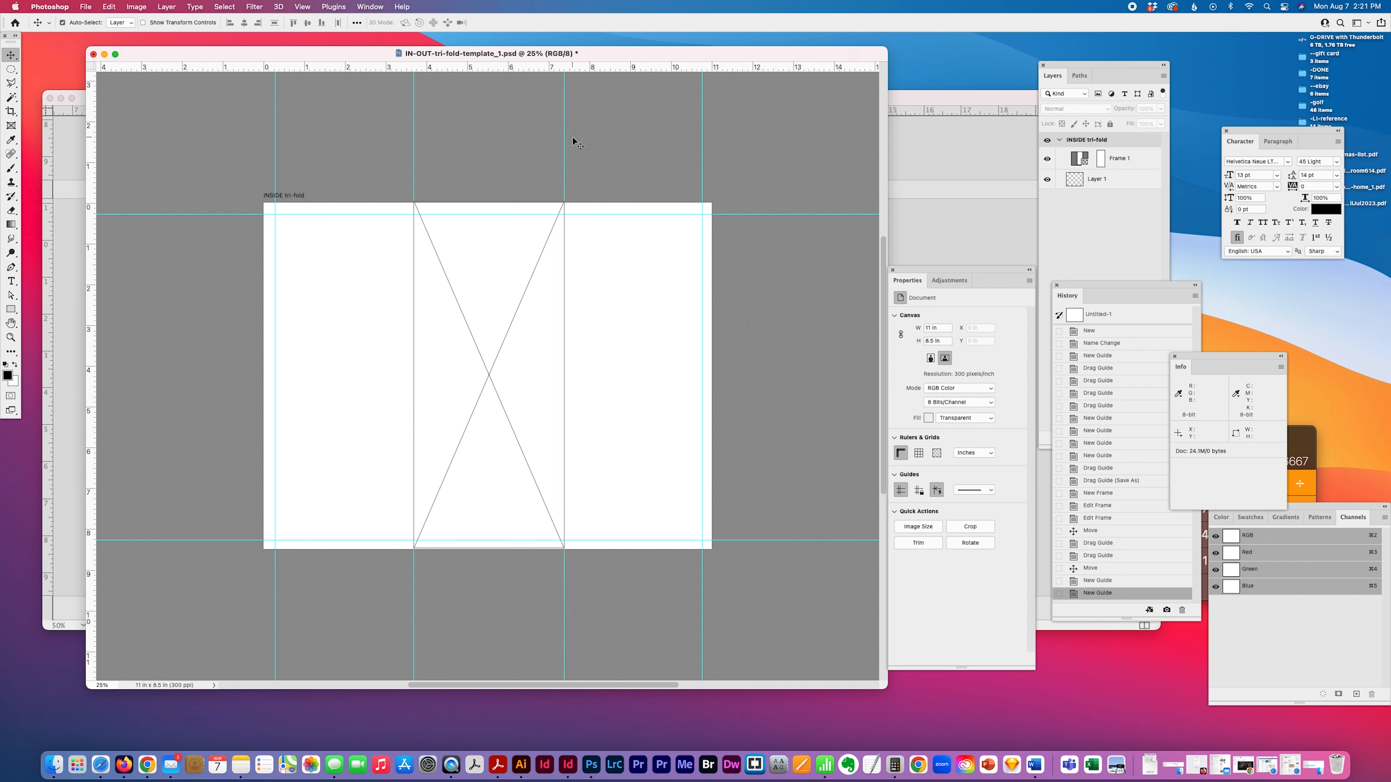
Step: Duplicate the INSIDE tri-fold artboard within the same document and name the copy "OUTSIDE tri-fold"
{"action": "left_click", "coordinate": [1138, 218]}
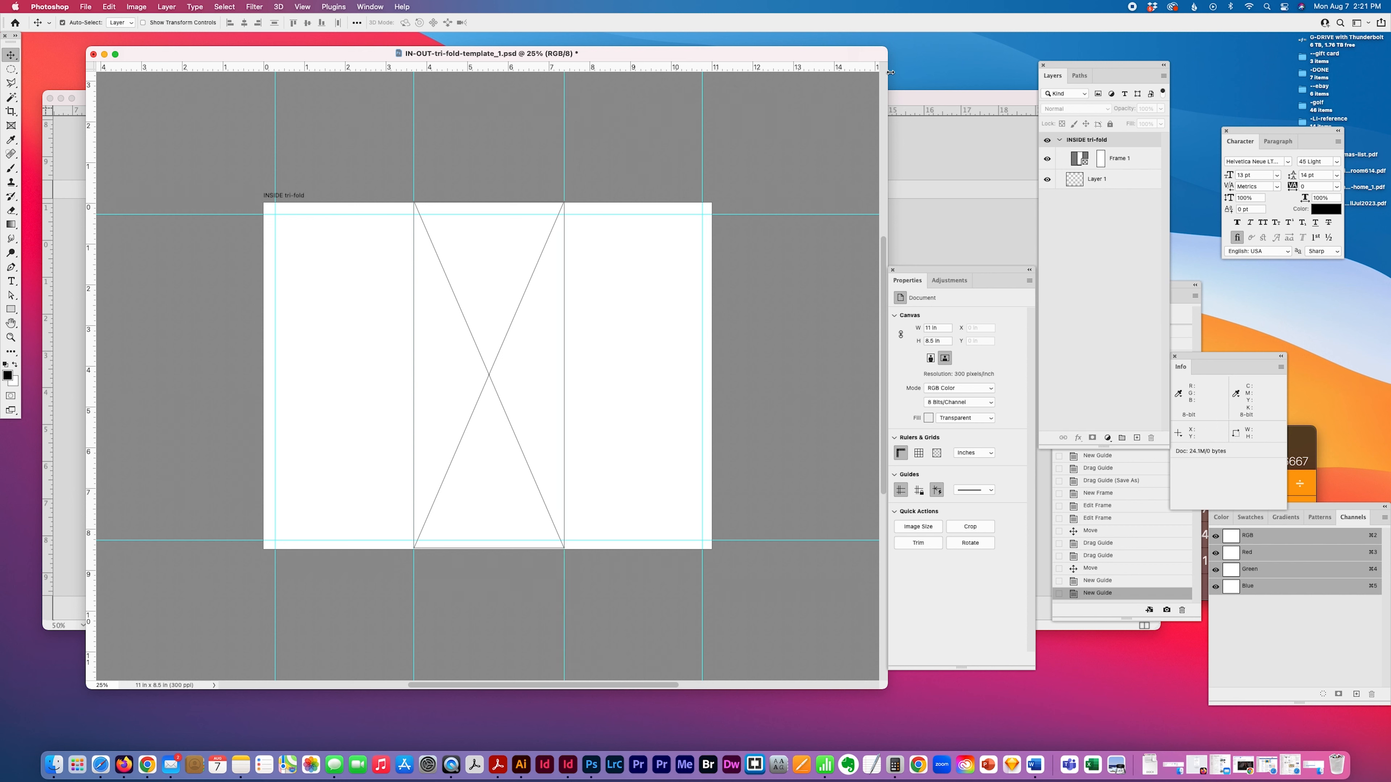
{"action": "left_click_drag", "start_coordinate": [811, 58], "coordinate": [850, 55]}
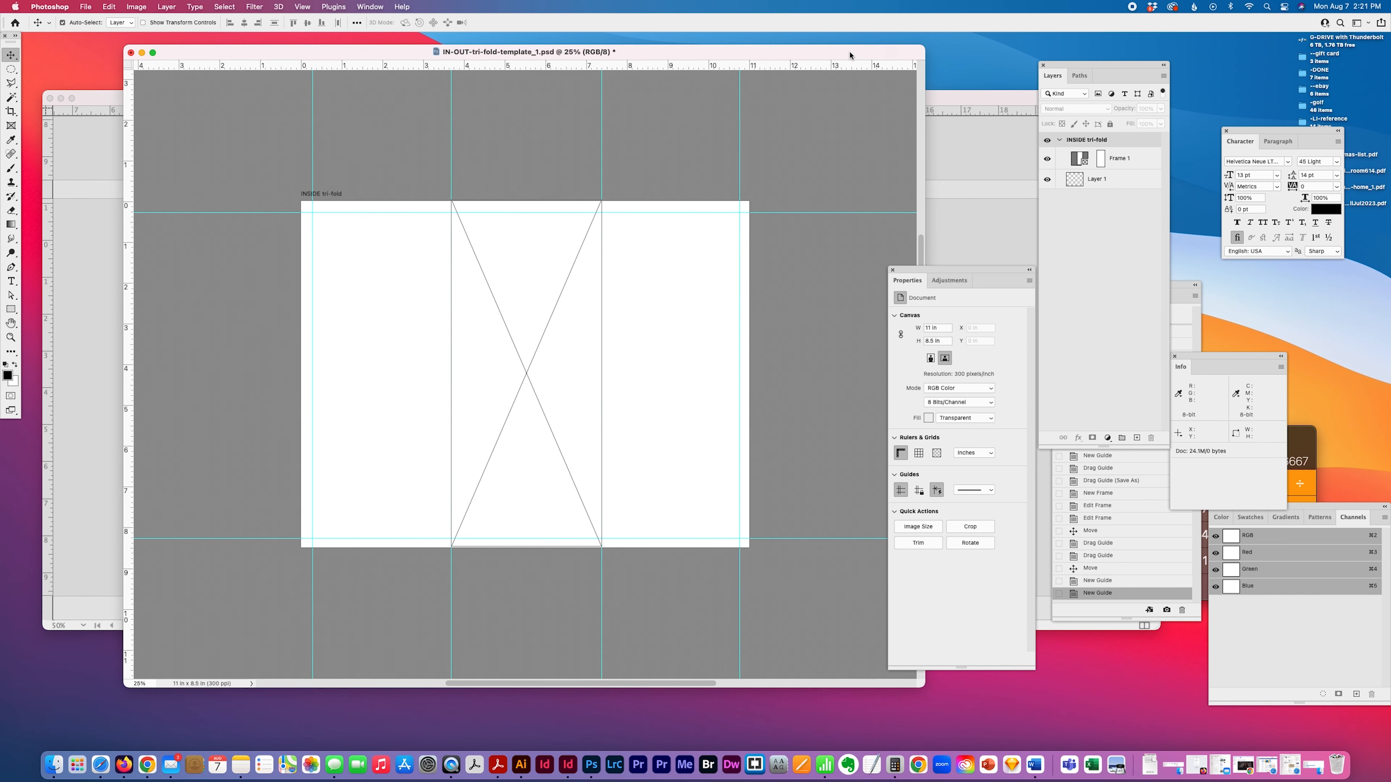
{"action": "left_click", "coordinate": [1120, 140]}
{"action": "left_click", "coordinate": [1163, 76]}
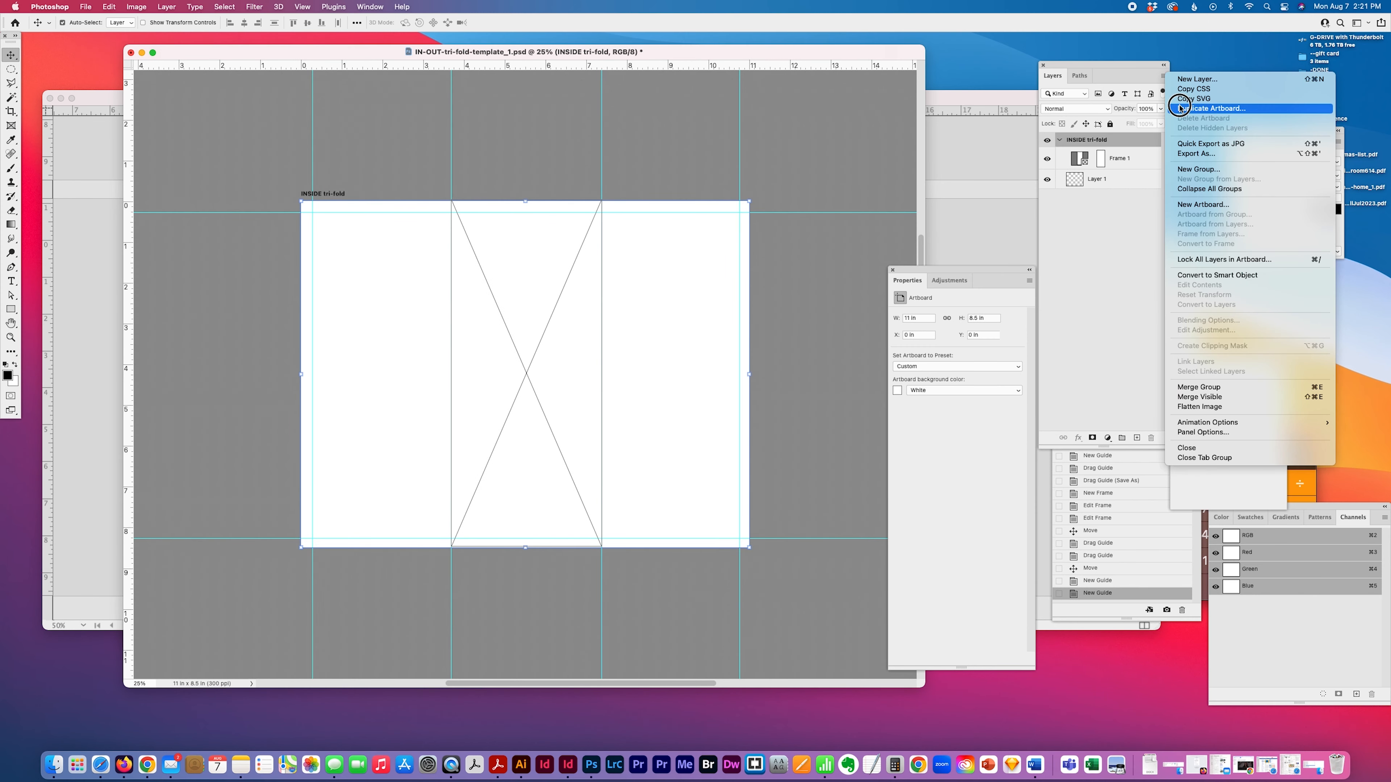
{"action": "left_click", "coordinate": [1179, 108]}
{"action": "left_click", "coordinate": [654, 355]}
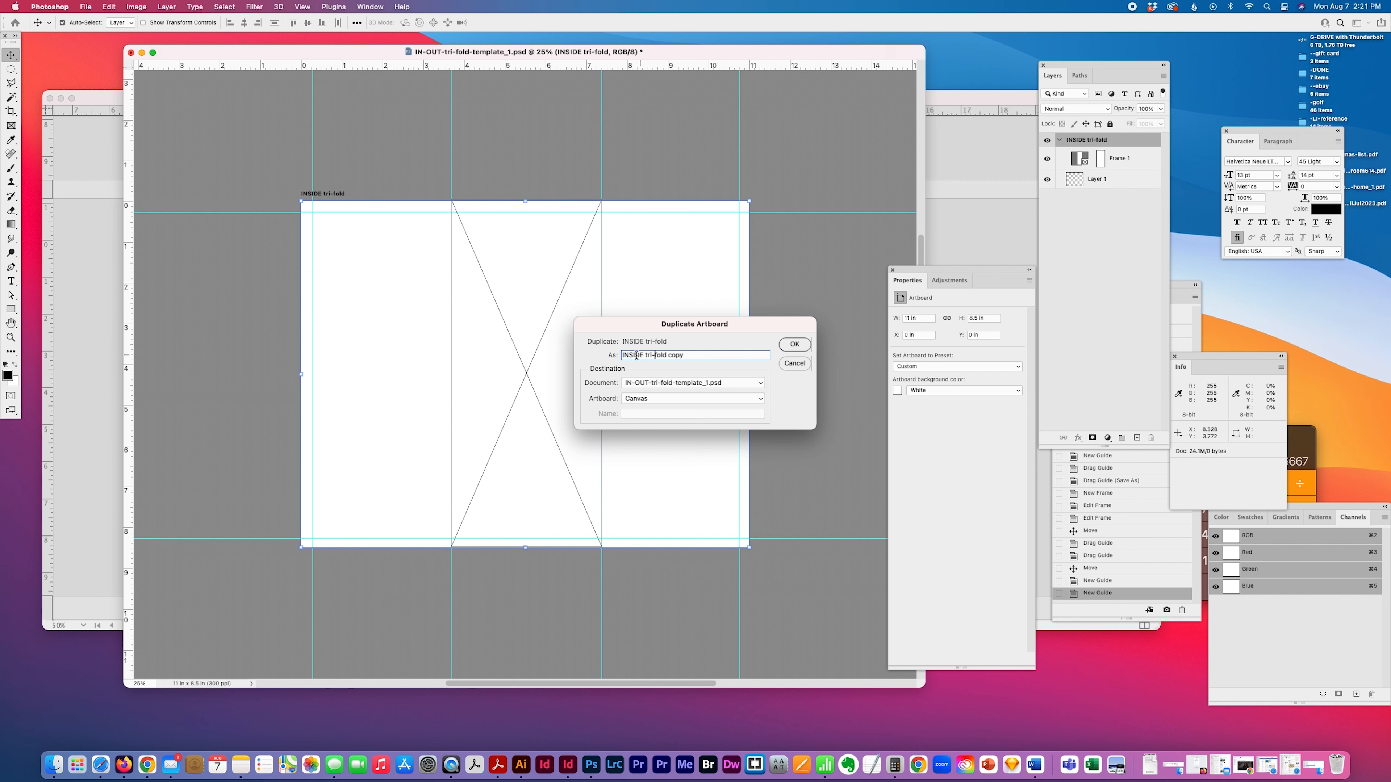
{"action": "left_click_drag", "start_coordinate": [628, 355], "coordinate": [582, 355]}
{"action": "type", "text": "OUT"}
{"action": "left_click_drag", "start_coordinate": [675, 355], "coordinate": [725, 355]}
{"action": "type", "text": "="}
{"action": "left_click", "coordinate": [795, 344]}
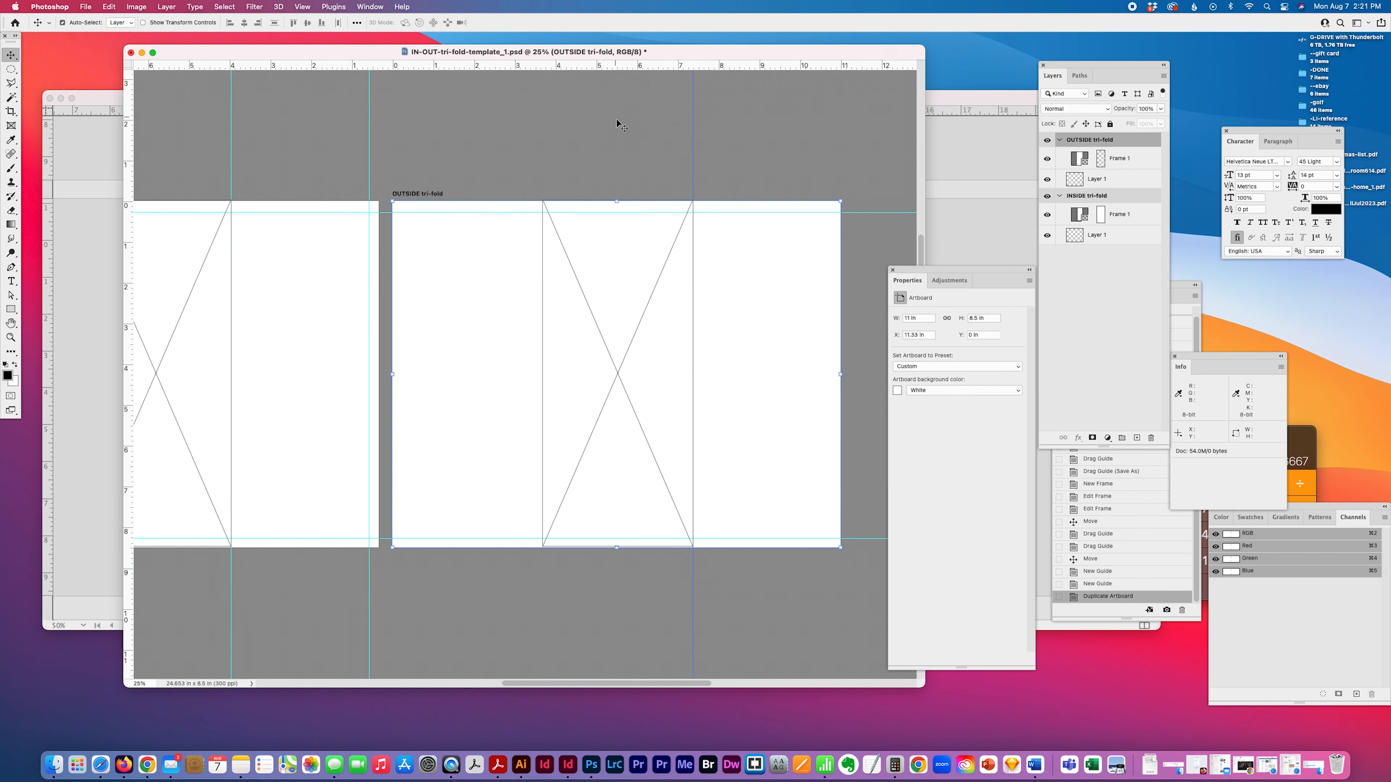
Step: Move the OUTSIDE artboard's frame against the artboard's right edge and align the fold guide with the frame's left edge
{"action": "left_click", "coordinate": [677, 156]}
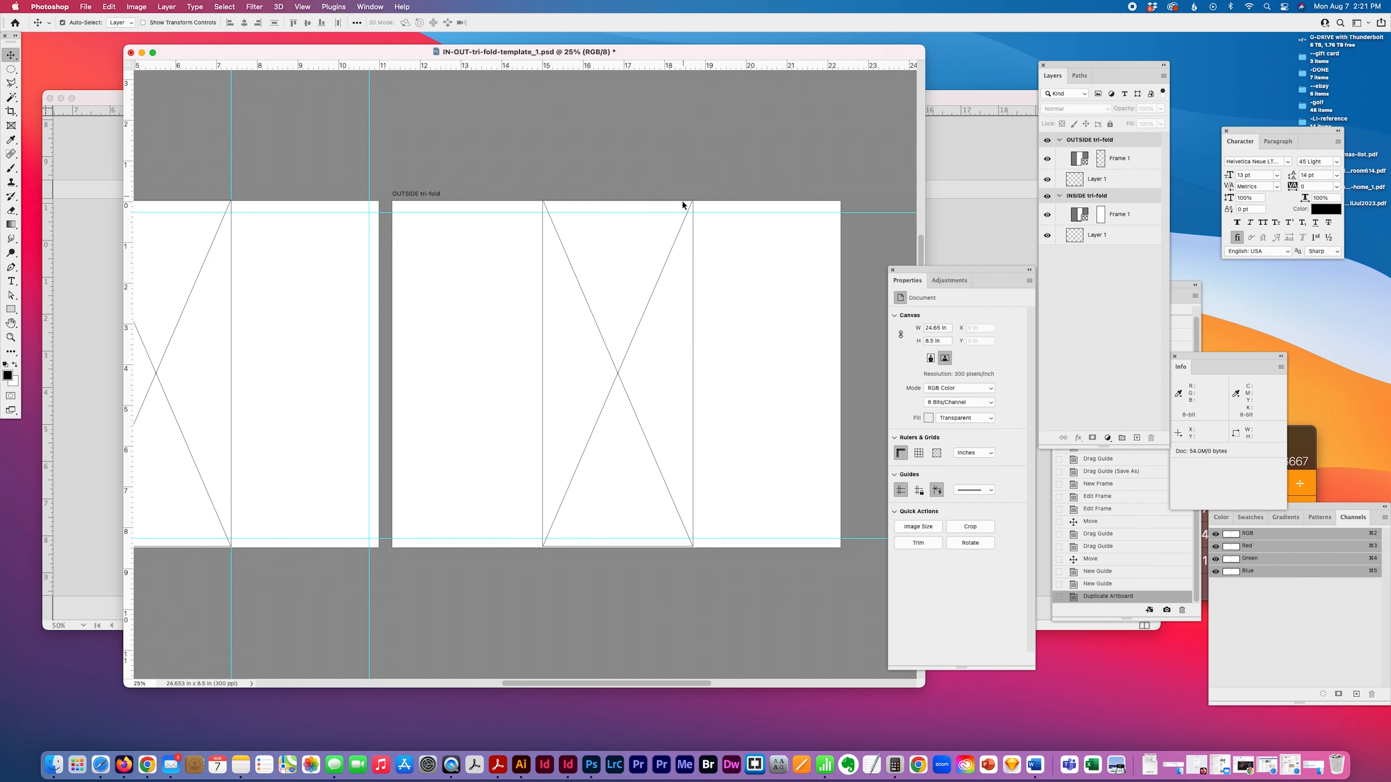
{"action": "left_click", "coordinate": [681, 258]}
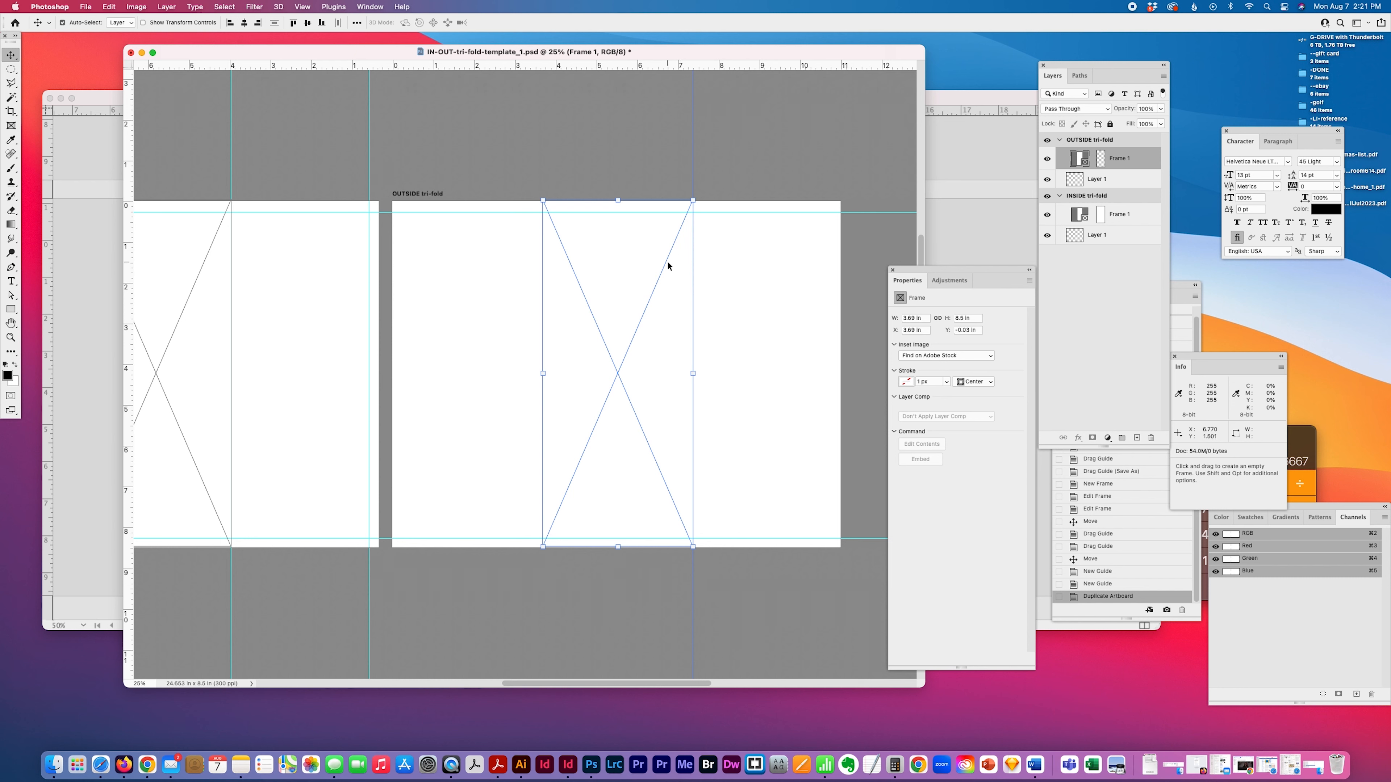
{"action": "left_click_drag", "start_coordinate": [667, 262], "coordinate": [814, 252]}
{"action": "left_click_drag", "start_coordinate": [693, 155], "coordinate": [690, 155]}
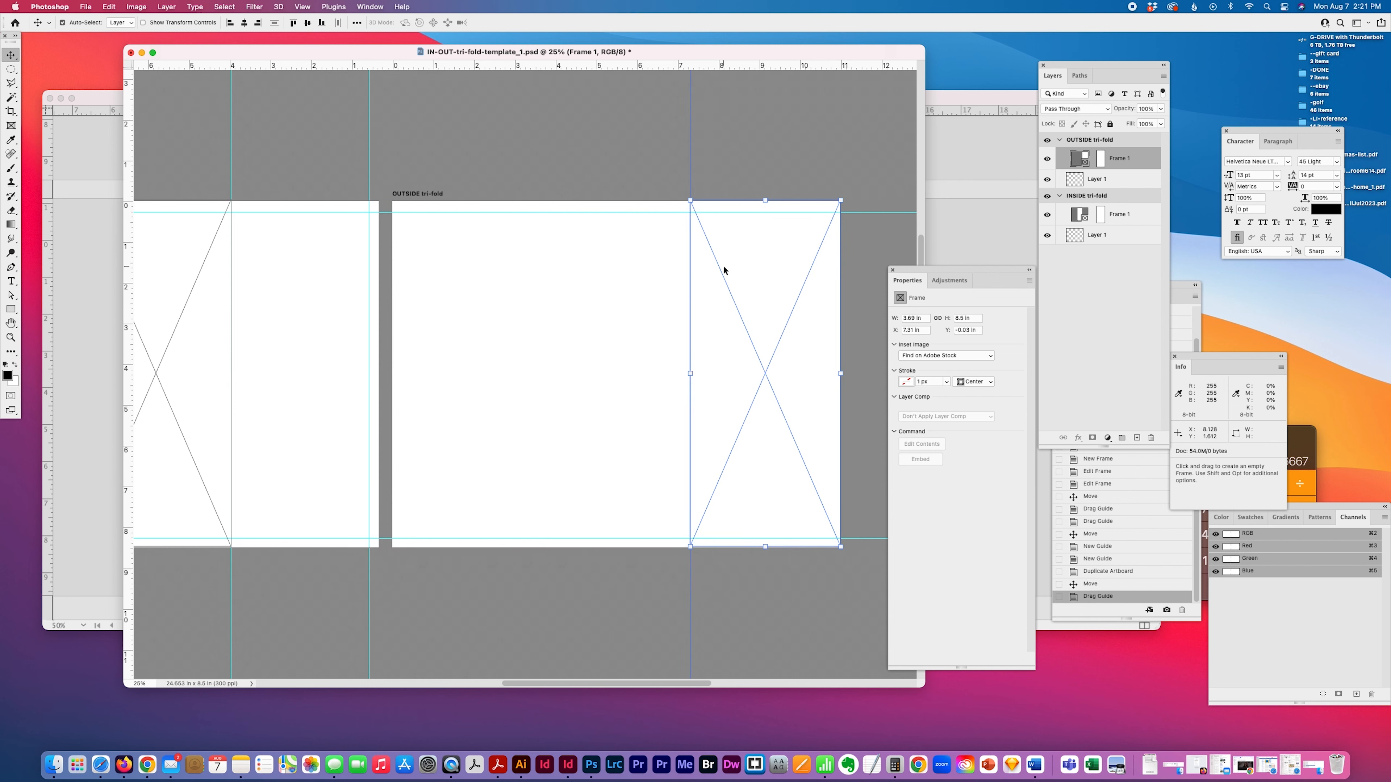
Step: Move the frame to the OUTSIDE middle panel, add a fold guide along its left edge, and save the file
{"action": "left_click_drag", "start_coordinate": [724, 266], "coordinate": [573, 268]}
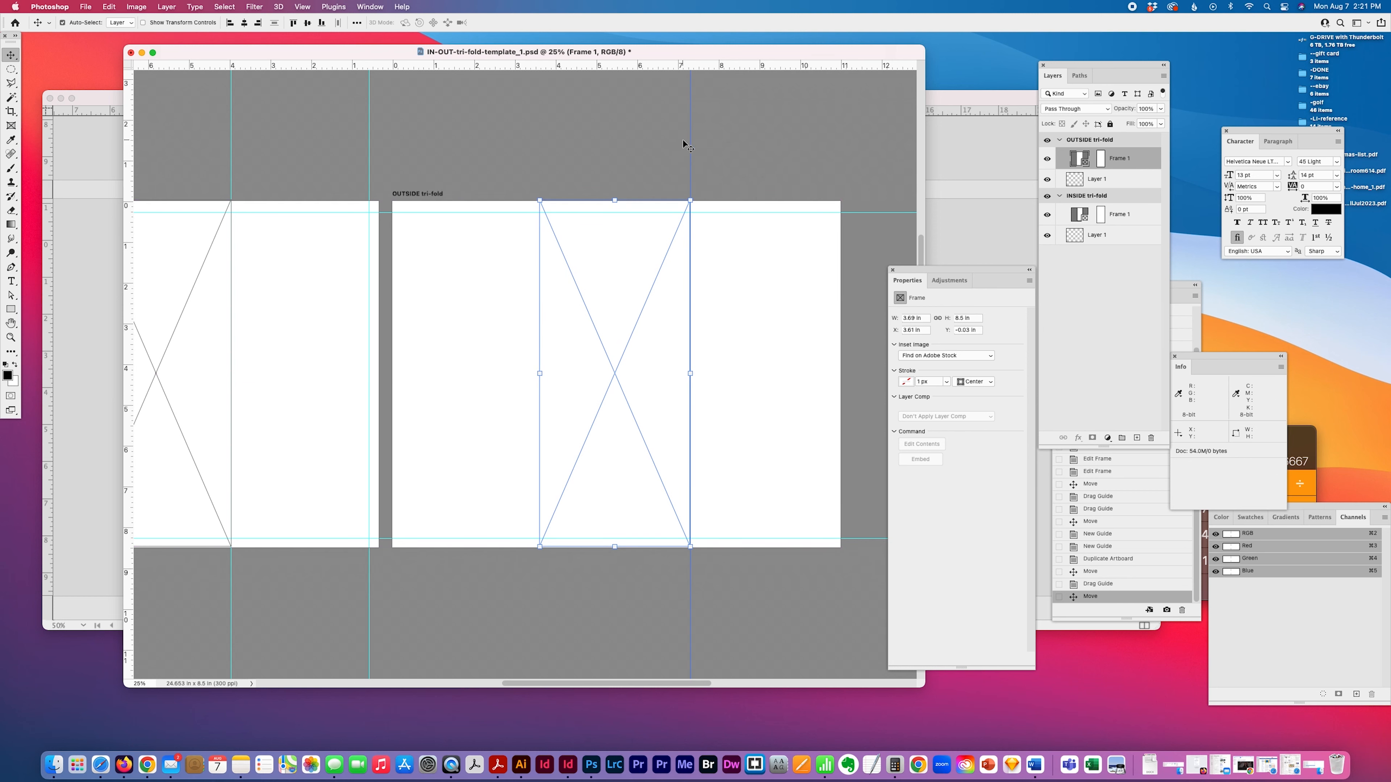
{"action": "key", "text": "Right"}
{"action": "left_click_drag", "start_coordinate": [126, 141], "coordinate": [541, 130]}
{"action": "key", "text": "super+s"}
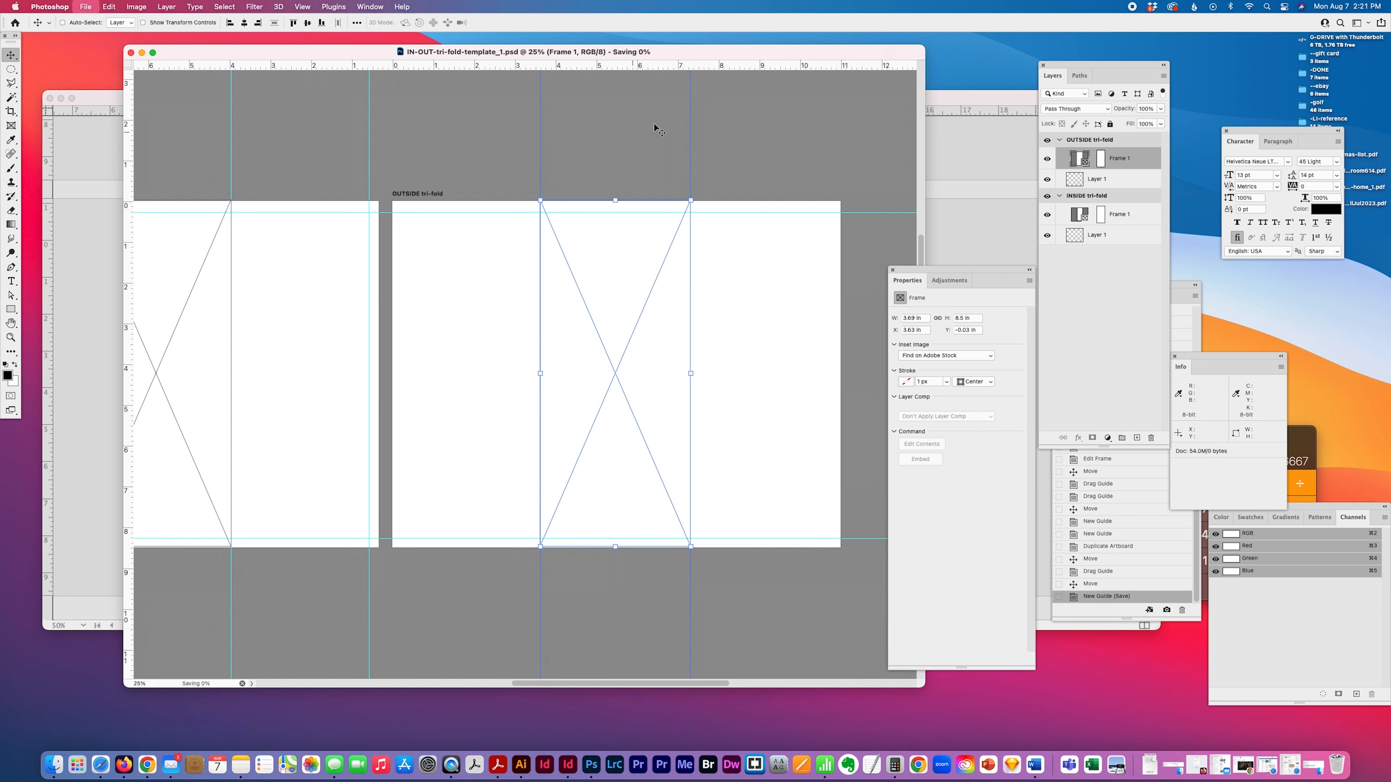
Step: Delete the placeholder frames from both the OUTSIDE and INSIDE artboards and save the file
{"action": "left_click", "coordinate": [782, 170]}
{"action": "left_click", "coordinate": [1138, 162]}
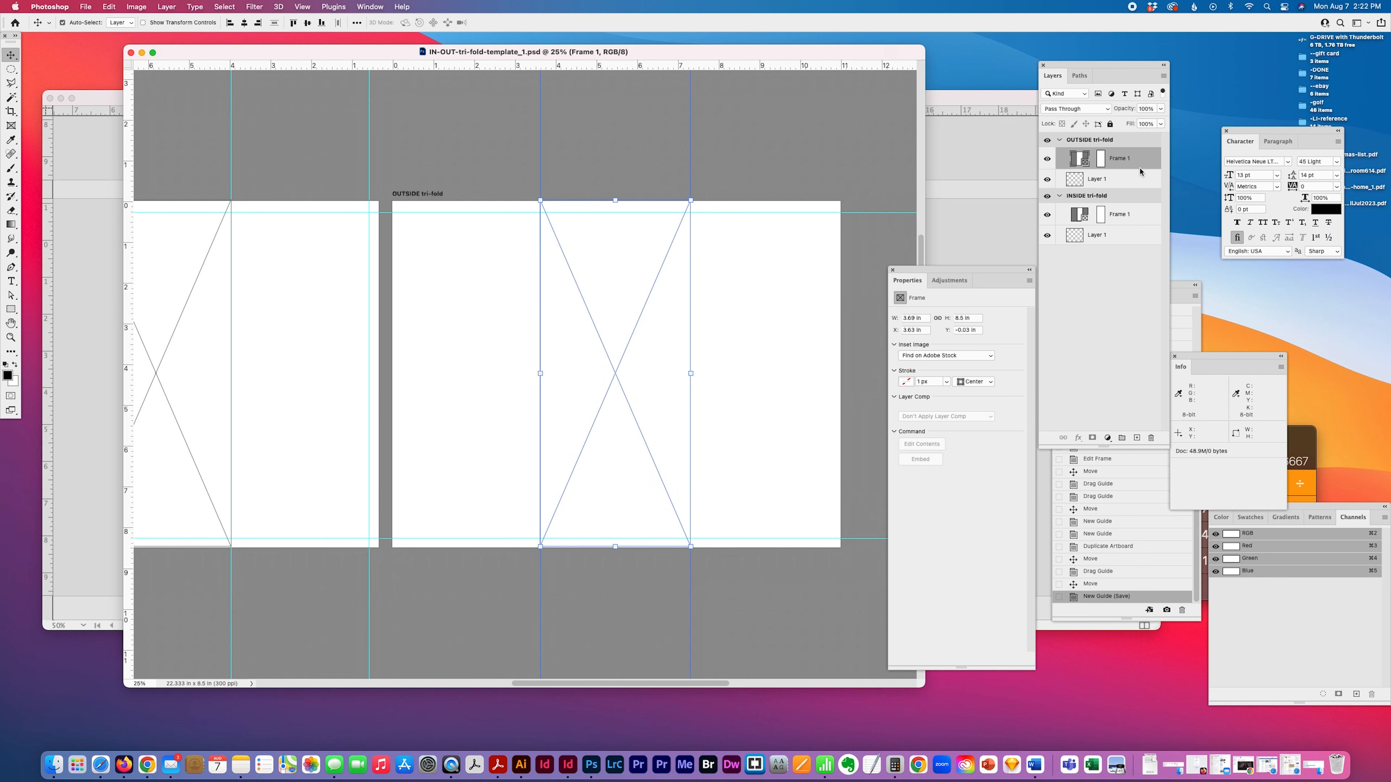
{"action": "left_click", "coordinate": [1129, 215], "text": "super"}
{"action": "left_click", "coordinate": [1152, 439]}
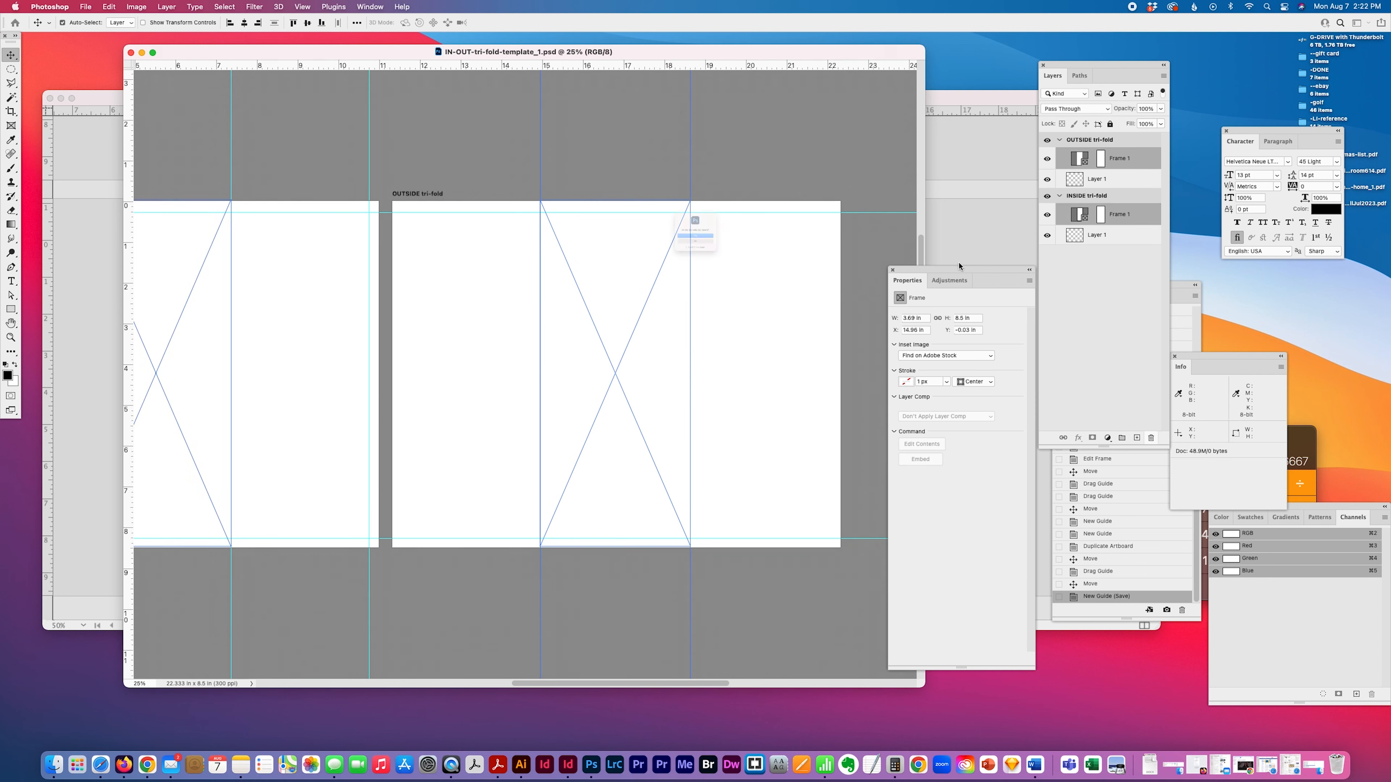
{"action": "key", "text": "Return"}
{"action": "scroll", "coordinate": [813, 203], "scroll_direction": "left", "scroll_amount": 10}
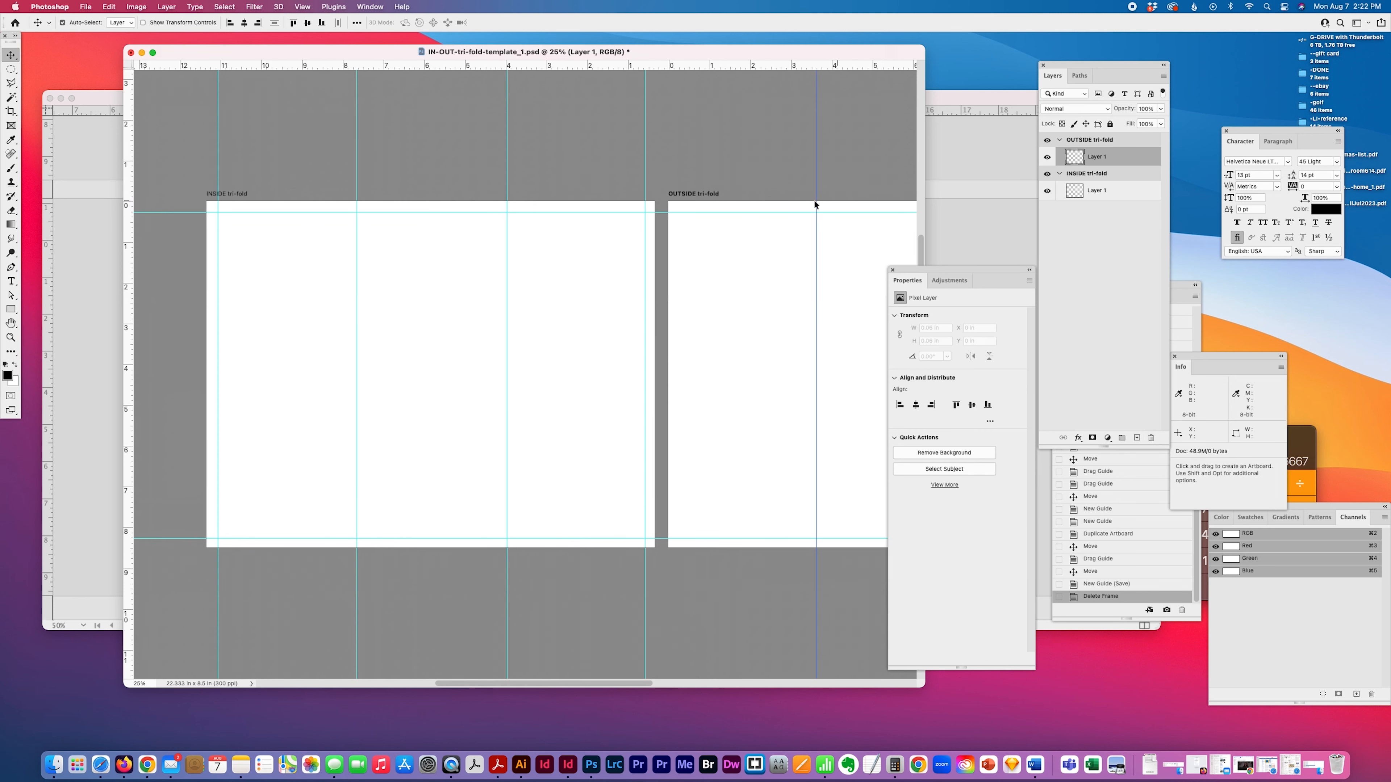
{"action": "scroll", "coordinate": [814, 200], "scroll_direction": "right", "scroll_amount": 3}
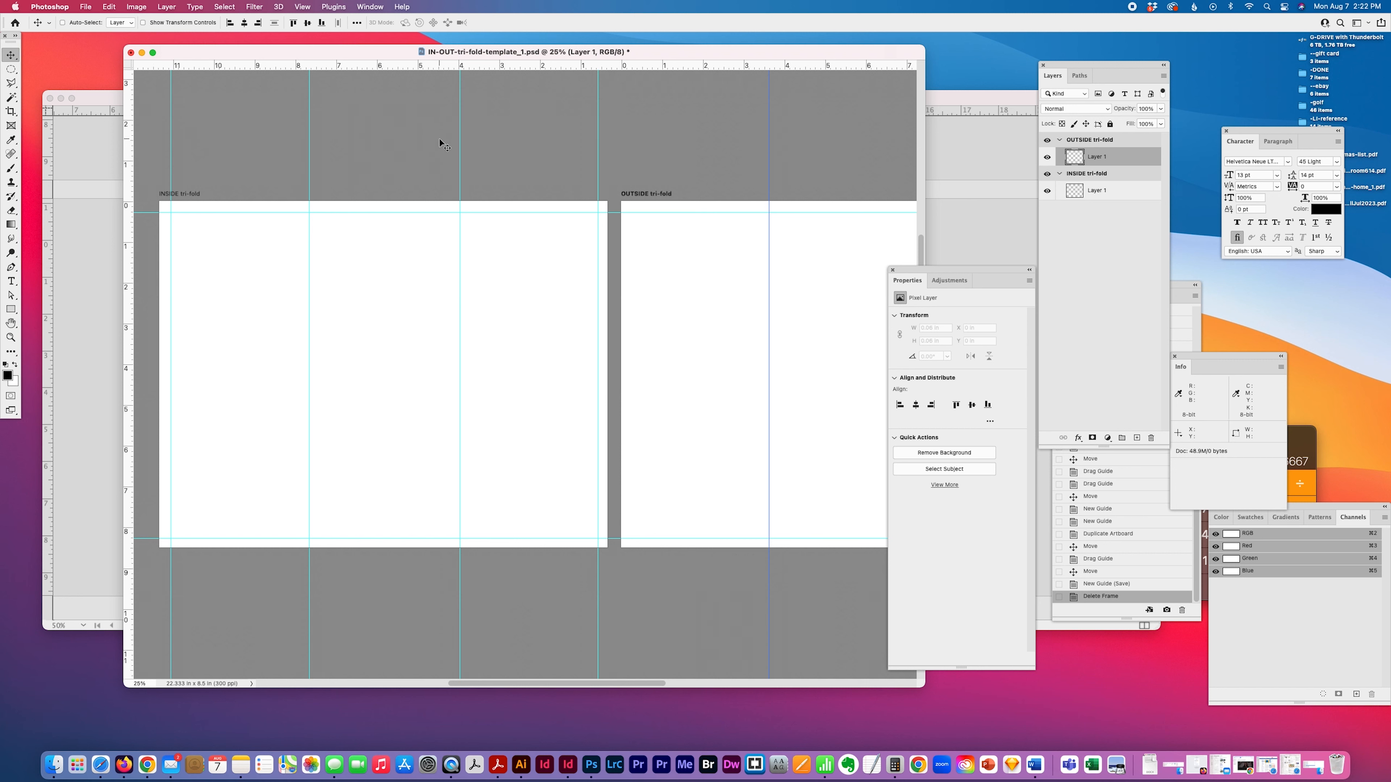
{"action": "key", "text": "super+s"}
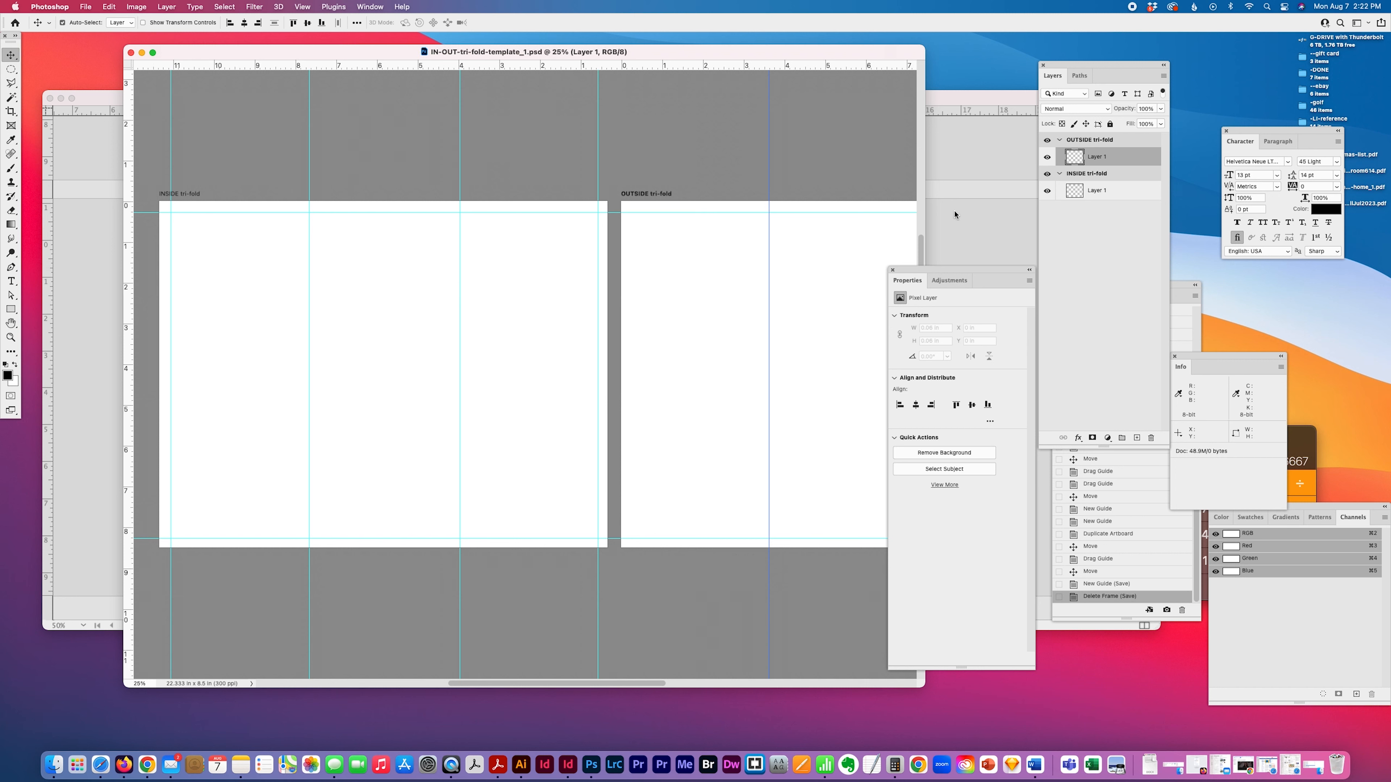
{"action": "scroll", "coordinate": [447, 295], "scroll_direction": "right", "scroll_amount": 8}
{"action": "scroll", "coordinate": [447, 296], "scroll_direction": "left", "scroll_amount": 5}
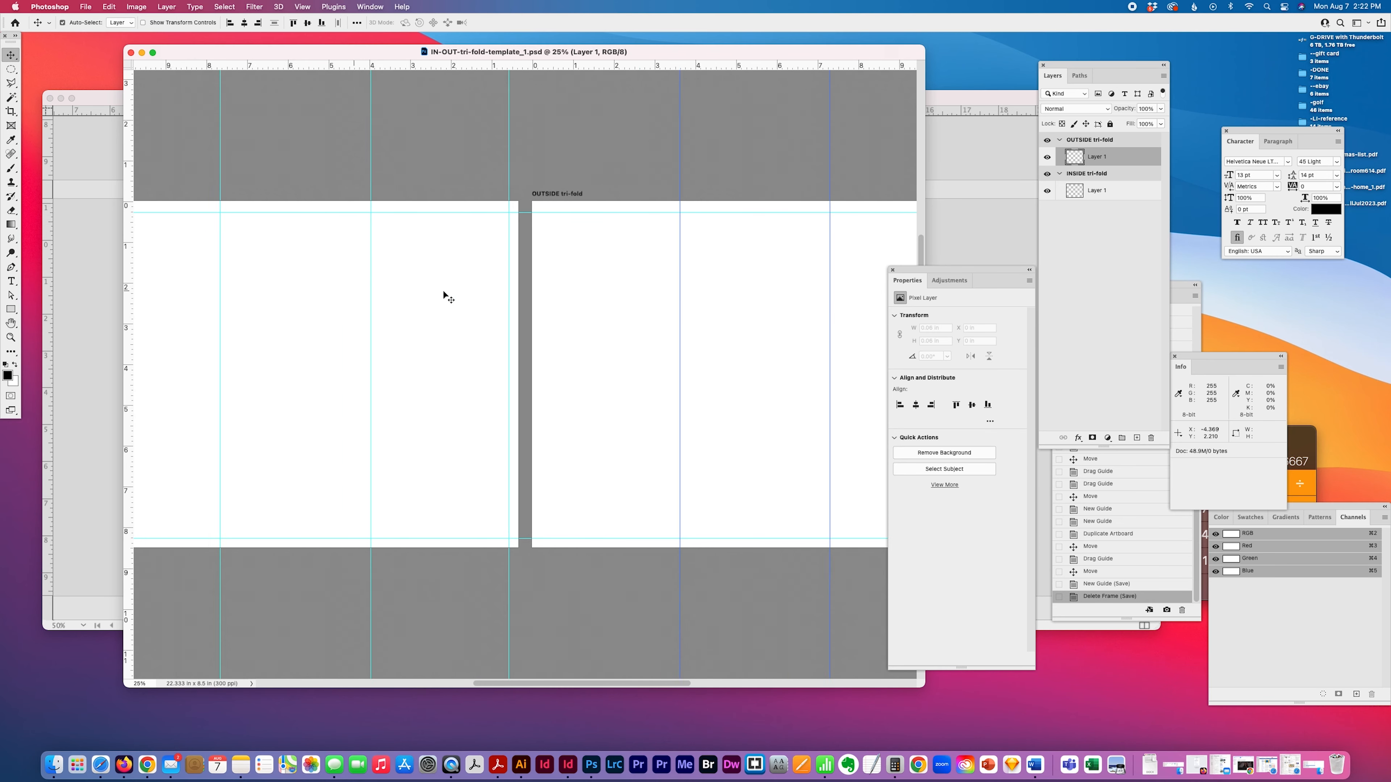
{"action": "scroll", "coordinate": [445, 294], "scroll_direction": "left", "scroll_amount": 7}
{"action": "scroll", "coordinate": [445, 294], "scroll_direction": "right", "scroll_amount": 5}
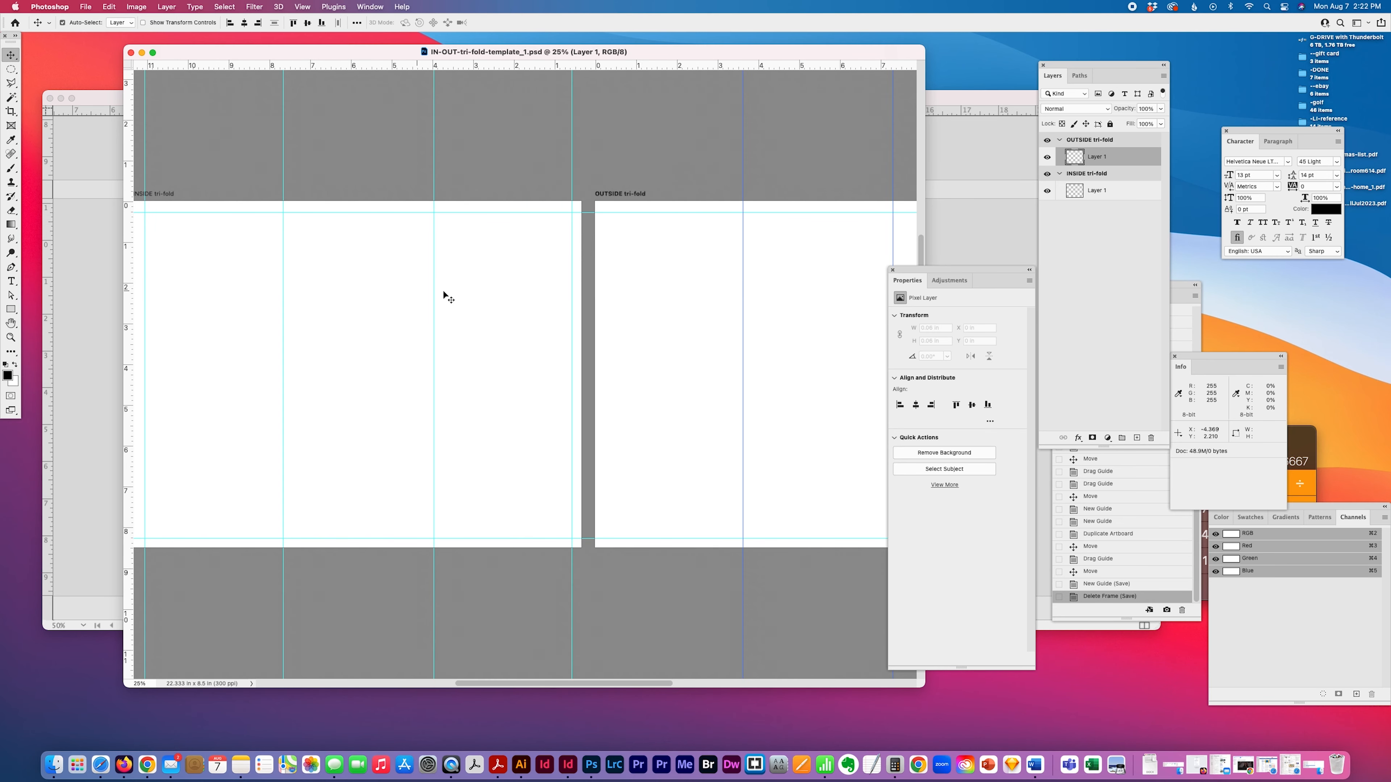
{"action": "scroll", "coordinate": [447, 296], "scroll_direction": "left", "scroll_amount": 6}
{"action": "scroll", "coordinate": [444, 295], "scroll_direction": "right", "scroll_amount": 4}
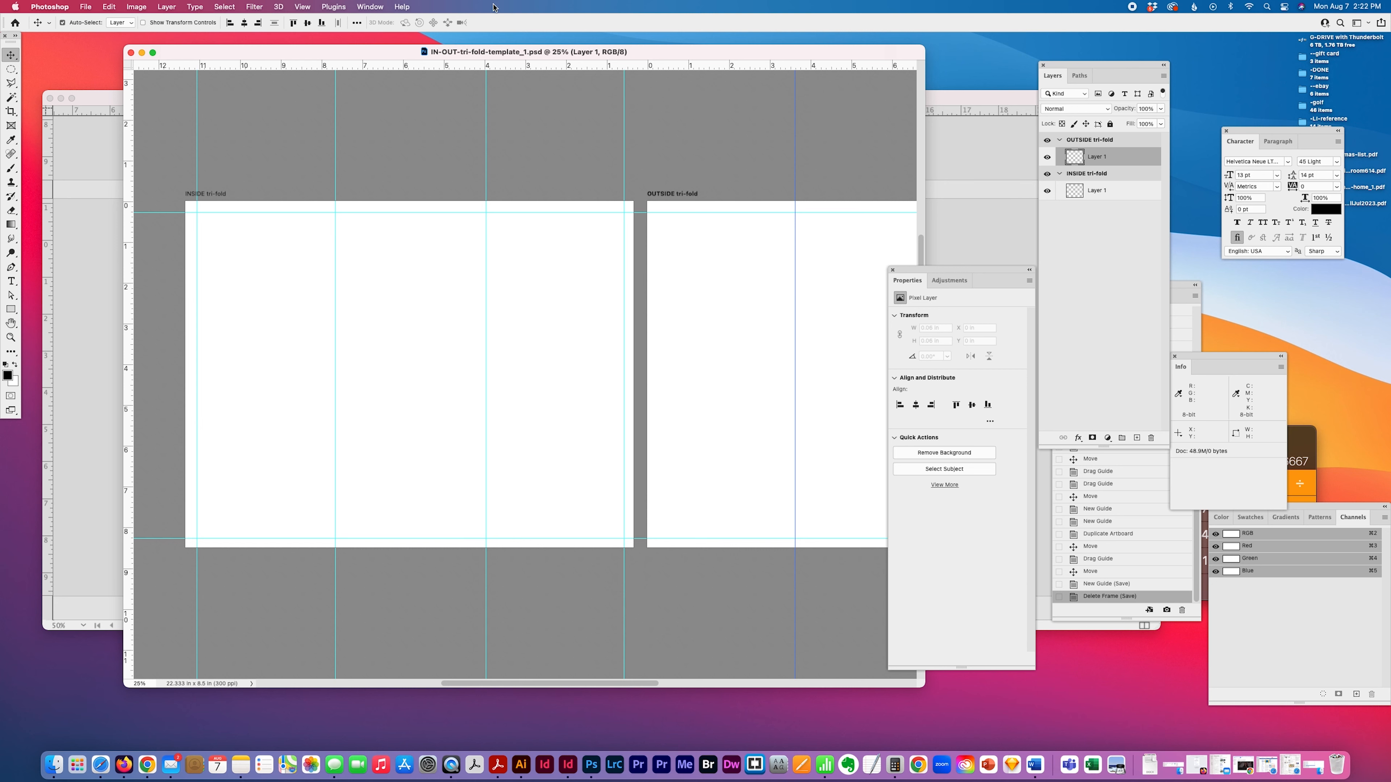
Step: Switch to the tri-fold template in InDesign and set the cursor key increment to 0.125 in
{"action": "left_click", "coordinate": [973, 166]}
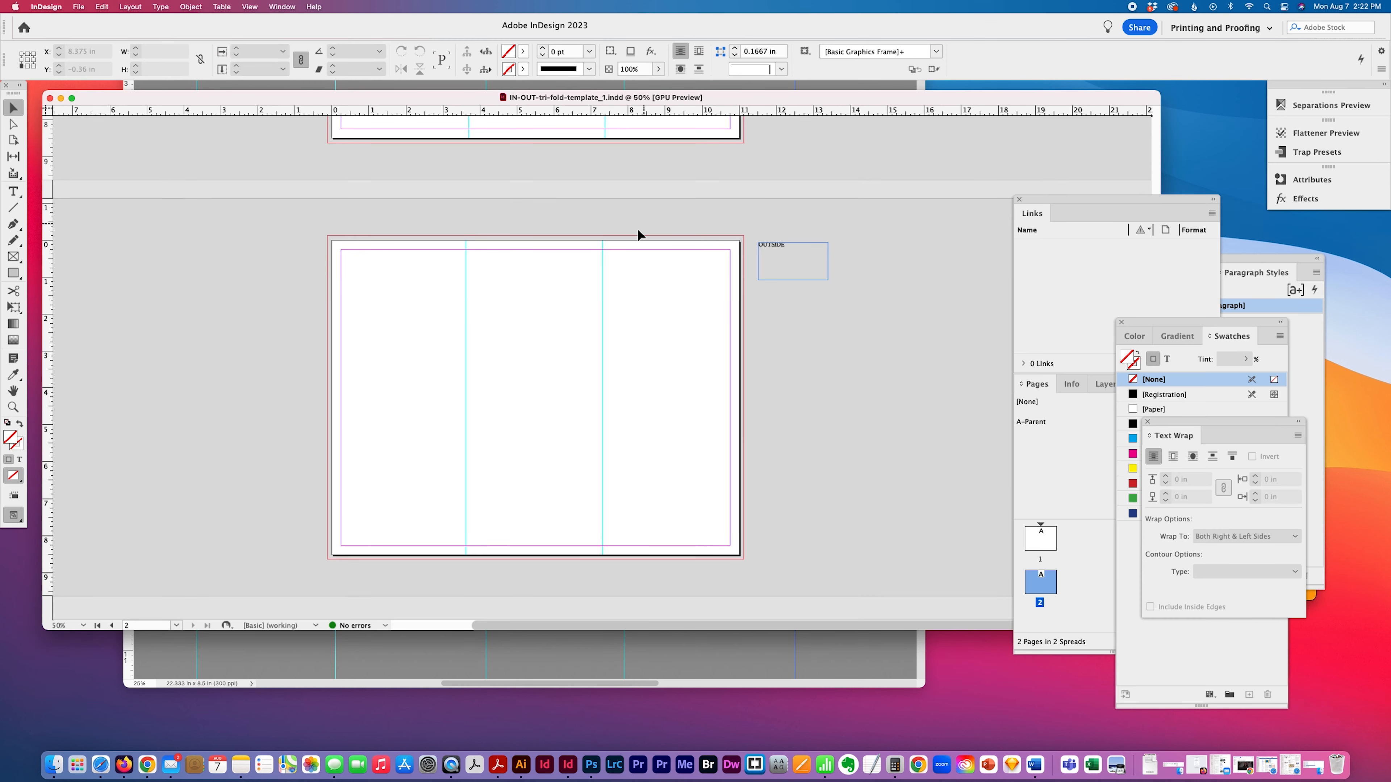
{"action": "scroll", "coordinate": [545, 252], "scroll_direction": "up", "scroll_amount": 6}
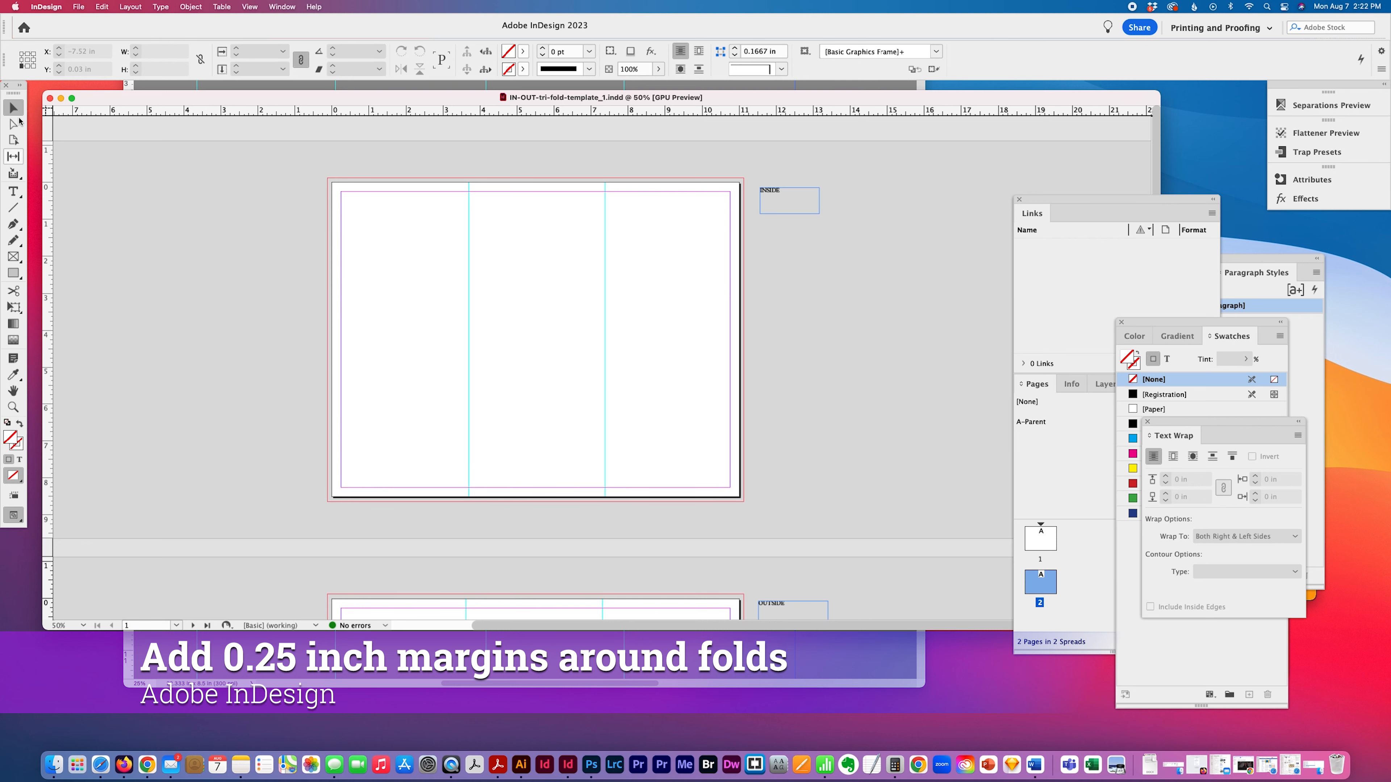
{"action": "key", "text": "super+k"}
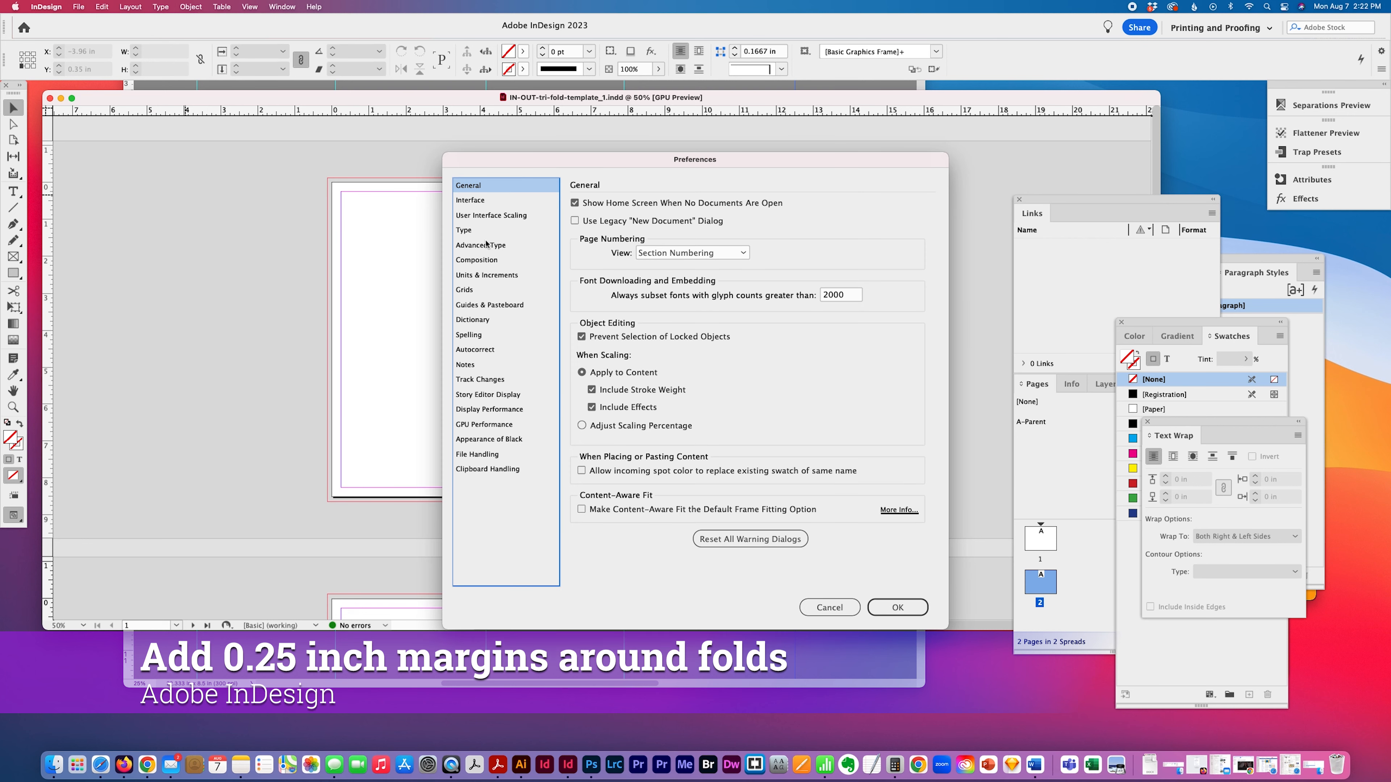
{"action": "left_click", "coordinate": [469, 274]}
{"action": "left_click", "coordinate": [700, 406]}
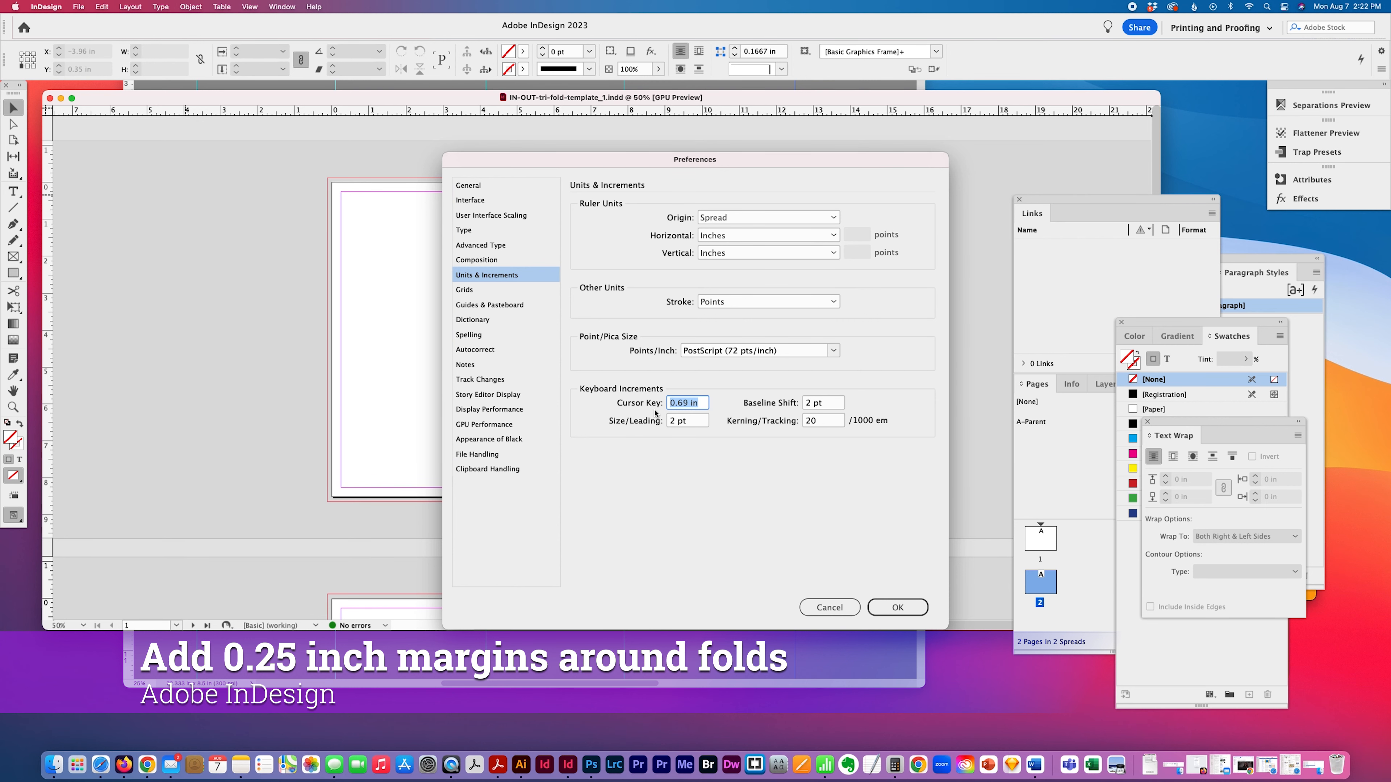
{"action": "type", "text": ".125"}
{"action": "key", "text": "Return"}
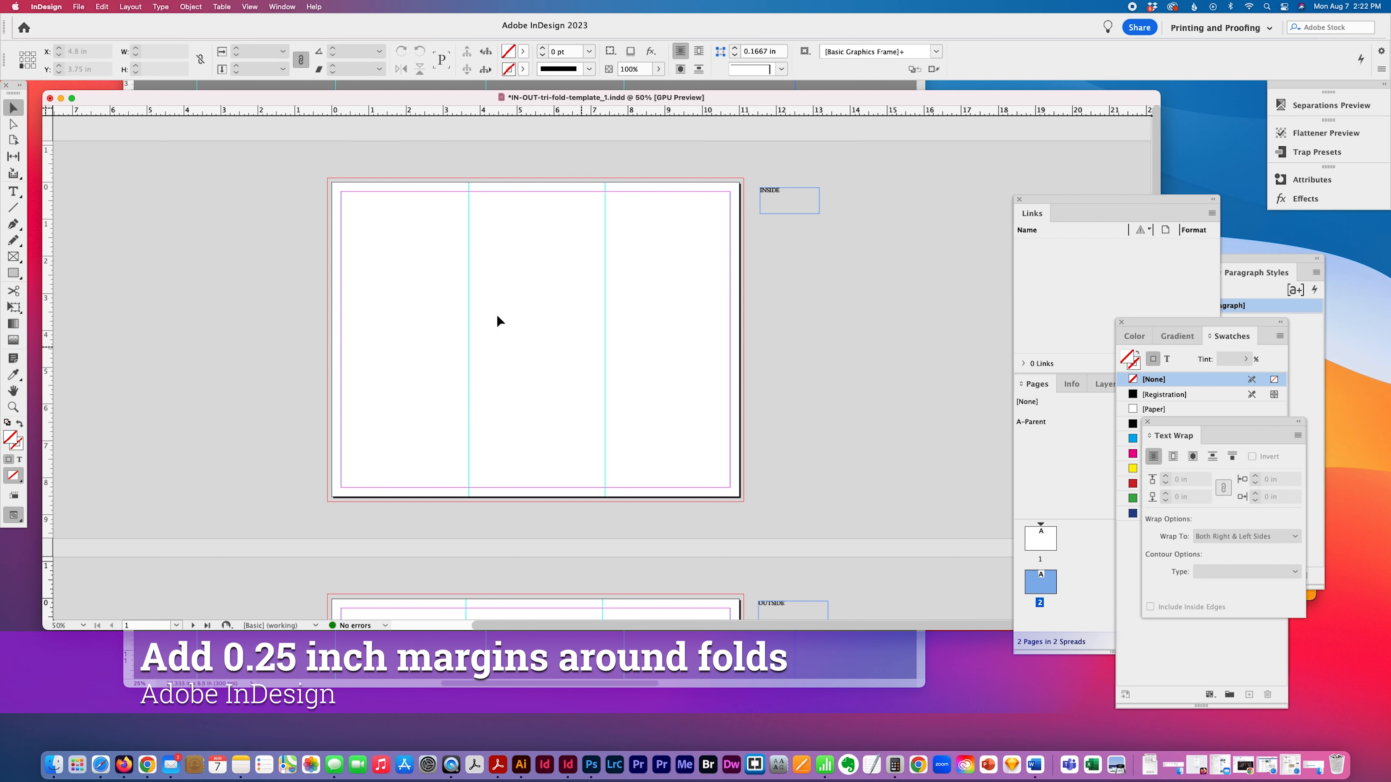
Step: Add copies of the inside page's first fold guide 0.25 in to its left and 0.25 in to its right
{"action": "left_click", "coordinate": [468, 320]}
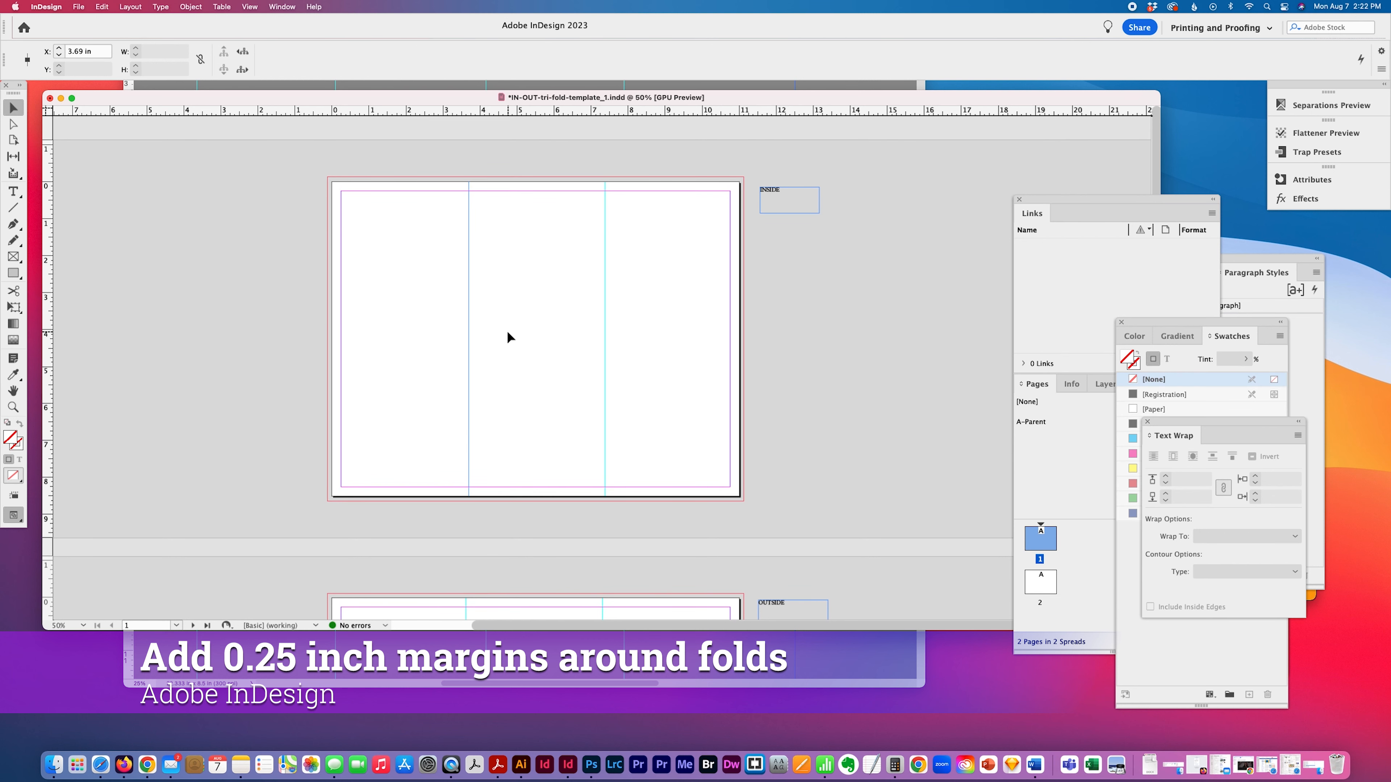
{"action": "key", "text": "alt+Left"}
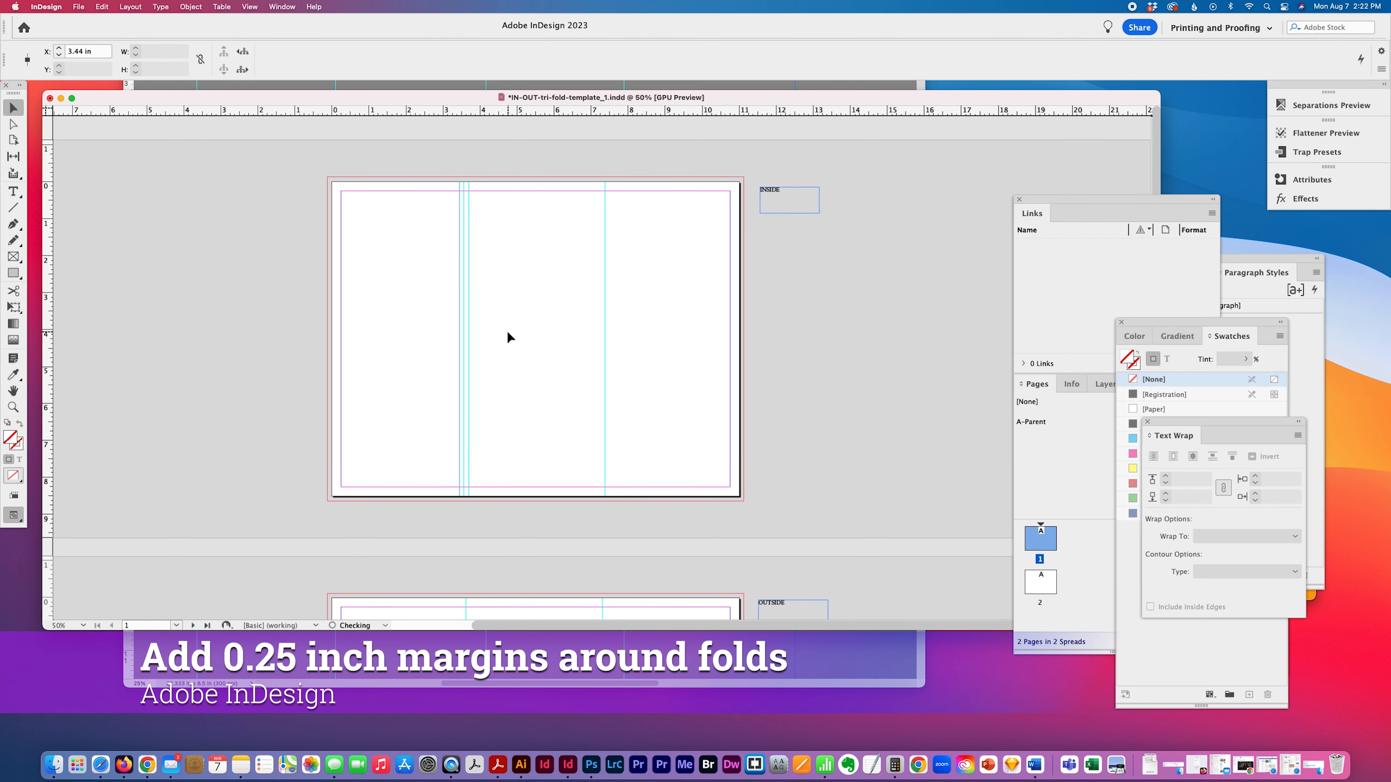
{"action": "key", "text": "Left"}
{"action": "left_click_drag", "start_coordinate": [485, 320], "coordinate": [462, 338]}
{"action": "key", "text": "alt+Right"}
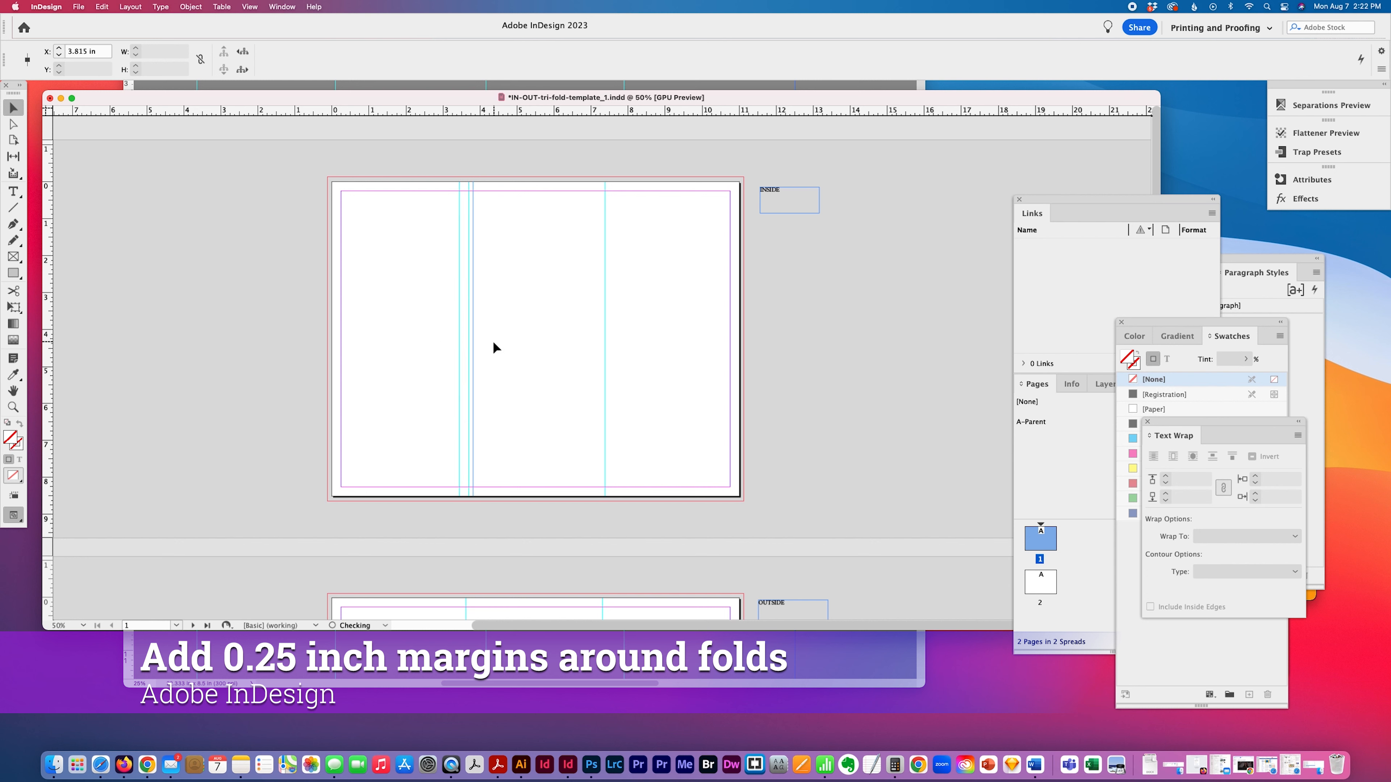
{"action": "key", "text": "Right"}
Step: Add copies of the inside page's second fold guide 0.25 in to its left and 0.25 in to its right
{"action": "left_click", "coordinate": [605, 285]}
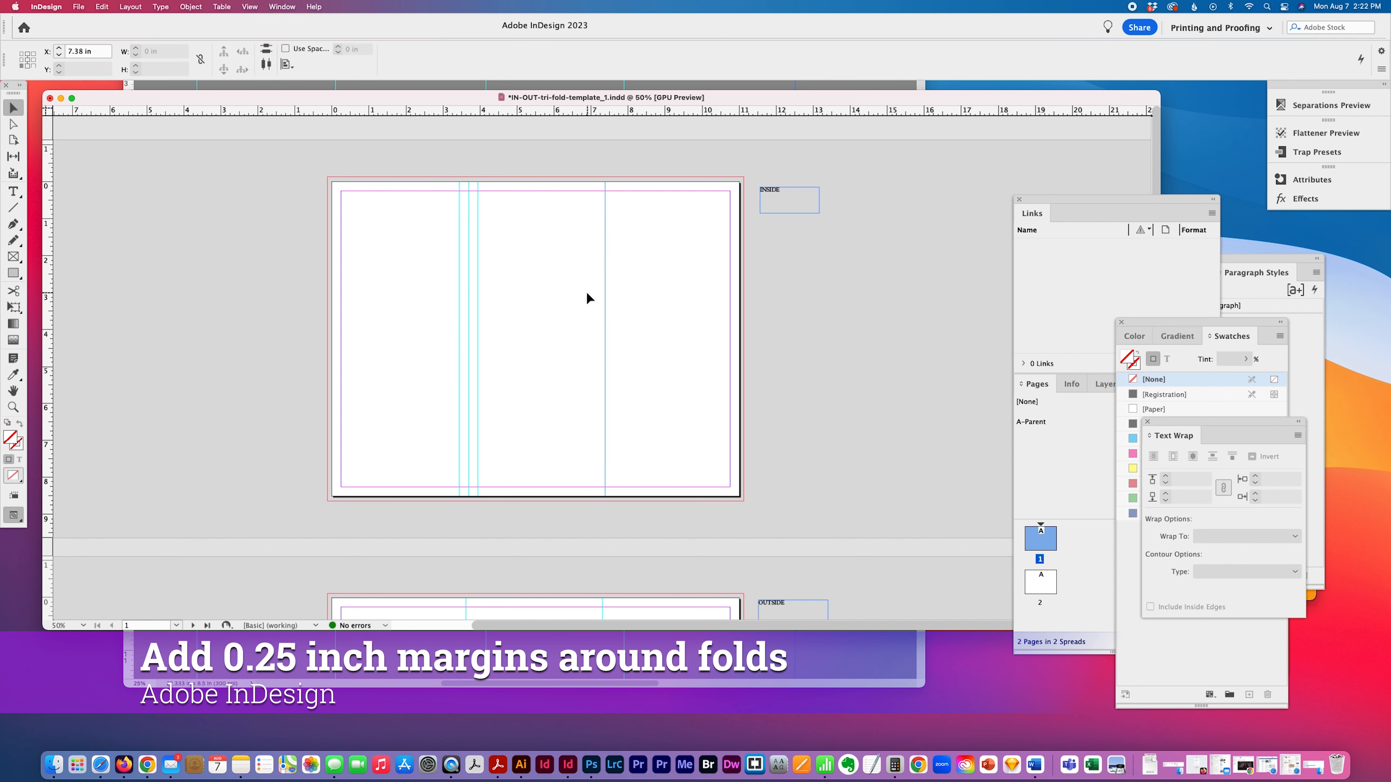
{"action": "key", "text": "alt+Left"}
{"action": "key", "text": "Left"}
{"action": "left_click", "coordinate": [605, 294]}
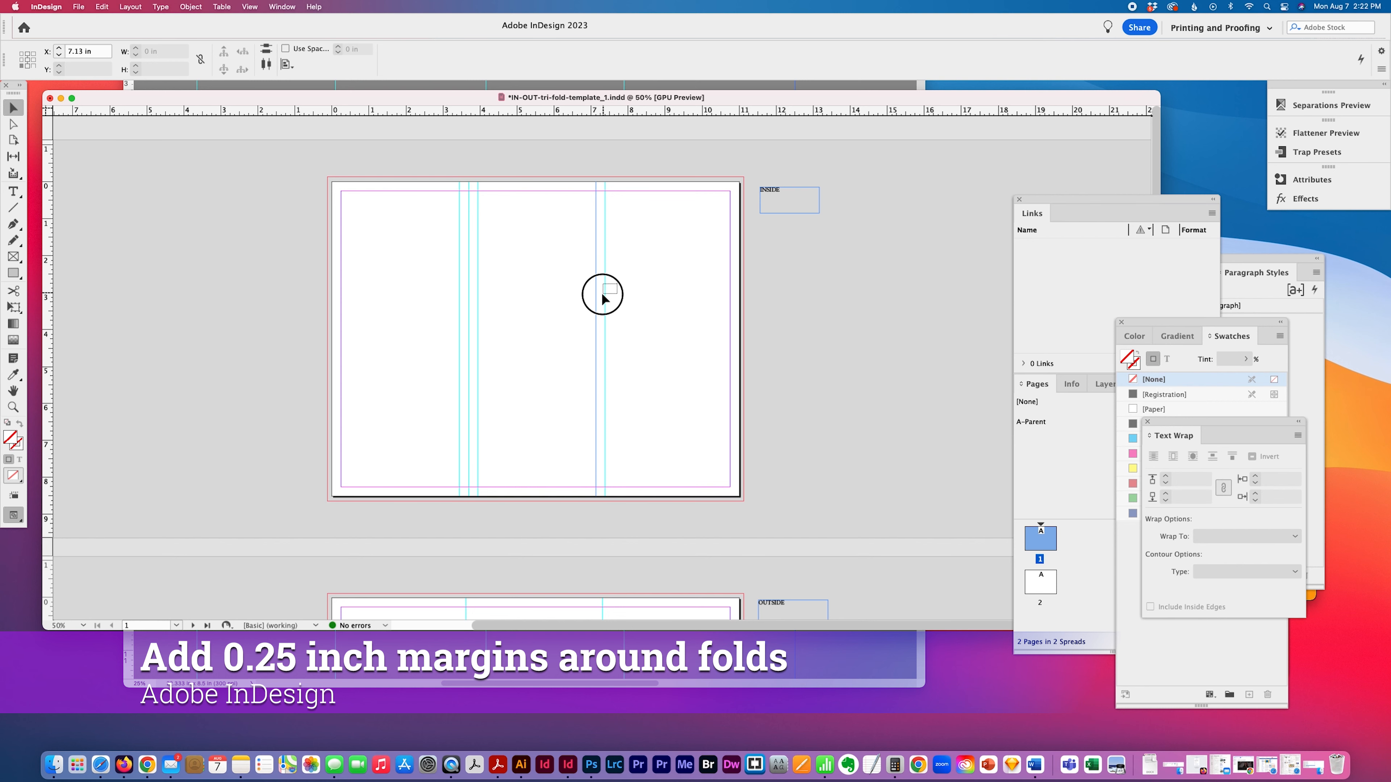
{"action": "key", "text": "alt+Right"}
{"action": "key", "text": "Right"}
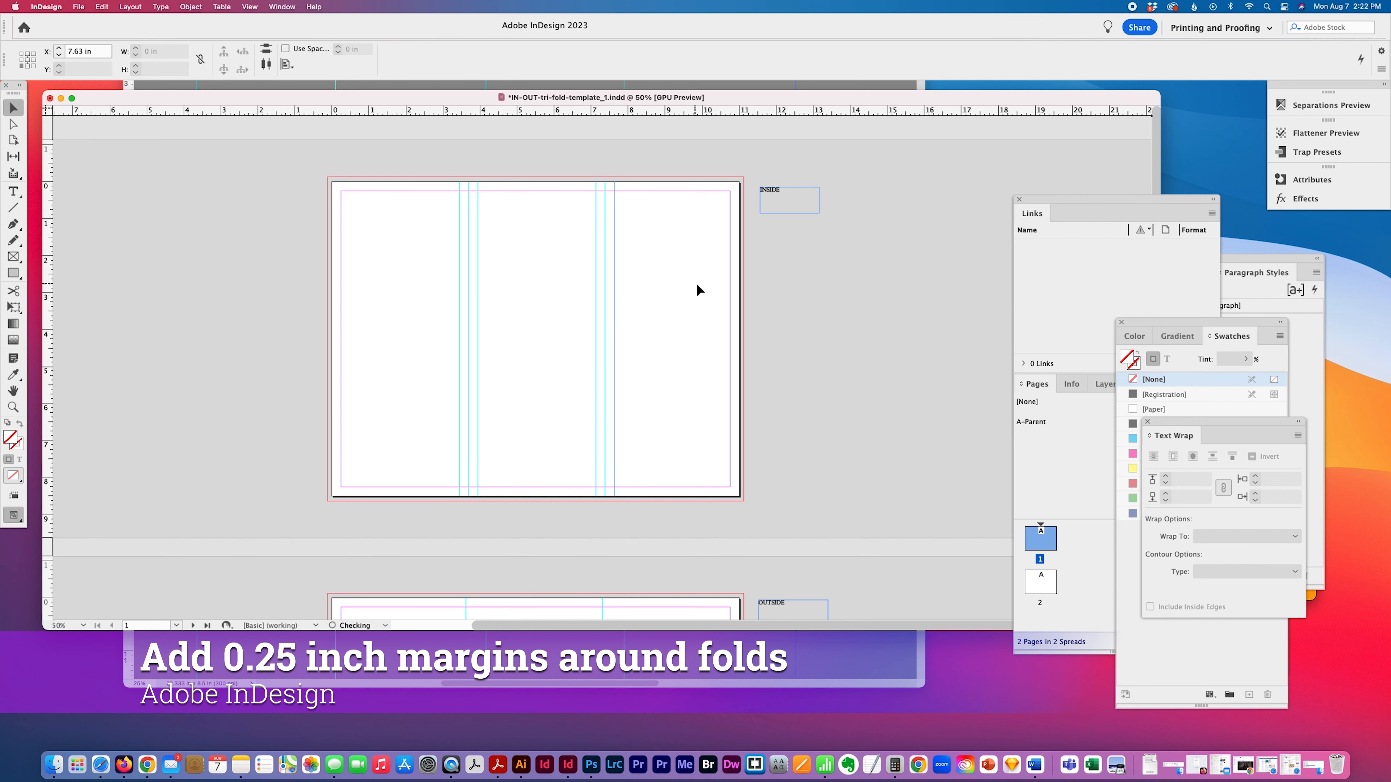
Step: Add copies of both OUTSIDE page fold guides 0.25 in to their left and 0.25 in to their right, and save the file
{"action": "scroll", "coordinate": [692, 288], "scroll_direction": "down", "scroll_amount": 10}
{"action": "left_click_drag", "start_coordinate": [670, 304], "coordinate": [362, 365]}
{"action": "key", "text": "alt+Left"}
{"action": "key", "text": "Left"}
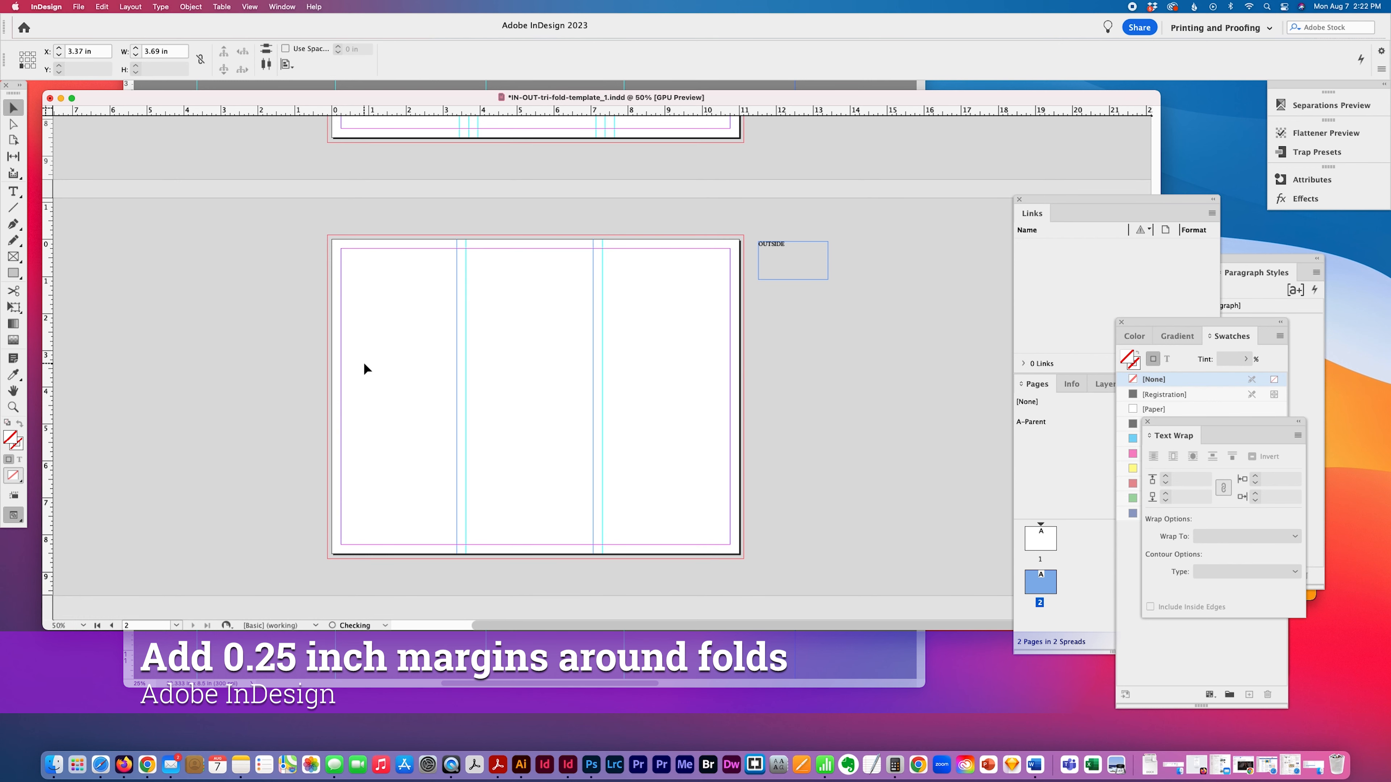
{"action": "left_click", "coordinate": [466, 309]}
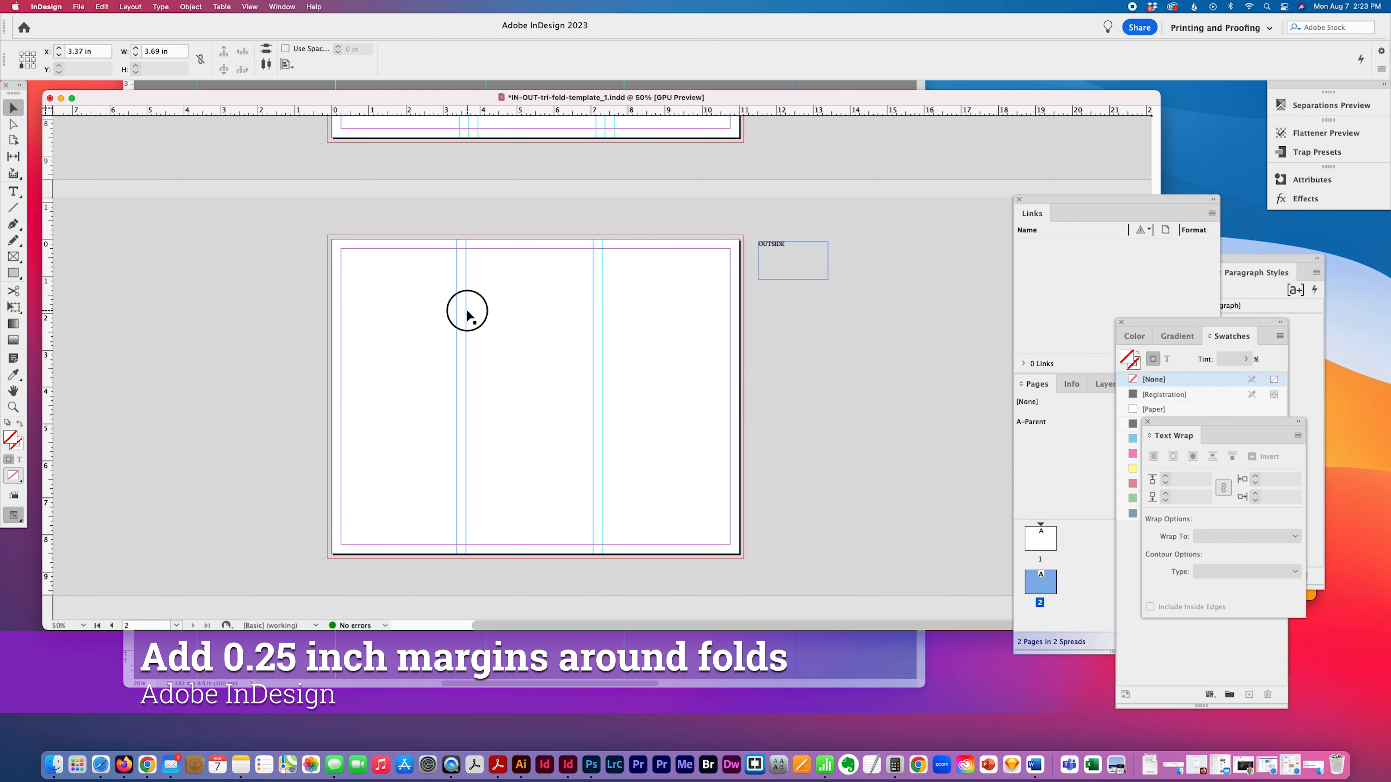
{"action": "left_click", "coordinate": [602, 308], "text": "shift"}
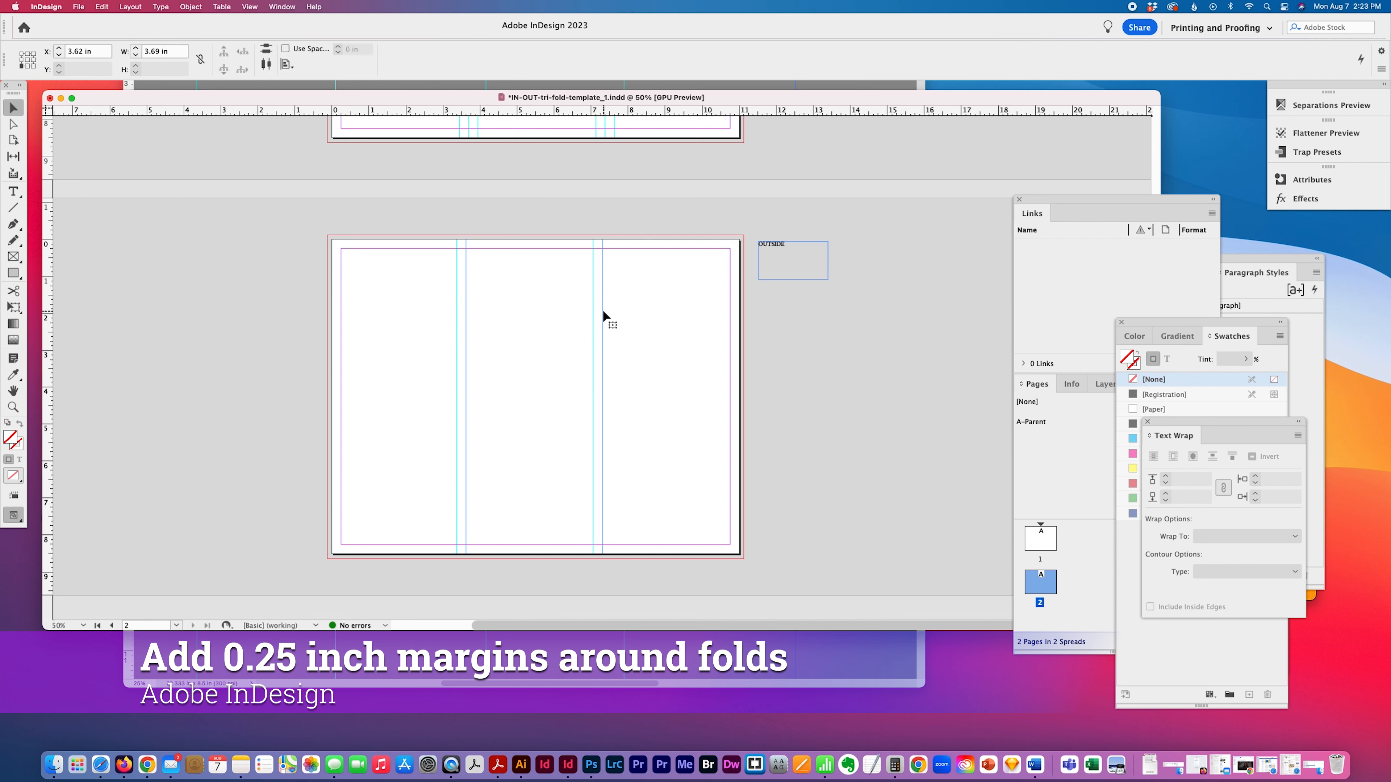
{"action": "key", "text": "alt+Right"}
{"action": "key", "text": "Right"}
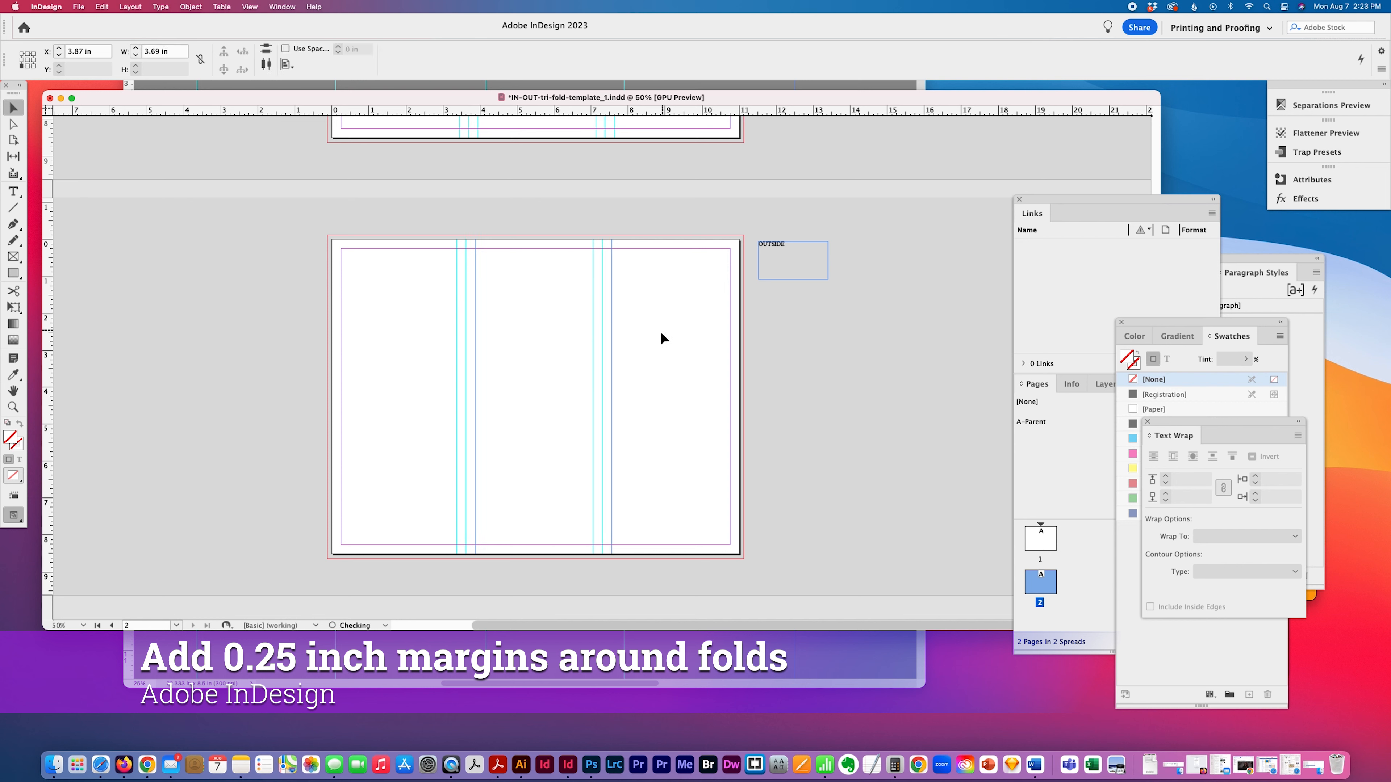
{"action": "left_click", "coordinate": [753, 375]}
{"action": "scroll", "coordinate": [753, 375], "scroll_direction": "up", "scroll_amount": 5}
{"action": "key", "text": "super+s"}
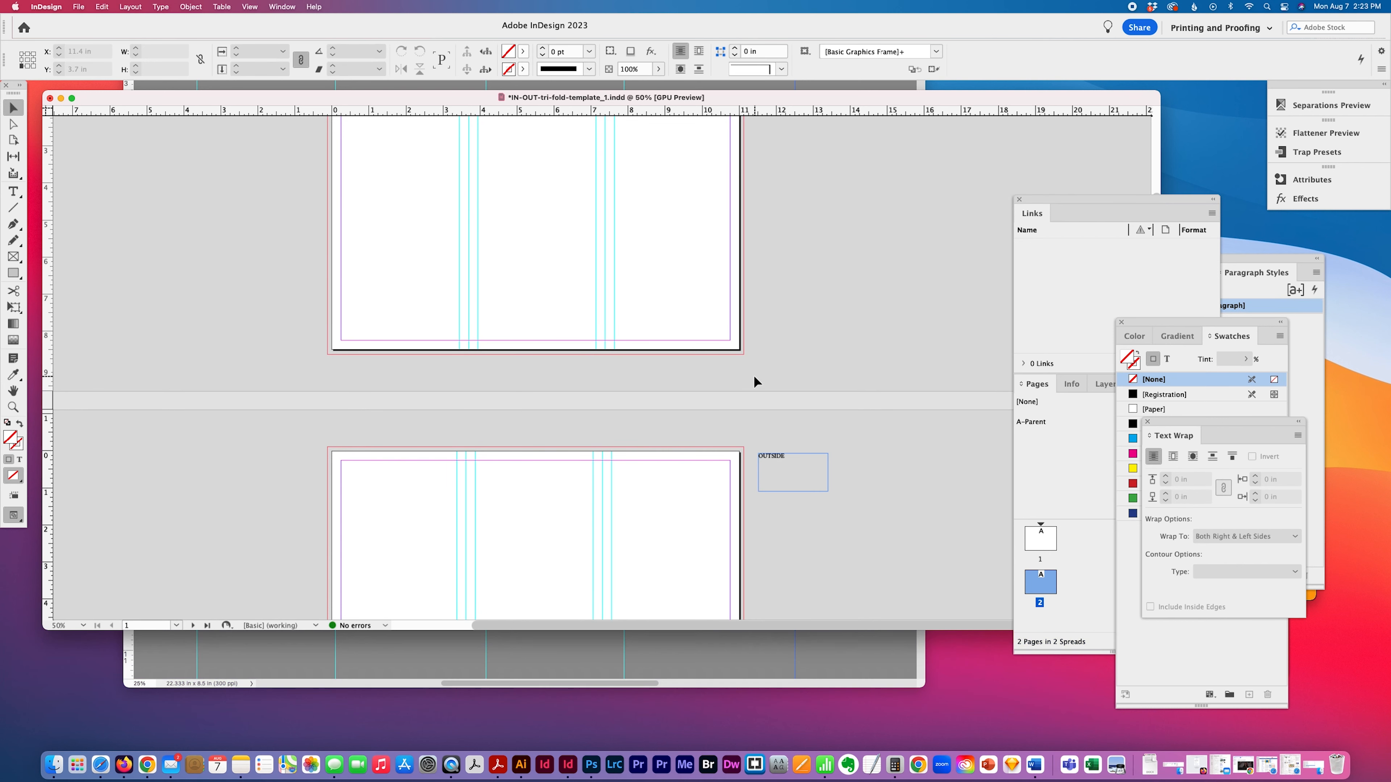
{"action": "scroll", "coordinate": [754, 377], "scroll_direction": "down", "scroll_amount": 5}
{"action": "left_click", "coordinate": [649, 667]}
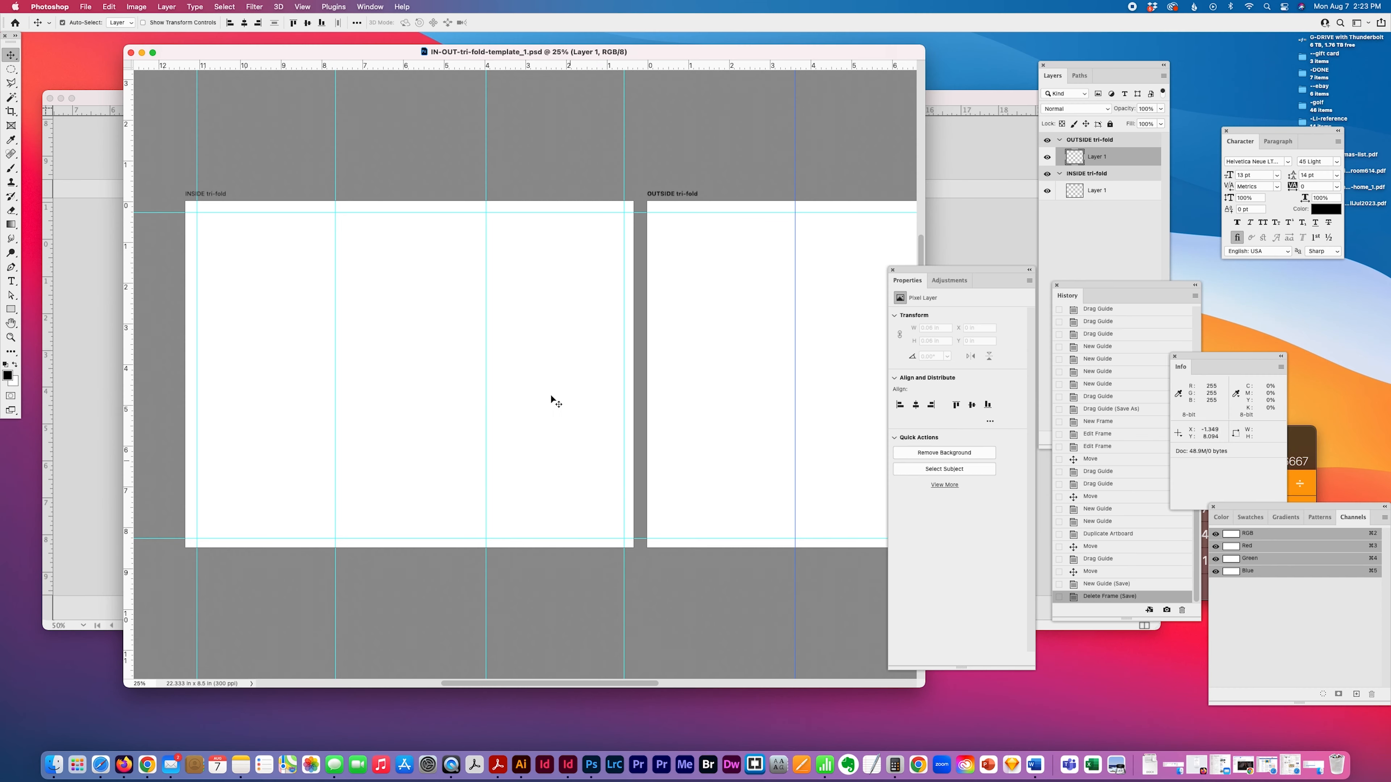
{"action": "left_click", "coordinate": [369, 6]}
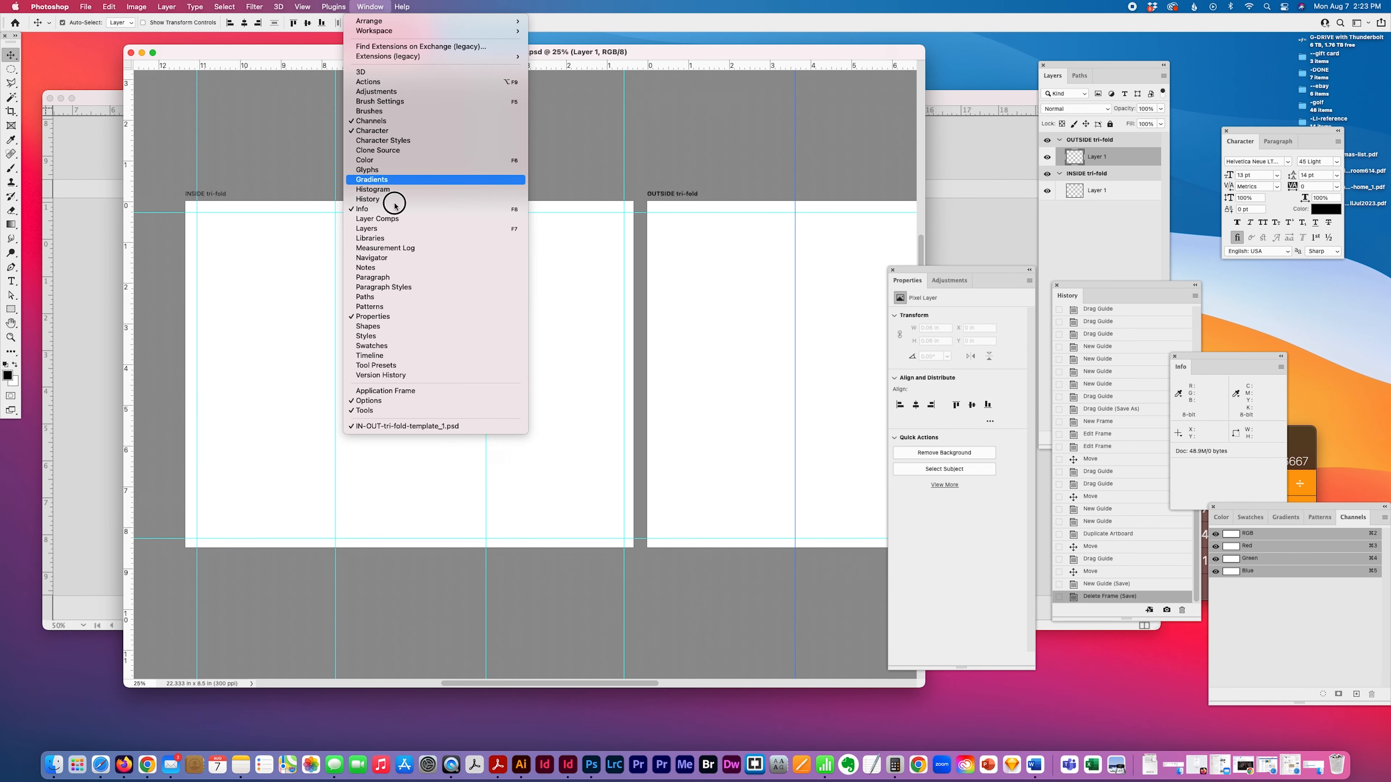
{"action": "left_click", "coordinate": [429, 474]}
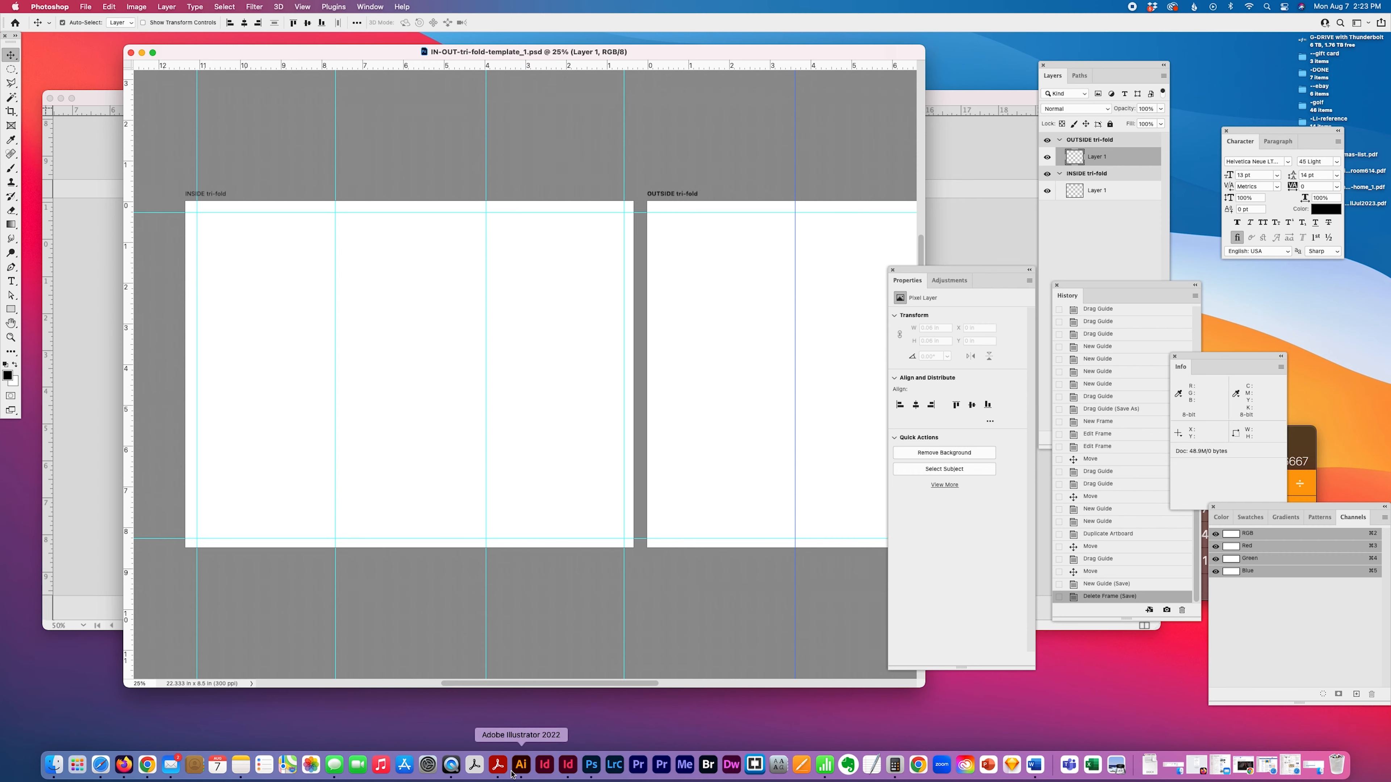
Step: Switch to the INSIDE tri-fold template in Illustrator, select both fold guides, and set the keyboard increment to 0.25 in
{"action": "left_click", "coordinate": [520, 765]}
{"action": "left_click_drag", "start_coordinate": [721, 138], "coordinate": [685, 140]}
{"action": "left_click", "coordinate": [457, 337]}
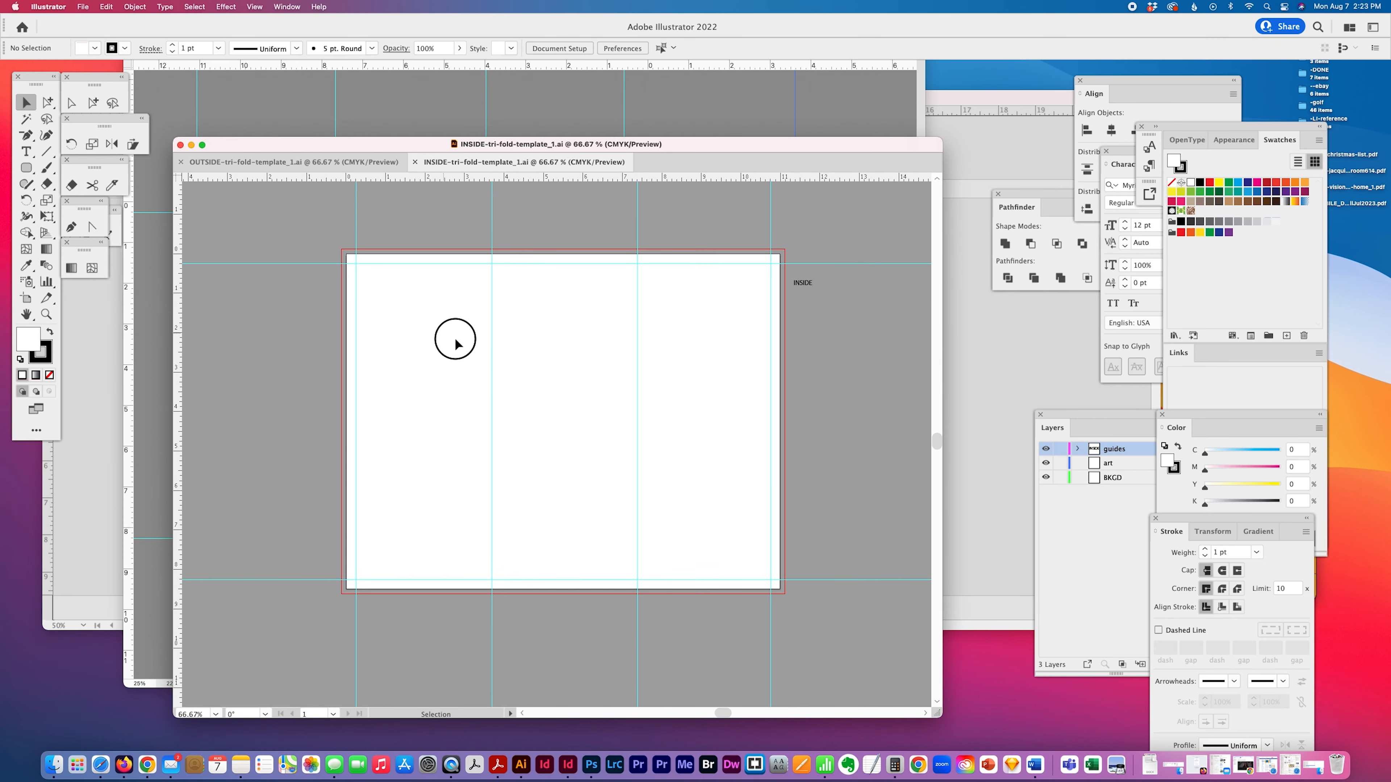
{"action": "key", "text": "super+d"}
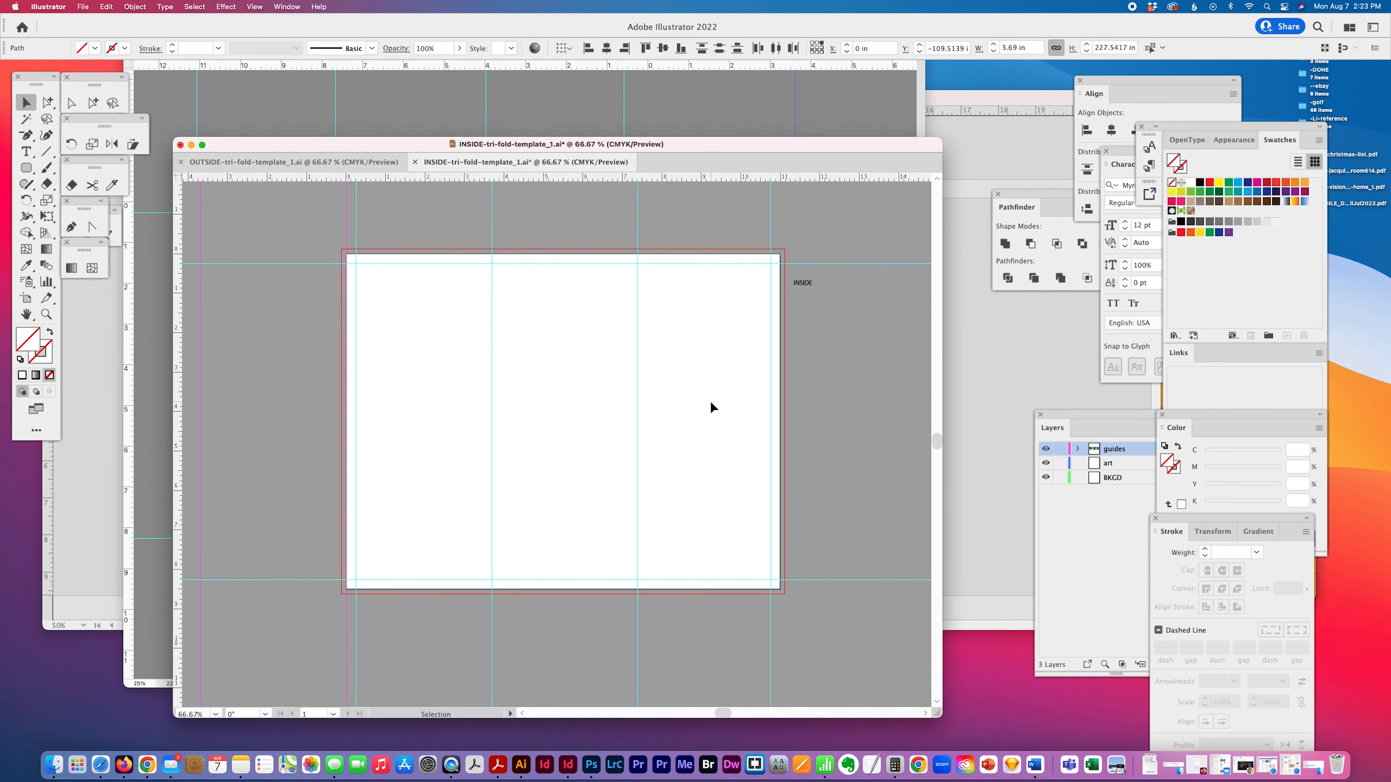
{"action": "key", "text": "super+z"}
{"action": "key", "text": "Right"}
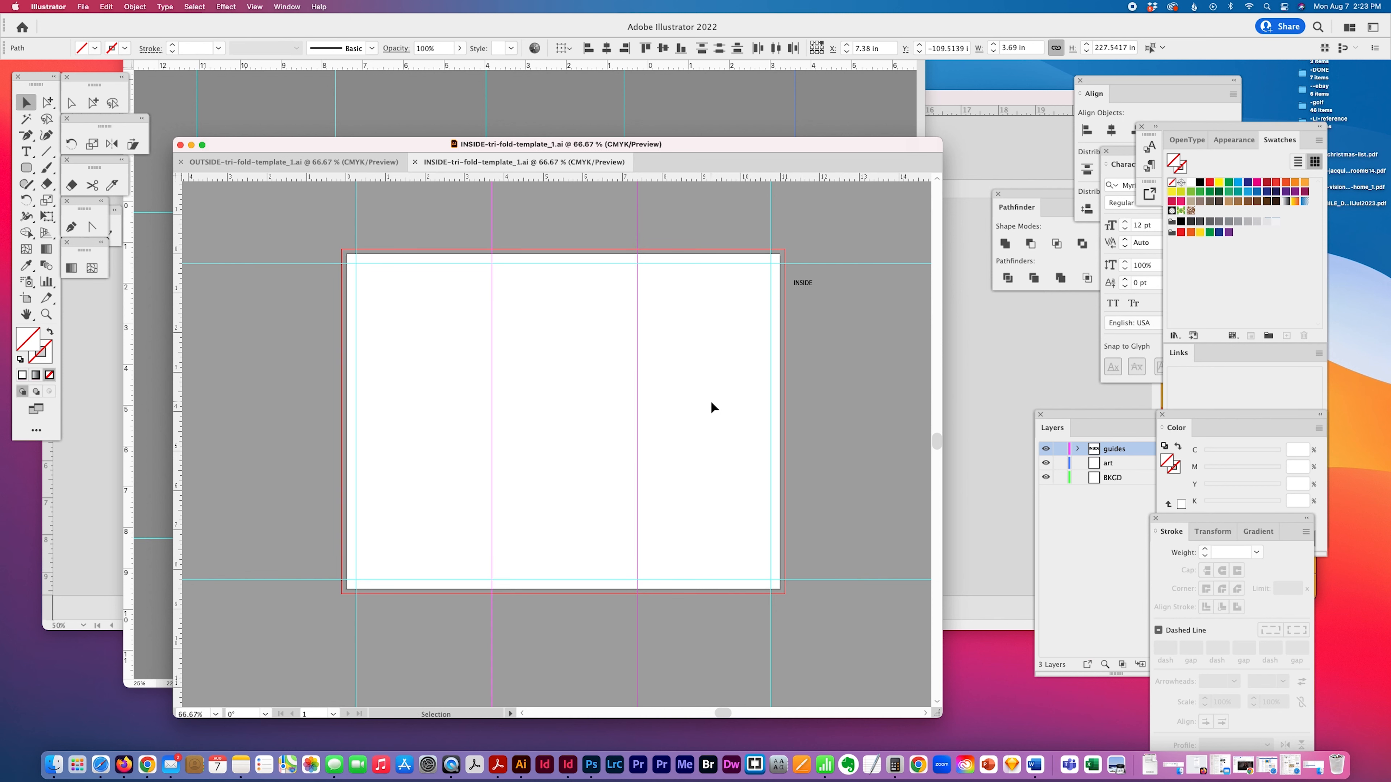
{"action": "key", "text": "super+k"}
{"action": "type", "text": ".25"}
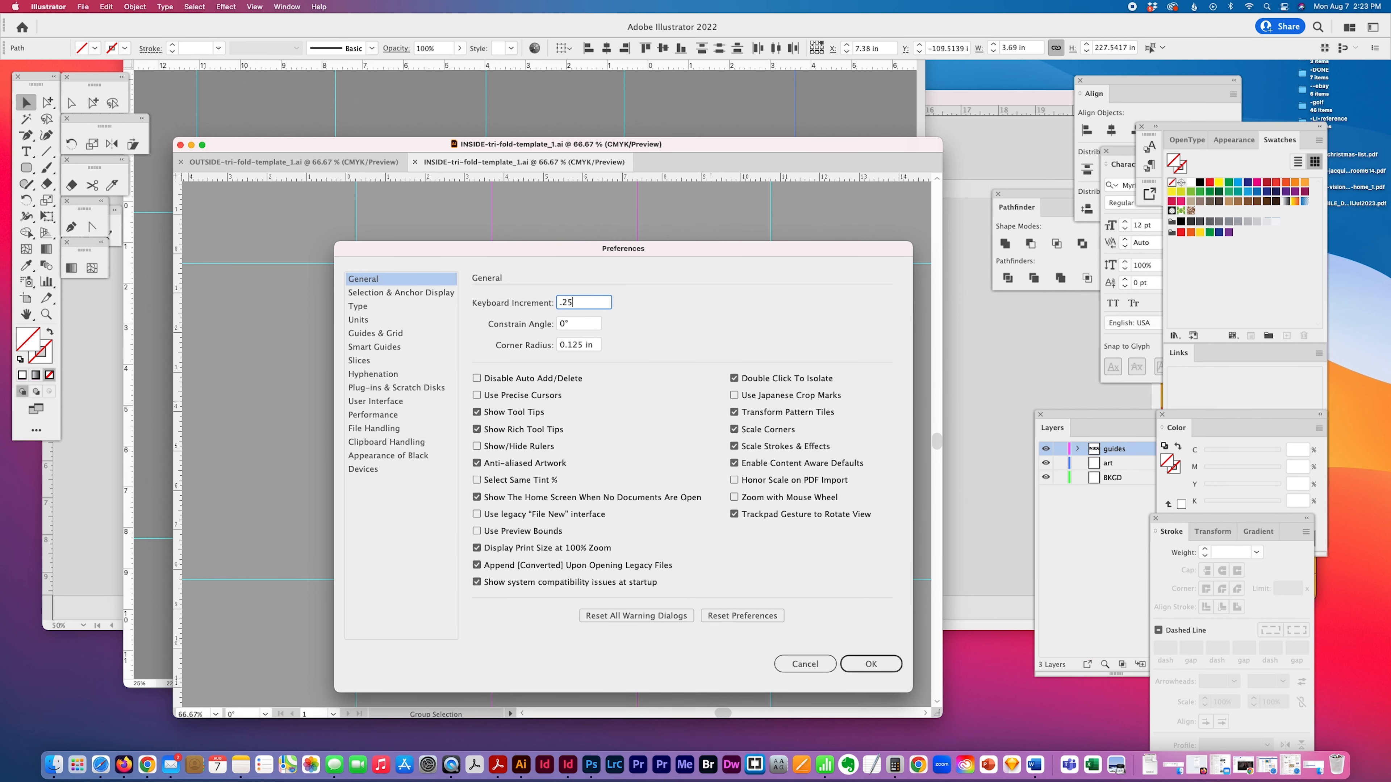
{"action": "key", "text": "Return"}
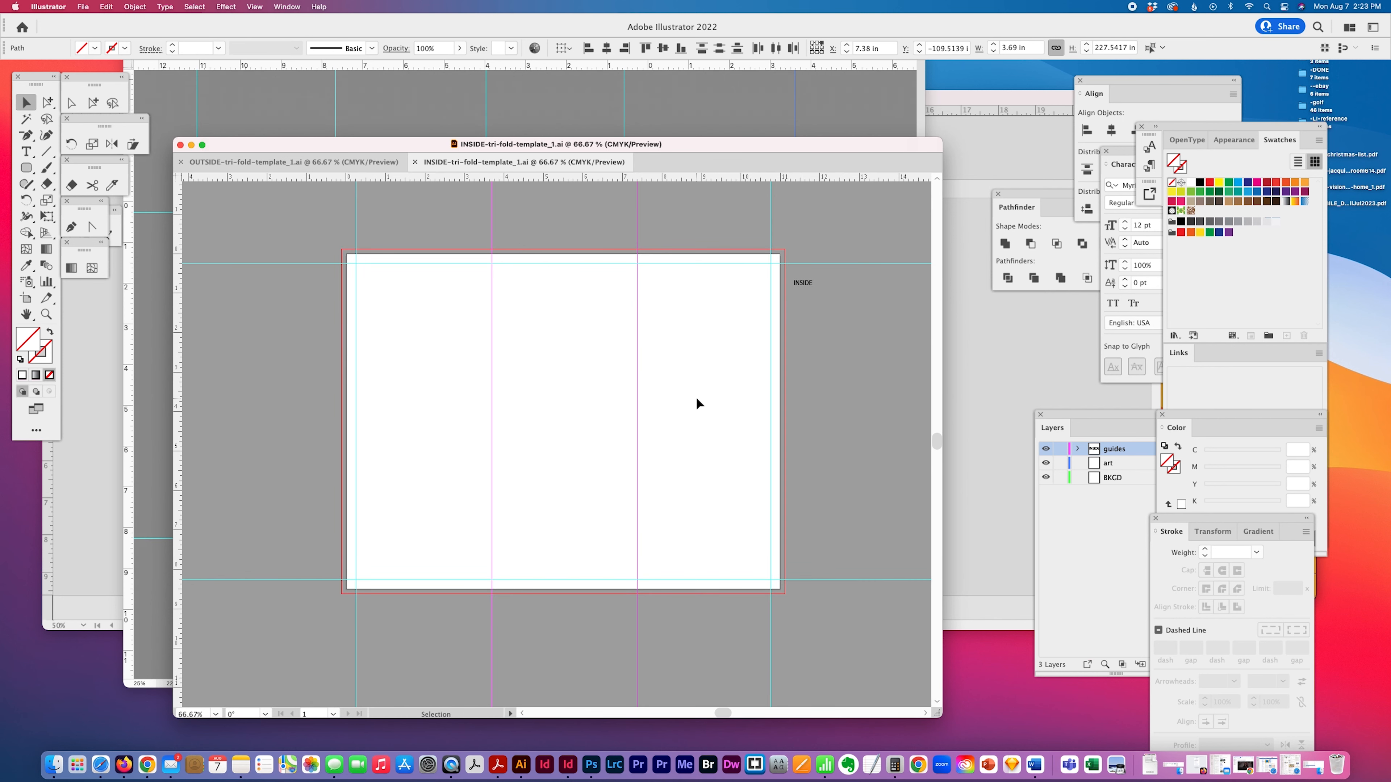
Step: Add copies of both INSIDE fold guides 0.25 in to their left and 0.25 in to their right, and save the template
{"action": "key", "text": "Left"}
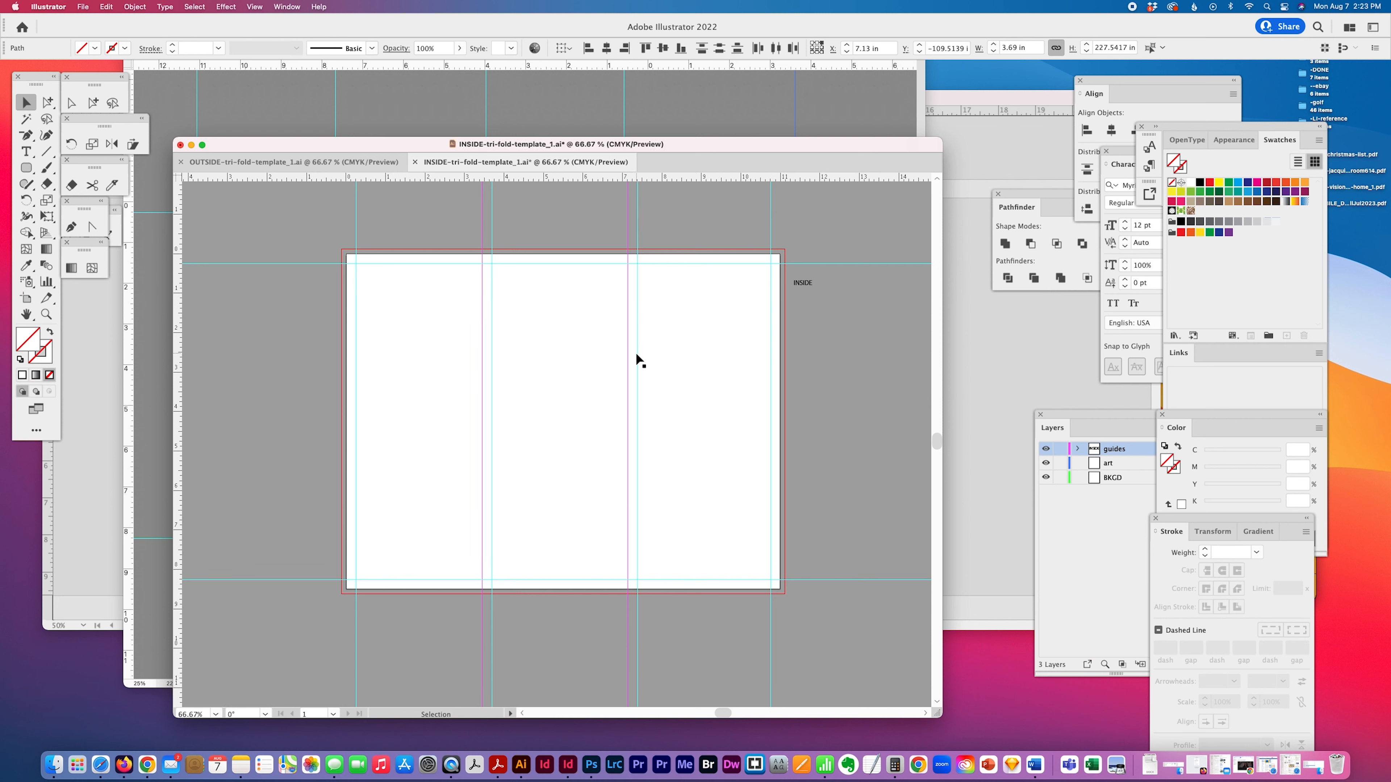
{"action": "left_click", "coordinate": [637, 353]}
{"action": "left_click", "coordinate": [492, 346], "text": "shift"}
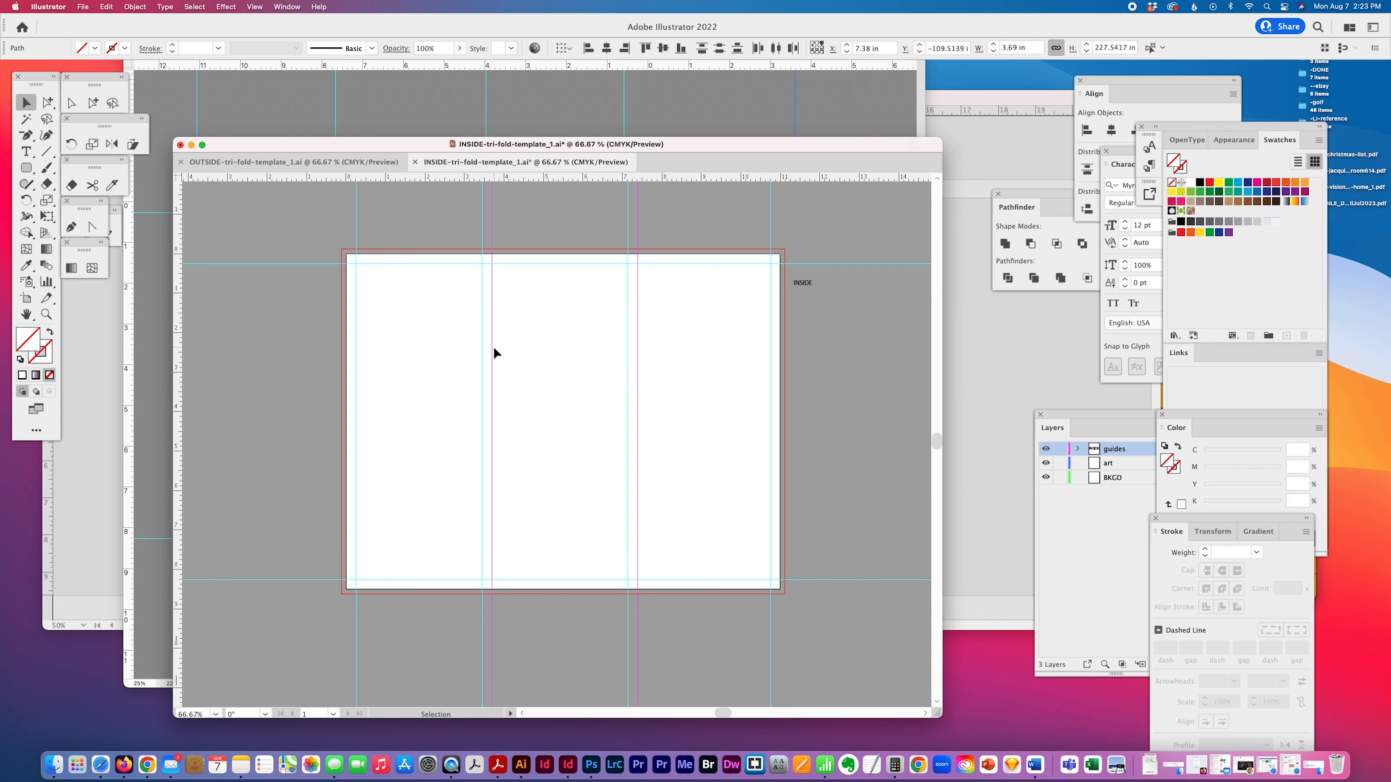
{"action": "key", "text": "alt+Right"}
{"action": "left_click", "coordinate": [676, 364], "text": "alt"}
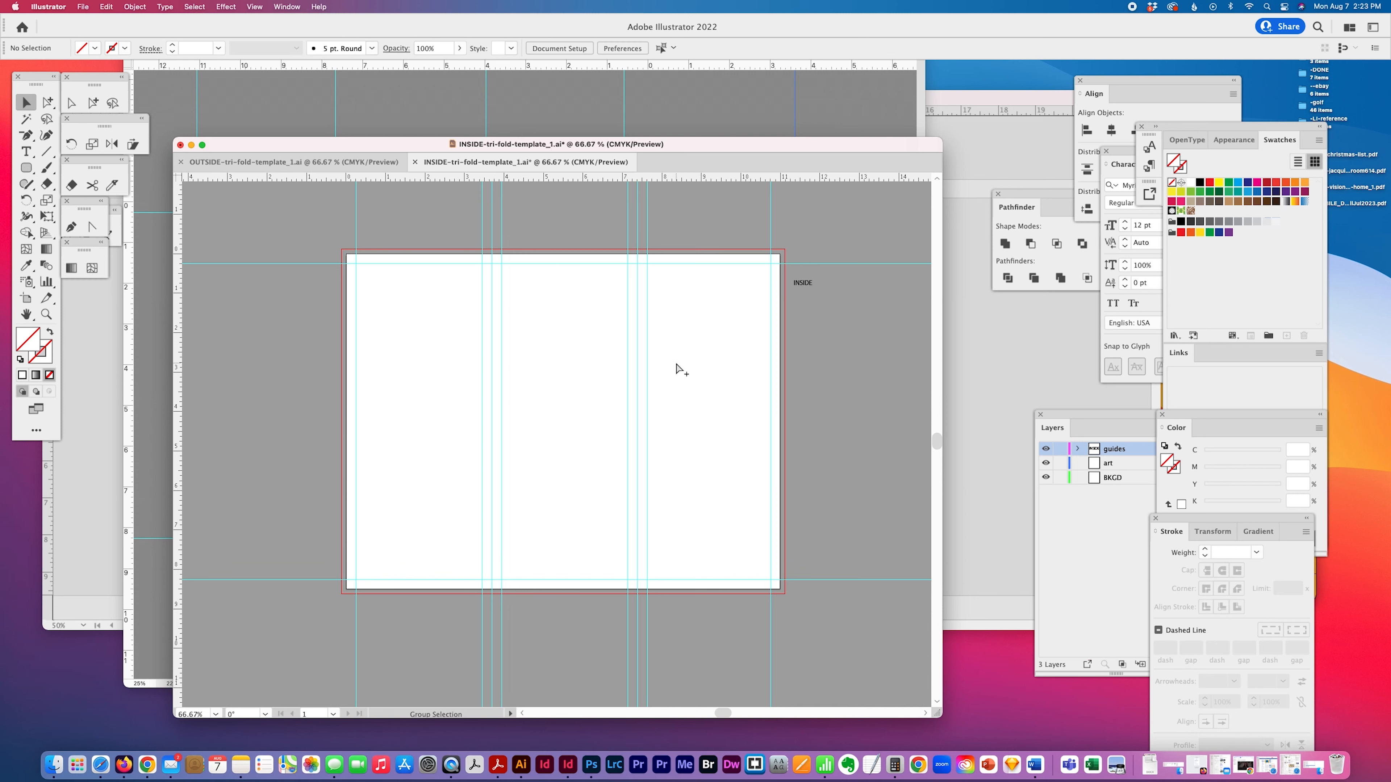
{"action": "key", "text": "super+s"}
Step: In the OUTSIDE Illustrator template, add copies of both fold guides 0.25 in to each side and save the file
{"action": "left_click", "coordinate": [293, 161]}
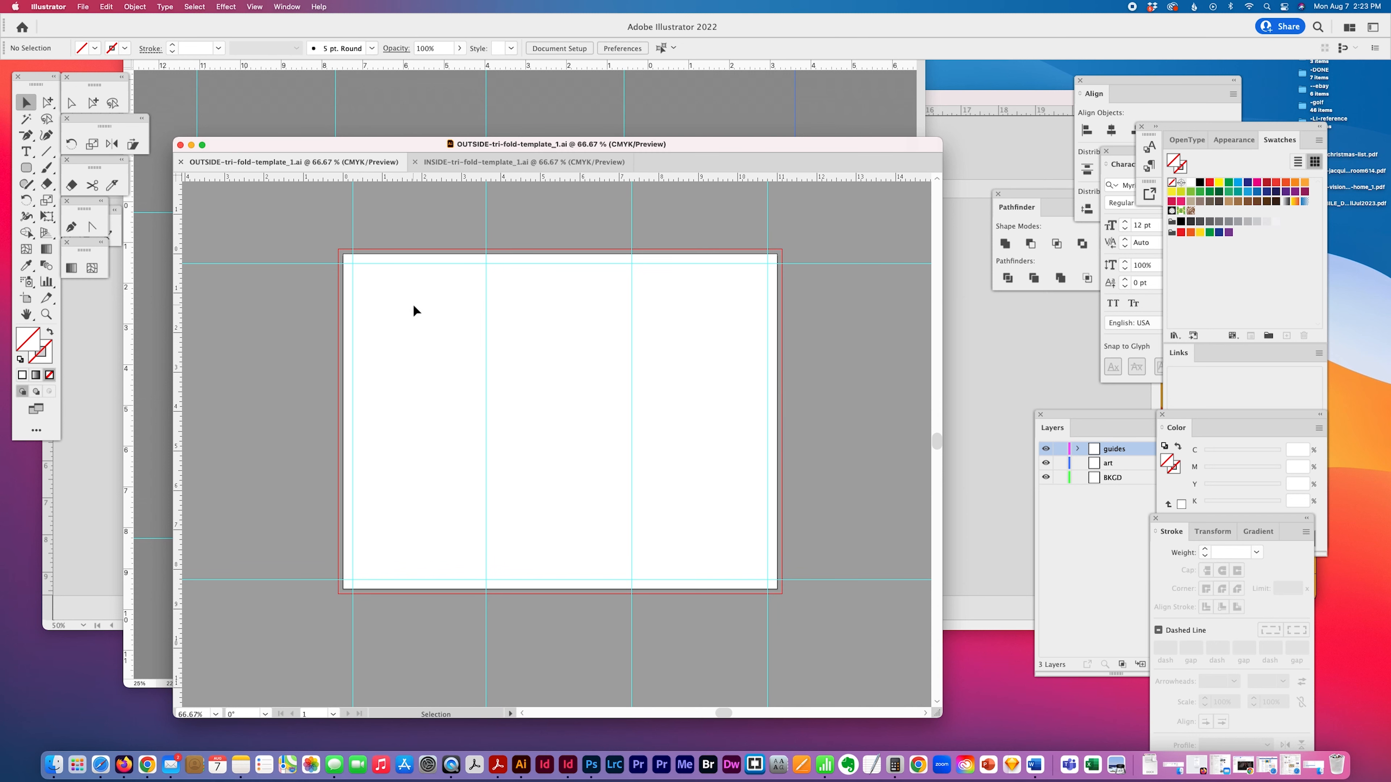
{"action": "key", "text": "super+v"}
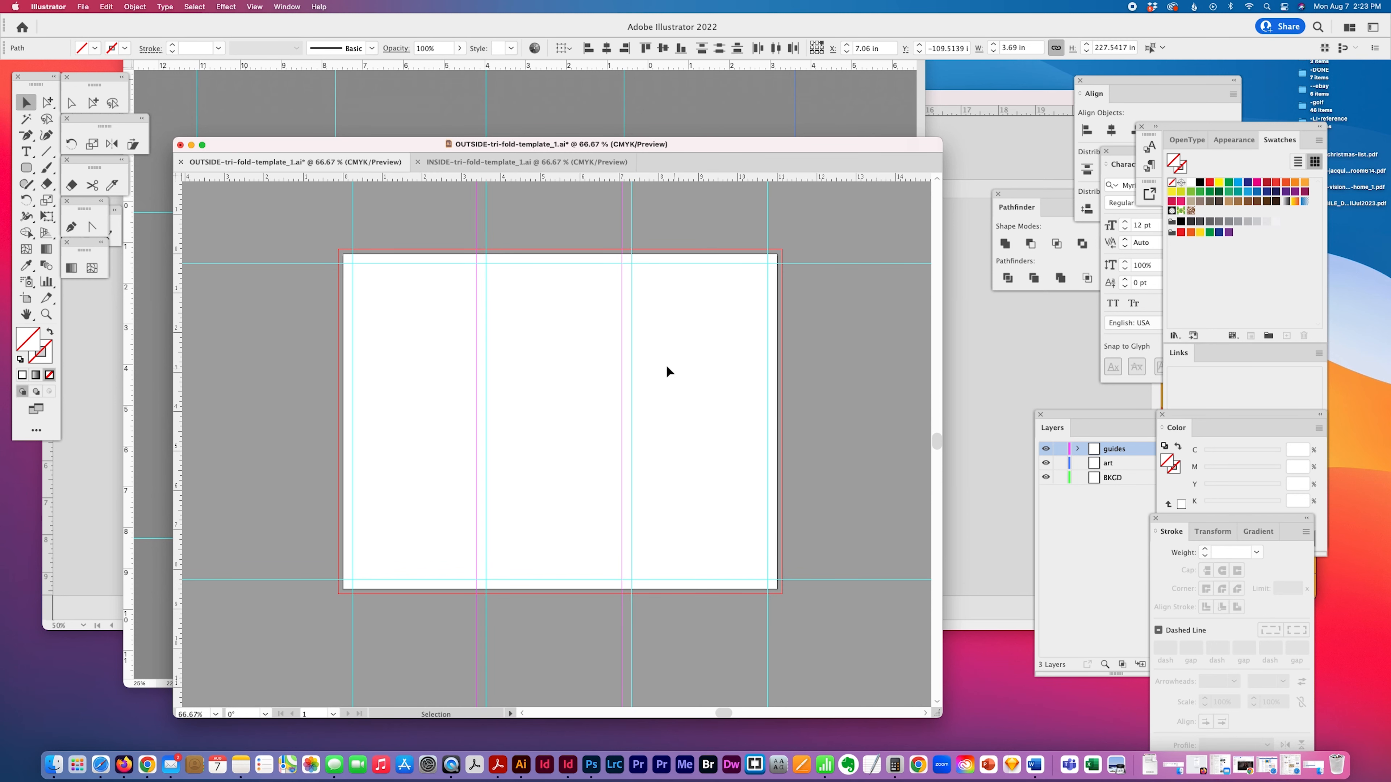
{"action": "left_click_drag", "start_coordinate": [631, 364], "coordinate": [627, 366]}
{"action": "left_click_drag", "start_coordinate": [503, 365], "coordinate": [481, 377]}
{"action": "key", "text": "alt+Right"}
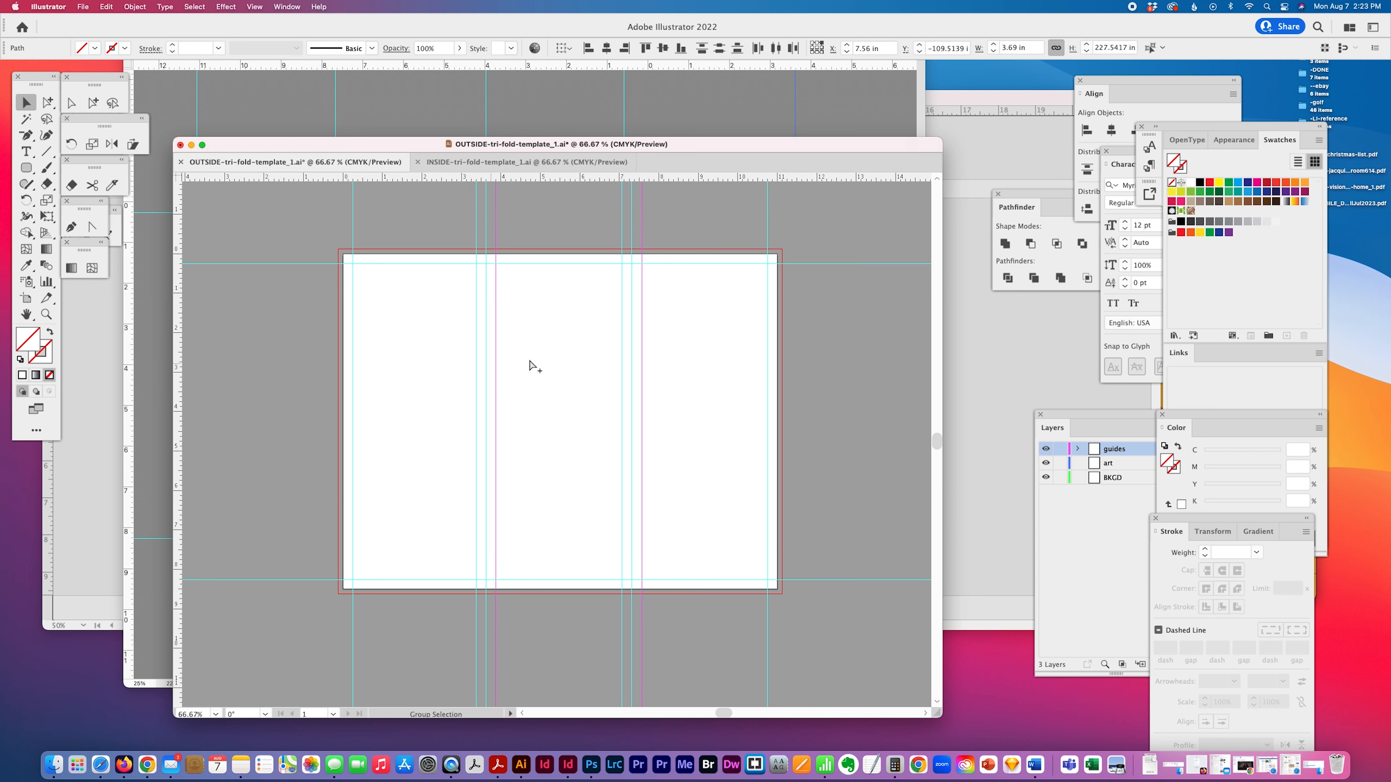
{"action": "key", "text": "super+s"}
{"action": "left_click", "coordinate": [734, 218]}
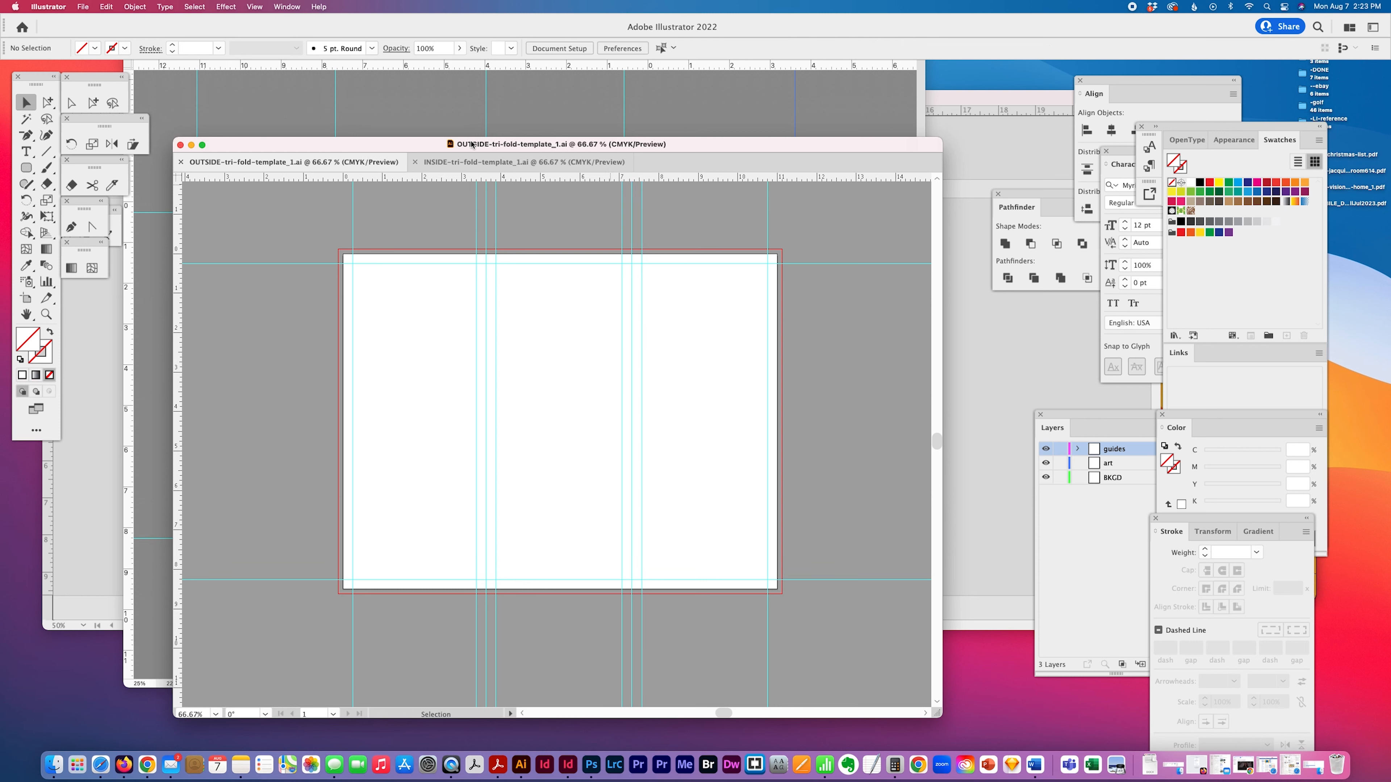
Step: Rearrange the Illustrator and InDesign document windows so that parts of all the template windows can be seen
{"action": "left_click_drag", "start_coordinate": [430, 148], "coordinate": [490, 157]}
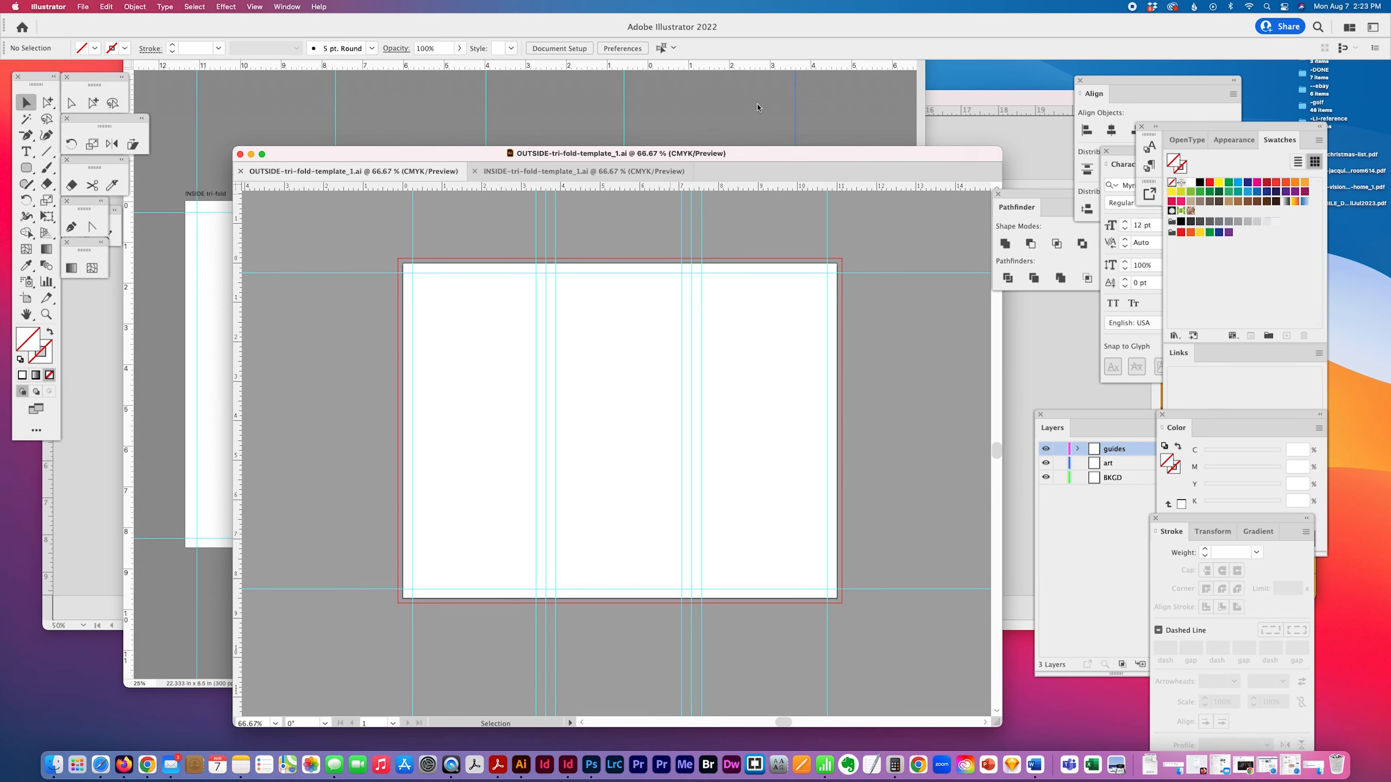
{"action": "left_click", "coordinate": [1010, 149]}
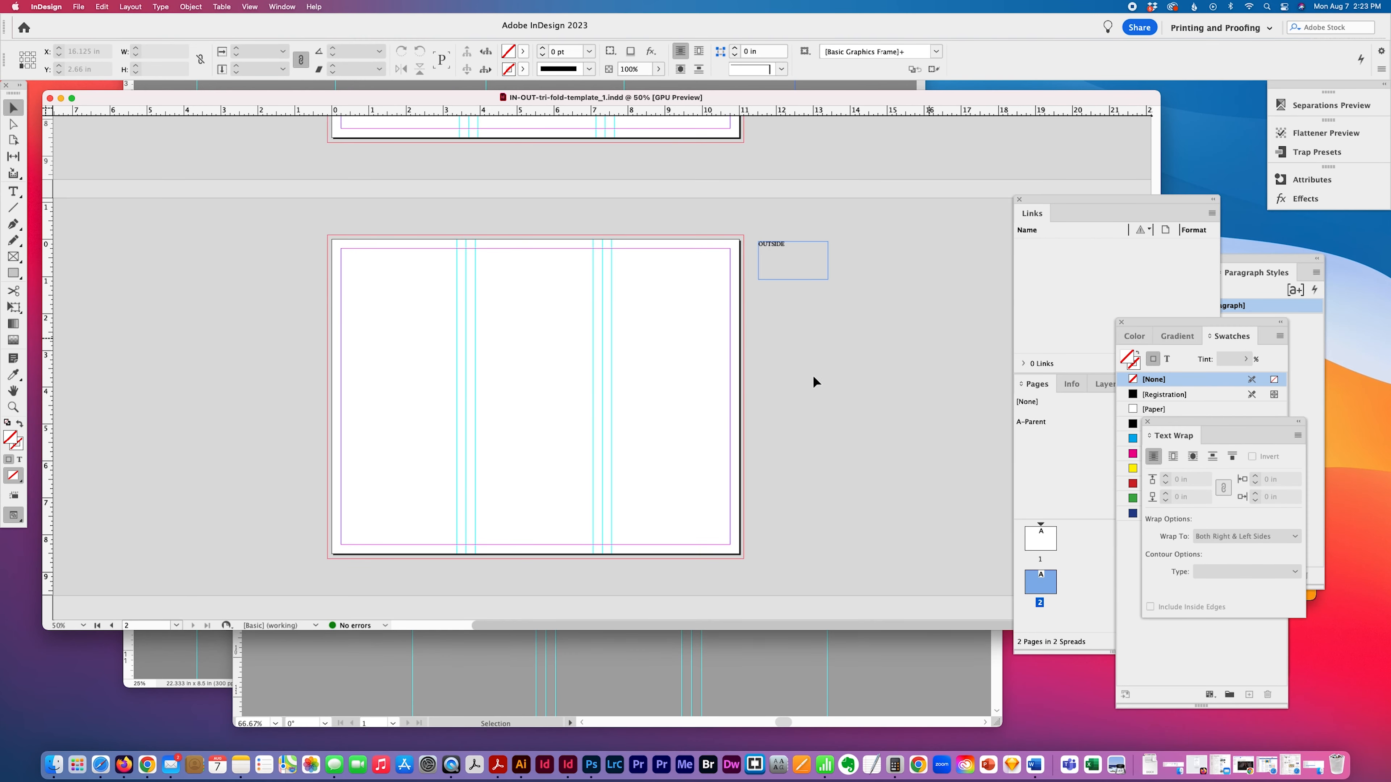
{"action": "left_click_drag", "start_coordinate": [1082, 100], "coordinate": [835, 125]}
{"action": "left_click_drag", "start_coordinate": [907, 656], "coordinate": [741, 667]}
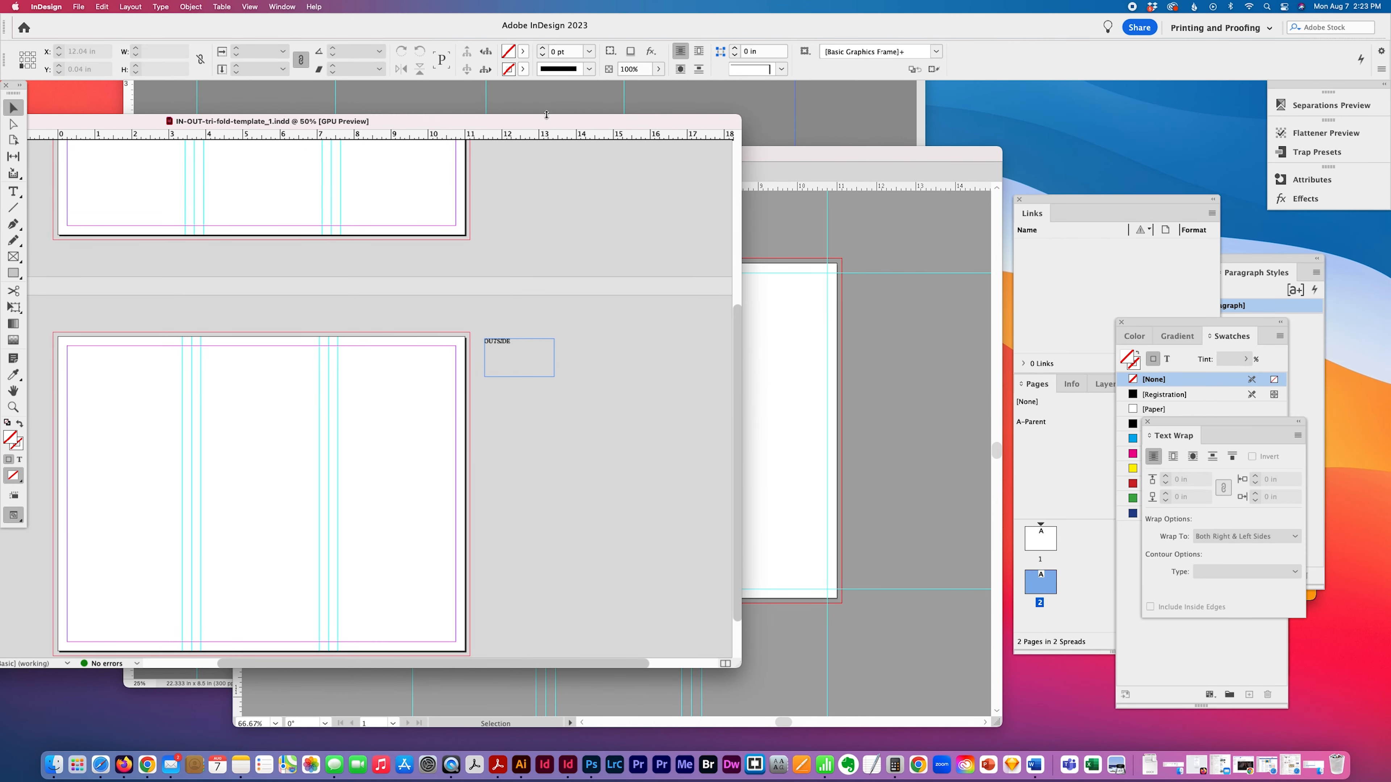
{"action": "left_click_drag", "start_coordinate": [546, 118], "coordinate": [1024, 82]}
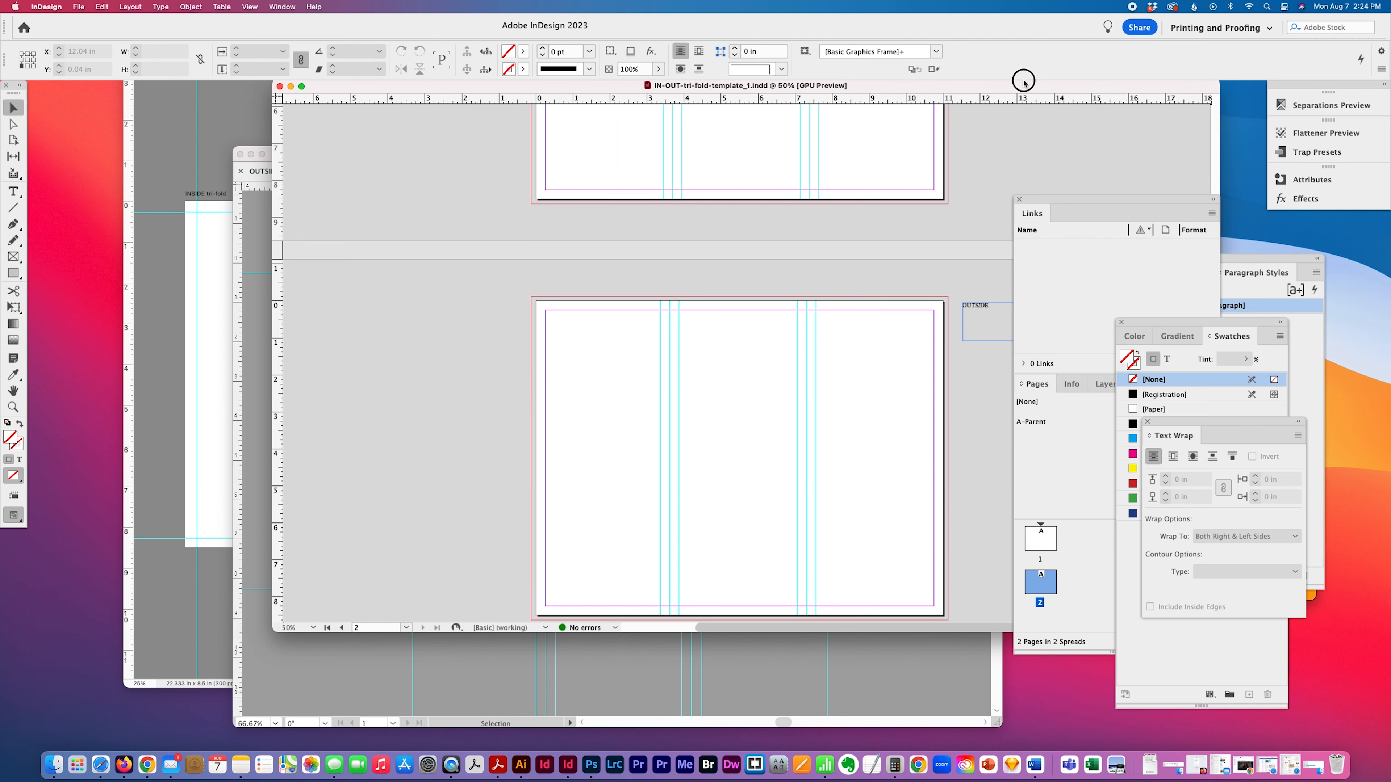
Step: Show the INSIDE template in Illustrator, and bring the Photoshop tri-fold template forward with its window shifted aside
{"action": "left_click", "coordinate": [246, 237]}
{"action": "scroll", "coordinate": [549, 357], "scroll_direction": "up", "scroll_amount": 3}
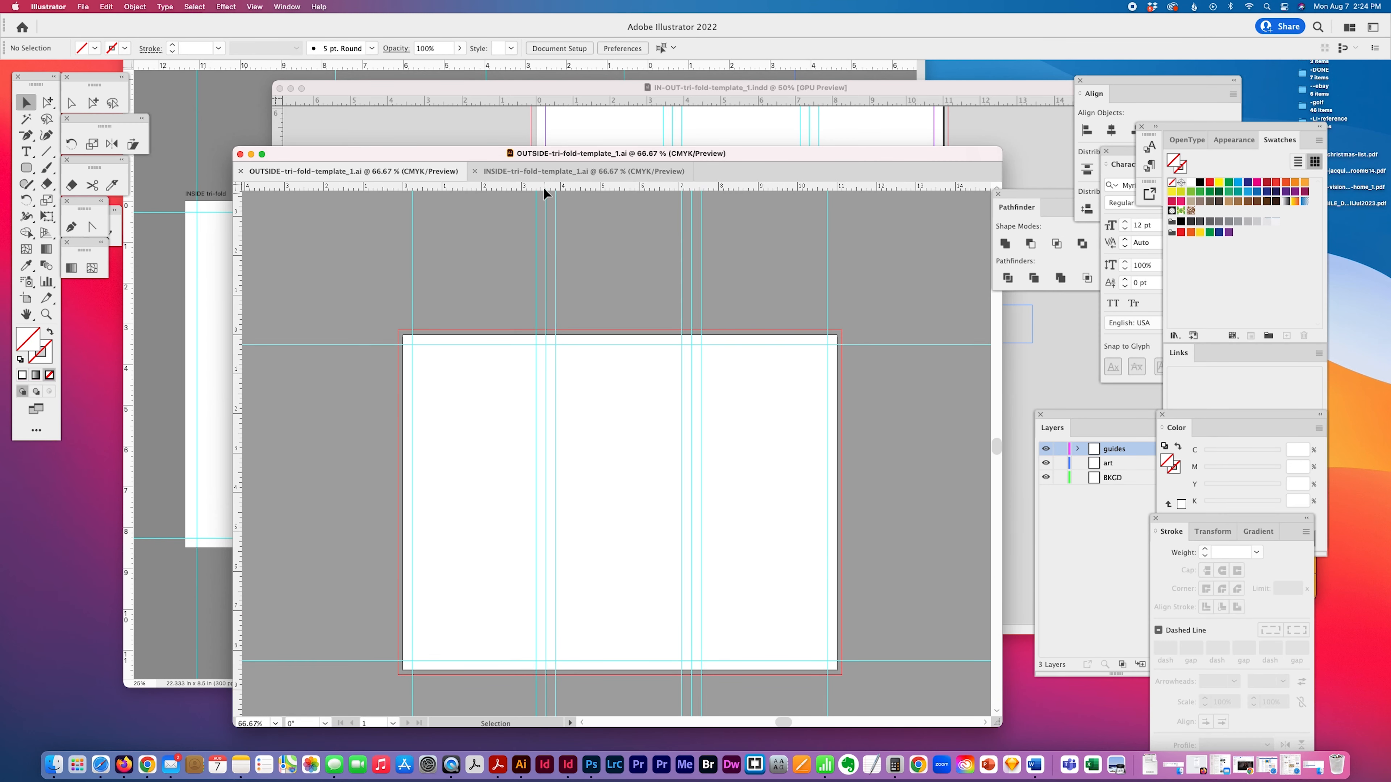
{"action": "left_click", "coordinate": [544, 172]}
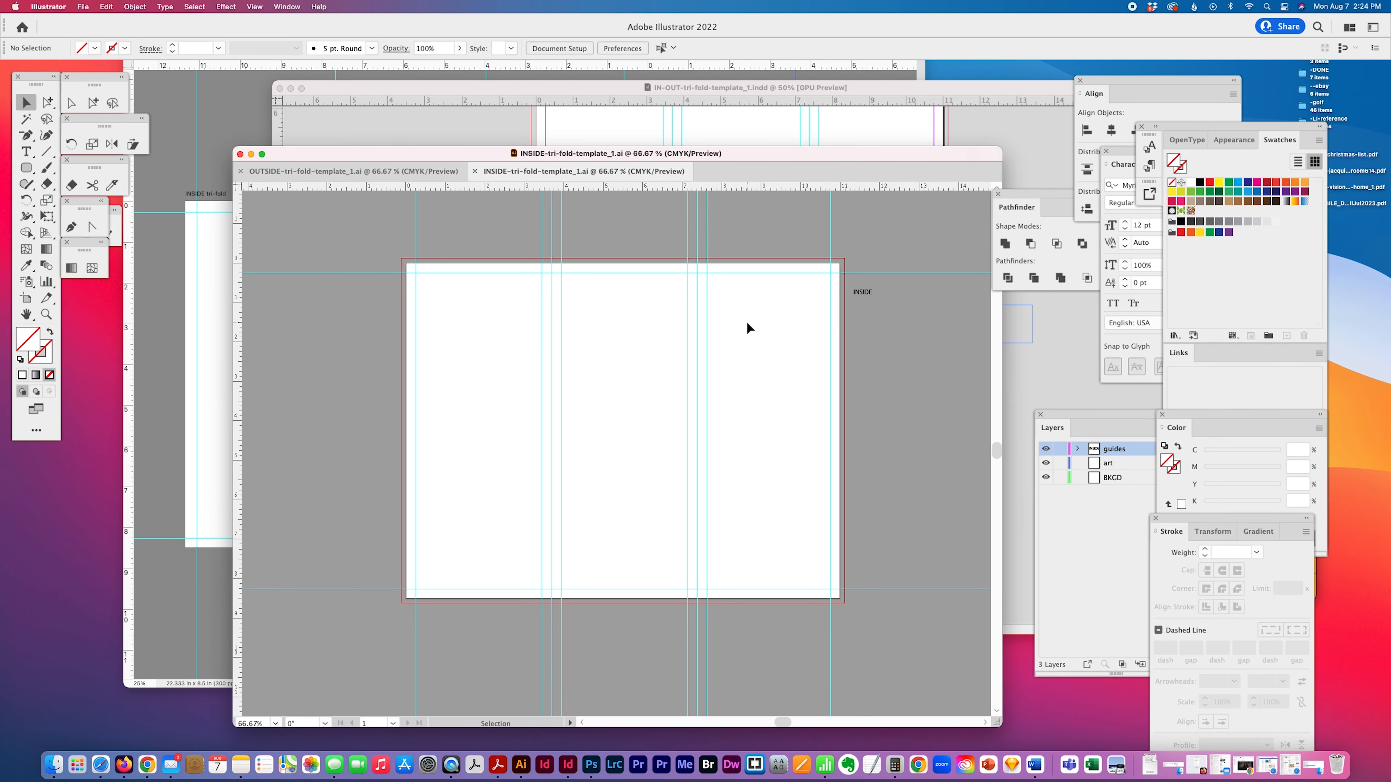
{"action": "left_click", "coordinate": [193, 165]}
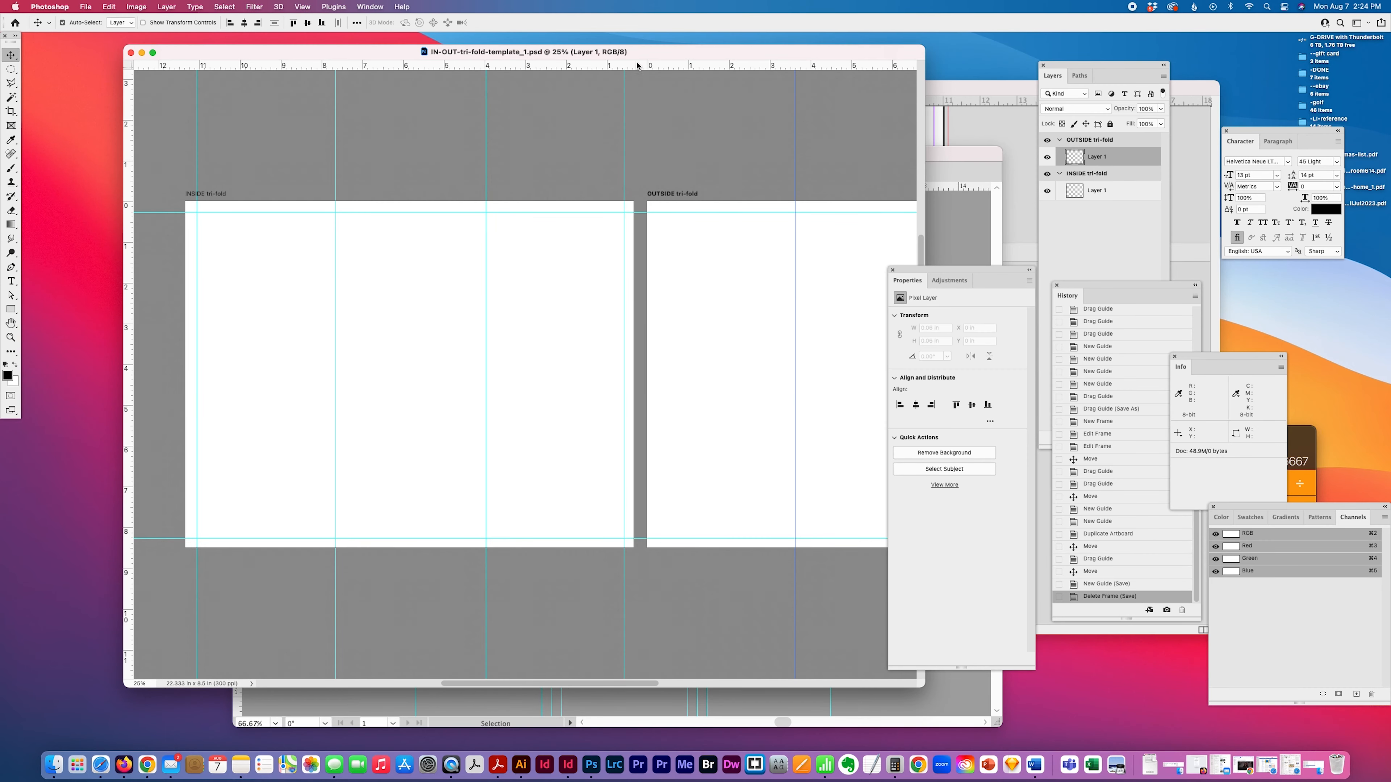
{"action": "left_click_drag", "start_coordinate": [636, 51], "coordinate": [579, 66]}
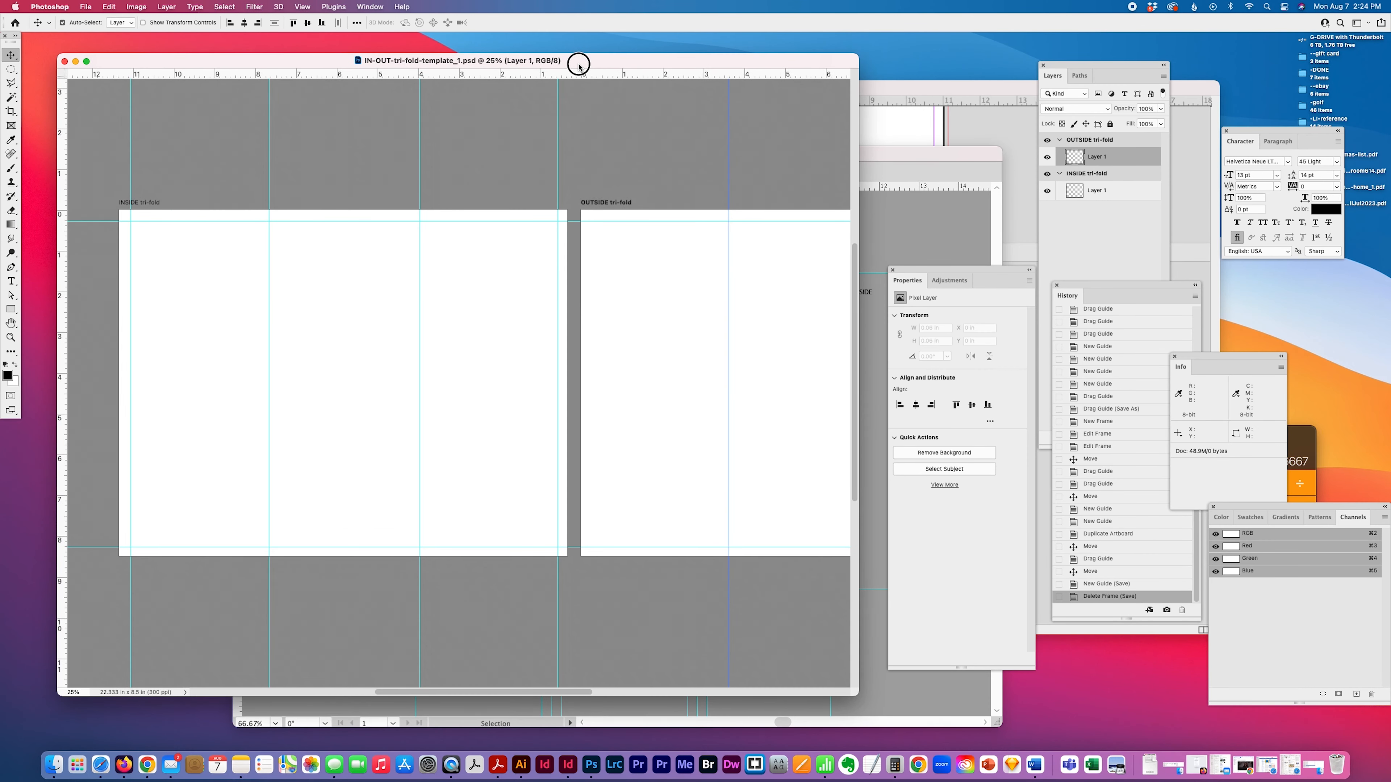